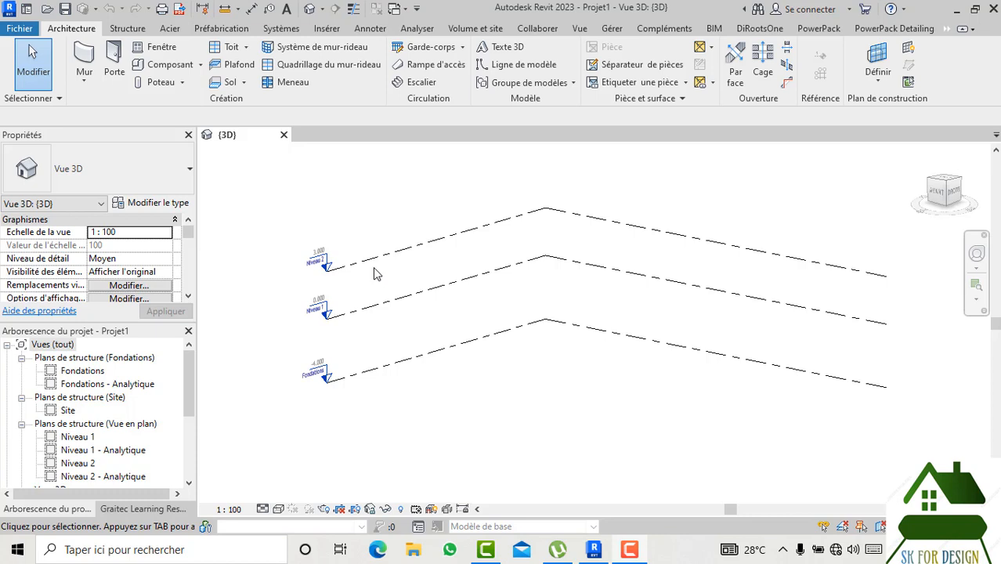
- Open the Fondations structural plan view
{"action": "scroll", "coordinate": [377, 273], "scroll_direction": "down", "scroll_amount": 1}
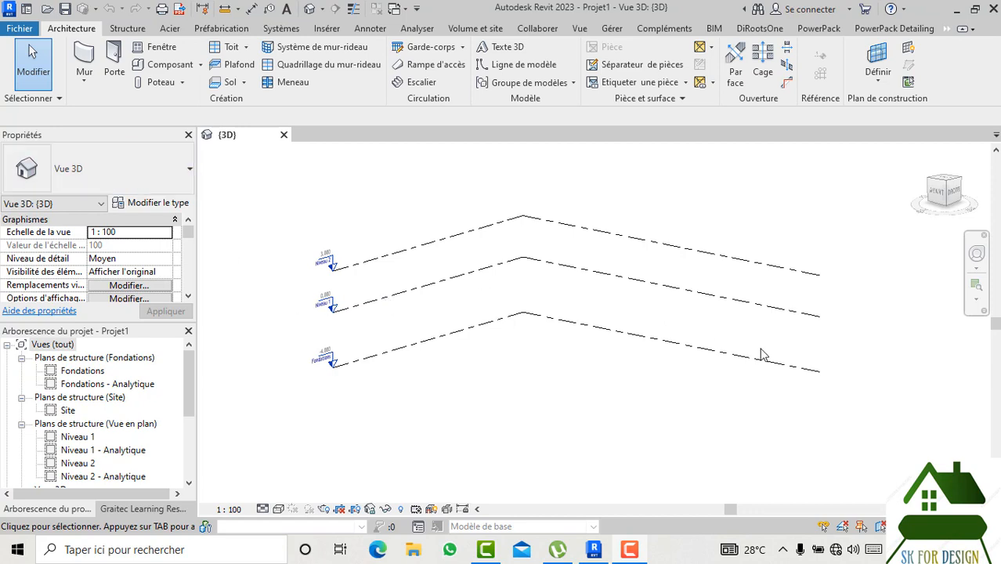
{"action": "scroll", "coordinate": [531, 313], "scroll_direction": "down", "scroll_amount": 2}
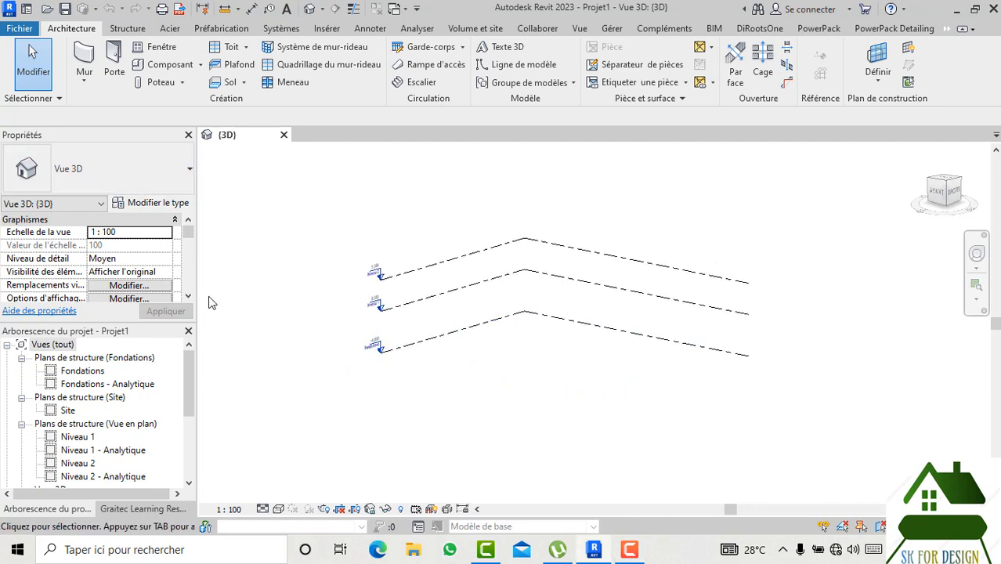
{"action": "double_click", "coordinate": [87, 384]}
{"action": "double_click", "coordinate": [75, 373]}
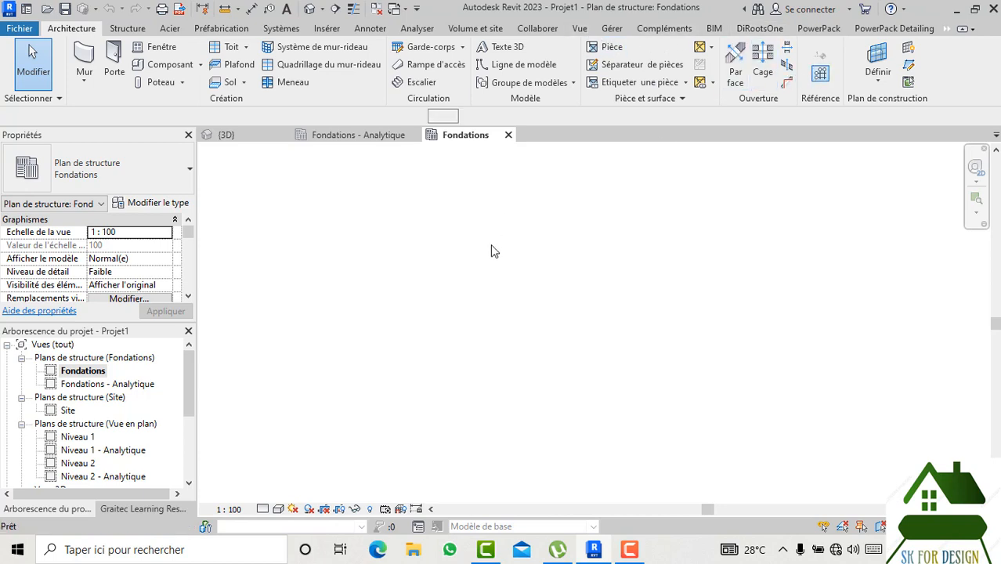
- Draw two parallel horizontal grid lines between the elevation markers, with a spacing of about 6.0
{"action": "key", "text": "g"}
{"action": "key", "text": "r"}
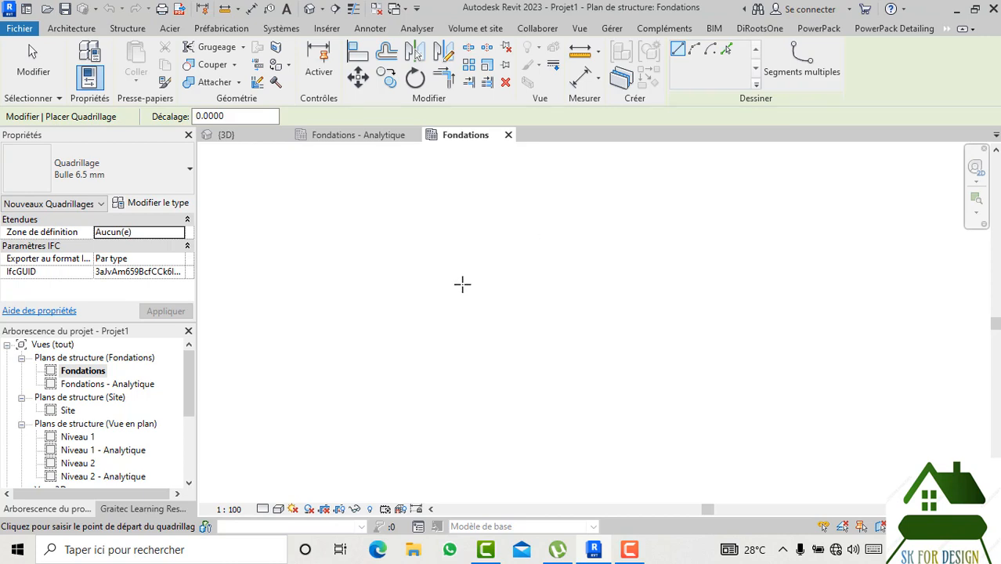
{"action": "scroll", "coordinate": [461, 287], "scroll_direction": "down", "scroll_amount": 5}
{"action": "middle_click_drag", "start_coordinate": [465, 285], "coordinate": [515, 283]}
{"action": "left_click", "coordinate": [500, 276]}
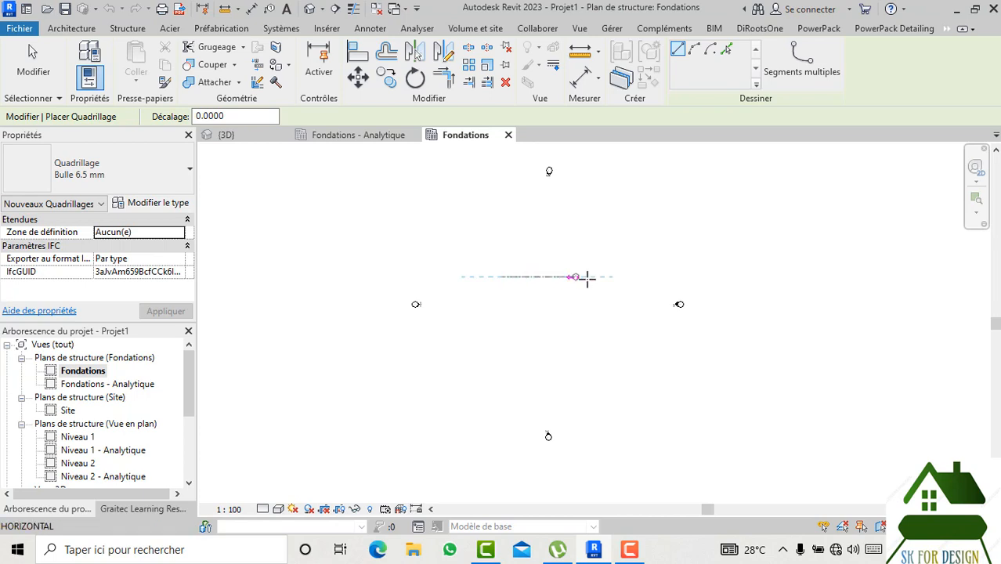
{"action": "left_click", "coordinate": [612, 277]}
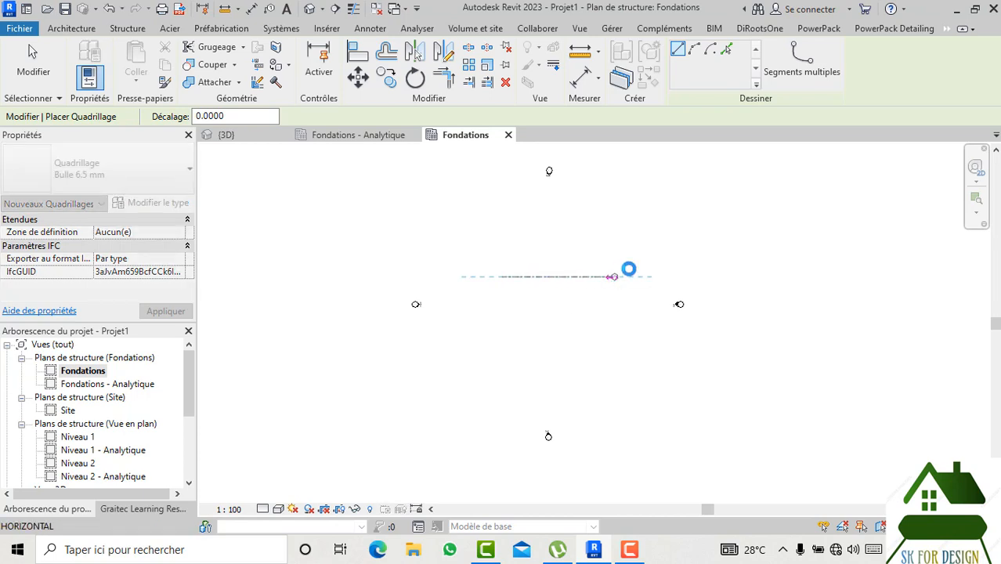
{"action": "left_click", "coordinate": [502, 308]}
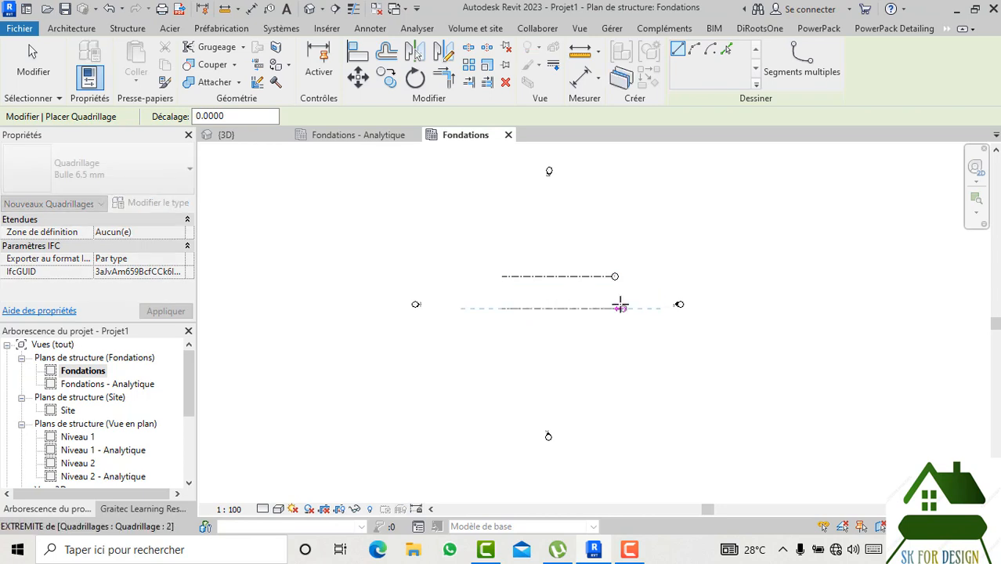
{"action": "left_click", "coordinate": [623, 308]}
- Draw a vertical grid line downward across both horizontal grid lines, near their left ends
{"action": "left_click", "coordinate": [517, 253]}
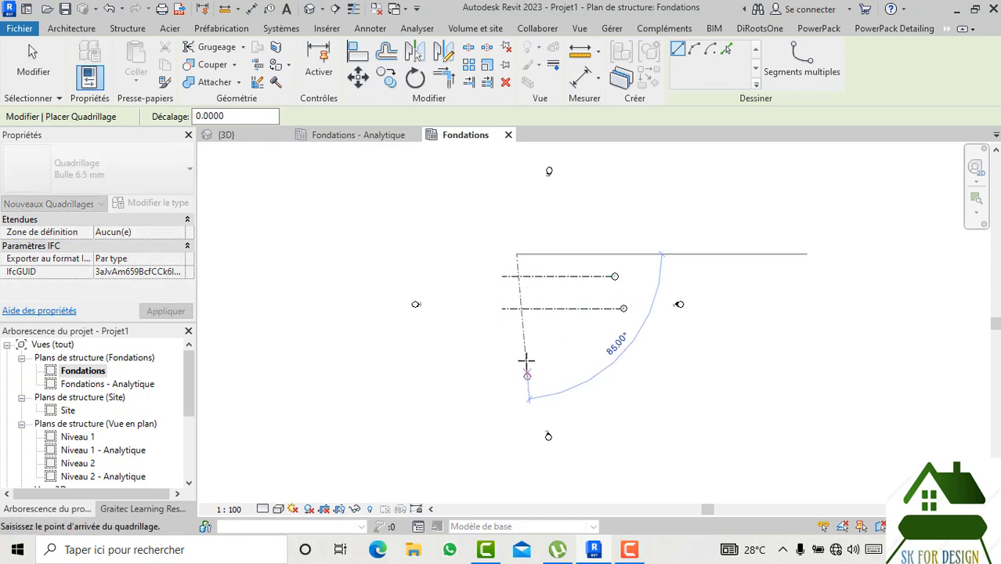
{"action": "left_click", "coordinate": [516, 334]}
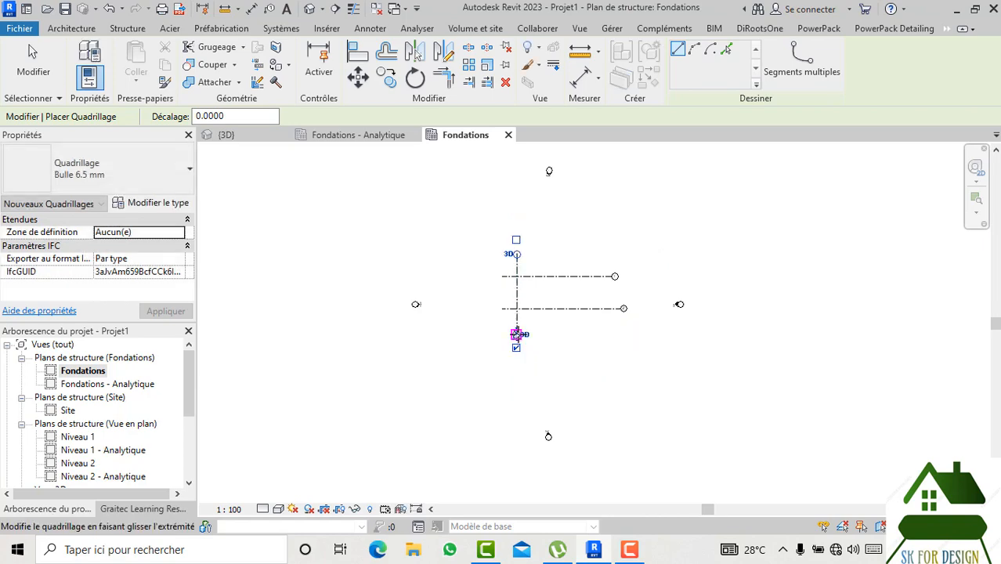
{"action": "scroll", "coordinate": [515, 334], "scroll_direction": "up", "scroll_amount": 5}
{"action": "key", "text": "Escape"}
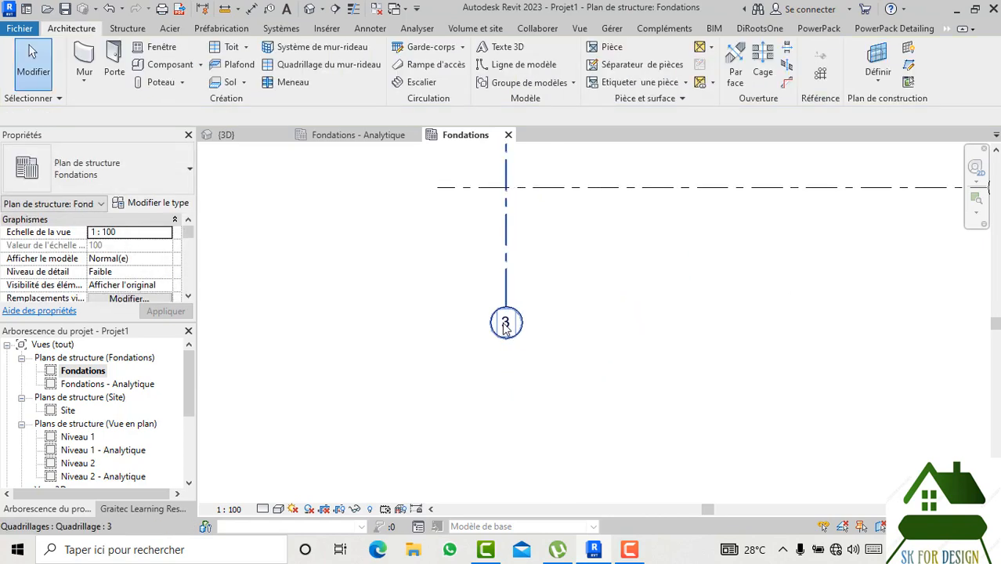
- Rename the vertical grid line as A
{"action": "double_click", "coordinate": [506, 323]}
{"action": "type", "text": "a"}
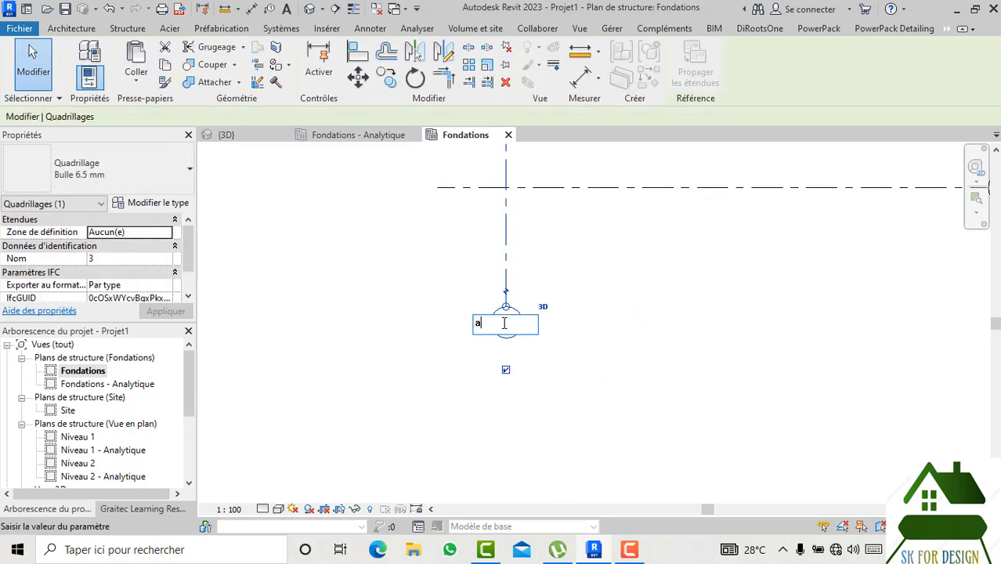
{"action": "key", "text": "BackSpace"}
{"action": "type", "text": "A"}
{"action": "key", "text": "Return"}
{"action": "left_click", "coordinate": [579, 404]}
{"action": "scroll", "coordinate": [584, 415], "scroll_direction": "down", "scroll_amount": 4}
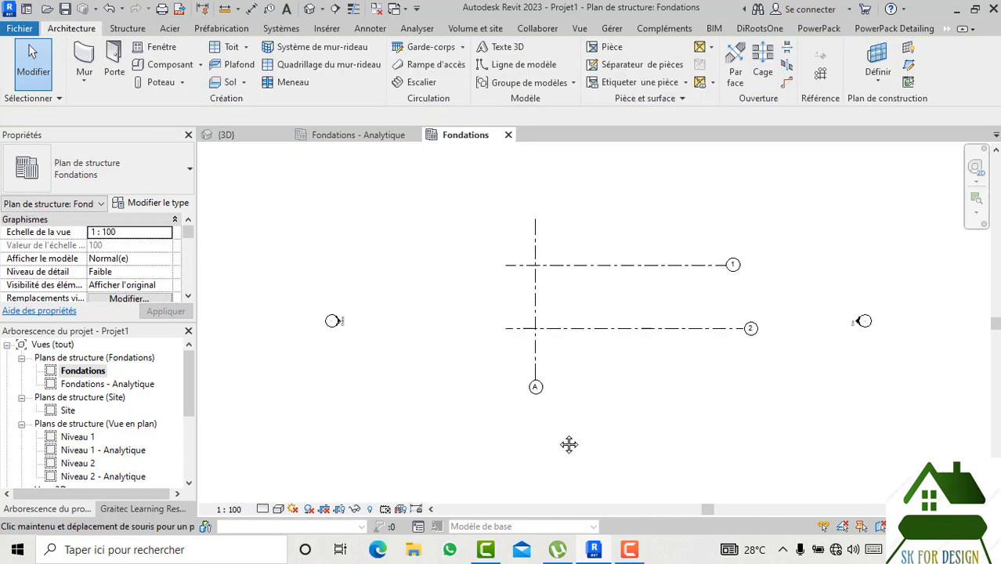
- Copy vertical grid line A to the right at a distance of about 6.1
{"action": "left_click", "coordinate": [511, 318]}
{"action": "left_click", "coordinate": [387, 76]}
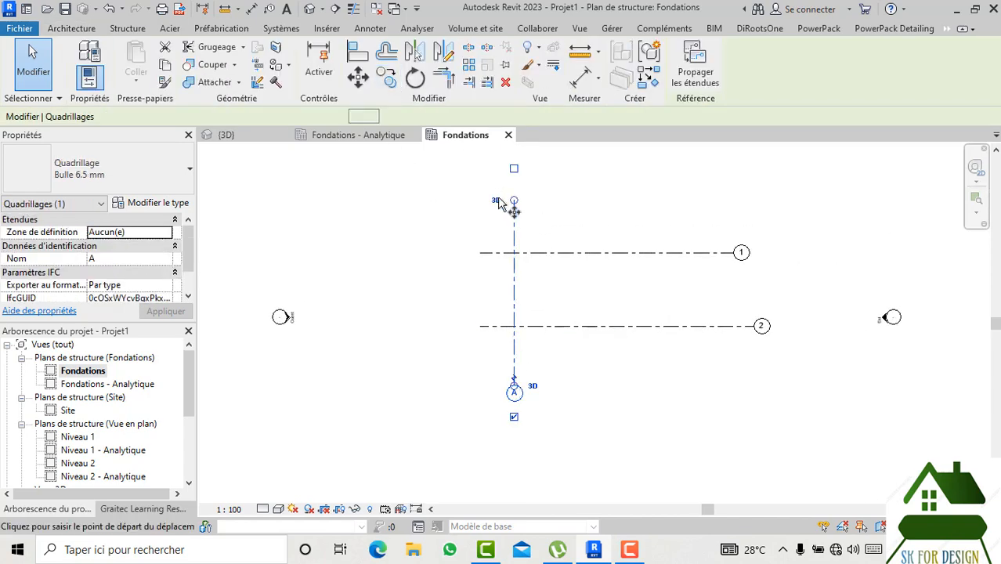
{"action": "left_click", "coordinate": [515, 279]}
{"action": "left_click", "coordinate": [590, 280]}
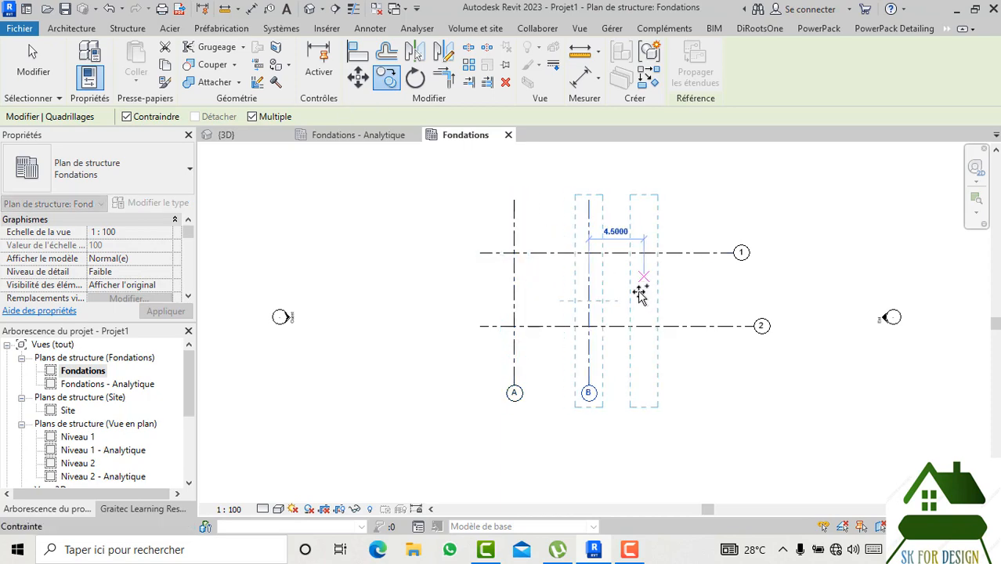
{"action": "key", "text": "Escape"}
{"action": "left_click", "coordinate": [623, 288]}
{"action": "left_click", "coordinate": [725, 253]}
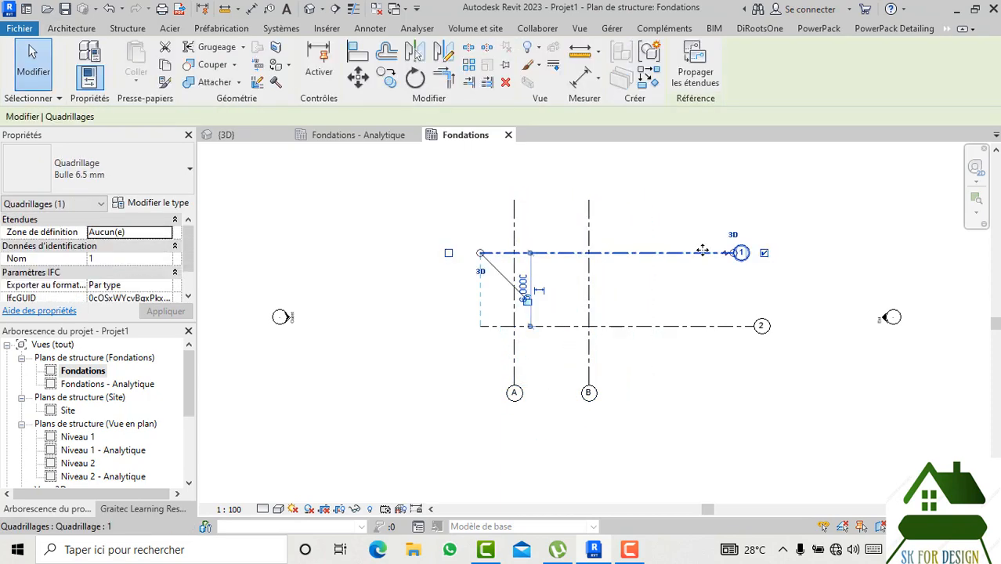
{"action": "left_click", "coordinate": [727, 258]}
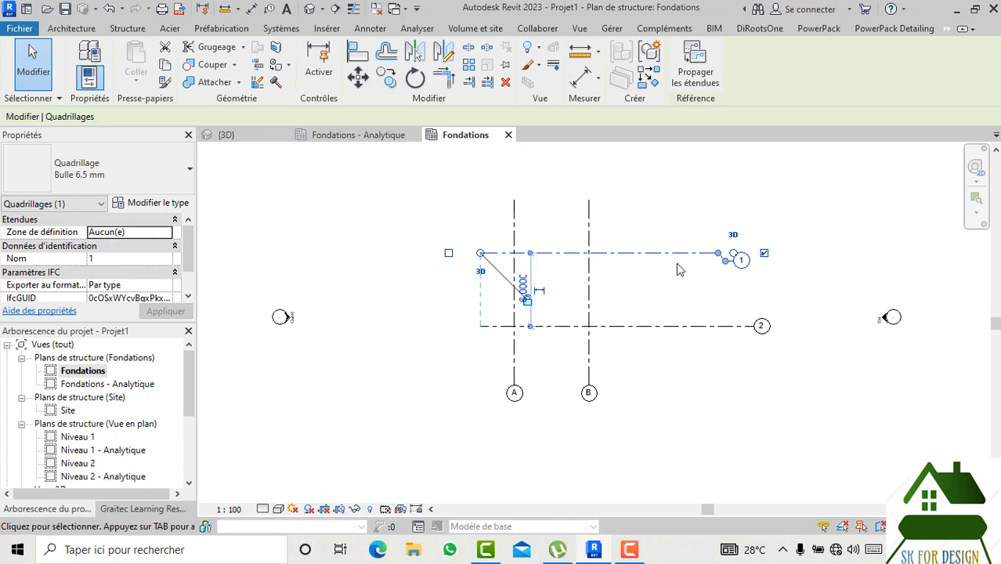
{"action": "scroll", "coordinate": [708, 263], "scroll_direction": "up", "scroll_amount": 2}
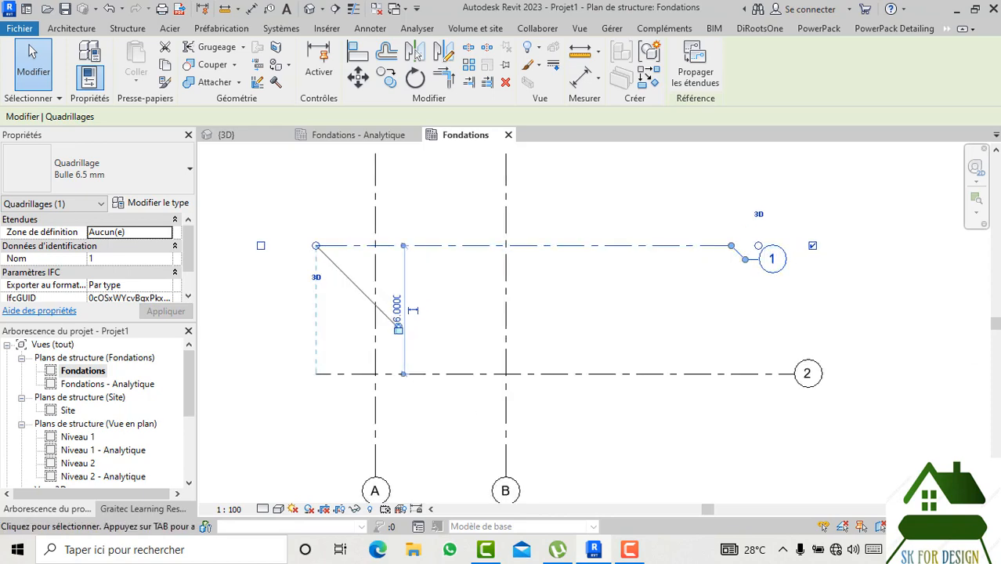
{"action": "left_click", "coordinate": [111, 9]}
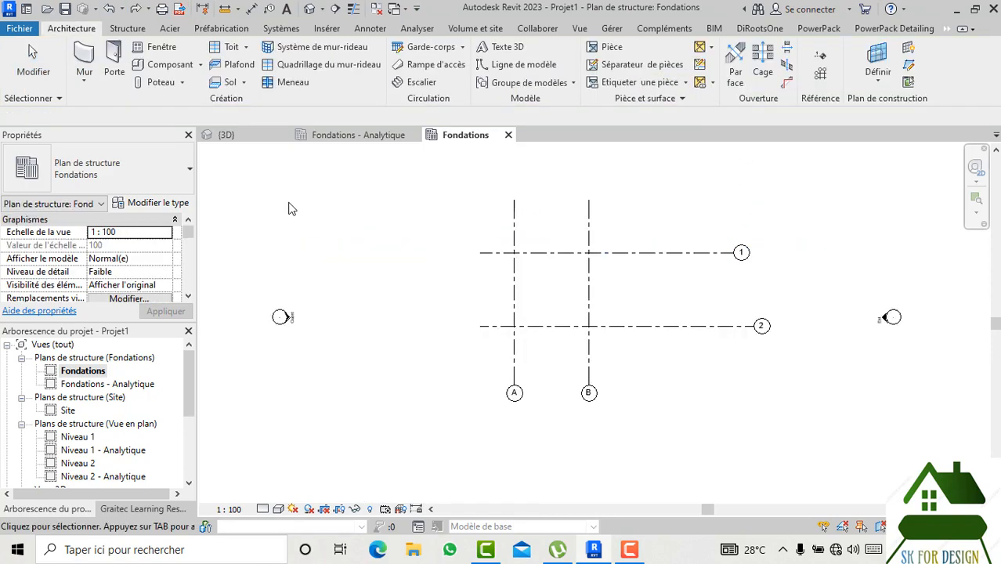
- Shorten the right ends of horizontal grid lines 1 and 2 so their bubbles sit just beyond grid line B
{"action": "left_click", "coordinate": [737, 252]}
{"action": "scroll", "coordinate": [737, 253], "scroll_direction": "up", "scroll_amount": 4}
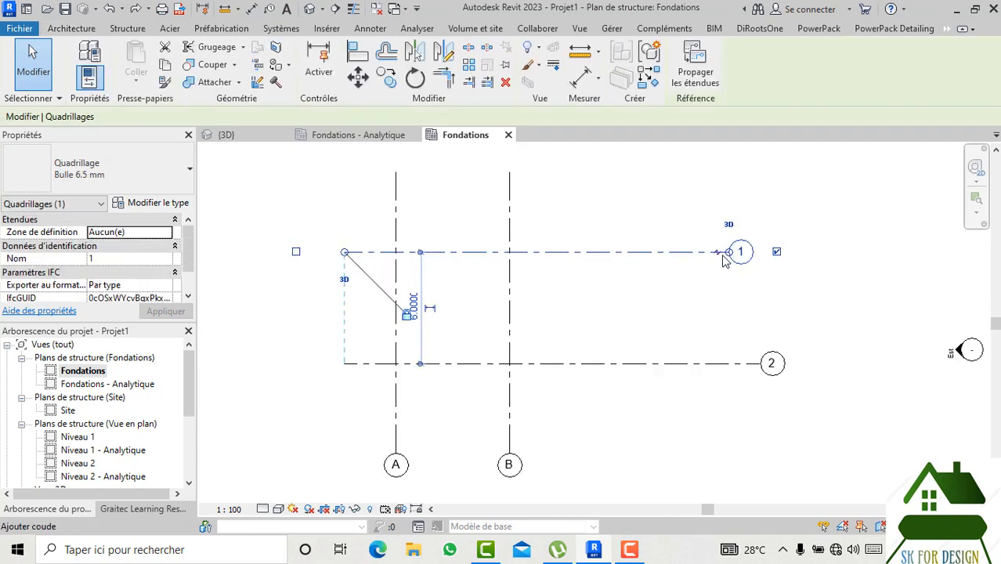
{"action": "left_click_drag", "start_coordinate": [735, 253], "coordinate": [398, 257]}
{"action": "scroll", "coordinate": [666, 312], "scroll_direction": "down", "scroll_amount": 2}
{"action": "middle_click_drag", "start_coordinate": [666, 313], "coordinate": [928, 236]}
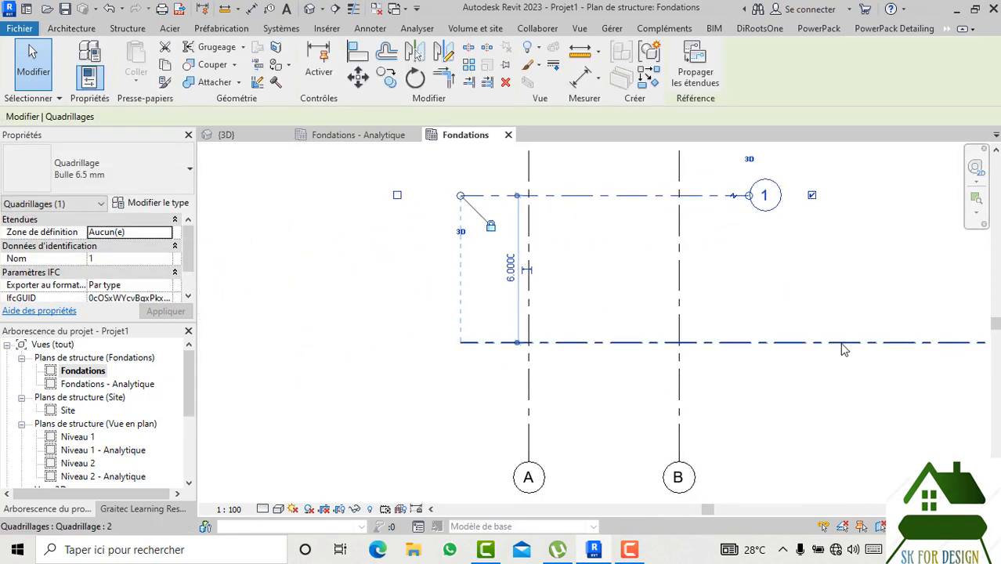
{"action": "left_click", "coordinate": [842, 344]}
{"action": "middle_click_drag", "start_coordinate": [841, 366], "coordinate": [726, 346]}
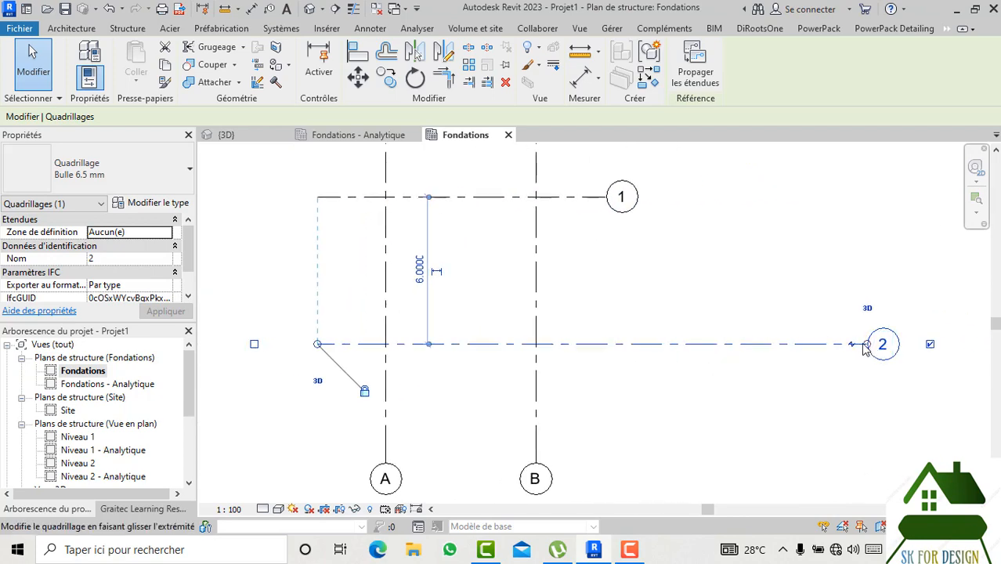
{"action": "left_click_drag", "start_coordinate": [864, 345], "coordinate": [616, 337]}
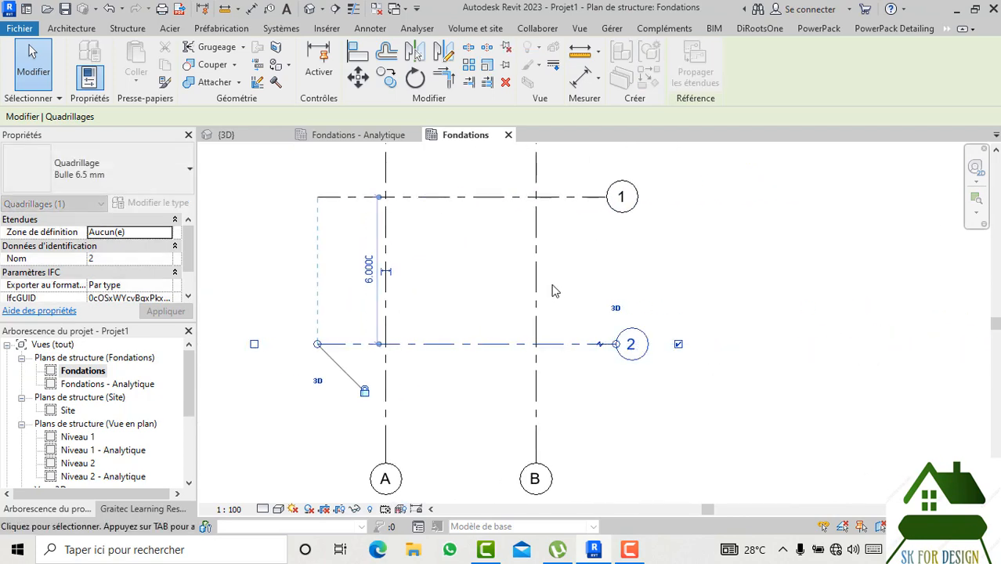
{"action": "left_click", "coordinate": [485, 275]}
- Set the spacing between grid lines 1 and 2 to 4 by moving grid line 2
{"action": "scroll", "coordinate": [469, 268], "scroll_direction": "down", "scroll_amount": 2}
{"action": "left_click", "coordinate": [423, 315]}
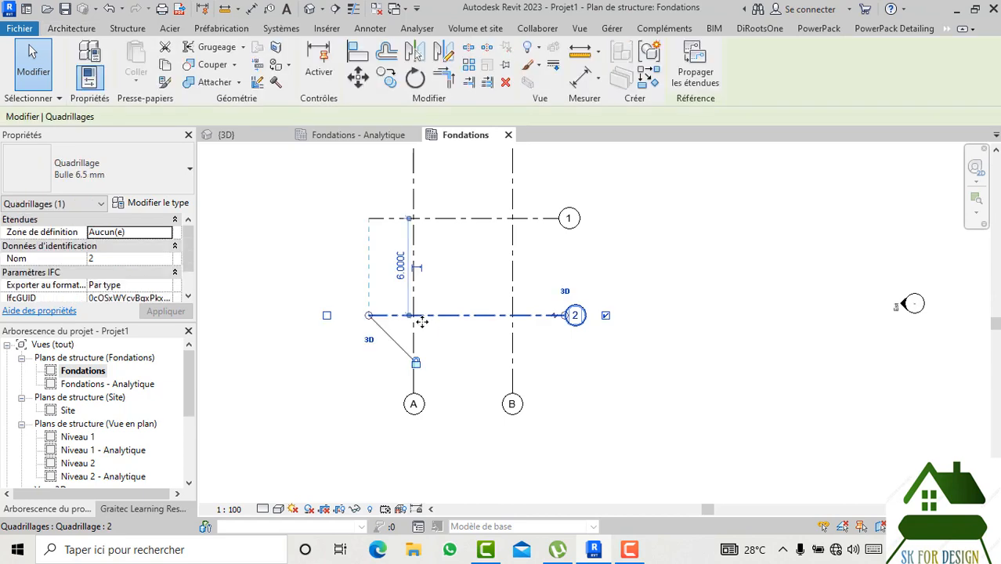
{"action": "left_click", "coordinate": [401, 267]}
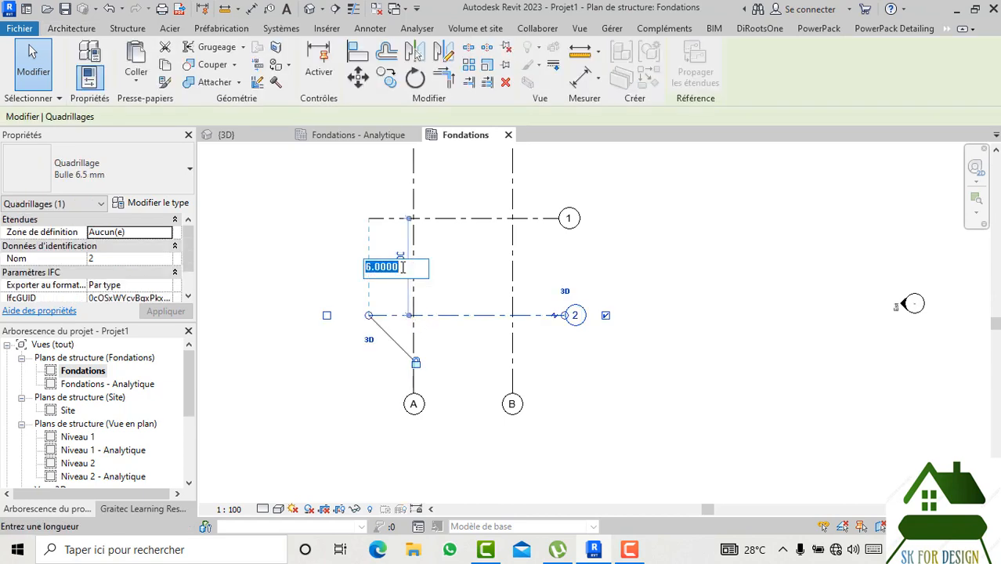
{"action": "type", "text": "4"}
{"action": "key", "text": "Return"}
{"action": "left_click", "coordinate": [461, 336]}
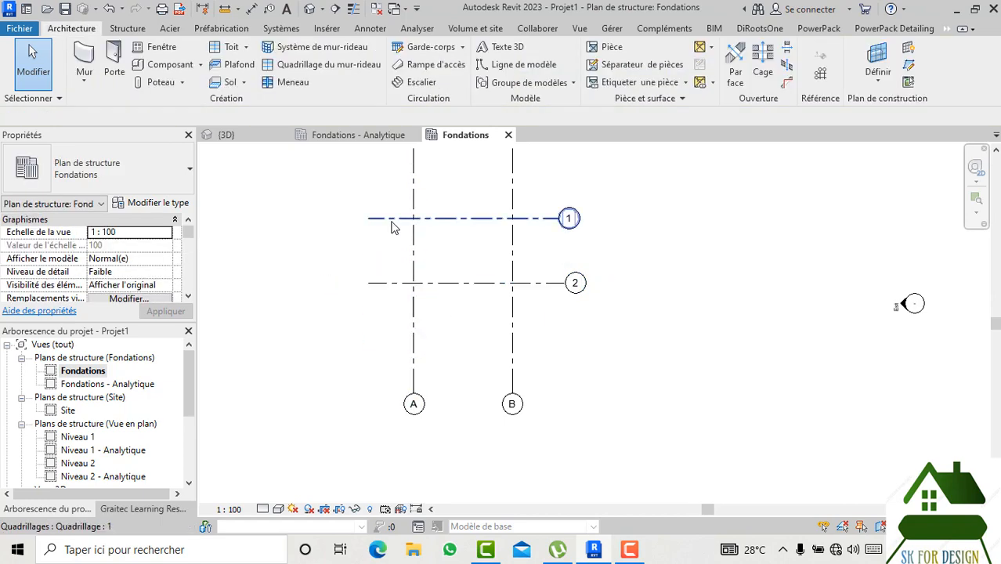
- Set the spacing between grid lines A and B to 4 by moving grid line A
{"action": "left_click", "coordinate": [414, 264]}
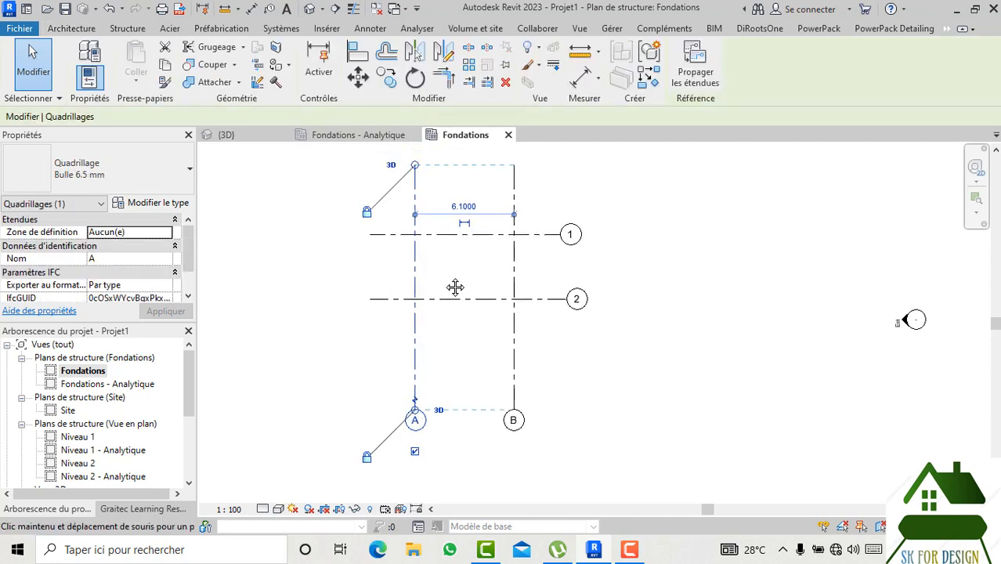
{"action": "middle_click_drag", "start_coordinate": [456, 288], "coordinate": [453, 317]}
{"action": "left_click", "coordinate": [448, 228]}
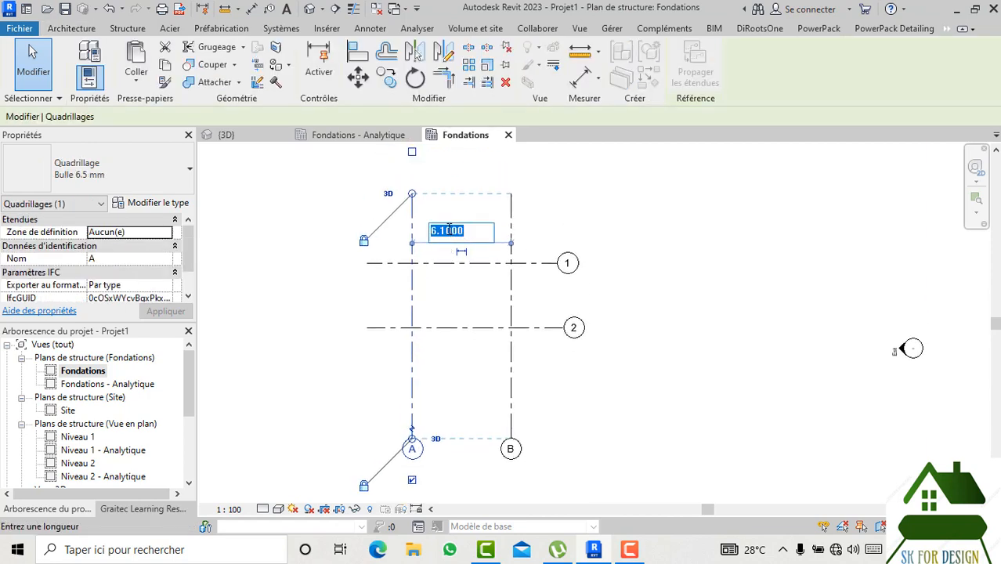
{"action": "type", "text": "4"}
{"action": "key", "text": "Return"}
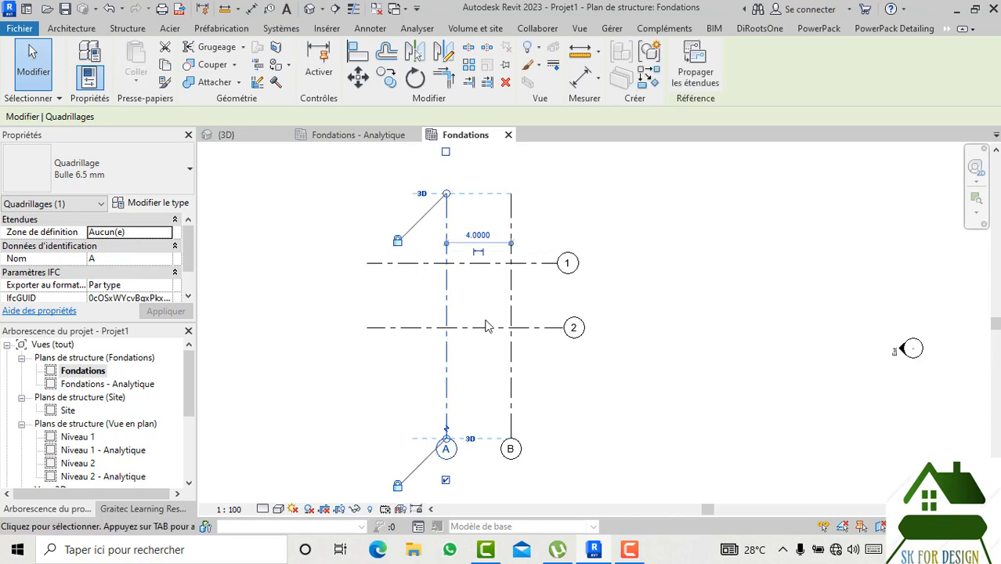
{"action": "left_click", "coordinate": [482, 307]}
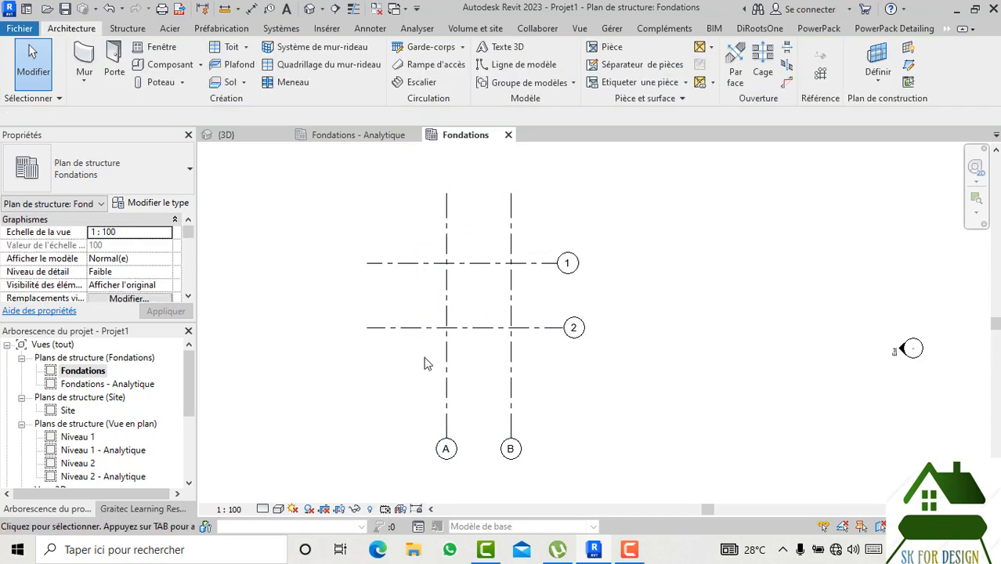
- Shorten the lower ends of grid lines A and B together to just below grid line 2
{"action": "left_click", "coordinate": [445, 417]}
{"action": "left_click_drag", "start_coordinate": [445, 437], "coordinate": [447, 366]}
{"action": "left_click", "coordinate": [425, 293]}
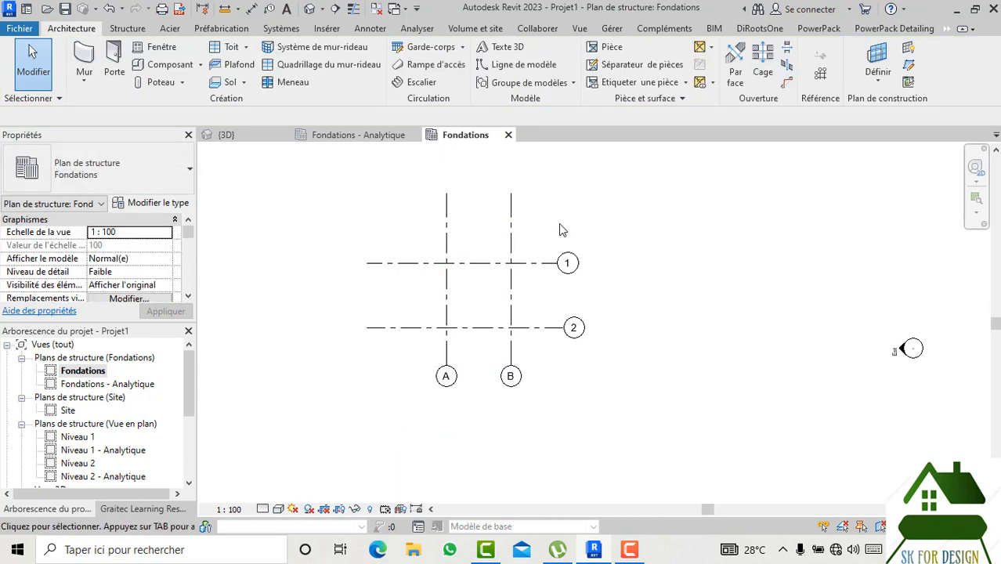
- Select all four grid lines and enable the plan-view symbol at end 1 by default in the Bulle 6.5 mm grid type
{"action": "left_click_drag", "start_coordinate": [558, 228], "coordinate": [423, 237]}
{"action": "left_click", "coordinate": [403, 365]}
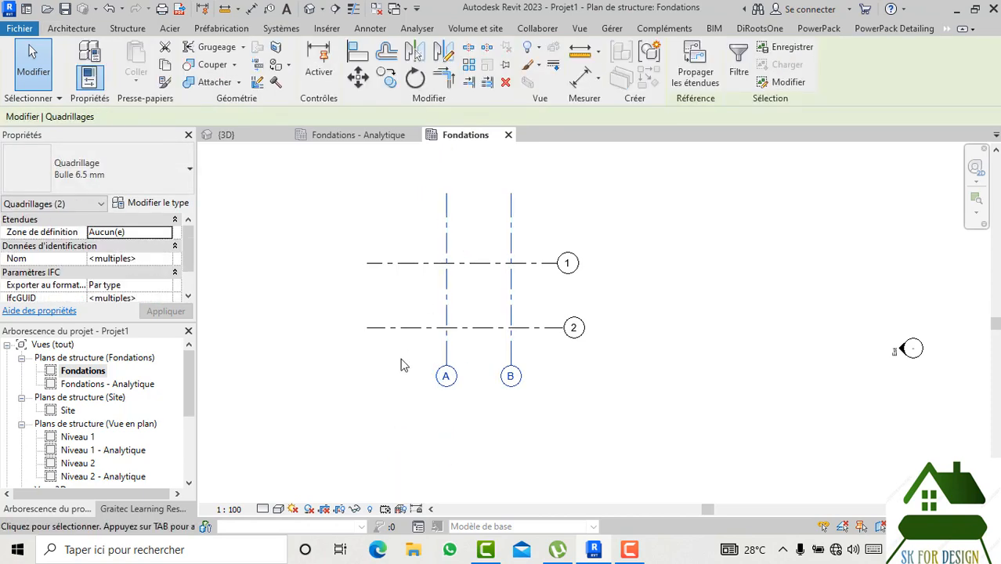
{"action": "left_click_drag", "start_coordinate": [771, 403], "coordinate": [329, 212]}
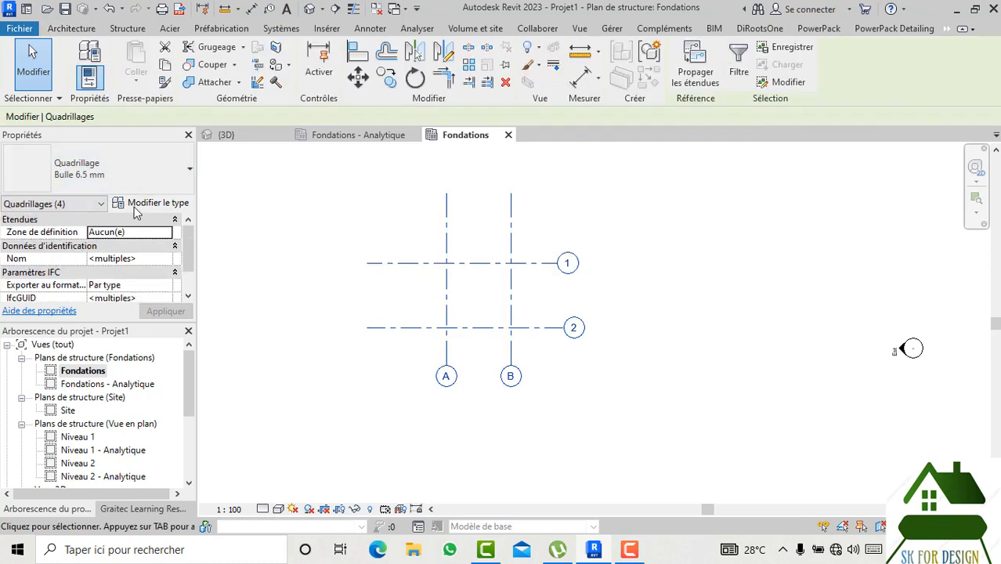
{"action": "left_click", "coordinate": [148, 203]}
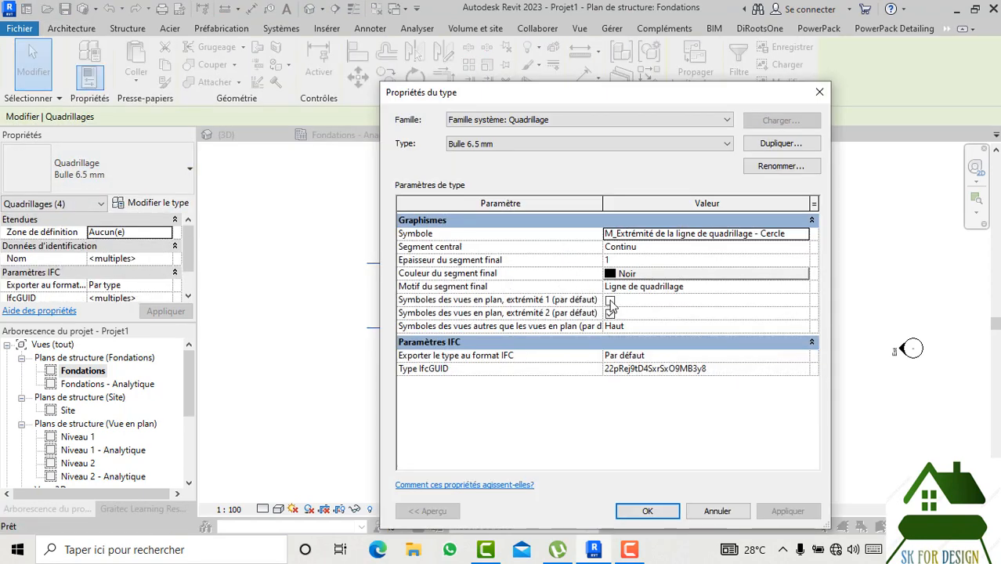
{"action": "left_click", "coordinate": [610, 300]}
{"action": "left_click", "coordinate": [633, 515]}
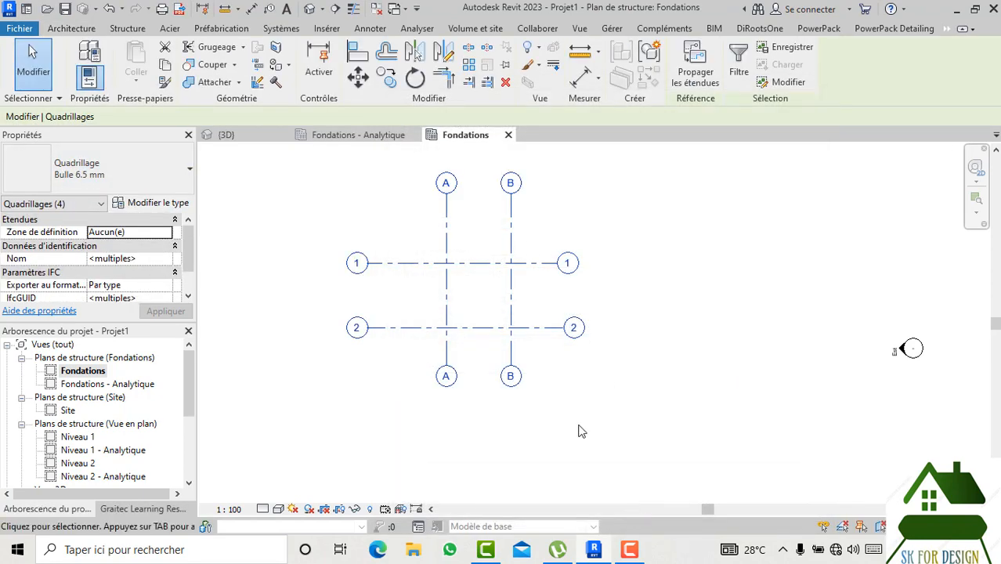
{"action": "left_click", "coordinate": [408, 285]}
{"action": "left_click", "coordinate": [390, 265]}
{"action": "scroll", "coordinate": [390, 269], "scroll_direction": "up", "scroll_amount": 2}
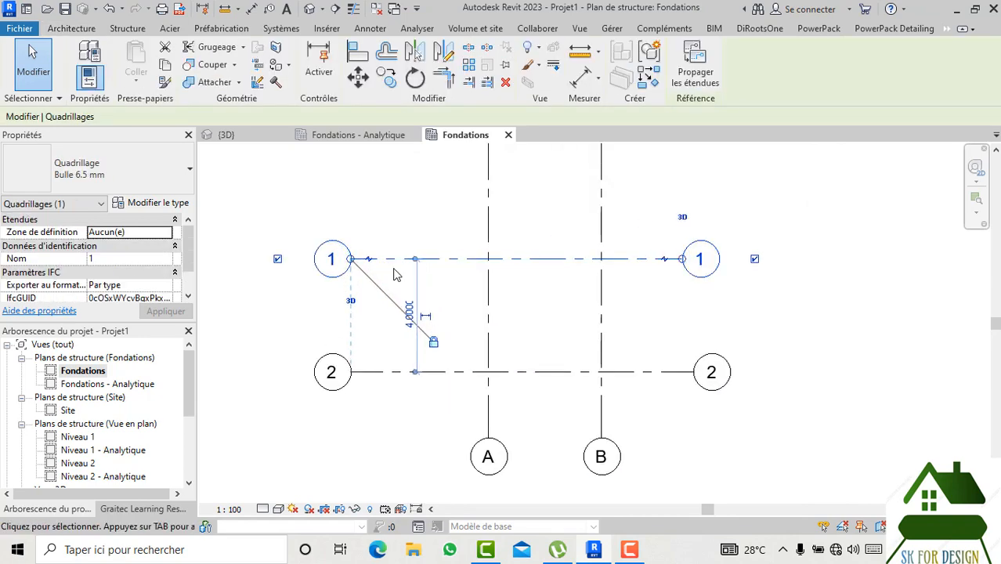
{"action": "left_click", "coordinate": [395, 224]}
{"action": "scroll", "coordinate": [396, 223], "scroll_direction": "down", "scroll_amount": 2}
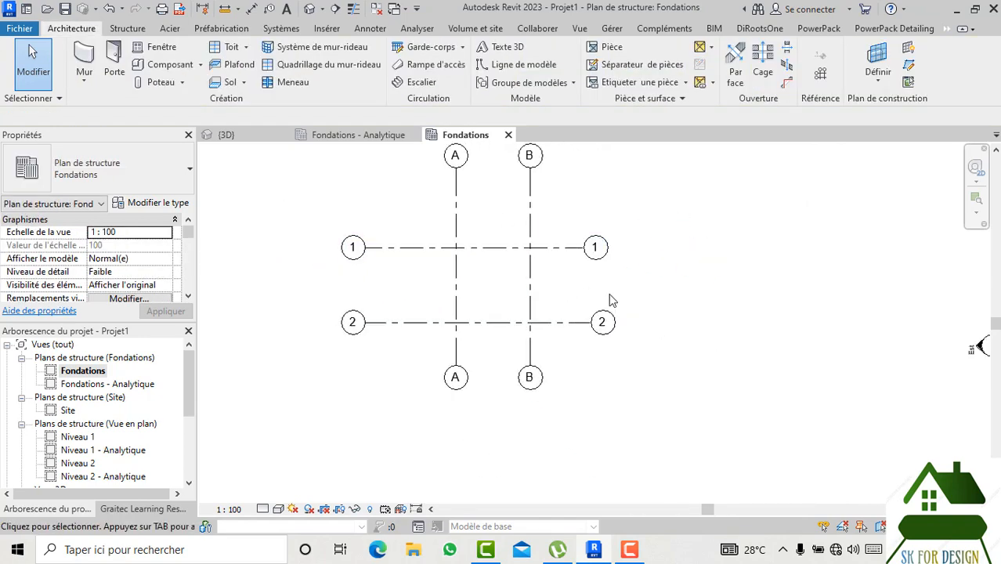
{"action": "middle_click_drag", "start_coordinate": [610, 295], "coordinate": [614, 322]}
{"action": "middle_click_drag", "start_coordinate": [363, 191], "coordinate": [368, 225]}
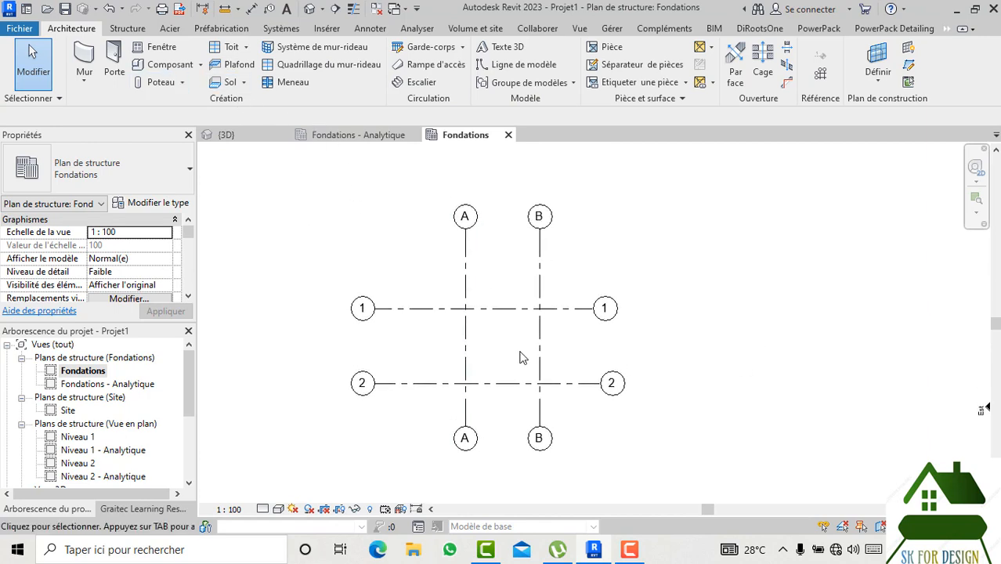
- Shorten the upper ends of grid lines A and B toward line 1, and the left ends of lines 1 and 2 toward line A
{"action": "left_click", "coordinate": [467, 274]}
{"action": "left_click_drag", "start_coordinate": [467, 229], "coordinate": [417, 308]}
{"action": "left_click", "coordinate": [379, 309]}
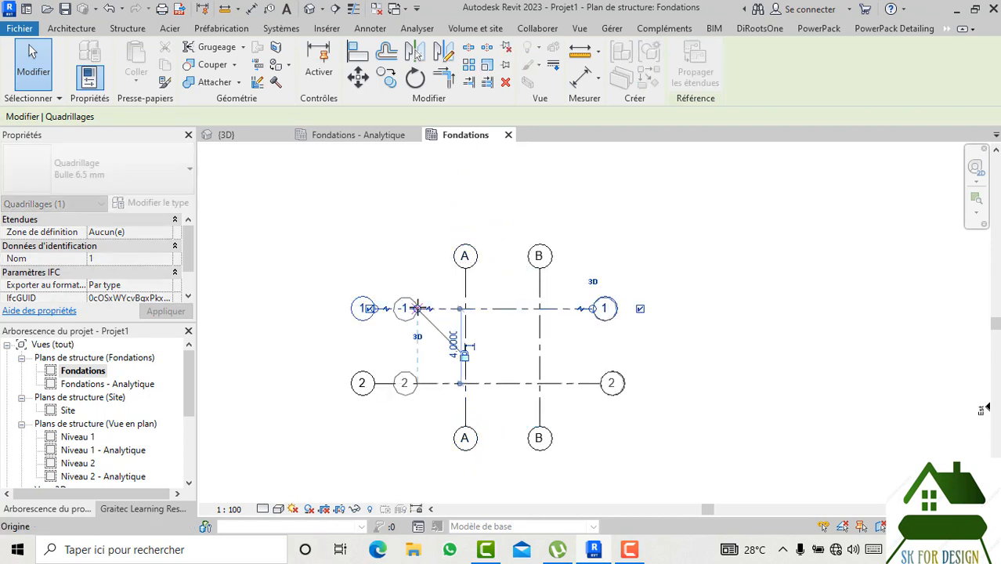
{"action": "left_click", "coordinate": [407, 267]}
{"action": "scroll", "coordinate": [401, 256], "scroll_direction": "down", "scroll_amount": 2}
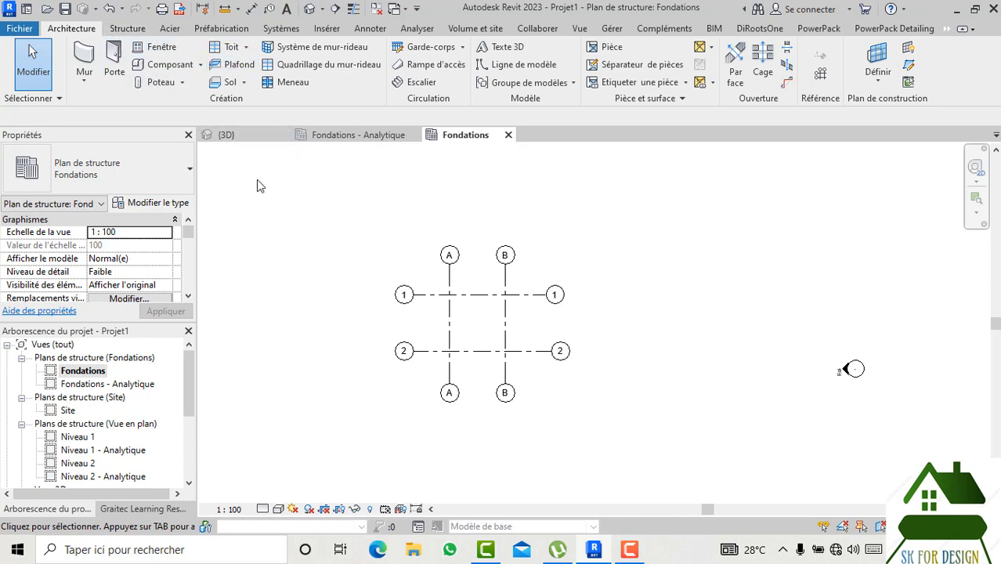
- Expand the Vues 3D group in the project browser to view its 3D views
{"action": "scroll", "coordinate": [63, 437], "scroll_direction": "down", "scroll_amount": 2}
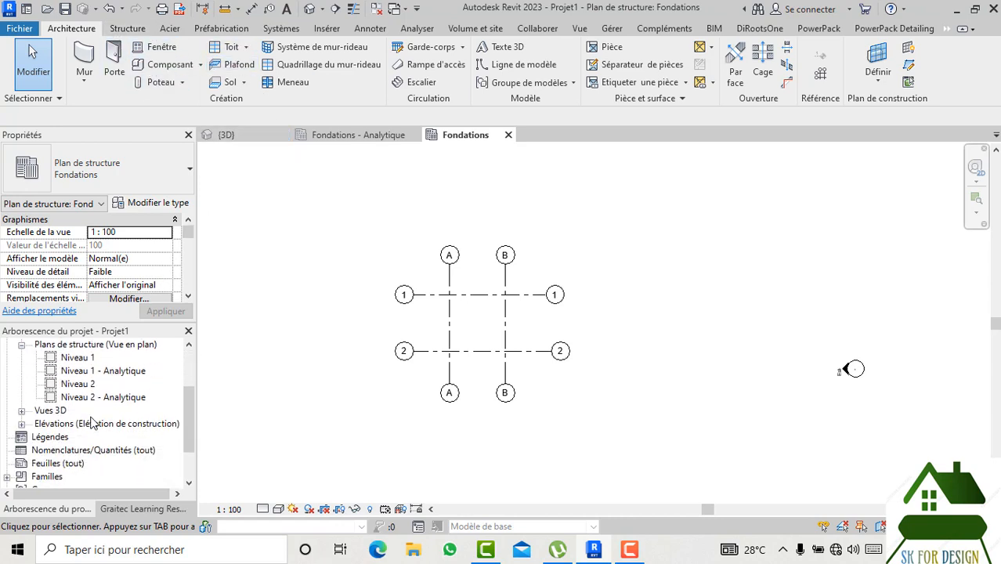
{"action": "left_click", "coordinate": [22, 411]}
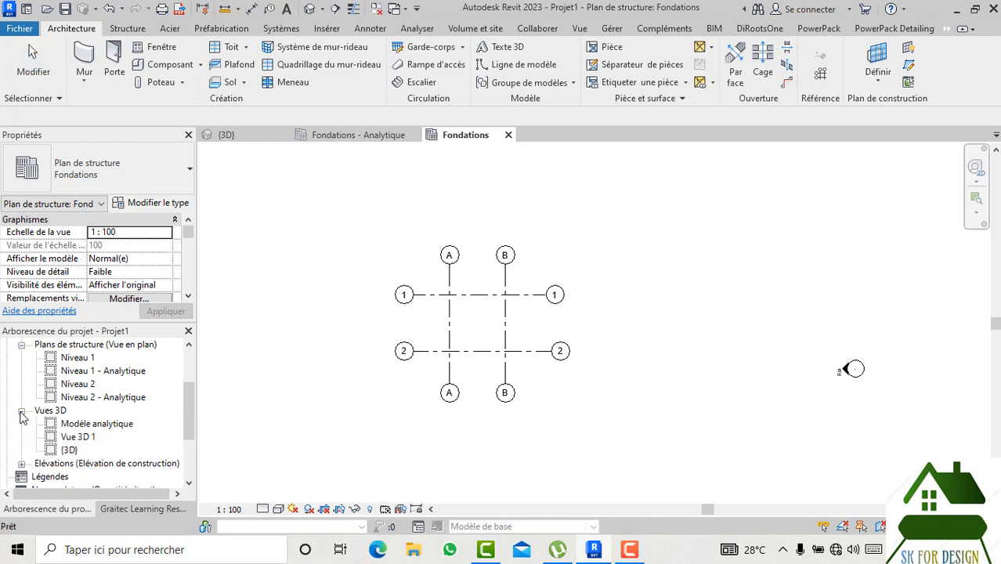
{"action": "scroll", "coordinate": [90, 428], "scroll_direction": "down", "scroll_amount": 1}
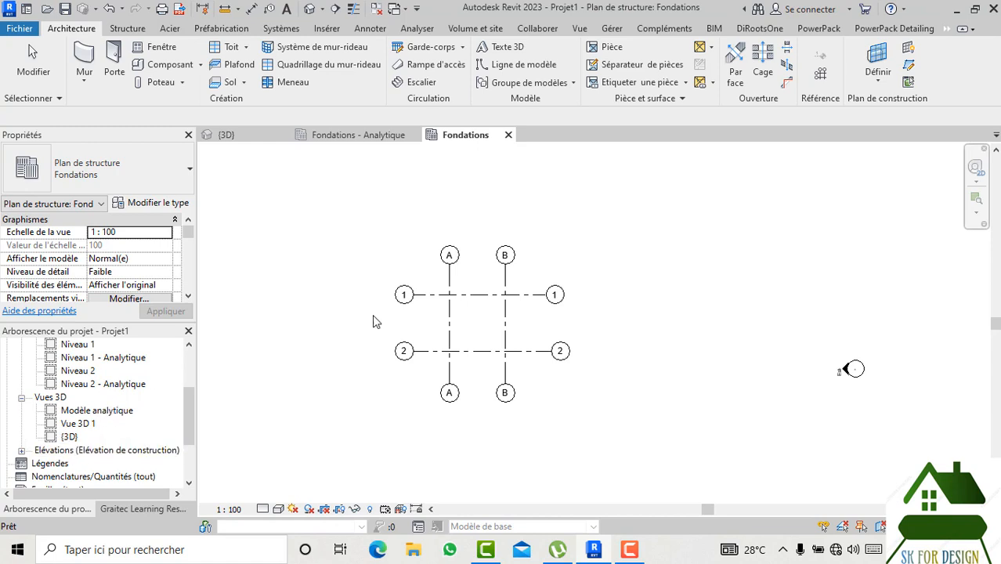
{"action": "scroll", "coordinate": [484, 322], "scroll_direction": "up", "scroll_amount": 1}
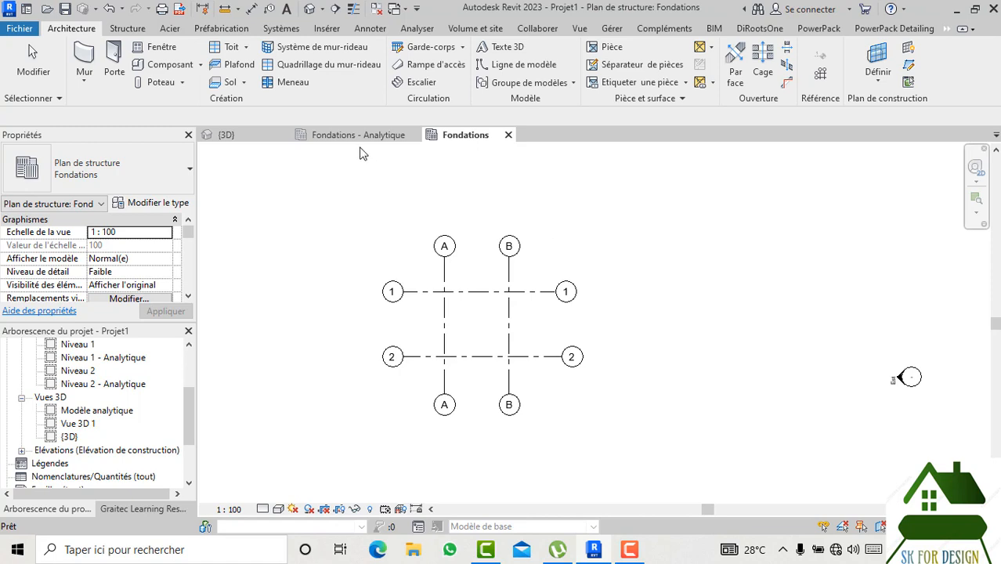
- Start placing a structural column using the 300 x 450mm type of the Béton - Rectangulaire - Poteau family
{"action": "left_click", "coordinate": [125, 30]}
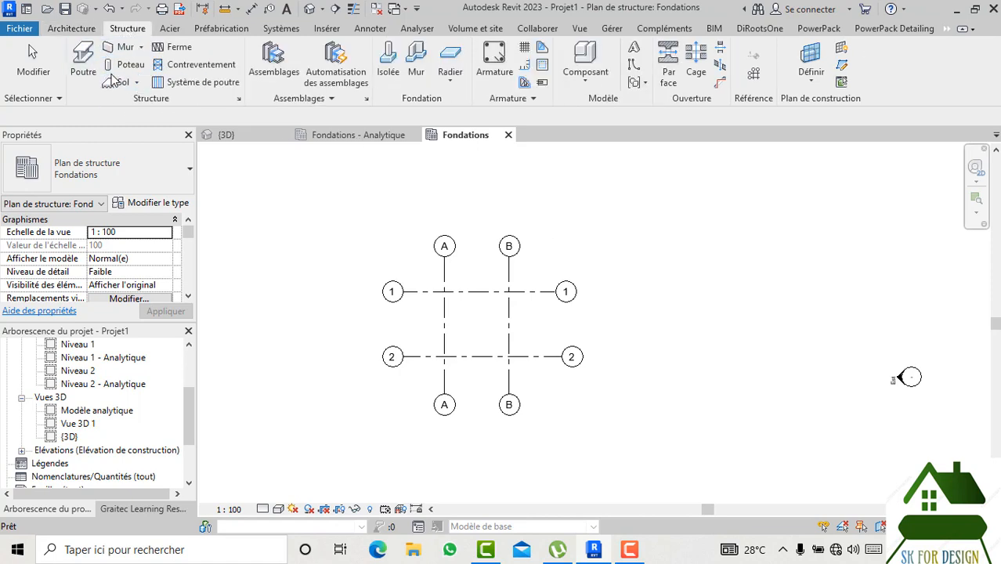
{"action": "left_click", "coordinate": [118, 66]}
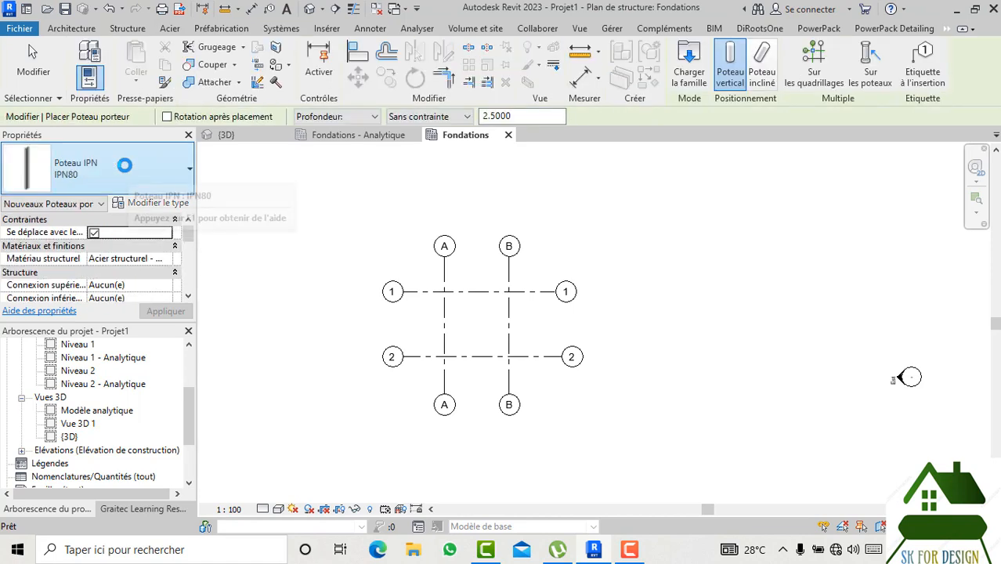
{"action": "left_click", "coordinate": [127, 169]}
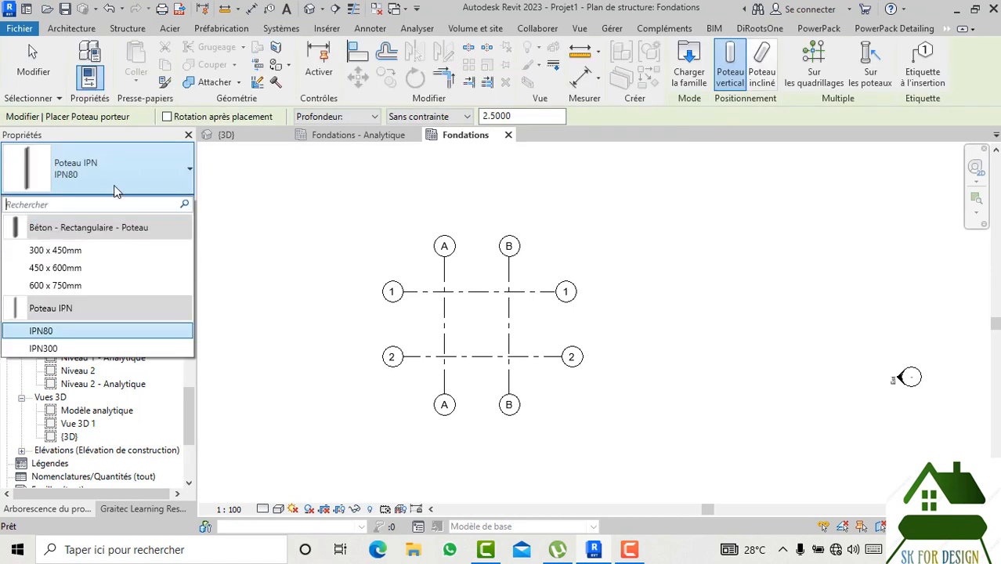
{"action": "left_click", "coordinate": [89, 251]}
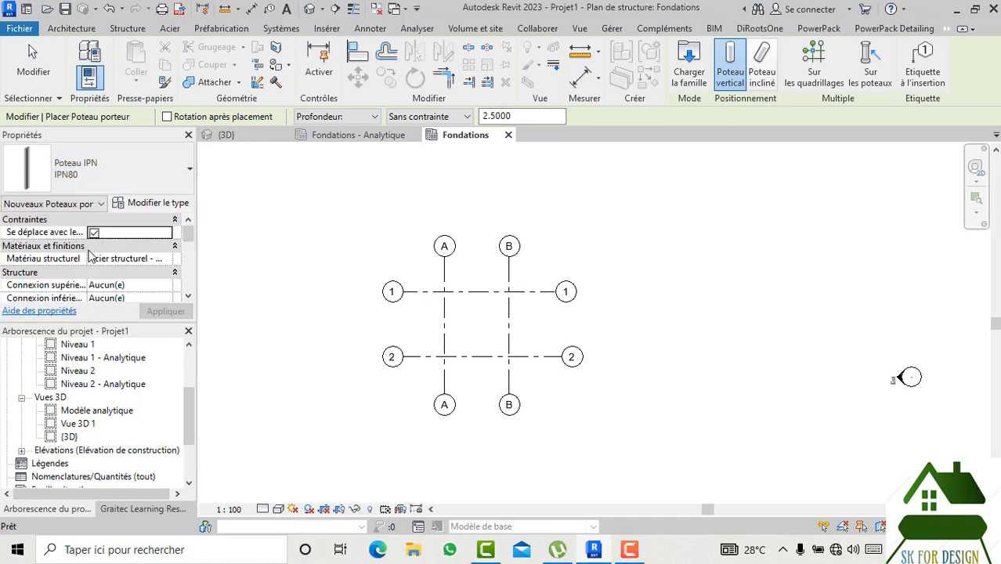
- Duplicate the 300 x 450mm concrete column type under the name P20X20
{"action": "left_click", "coordinate": [160, 205]}
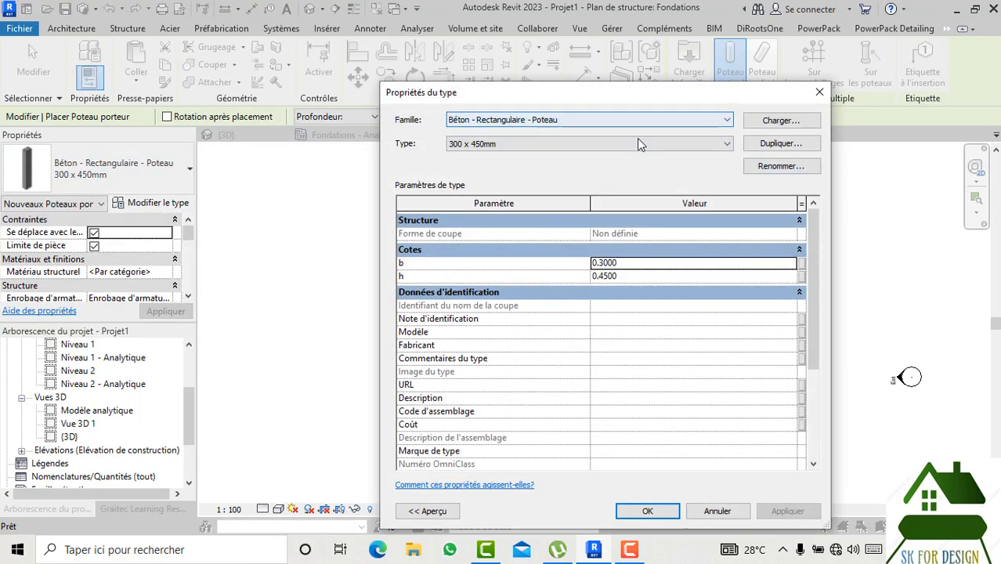
{"action": "left_click", "coordinate": [637, 148]}
{"action": "left_click", "coordinate": [636, 147]}
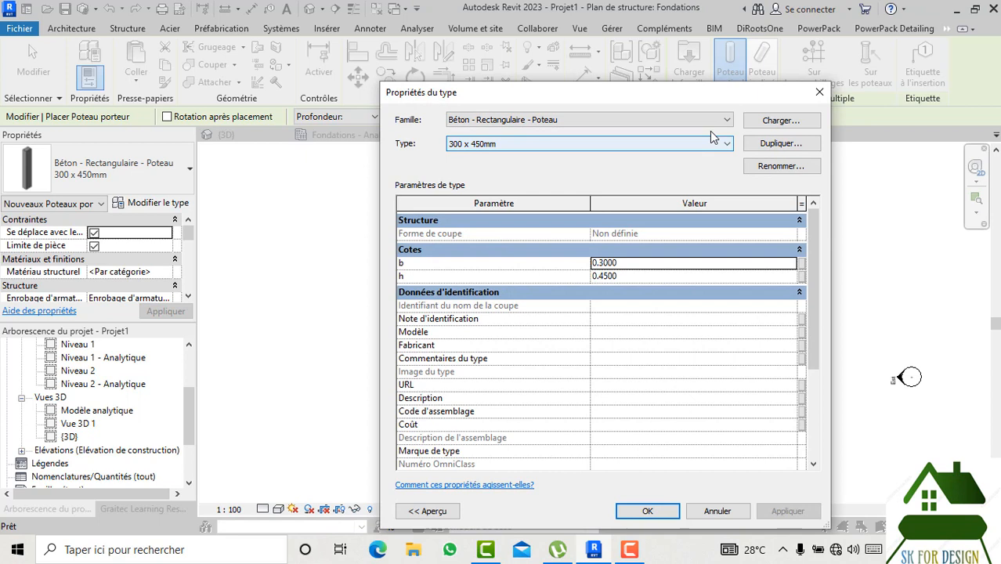
{"action": "left_click", "coordinate": [781, 143]}
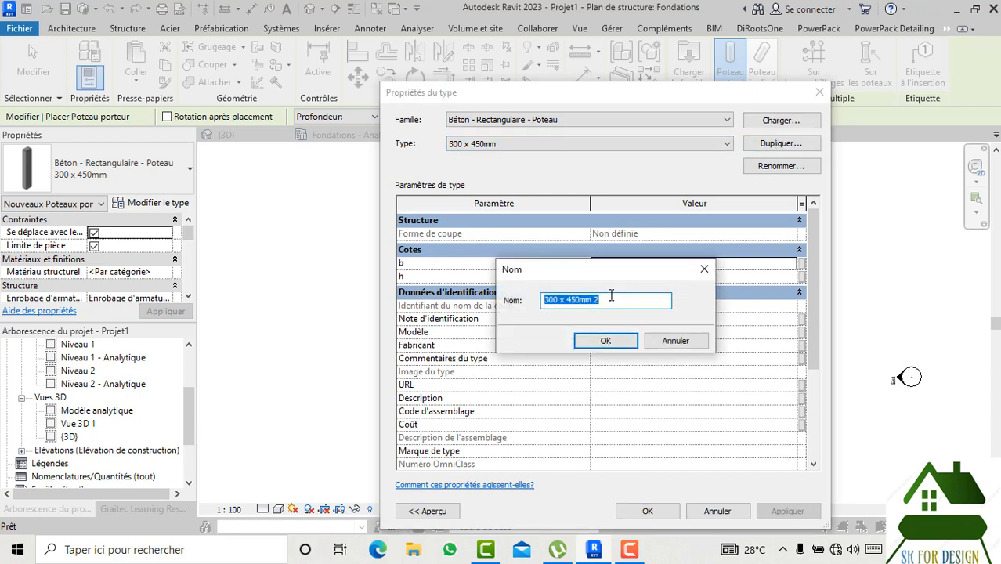
{"action": "type", "text": "P20X20"}
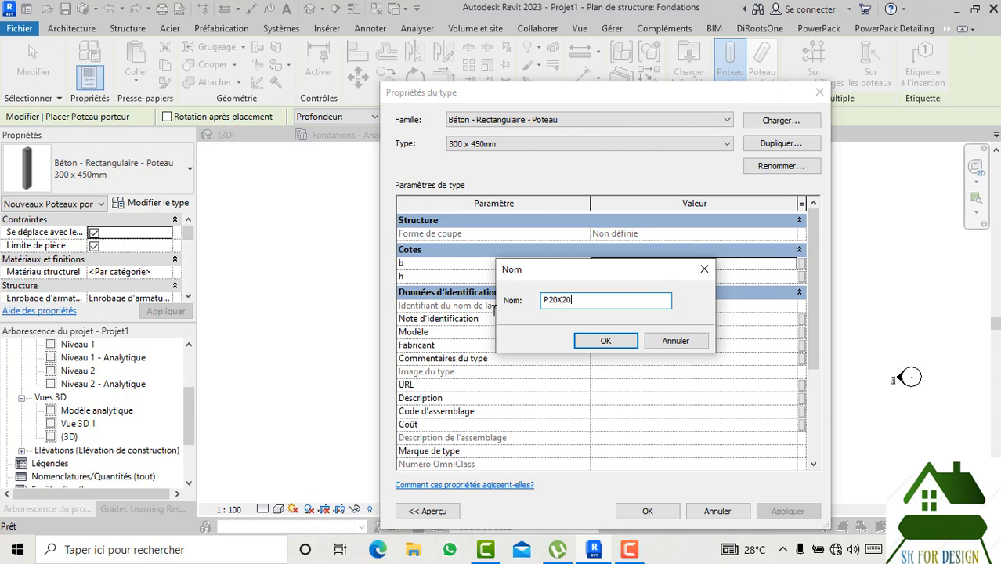
{"action": "left_click", "coordinate": [597, 342]}
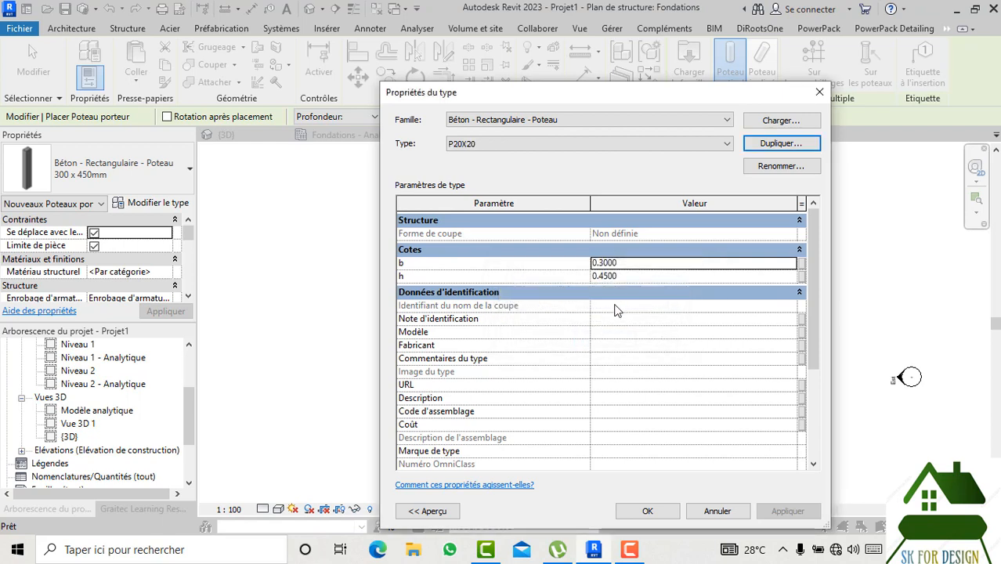
- Set dimensions b and h of the P20X20 column type to 0.20 each and accept the type properties
{"action": "double_click", "coordinate": [638, 264]}
{"action": "type", "text": "0.20"}
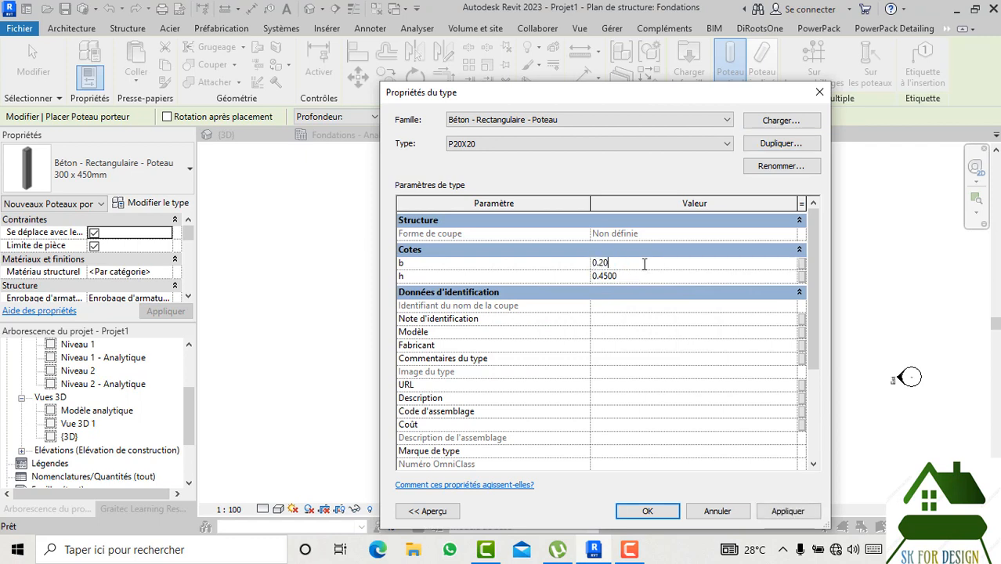
{"action": "type", "text": "0.20"}
{"action": "left_click", "coordinate": [666, 505]}
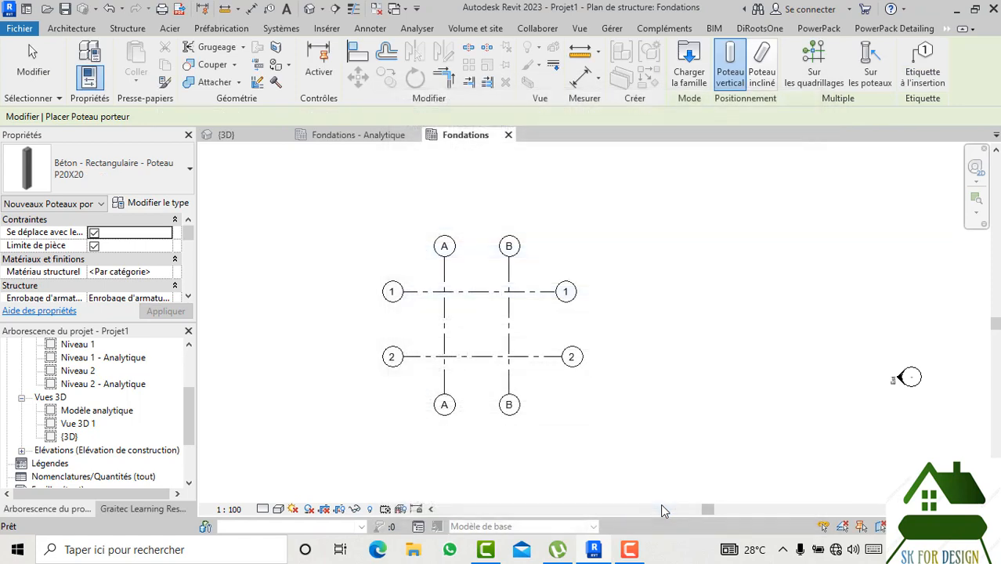
- Assign the material Béton - Coulé sur place - Béton25 as the new column's structural material
{"action": "left_click", "coordinate": [167, 272]}
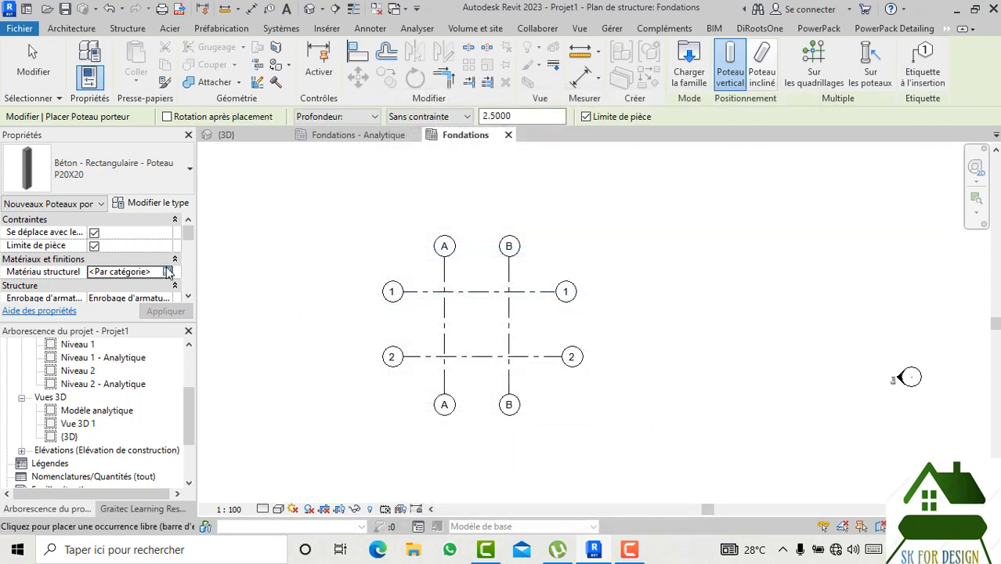
{"action": "left_click", "coordinate": [167, 272]}
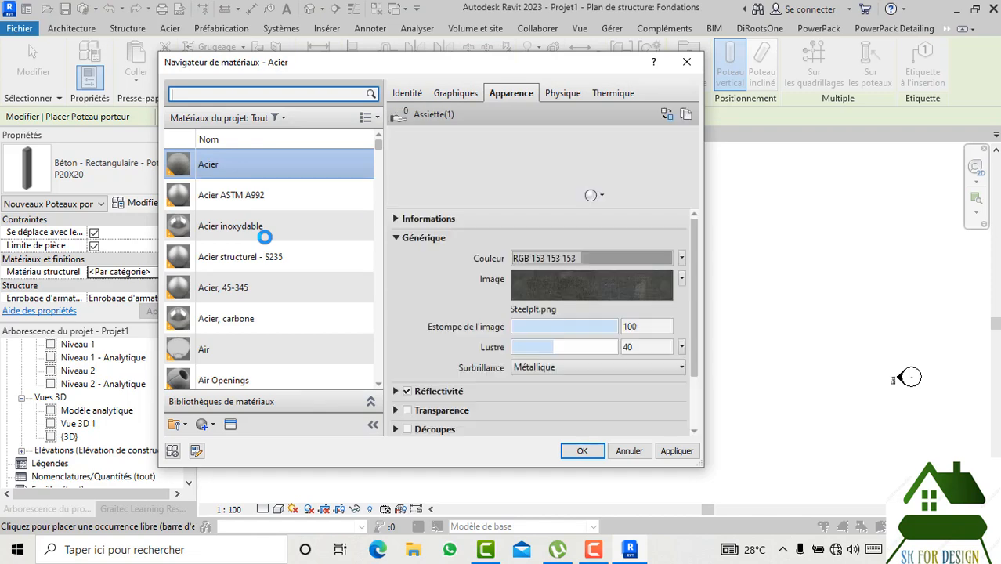
{"action": "scroll", "coordinate": [264, 236], "scroll_direction": "down", "scroll_amount": 10}
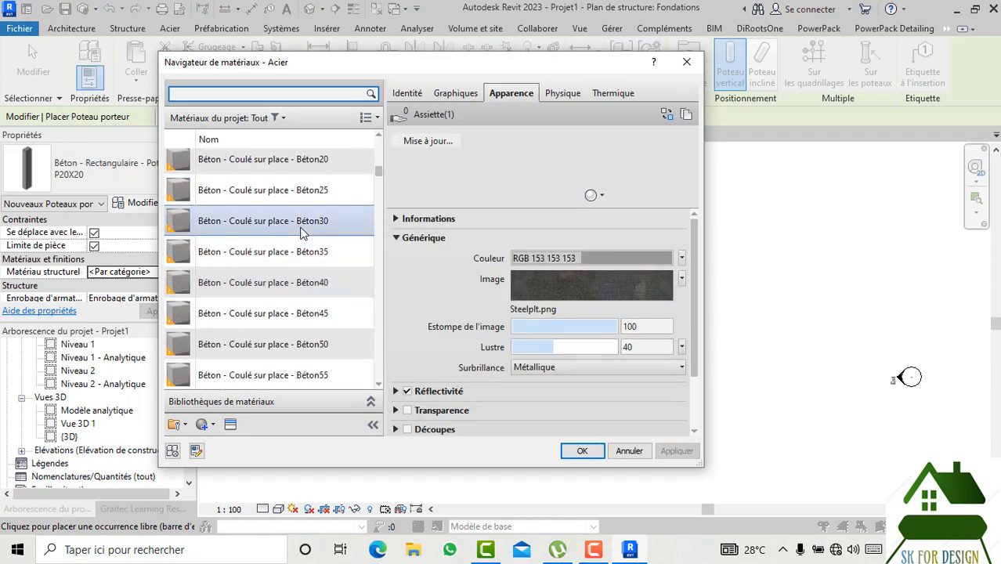
{"action": "left_click", "coordinate": [302, 190]}
{"action": "key", "text": "Return"}
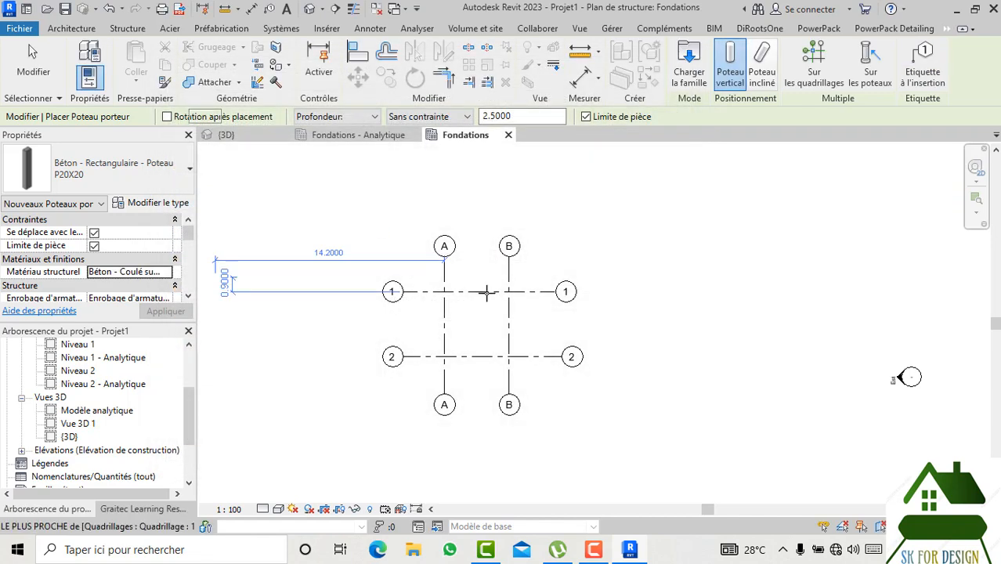
- Place a P20X20 column at the intersection of grid lines A and 1, then leave the command
{"action": "scroll", "coordinate": [455, 301], "scroll_direction": "up", "scroll_amount": 5}
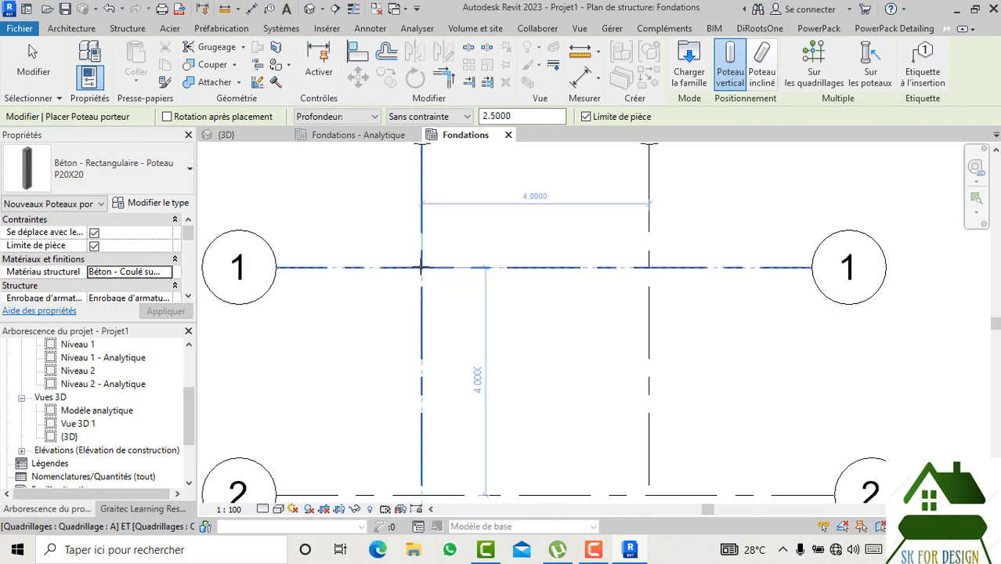
{"action": "left_click", "coordinate": [422, 267]}
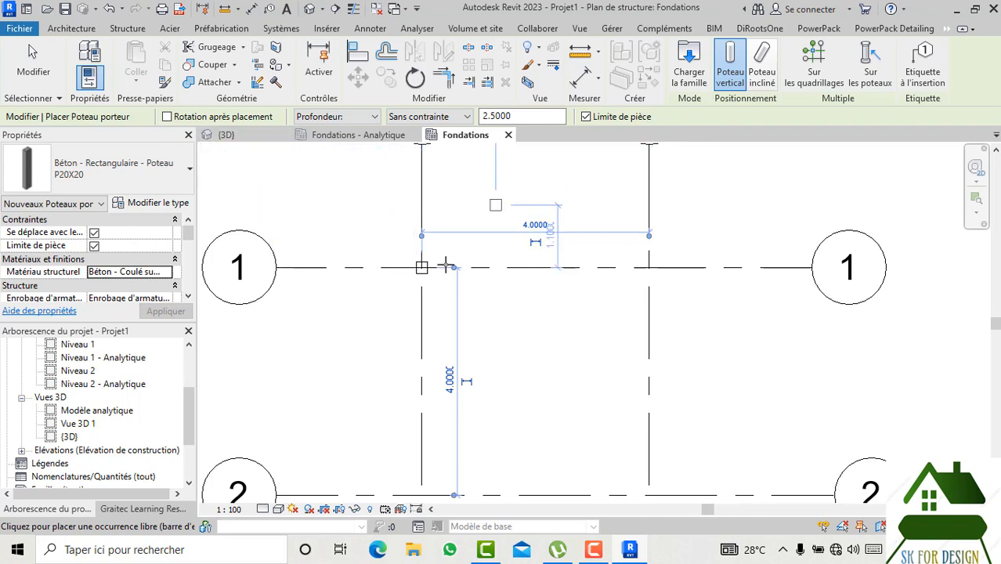
{"action": "scroll", "coordinate": [439, 288], "scroll_direction": "down", "scroll_amount": 2}
{"action": "key", "text": "Escape"}
{"action": "key", "text": "Escape"}
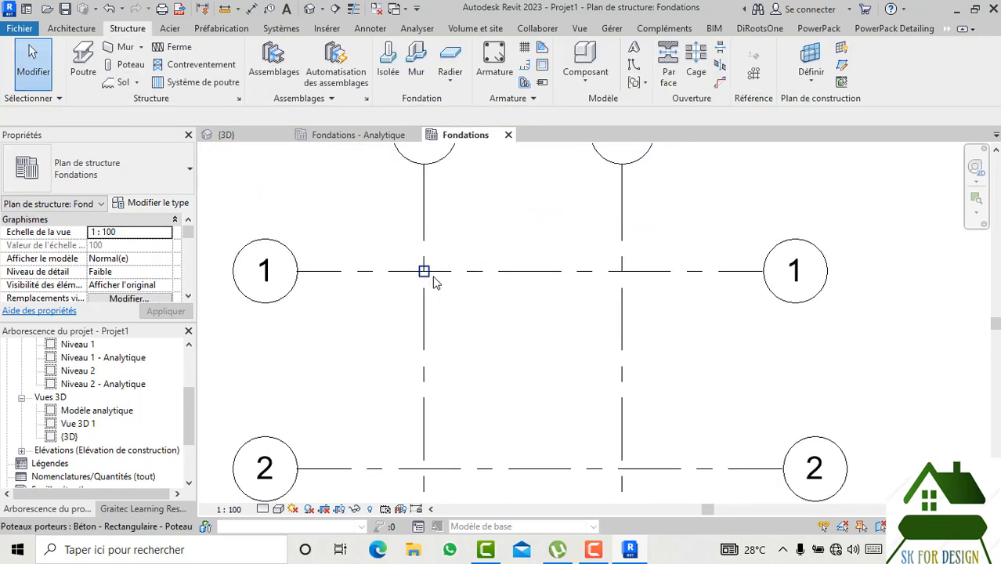
- Delete the column at the intersection of grid lines A and 1
{"action": "left_click", "coordinate": [436, 281]}
{"action": "left_click", "coordinate": [425, 272]}
{"action": "key", "text": "Delete"}
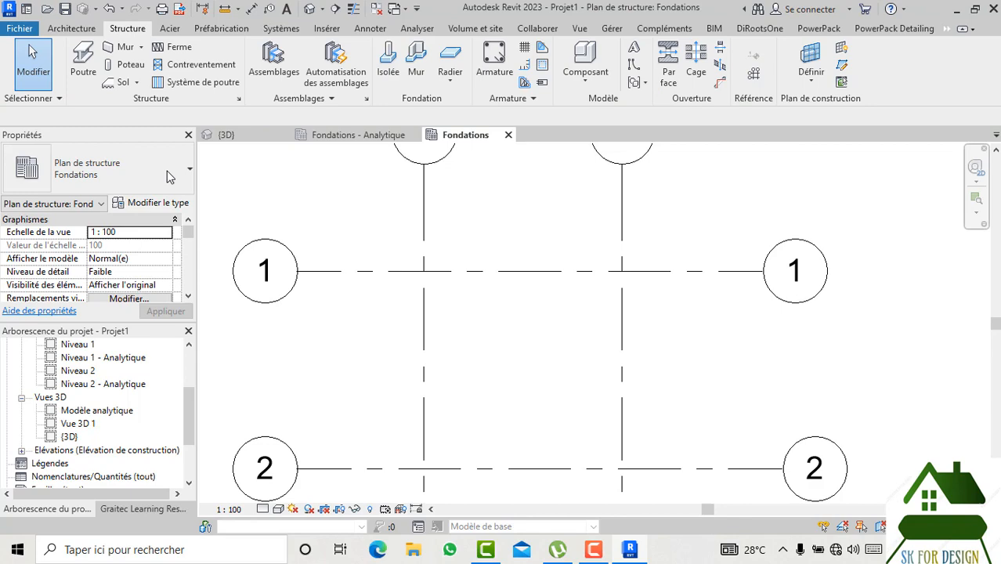
- Restart structural column placement with the P20X20 type and try to constrain its depth (Profondeur) to Niveau 1
{"action": "left_click", "coordinate": [134, 71]}
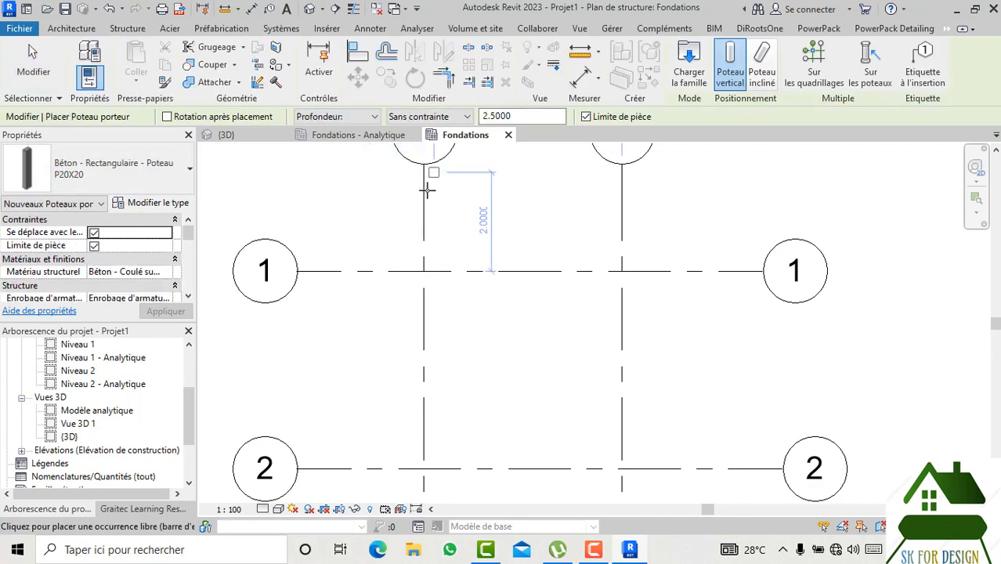
{"action": "middle_click_drag", "start_coordinate": [460, 198], "coordinate": [463, 251]}
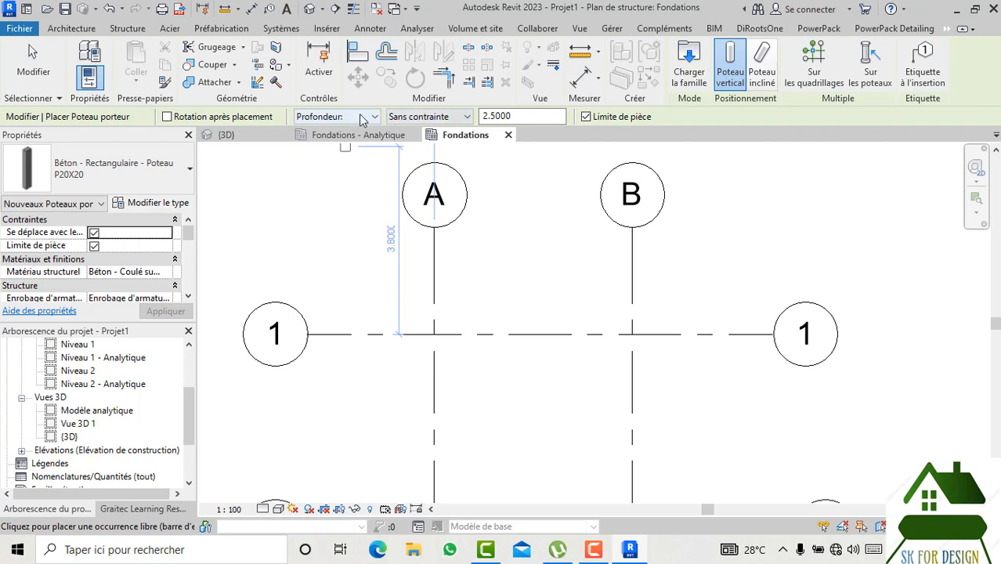
{"action": "left_click", "coordinate": [413, 124]}
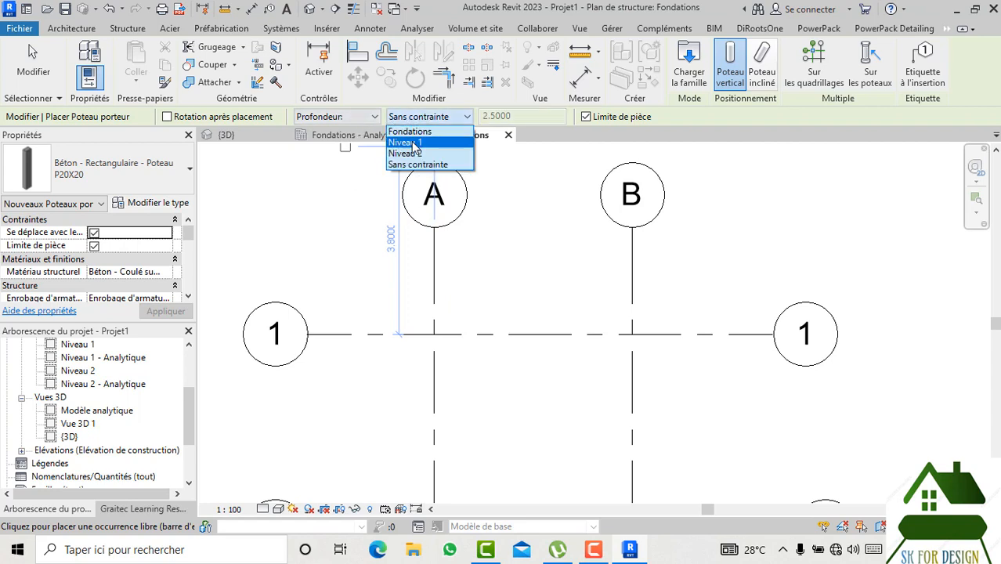
{"action": "left_click", "coordinate": [444, 144]}
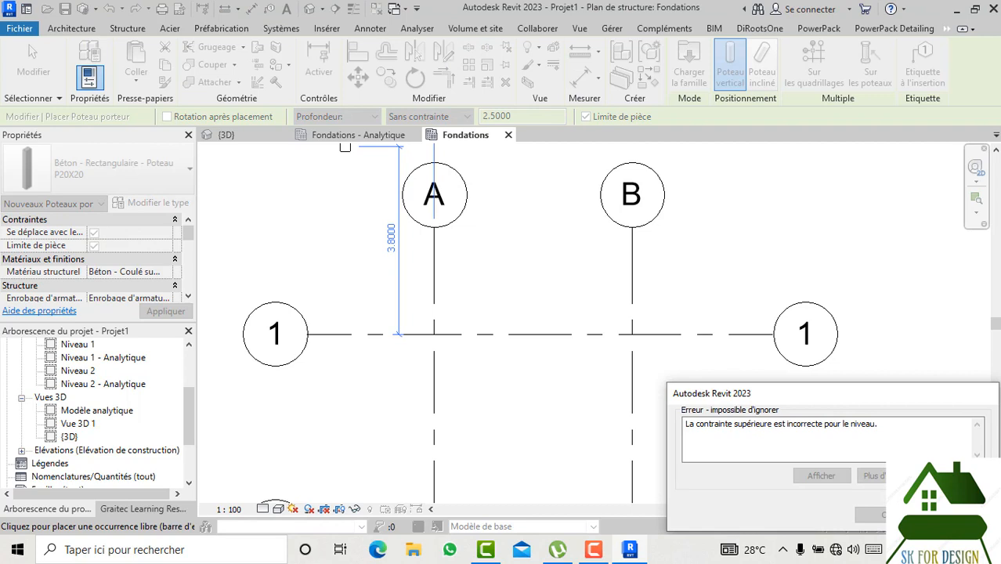
{"action": "key", "text": "Escape"}
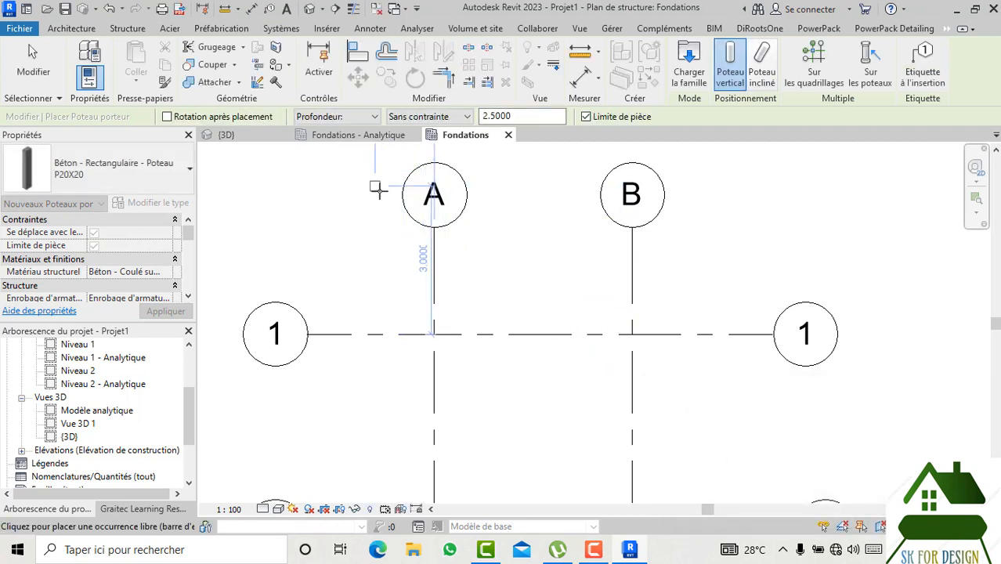
- Switch the column placement from depth to height (Hauteur) and constrain it to Niveau 1
{"action": "left_click", "coordinate": [362, 119]}
{"action": "left_click", "coordinate": [345, 142]}
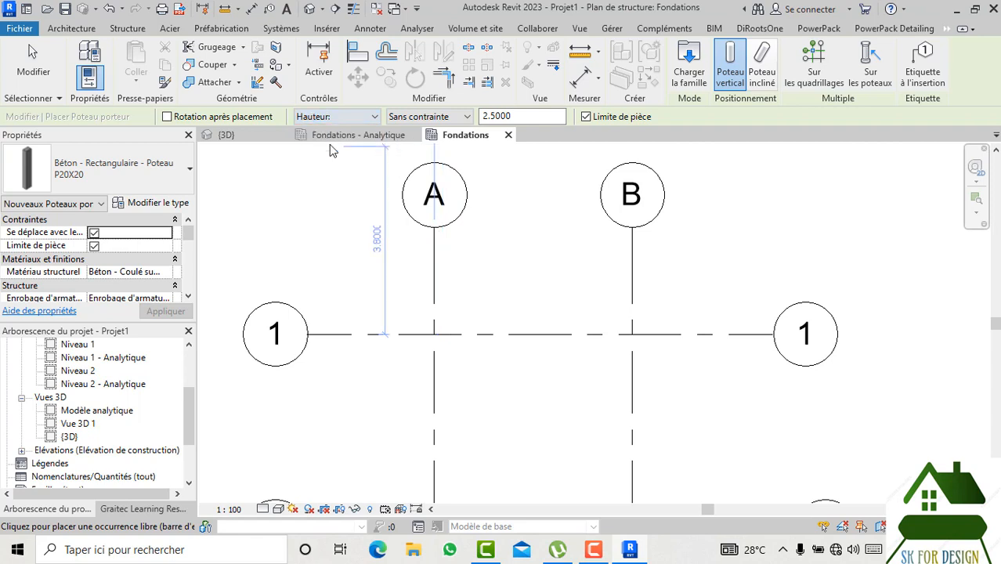
{"action": "left_click", "coordinate": [423, 120]}
{"action": "left_click", "coordinate": [426, 144]}
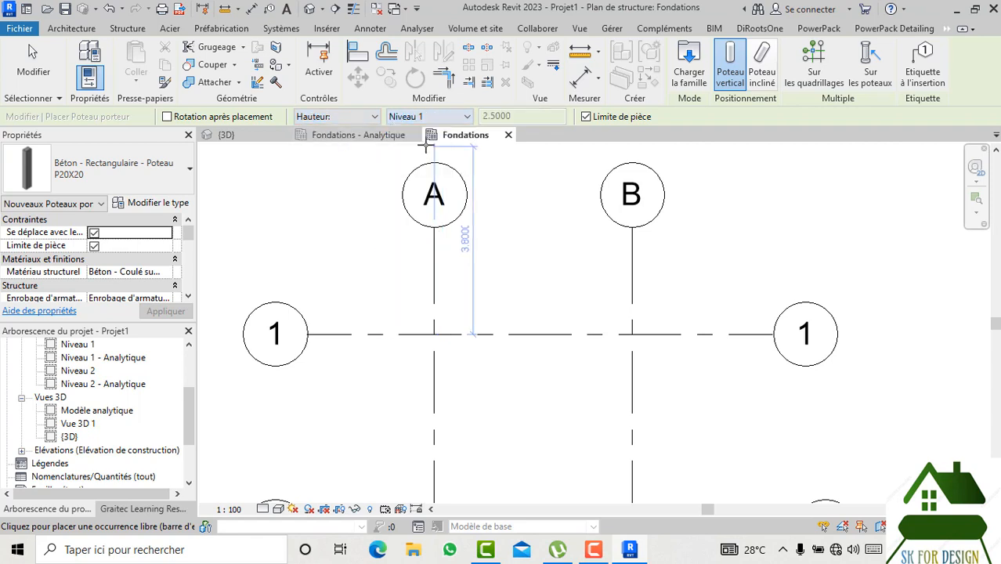
- Place P20X20 columns at the four intersections of grid lines A and B with 1 and 2, and finish the placement
{"action": "left_click", "coordinate": [435, 336]}
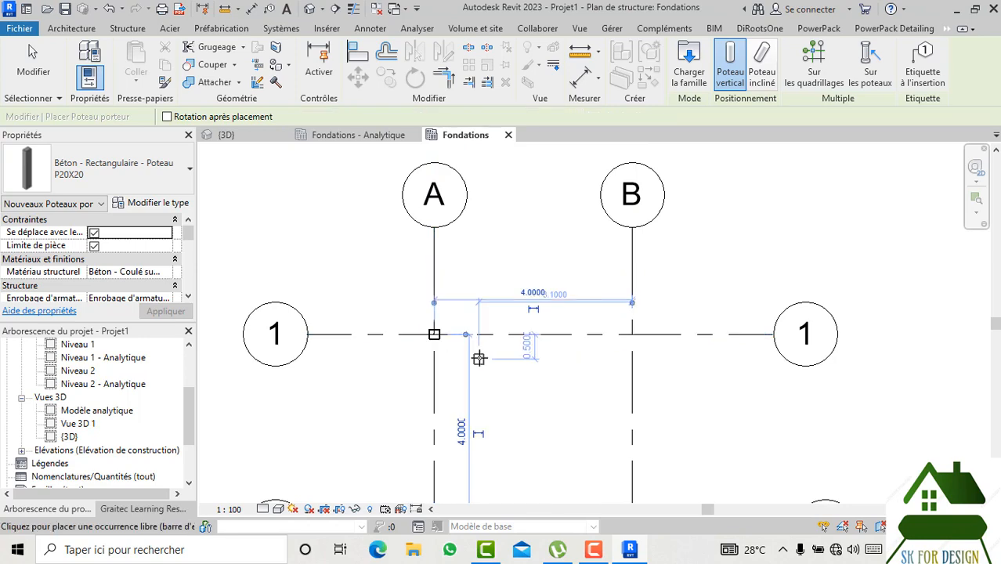
{"action": "left_click", "coordinate": [633, 334]}
{"action": "middle_click_drag", "start_coordinate": [580, 452], "coordinate": [514, 271]}
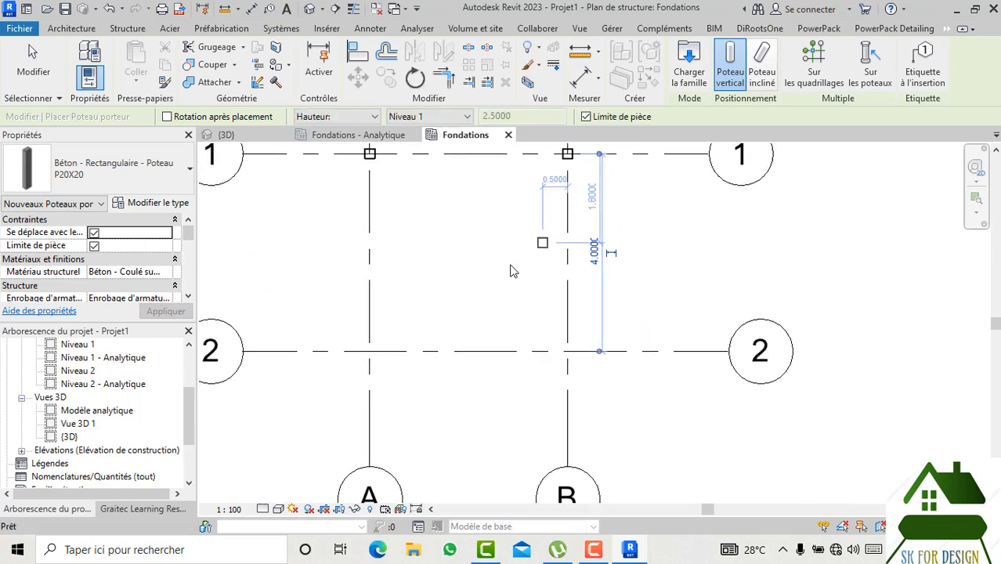
{"action": "left_click", "coordinate": [370, 345]}
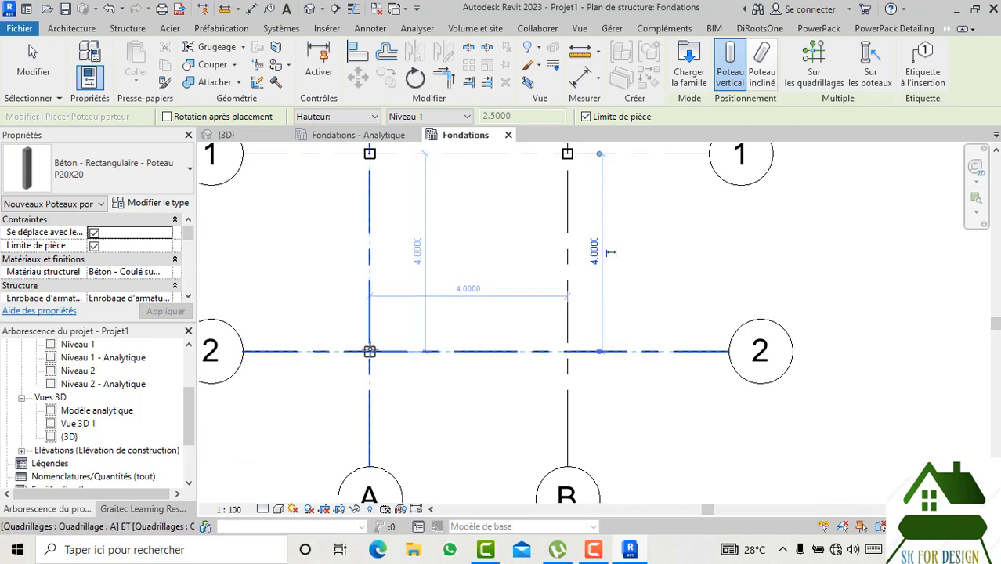
{"action": "scroll", "coordinate": [530, 403], "scroll_direction": "down", "scroll_amount": 3}
{"action": "left_click", "coordinate": [557, 370]}
{"action": "key", "text": "Escape"}
{"action": "key", "text": "Escape"}
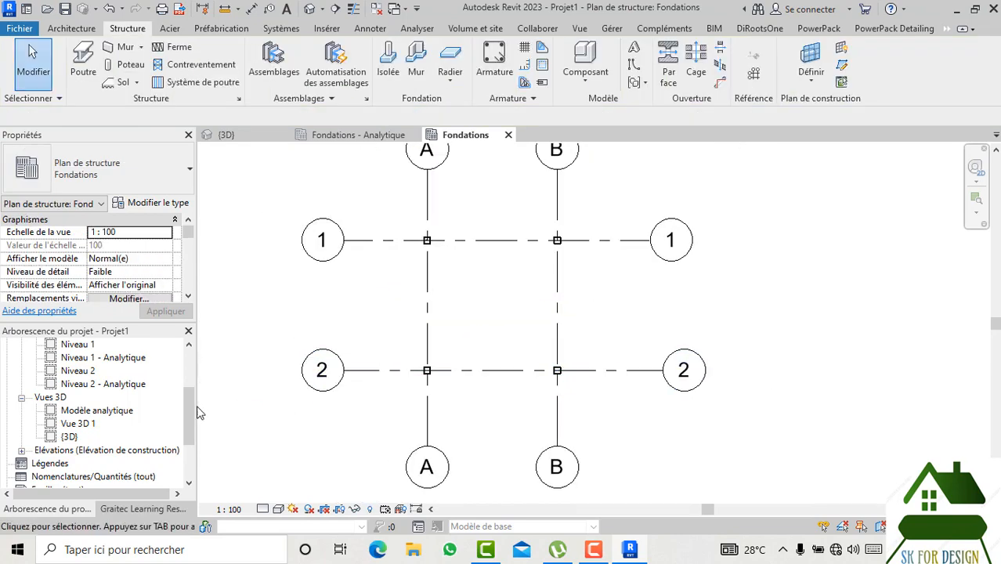
- Open the Est elevation and examine the vertical extent of the columns relative to the levels
{"action": "left_click", "coordinate": [22, 451]}
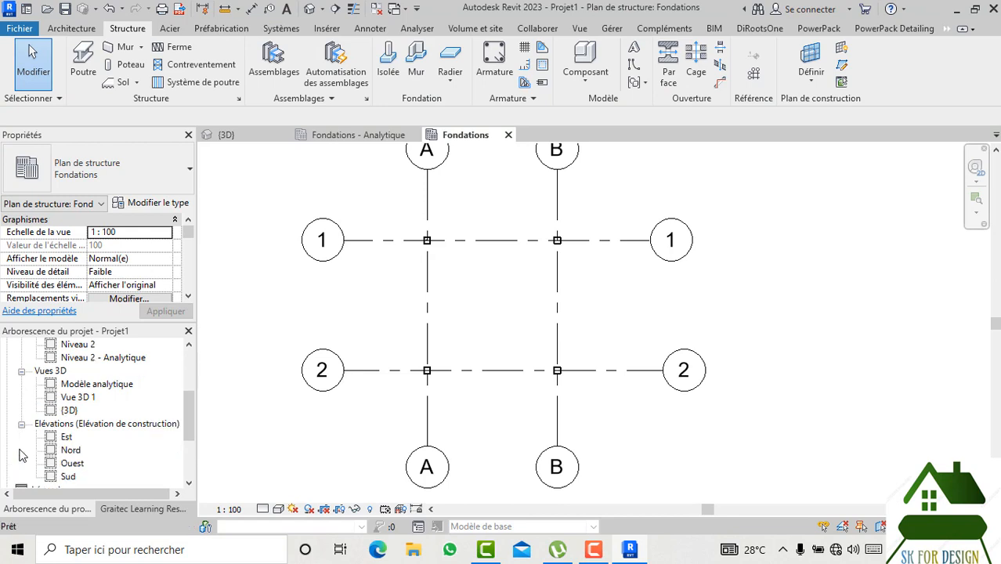
{"action": "double_click", "coordinate": [67, 437]}
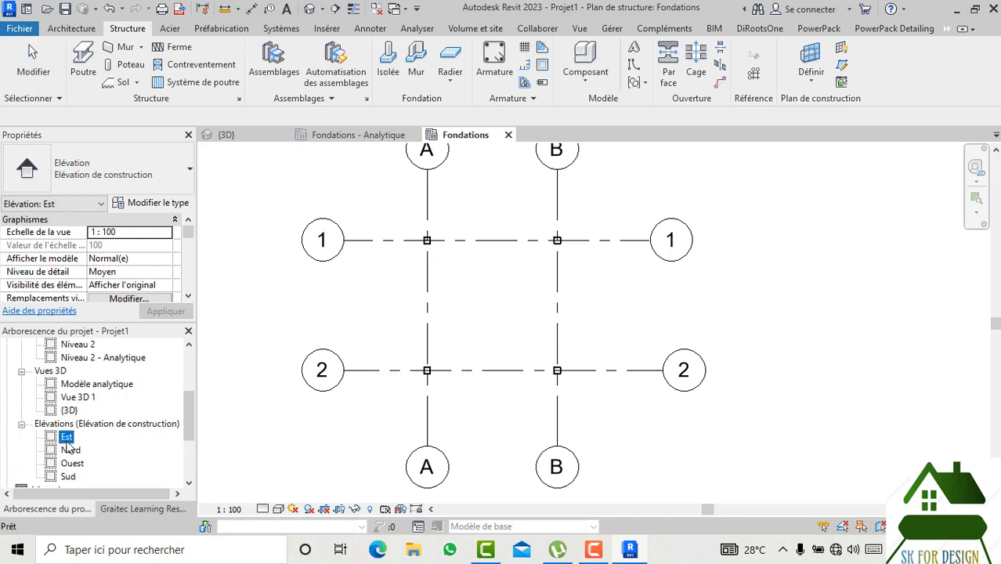
{"action": "scroll", "coordinate": [568, 344], "scroll_direction": "down", "scroll_amount": 1}
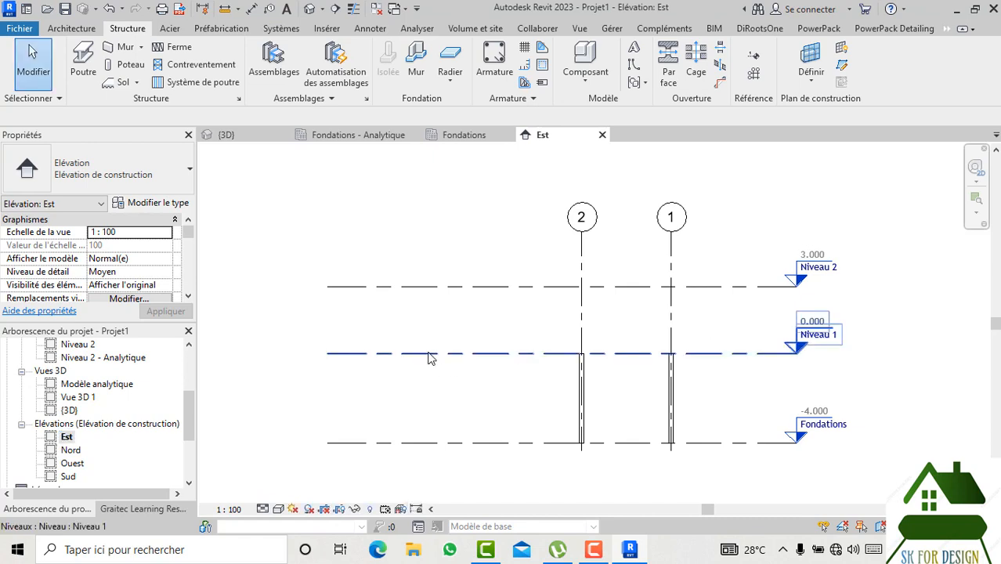
{"action": "scroll", "coordinate": [451, 362], "scroll_direction": "down", "scroll_amount": 1}
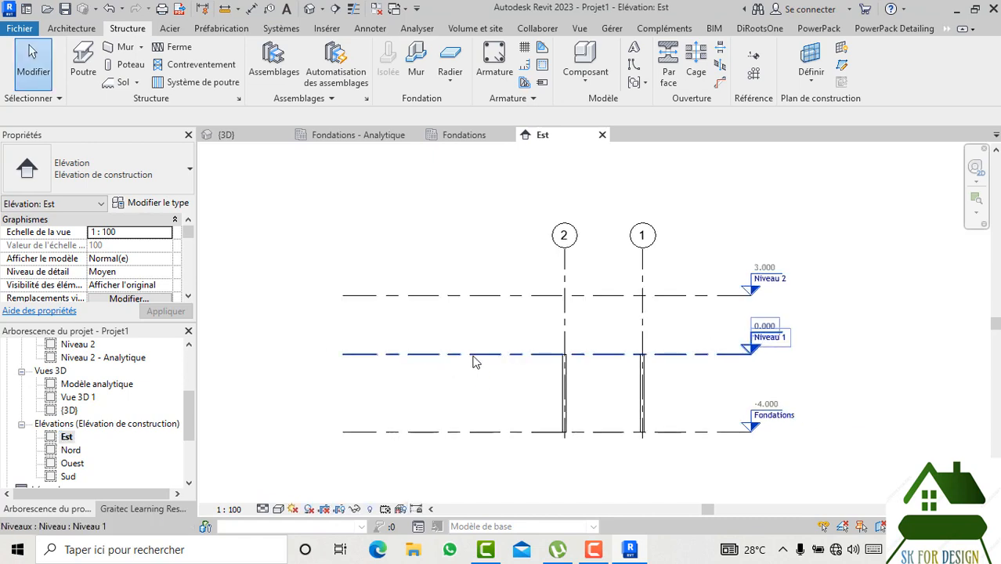
{"action": "left_click", "coordinate": [475, 357]}
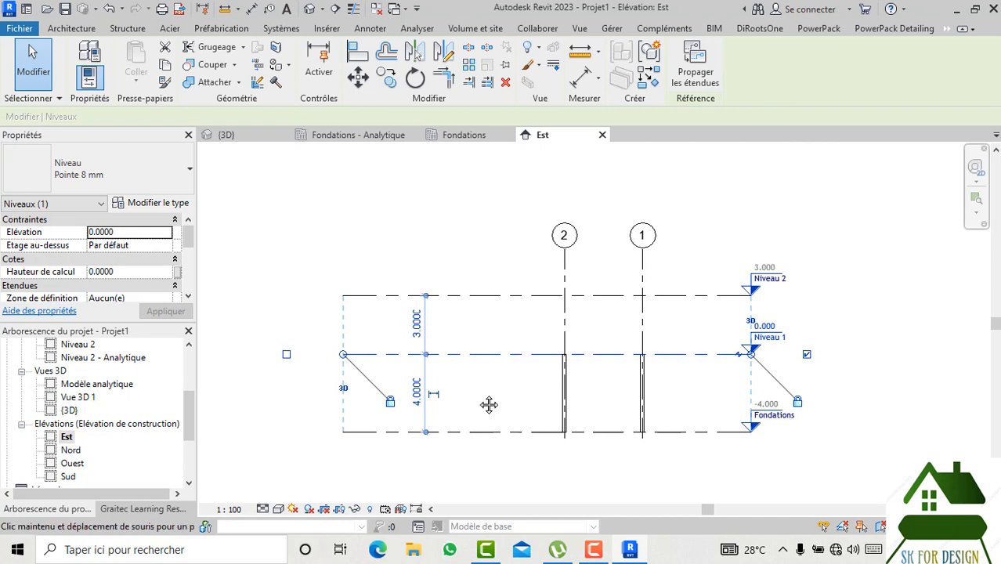
{"action": "middle_click_drag", "start_coordinate": [487, 465], "coordinate": [524, 421]}
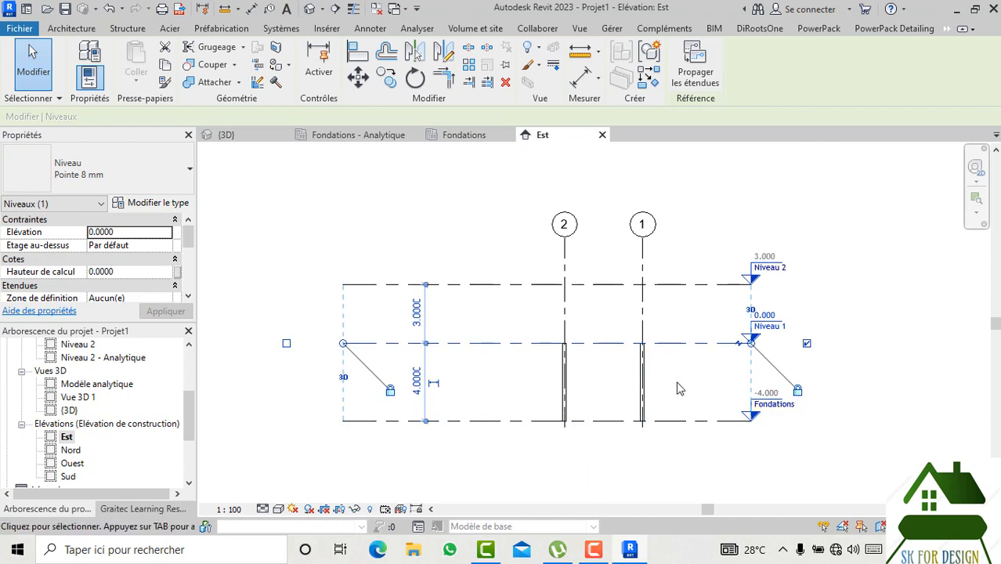
{"action": "key", "text": "Escape"}
- Filter the selection to Poteaux porteurs only and set the columns' base level to Niveau 1 and top level to Niveau 2
{"action": "left_click_drag", "start_coordinate": [494, 382], "coordinate": [495, 381]}
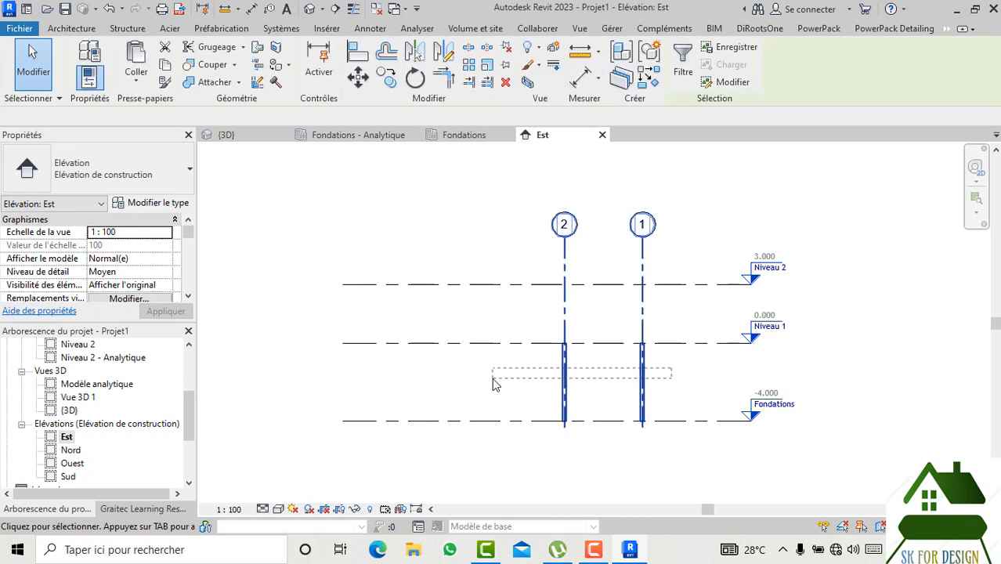
{"action": "left_click_drag", "start_coordinate": [694, 384], "coordinate": [488, 364]}
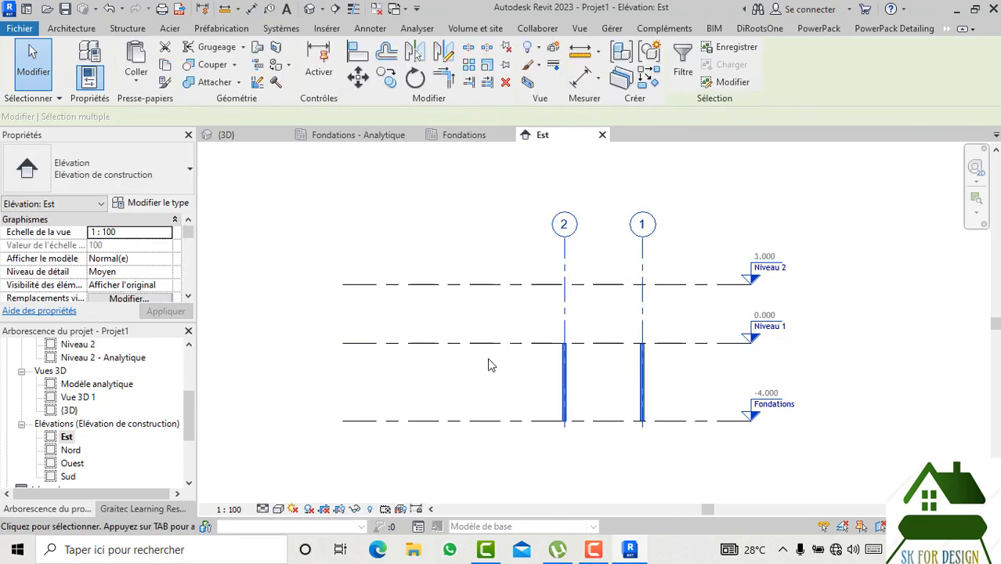
{"action": "left_click", "coordinate": [682, 61]}
{"action": "left_click", "coordinate": [596, 203]}
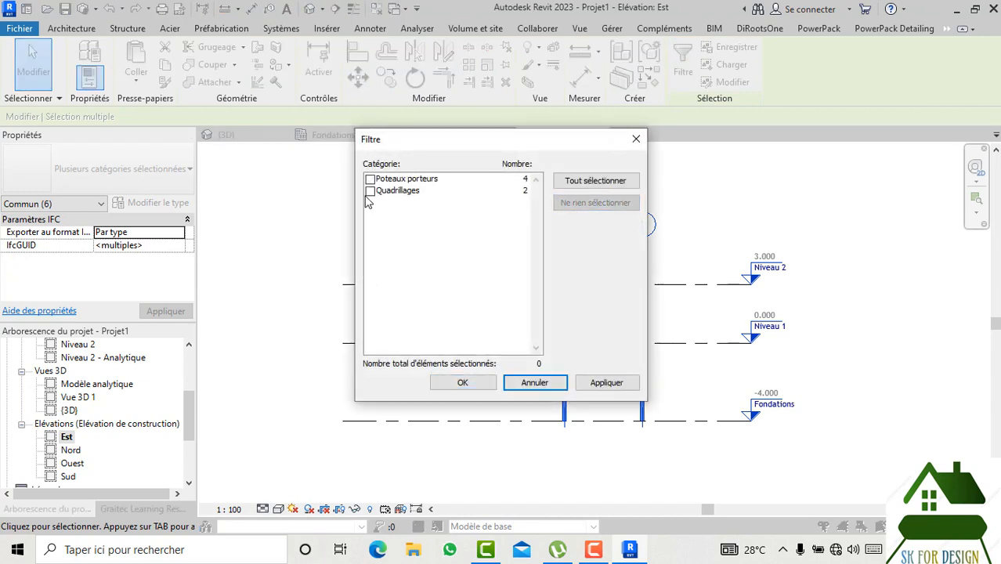
{"action": "left_click", "coordinate": [370, 180]}
{"action": "left_click", "coordinate": [462, 382]}
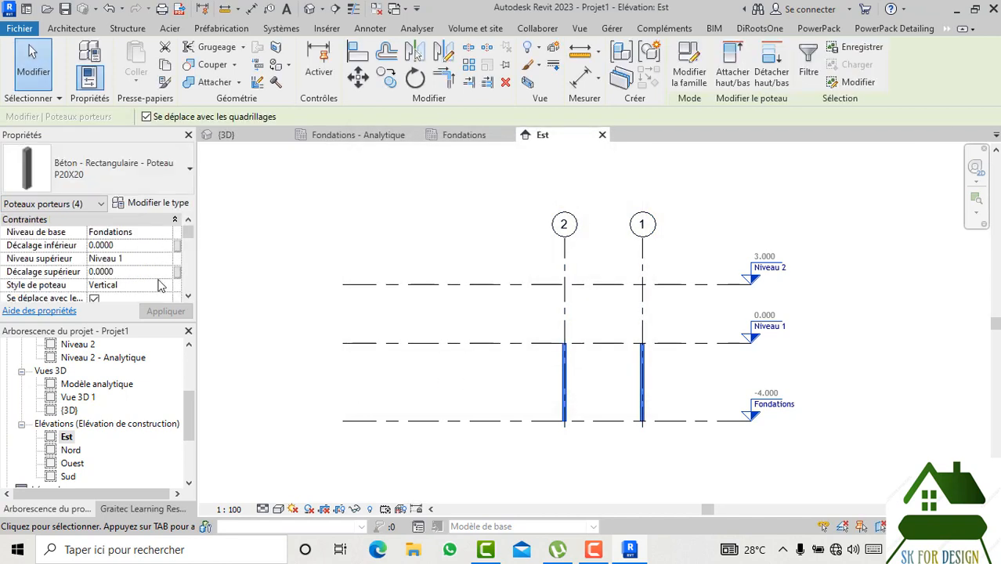
{"action": "left_click", "coordinate": [156, 259]}
{"action": "left_click", "coordinate": [118, 296]}
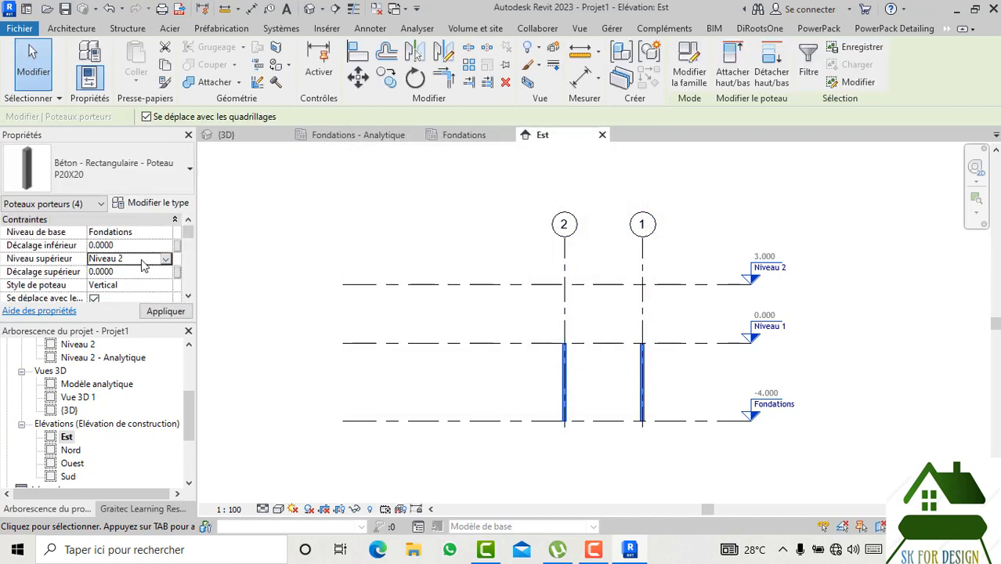
{"action": "left_click", "coordinate": [166, 233]}
{"action": "left_click", "coordinate": [167, 233]}
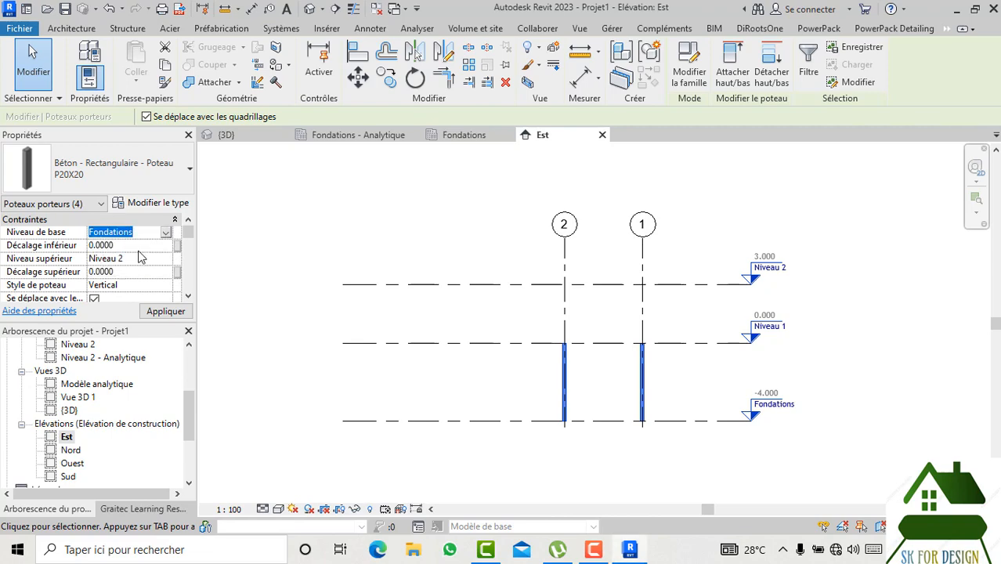
{"action": "left_click", "coordinate": [166, 233]}
{"action": "left_click", "coordinate": [131, 258]}
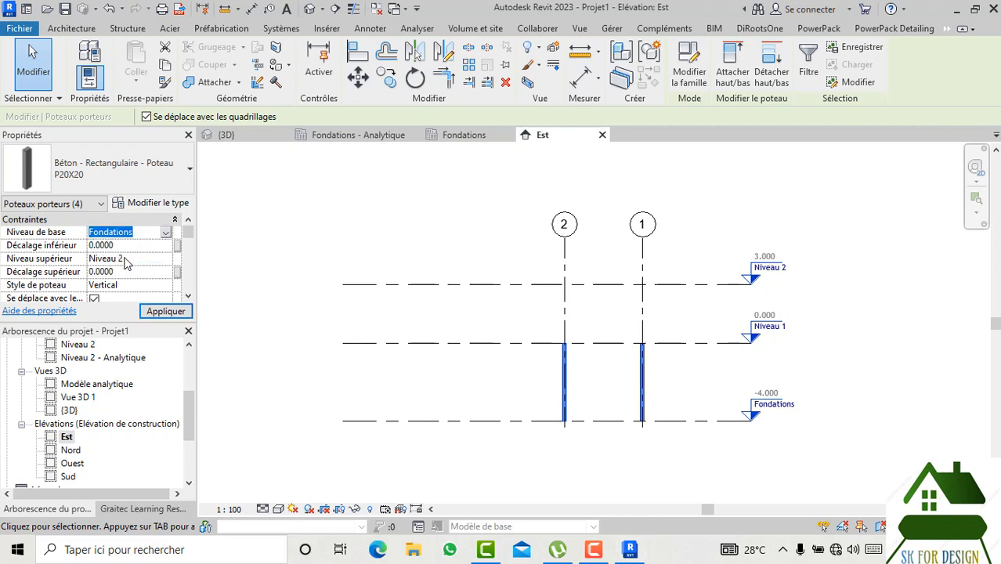
{"action": "left_click", "coordinate": [161, 312]}
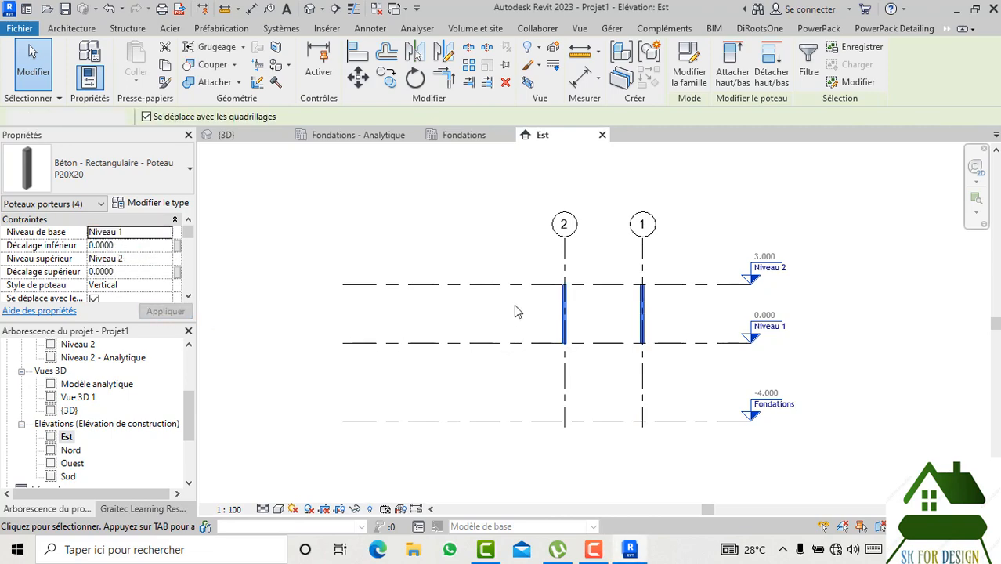
{"action": "left_click", "coordinate": [514, 304]}
- Delete the Fondations level together with its associated plan views
{"action": "left_click", "coordinate": [684, 422]}
{"action": "right_click", "coordinate": [685, 421]}
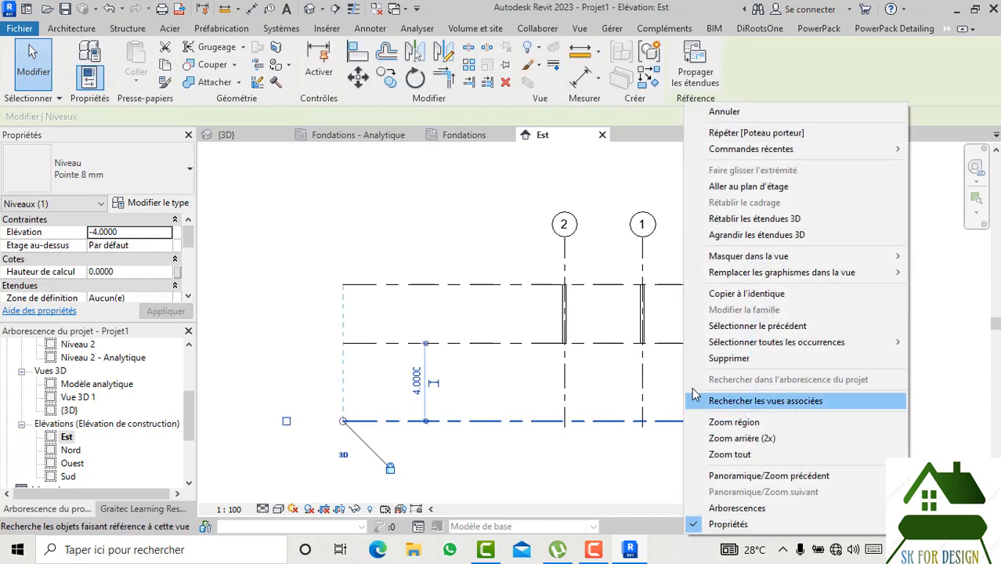
{"action": "left_click", "coordinate": [727, 358]}
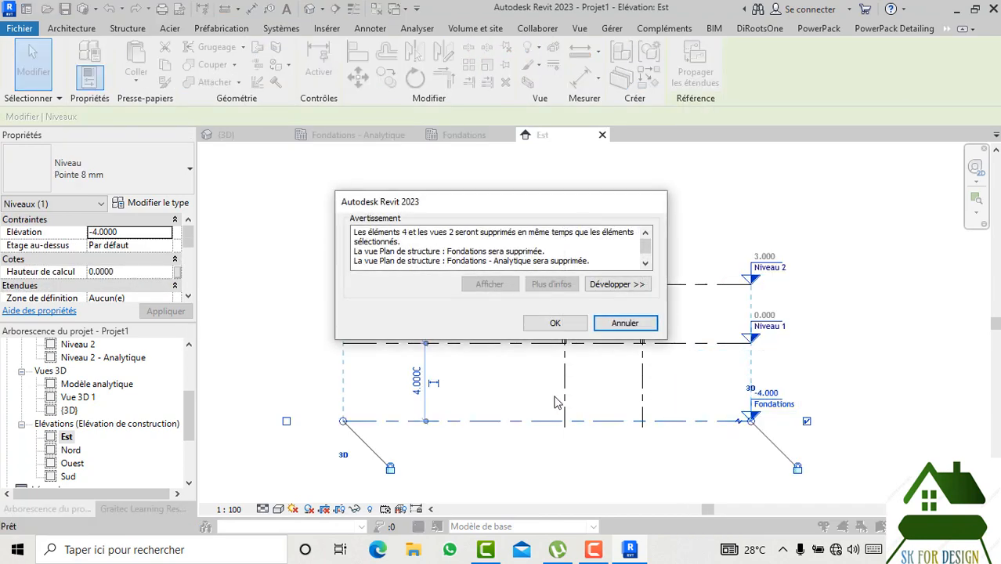
{"action": "left_click", "coordinate": [554, 325]}
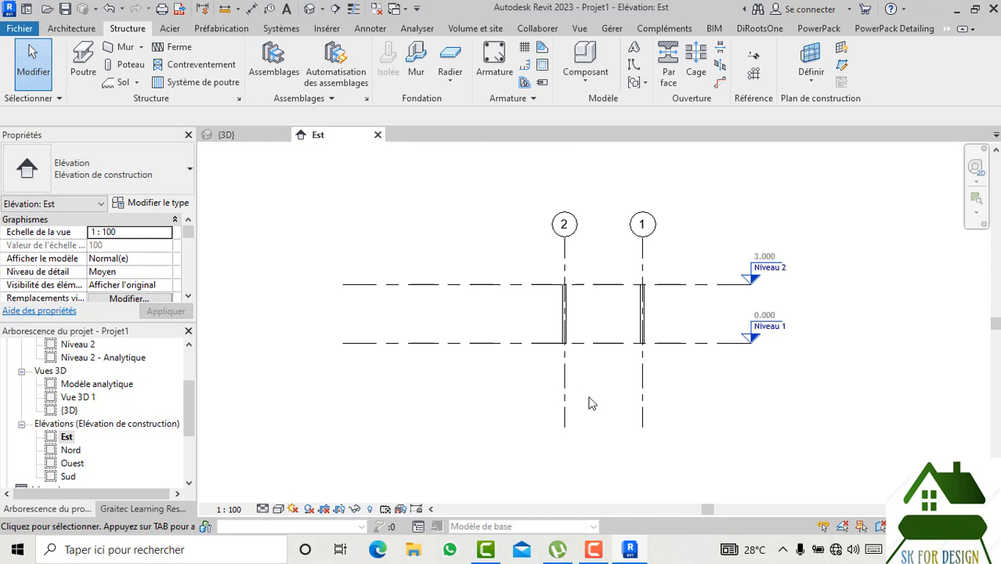
- Undo the deletion of the Fondations level and the changes to the columns' base and top levels
{"action": "scroll", "coordinate": [627, 385], "scroll_direction": "up", "scroll_amount": 3}
{"action": "middle_click_drag", "start_coordinate": [600, 346], "coordinate": [570, 346]}
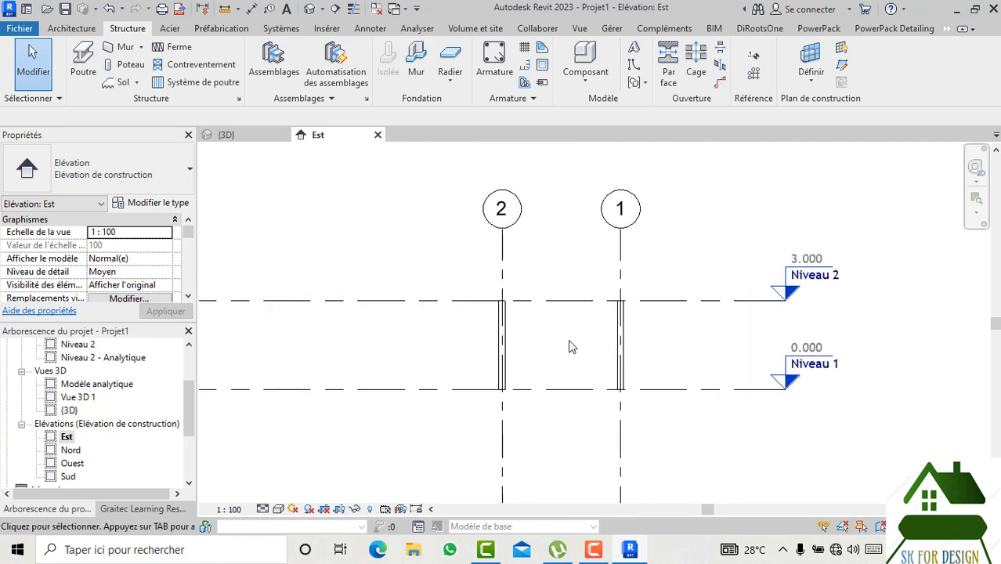
{"action": "scroll", "coordinate": [572, 346], "scroll_direction": "down", "scroll_amount": 3}
{"action": "scroll", "coordinate": [580, 352], "scroll_direction": "up", "scroll_amount": 2}
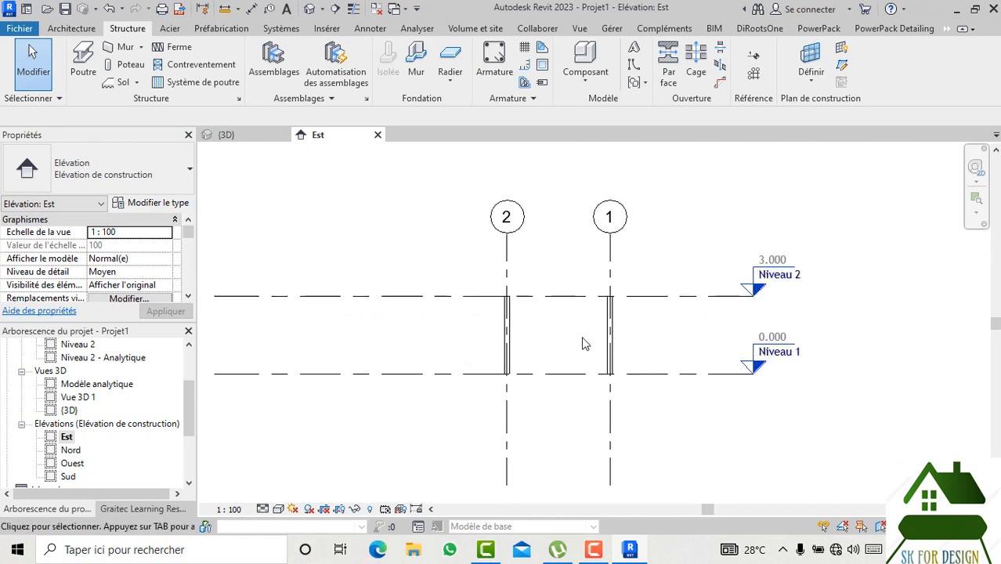
{"action": "scroll", "coordinate": [75, 402], "scroll_direction": "up", "scroll_amount": 2}
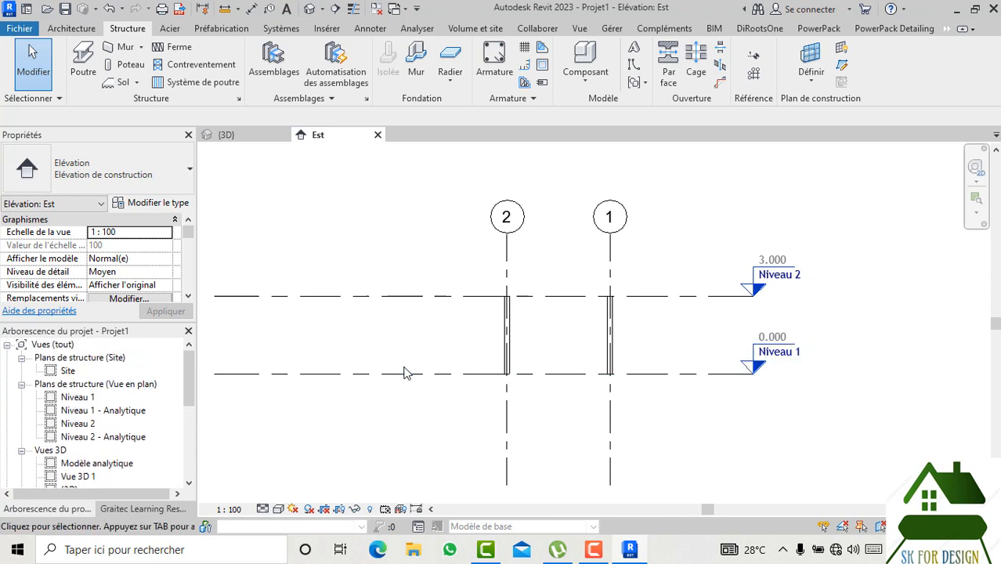
{"action": "scroll", "coordinate": [497, 321], "scroll_direction": "down", "scroll_amount": 2}
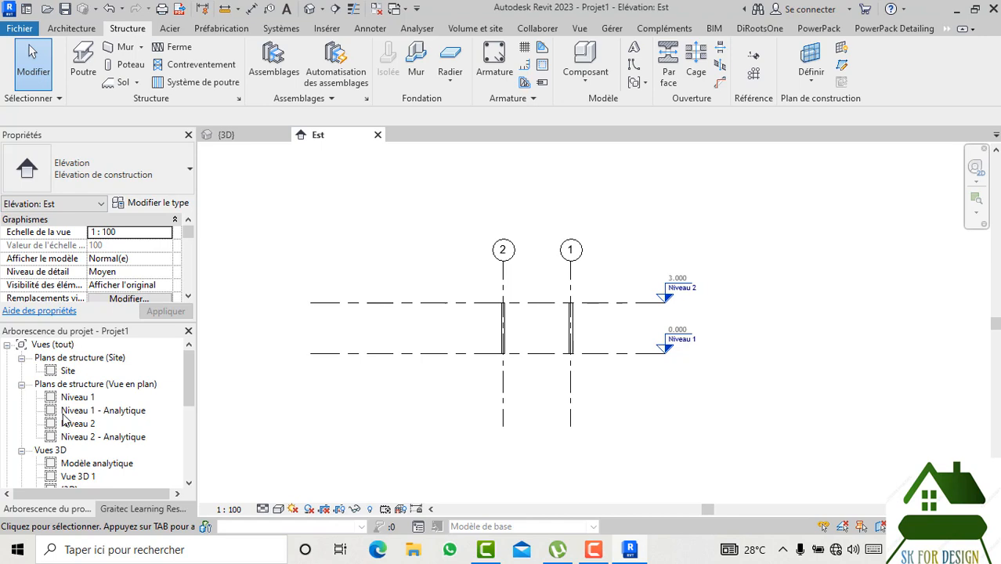
{"action": "left_click", "coordinate": [111, 14]}
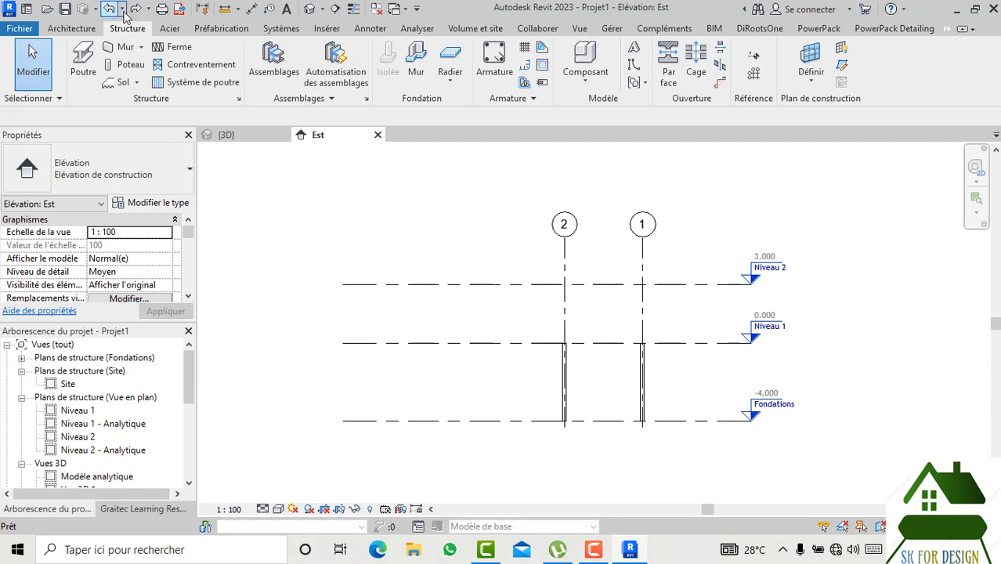
- Select only the columns between Fondations and Niveau 1 by filtering for Poteaux porteurs, and copy them to the clipboard
{"action": "scroll", "coordinate": [681, 375], "scroll_direction": "up", "scroll_amount": 2}
{"action": "left_click_drag", "start_coordinate": [681, 375], "coordinate": [466, 375]}
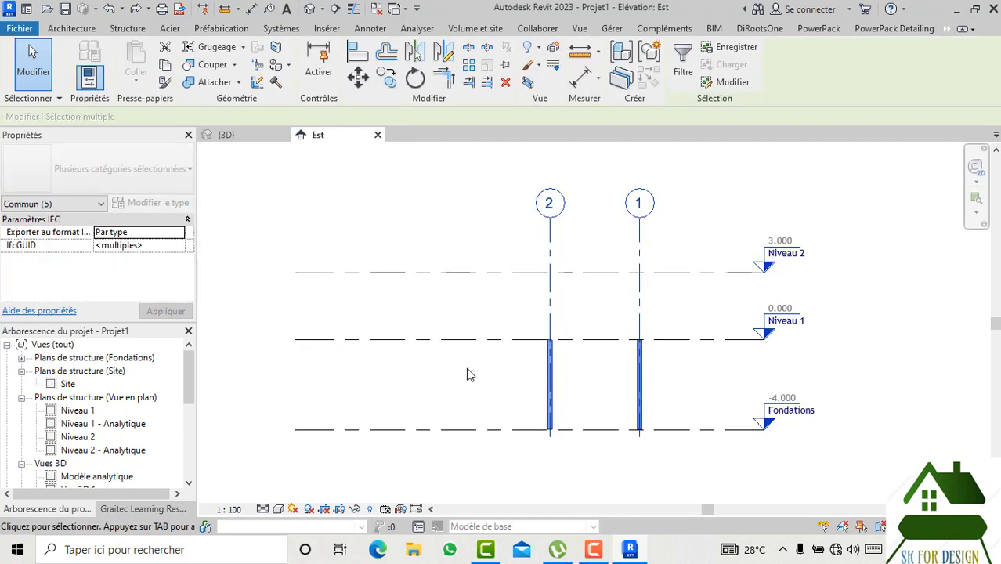
{"action": "left_click", "coordinate": [467, 370]}
{"action": "left_click_drag", "start_coordinate": [714, 378], "coordinate": [461, 385]}
{"action": "left_click", "coordinate": [683, 62]}
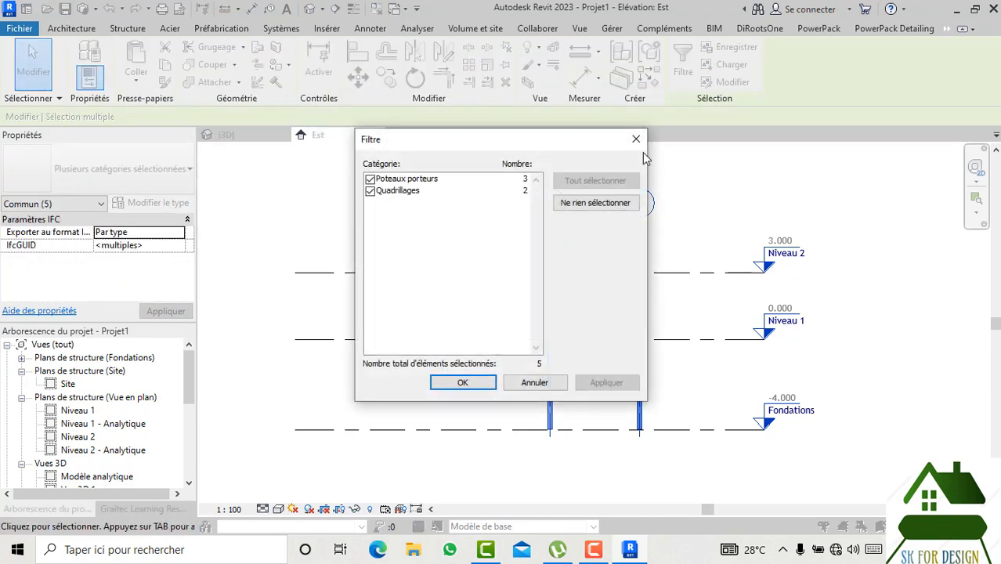
{"action": "left_click", "coordinate": [595, 202]}
{"action": "left_click", "coordinate": [371, 179]}
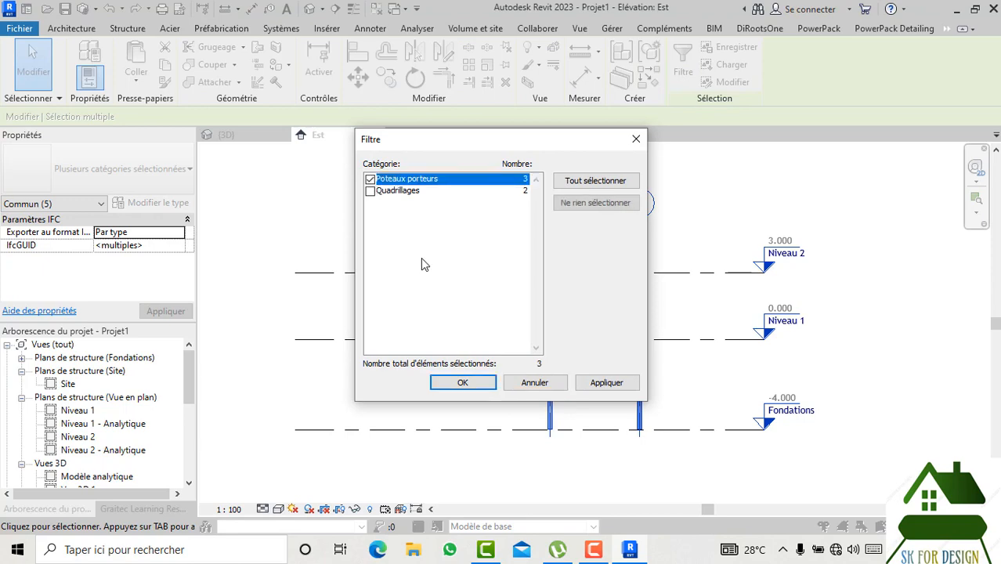
{"action": "left_click", "coordinate": [443, 386]}
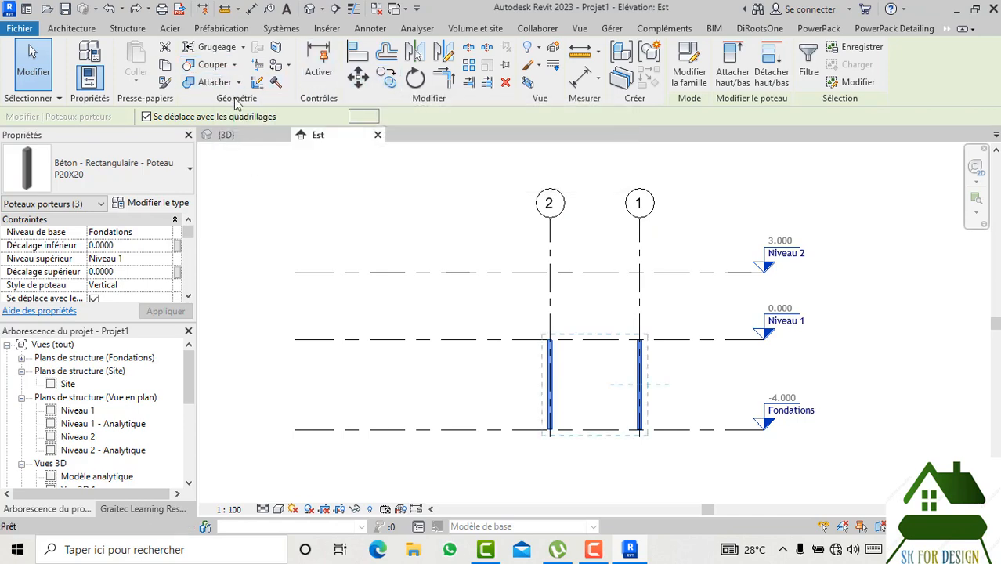
{"action": "left_click", "coordinate": [384, 82]}
{"action": "left_click", "coordinate": [165, 66]}
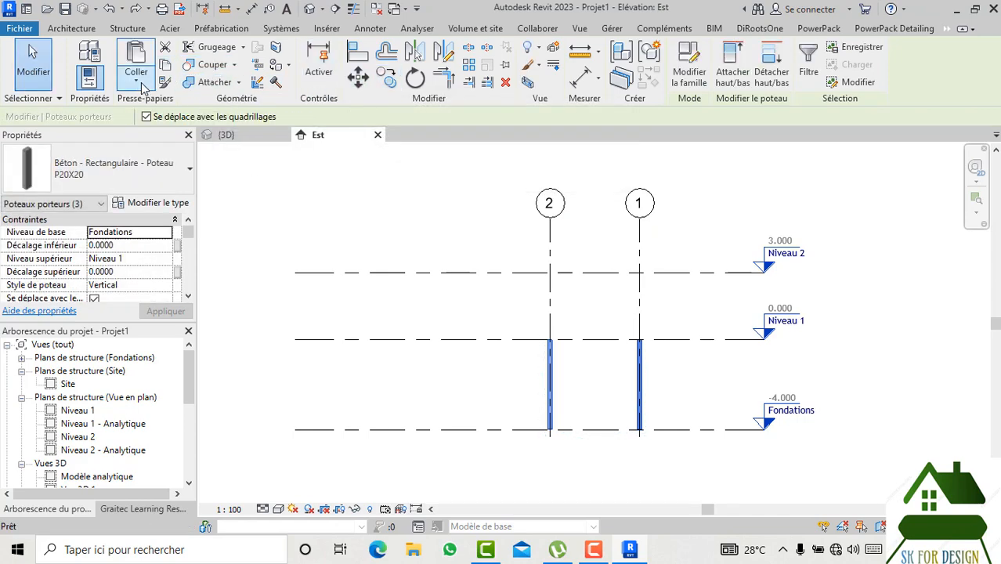
- Try to paste the copied columns aligned to the level Niveau 1, and undo the paste
{"action": "left_click", "coordinate": [135, 78]}
{"action": "left_click", "coordinate": [178, 135]}
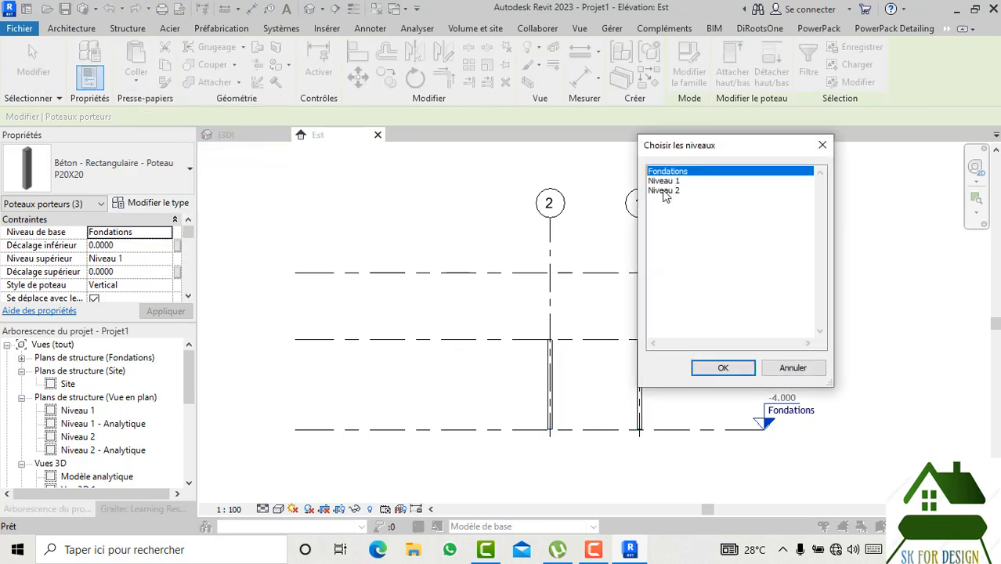
{"action": "left_click_drag", "start_coordinate": [678, 148], "coordinate": [655, 180]}
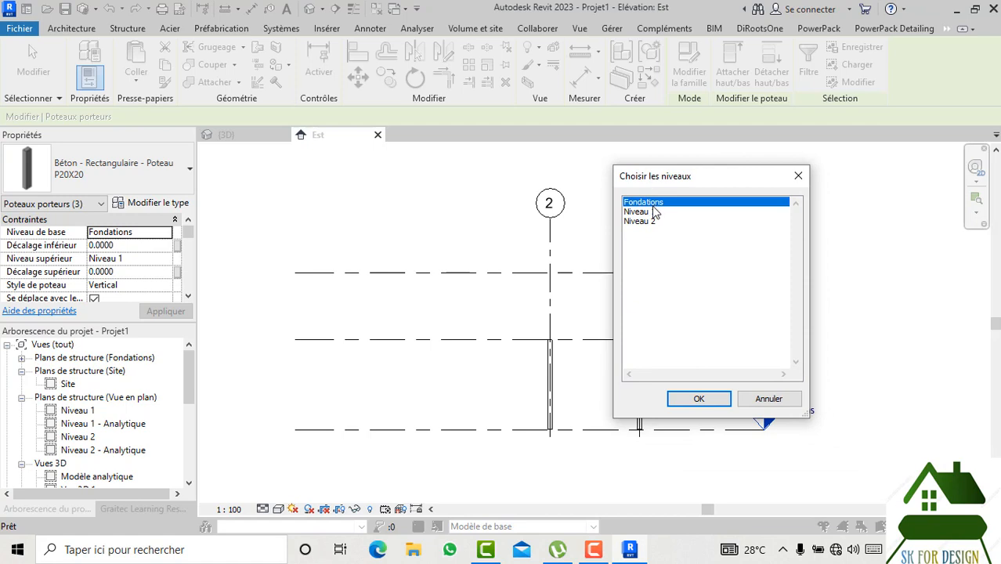
{"action": "left_click", "coordinate": [653, 212]}
{"action": "left_click", "coordinate": [697, 401]}
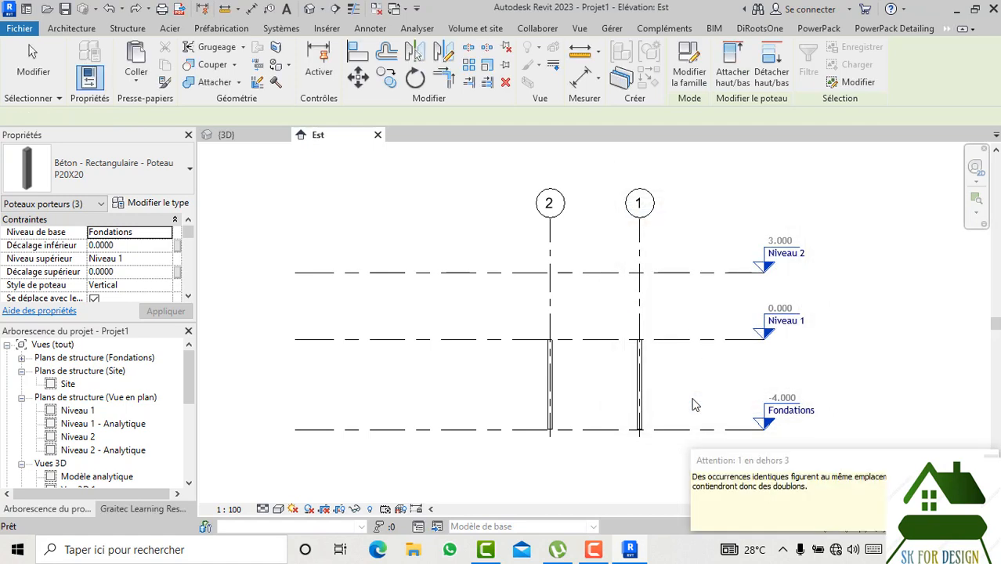
{"action": "left_click", "coordinate": [109, 9]}
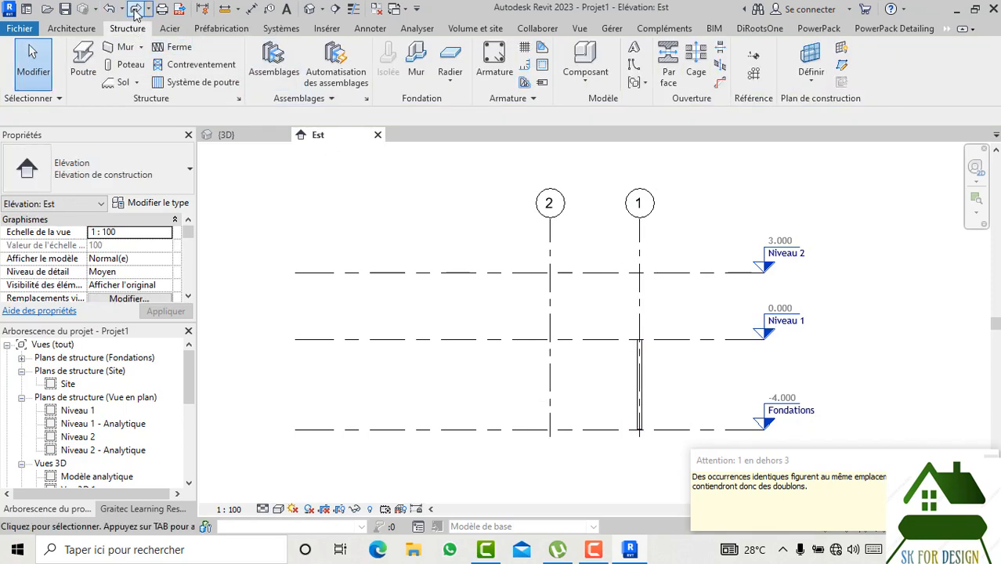
- Filter the selection of columns and grids down to Poteaux porteurs, and copy the Fondations-to-Niveau 1 columns to the clipboard again
{"action": "left_click", "coordinate": [135, 9]}
{"action": "left_click_drag", "start_coordinate": [701, 368], "coordinate": [503, 378]}
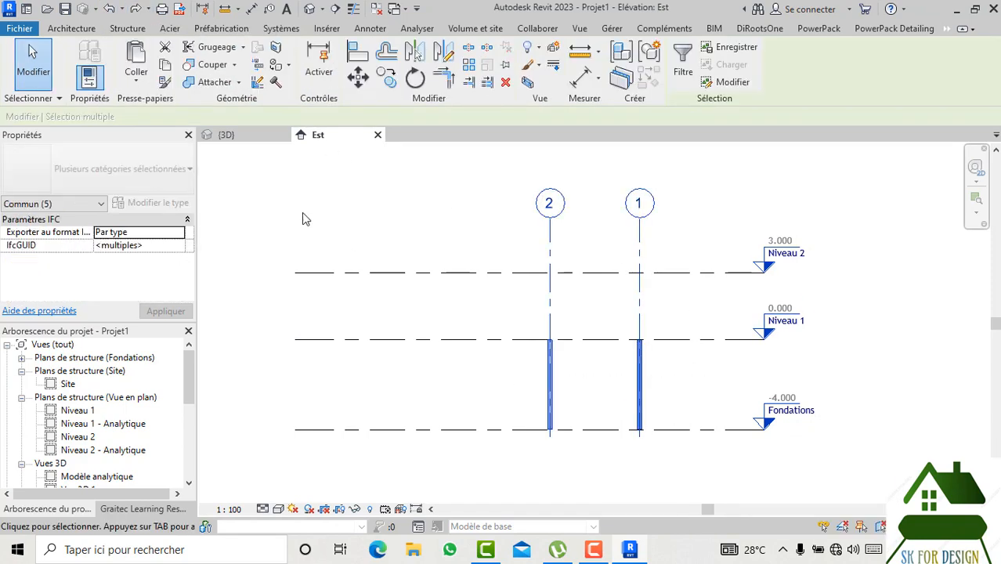
{"action": "left_click", "coordinate": [684, 62]}
{"action": "left_click", "coordinate": [598, 203]}
{"action": "left_click", "coordinate": [370, 180]}
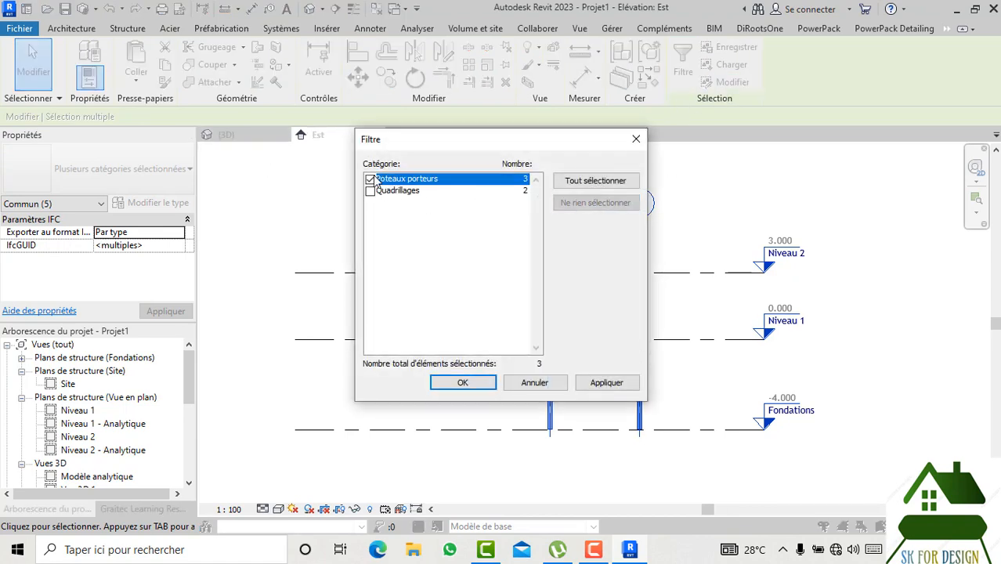
{"action": "left_click", "coordinate": [463, 382]}
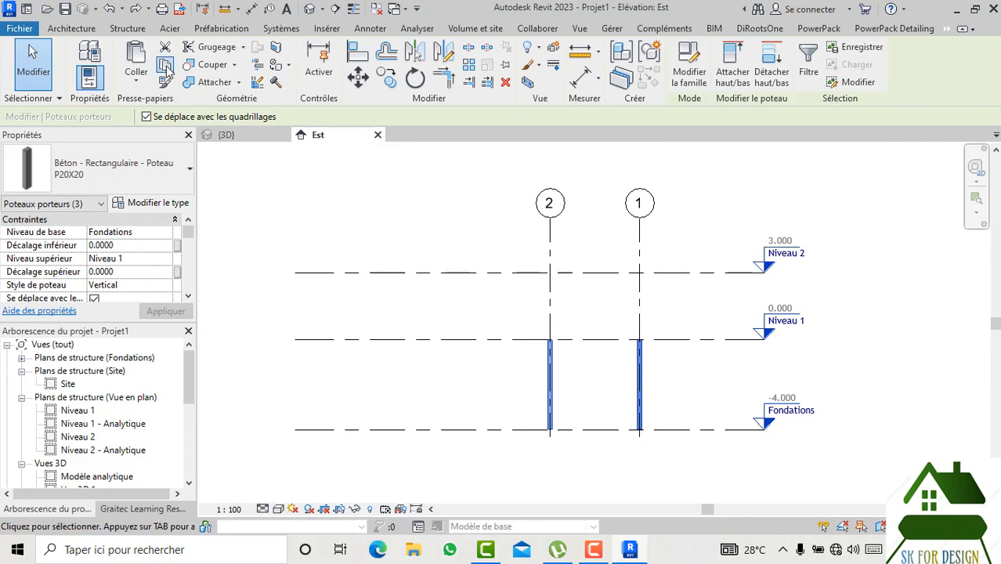
{"action": "left_click", "coordinate": [166, 66]}
- Paste the copied columns aligned to the level Niveau 2
{"action": "left_click", "coordinate": [136, 83]}
{"action": "left_click", "coordinate": [180, 136]}
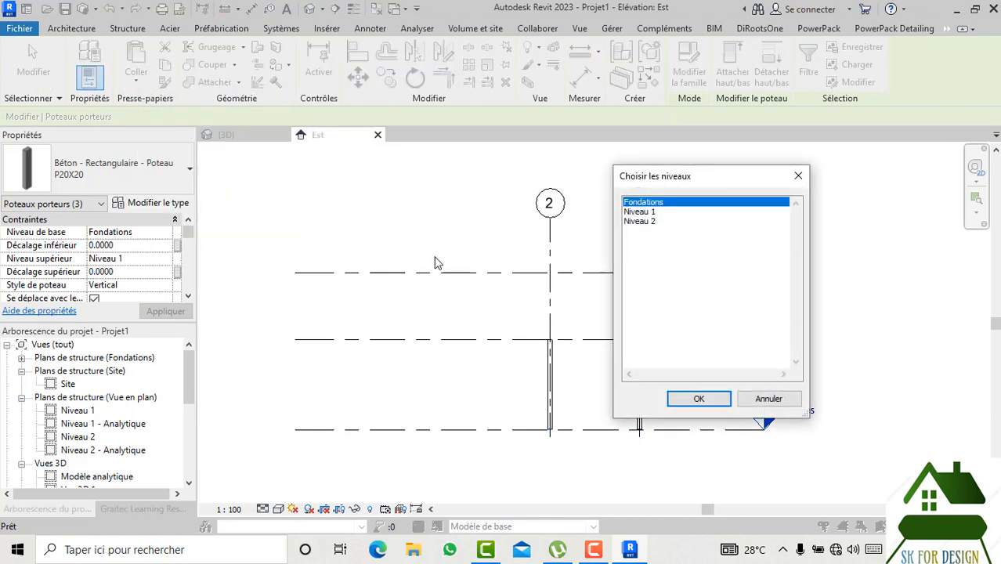
{"action": "left_click", "coordinate": [642, 223]}
{"action": "left_click", "coordinate": [688, 402]}
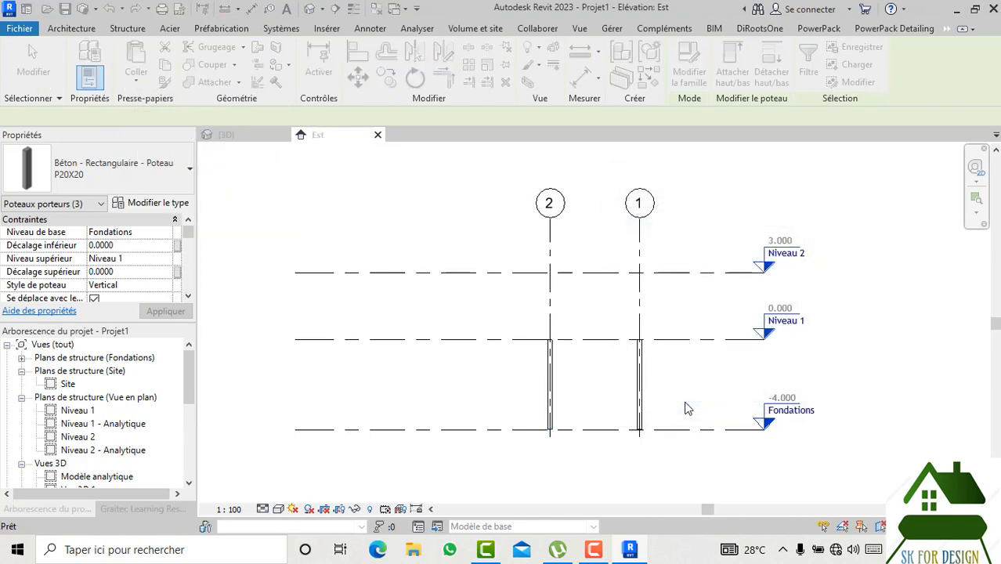
{"action": "left_click", "coordinate": [617, 349]}
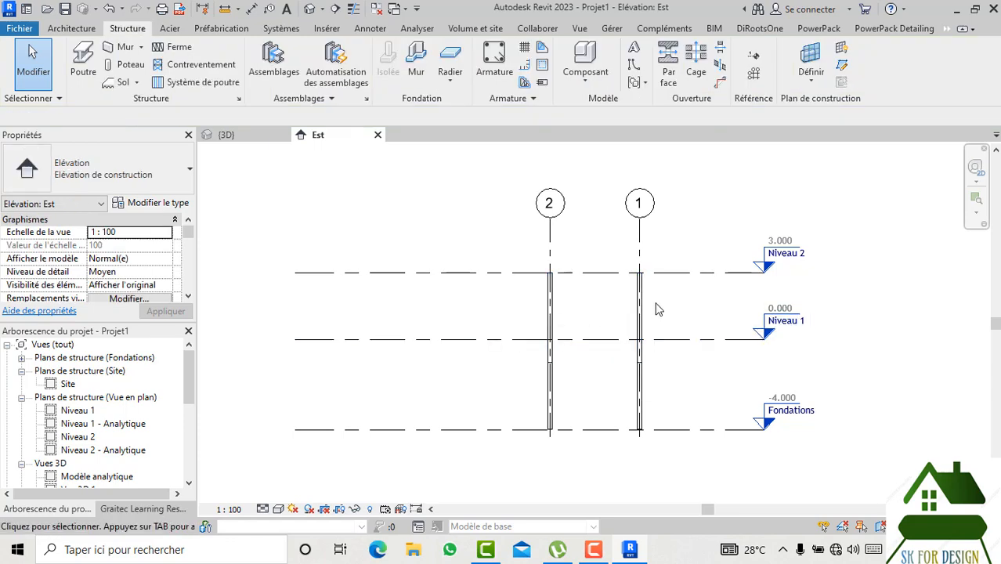
- Select only the pasted columns between Niveau 1 and Niveau 2 with the category filter, and set their base offset to 0
{"action": "left_click_drag", "start_coordinate": [658, 309], "coordinate": [503, 306]}
{"action": "left_click", "coordinate": [684, 71]}
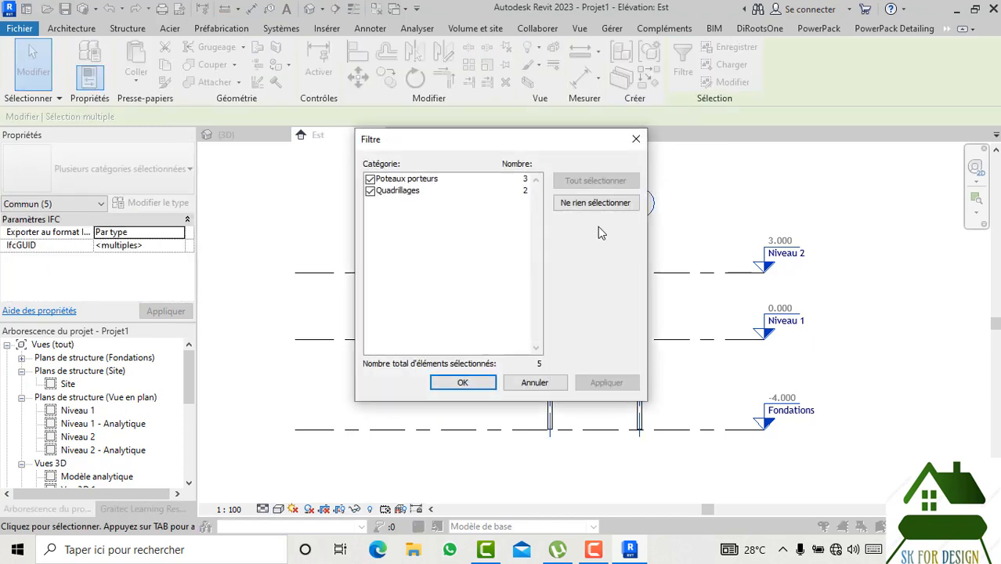
{"action": "left_click", "coordinate": [370, 190]}
{"action": "left_click", "coordinate": [462, 382]}
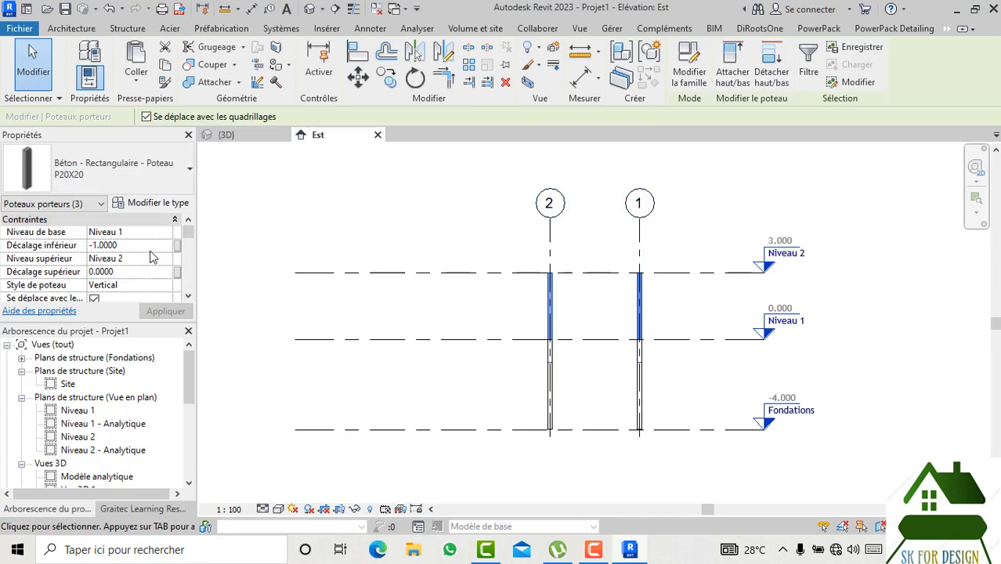
{"action": "type", "text": "0"}
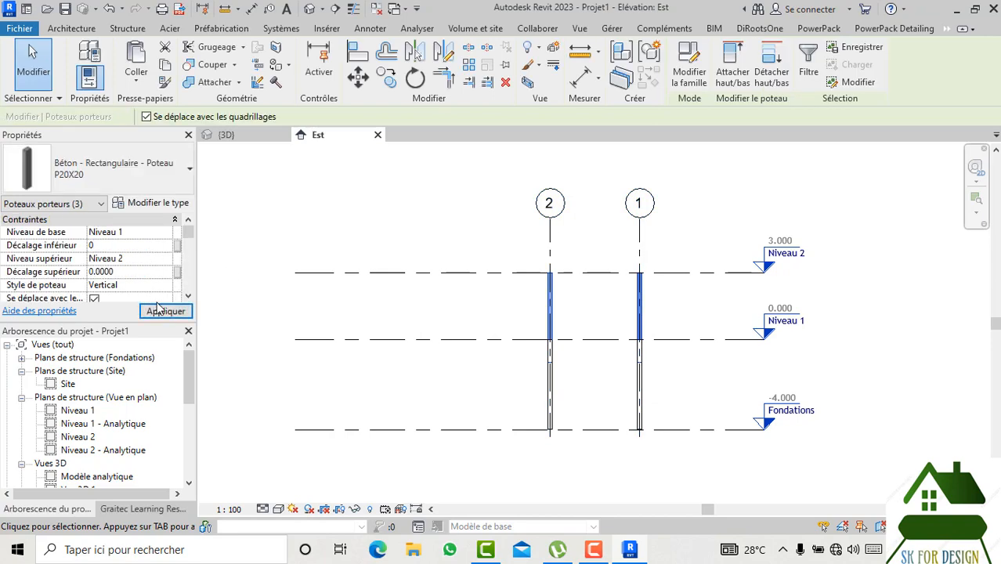
{"action": "left_click", "coordinate": [157, 307]}
{"action": "left_click", "coordinate": [457, 169]}
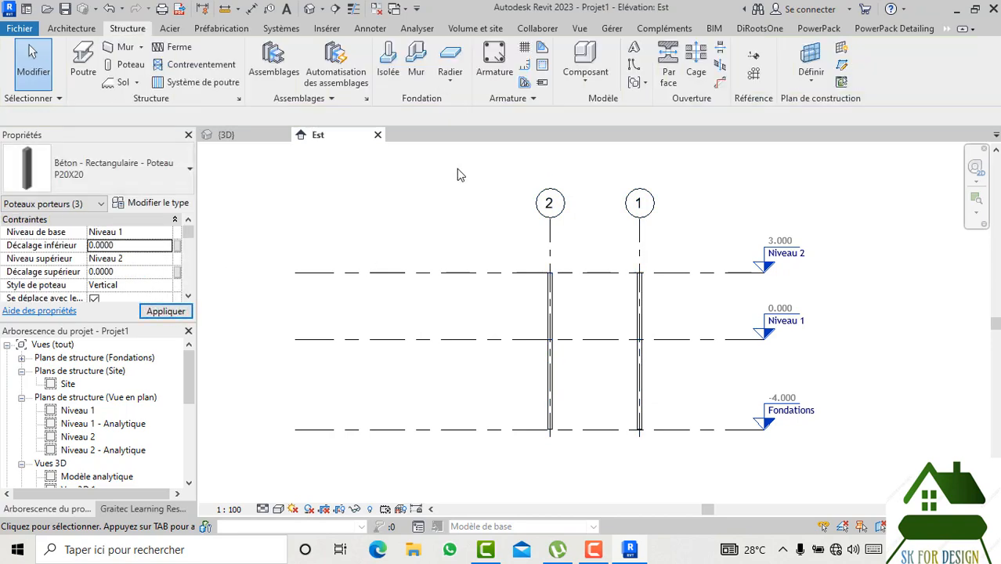
- Try to move the Niveau 1 level to 1.5 m above Fondations, and undo the change
{"action": "left_click", "coordinate": [460, 339]}
{"action": "left_click", "coordinate": [383, 382]}
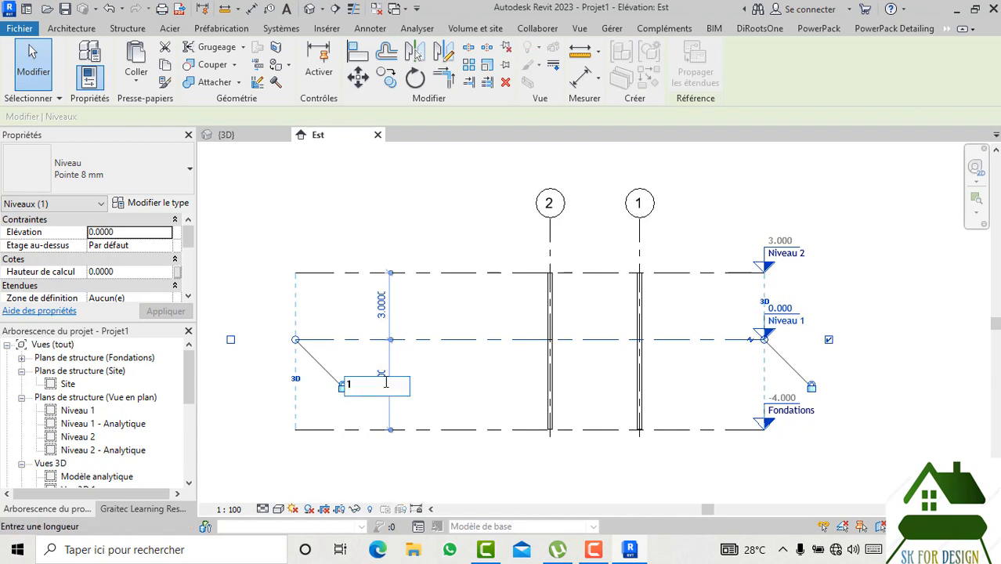
{"action": "type", "text": "1.5"}
{"action": "key", "text": "Return"}
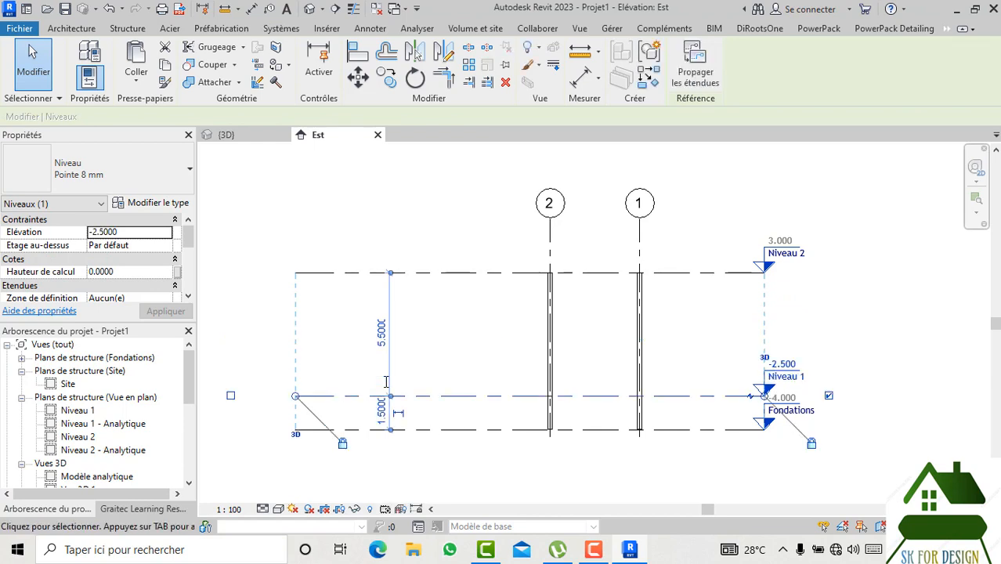
{"action": "left_click", "coordinate": [444, 358]}
{"action": "left_click", "coordinate": [109, 14]}
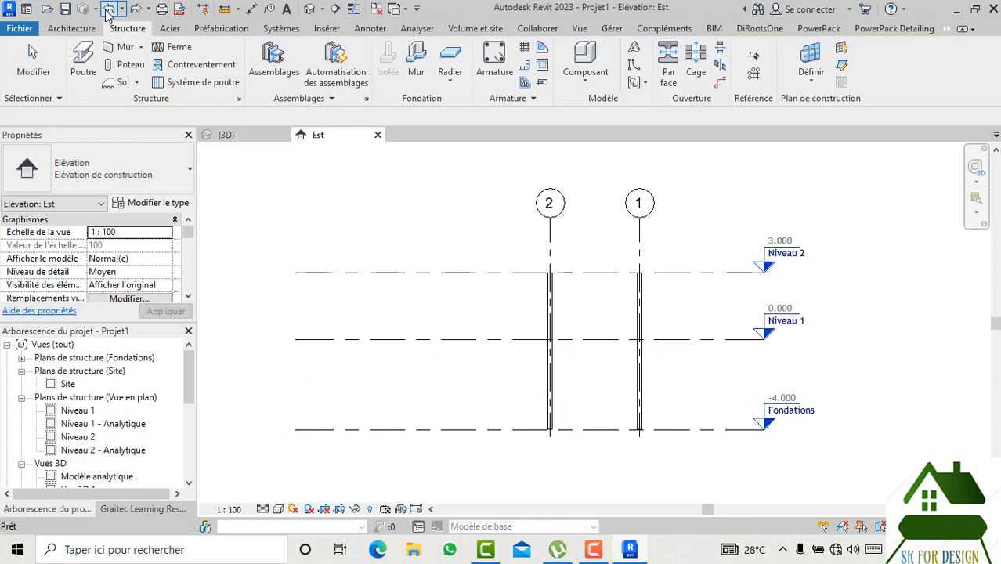
- Move the Fondations level to 1.5 m below Niveau 1
{"action": "left_click", "coordinate": [410, 429]}
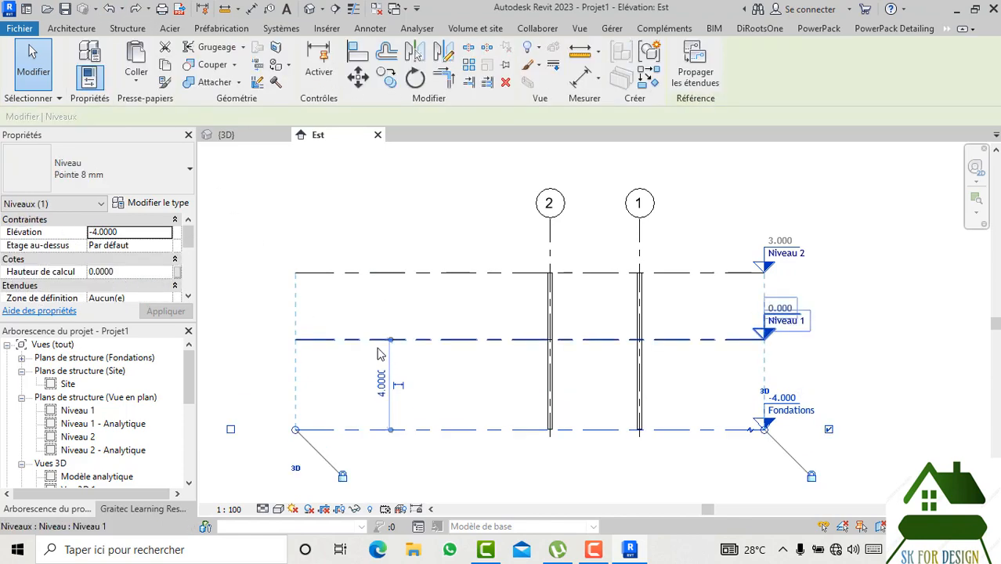
{"action": "left_click", "coordinate": [384, 378]}
{"action": "type", "text": "1.5"}
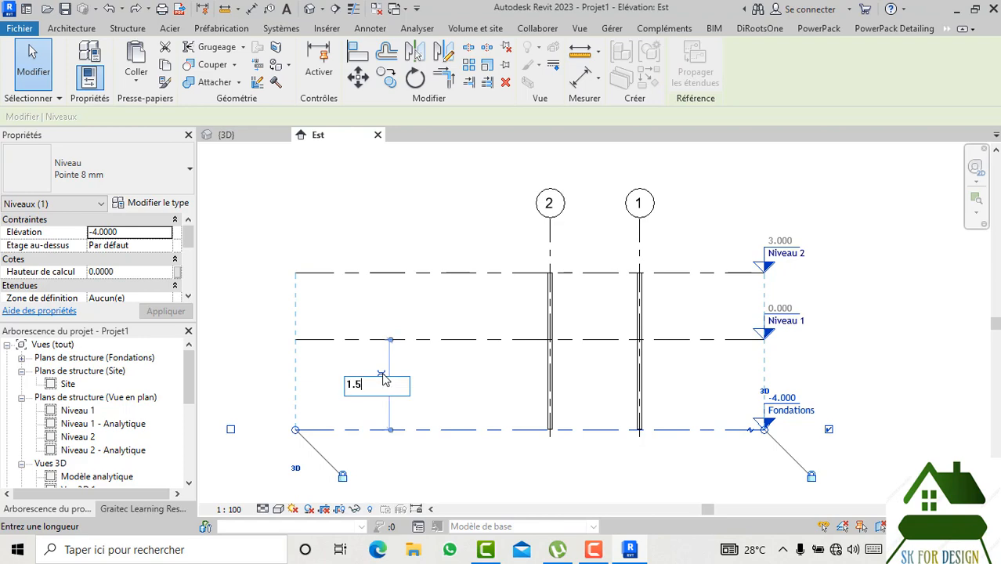
{"action": "key", "text": "Return"}
{"action": "left_click", "coordinate": [572, 399]}
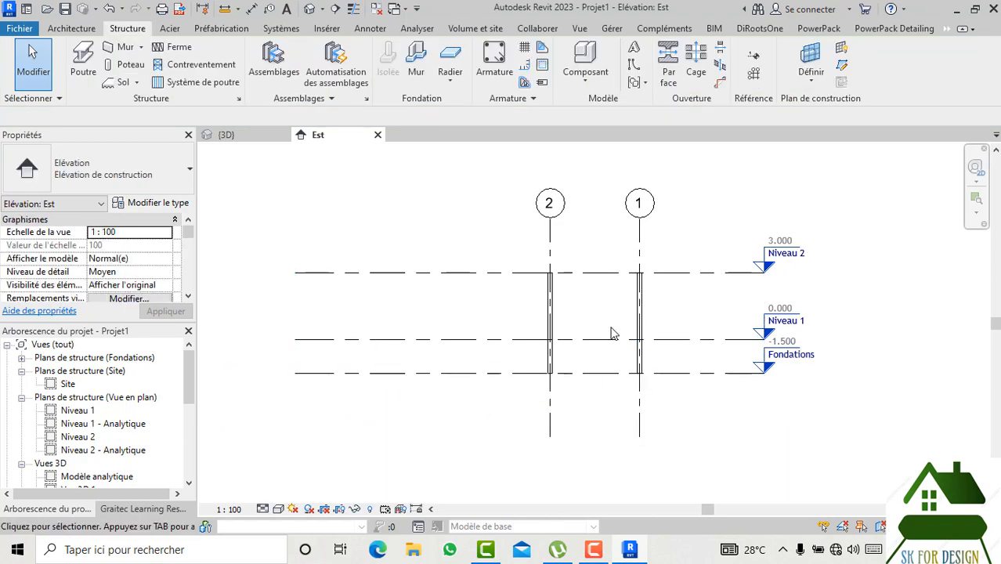
{"action": "scroll", "coordinate": [615, 325], "scroll_direction": "up", "scroll_amount": 2}
{"action": "scroll", "coordinate": [471, 267], "scroll_direction": "down", "scroll_amount": 3}
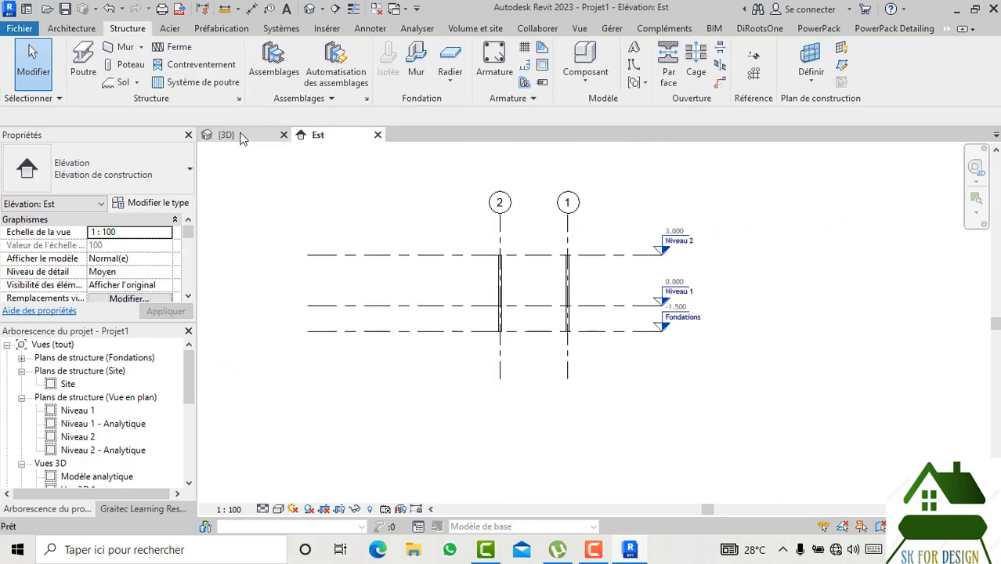
- In the 3D view, copy both stacked columns at grid intersection B-1 along grid B to intersection B-2
{"action": "left_click", "coordinate": [257, 139]}
{"action": "scroll", "coordinate": [564, 314], "scroll_direction": "up", "scroll_amount": 4}
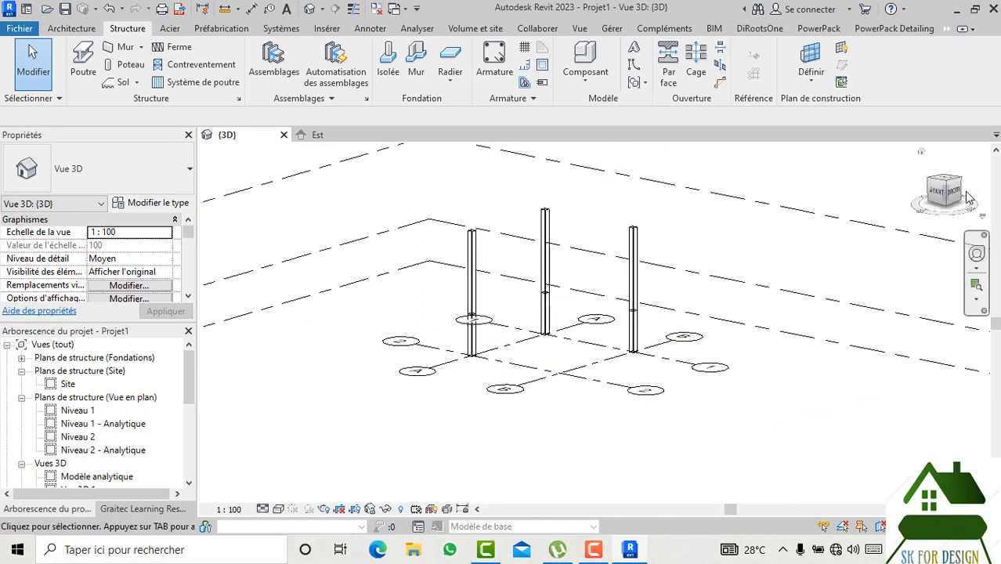
{"action": "left_click_drag", "start_coordinate": [938, 193], "coordinate": [924, 215]}
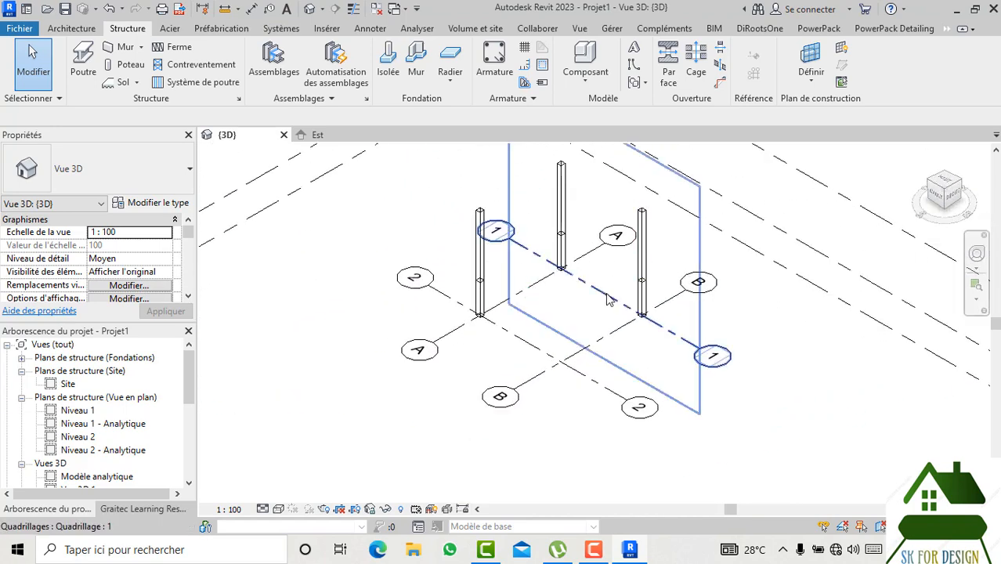
{"action": "left_click", "coordinate": [644, 274]}
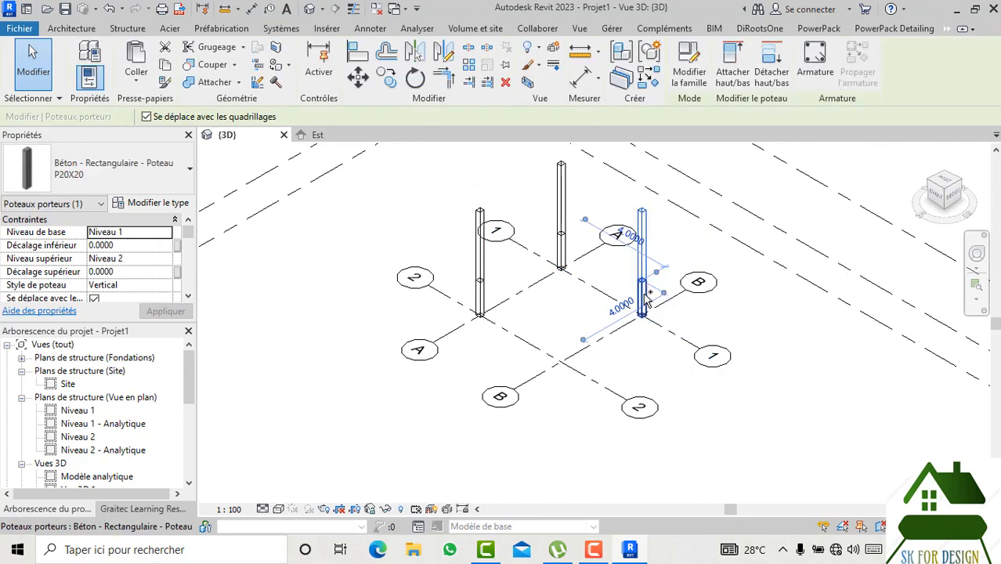
{"action": "left_click", "coordinate": [700, 313], "text": "ctrl"}
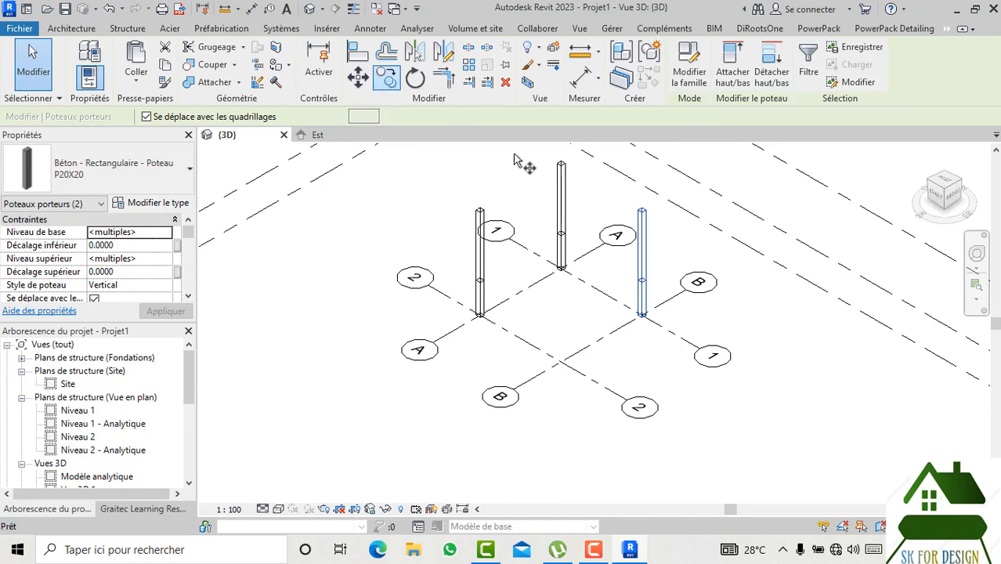
{"action": "key", "text": "m"}
{"action": "key", "text": "v"}
{"action": "left_click", "coordinate": [643, 316]}
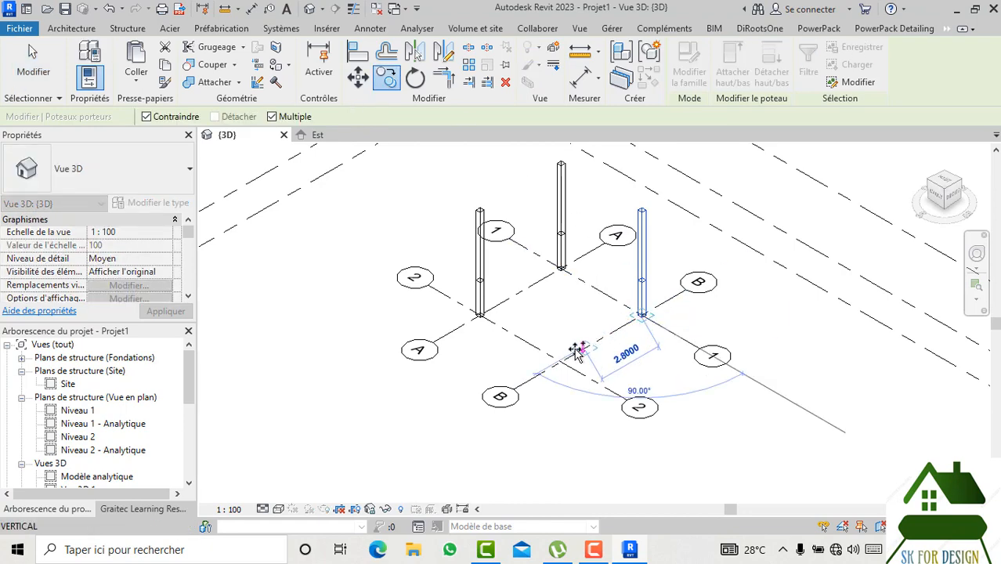
{"action": "left_click", "coordinate": [561, 361]}
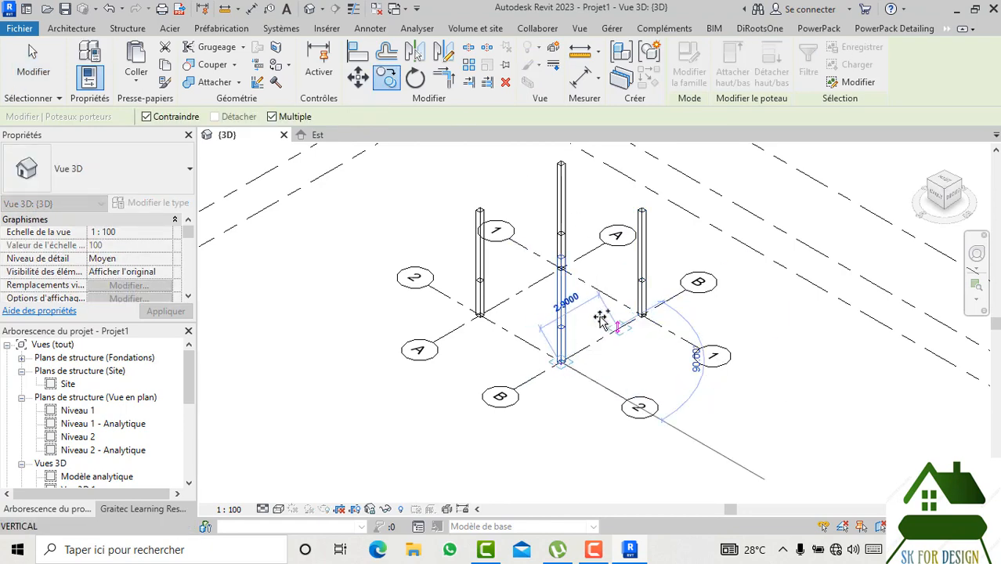
{"action": "key", "text": "Escape"}
{"action": "scroll", "coordinate": [868, 309], "scroll_direction": "down", "scroll_amount": 1}
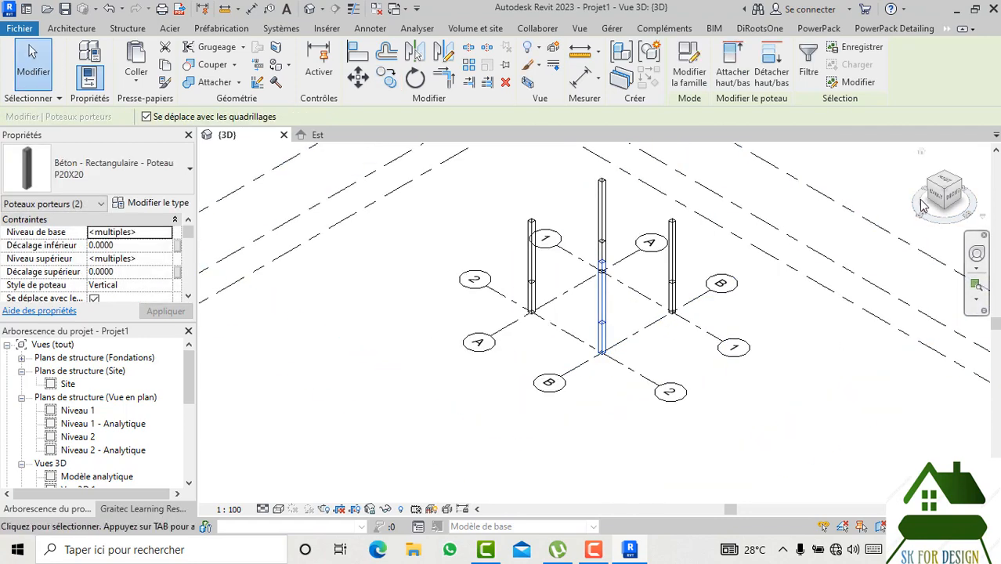
{"action": "mouse_move", "coordinate": [947, 195]}
{"action": "left_mouse_down"}
{"action": "mouse_move", "coordinate": [267, 184]}
{"action": "mouse_move", "coordinate": [340, 179]}
{"action": "left_mouse_up"}
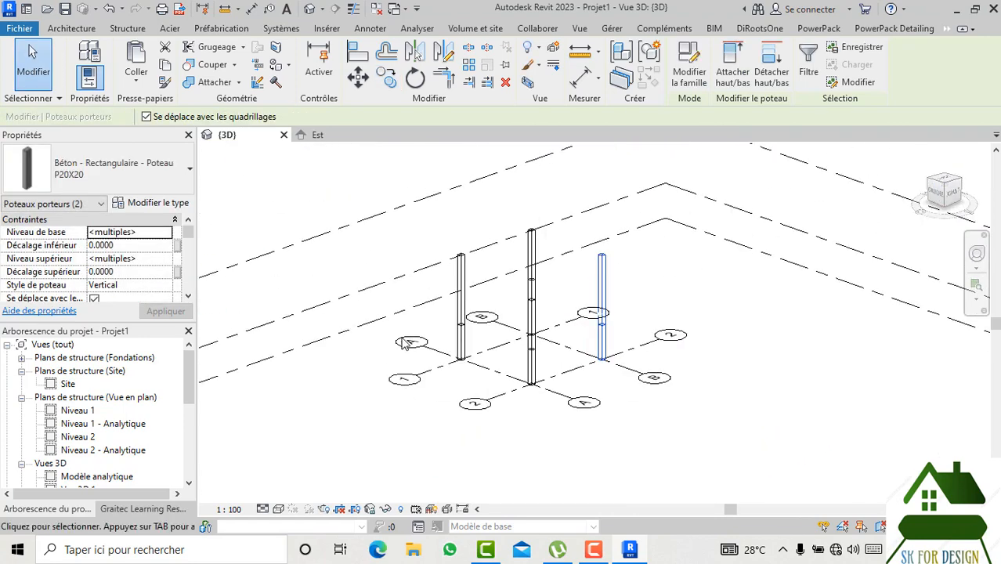
{"action": "scroll", "coordinate": [486, 305], "scroll_direction": "up", "scroll_amount": 4}
- Open the Niveau 1 structural plan at the grid intersections with the columns
{"action": "left_click", "coordinate": [317, 135]}
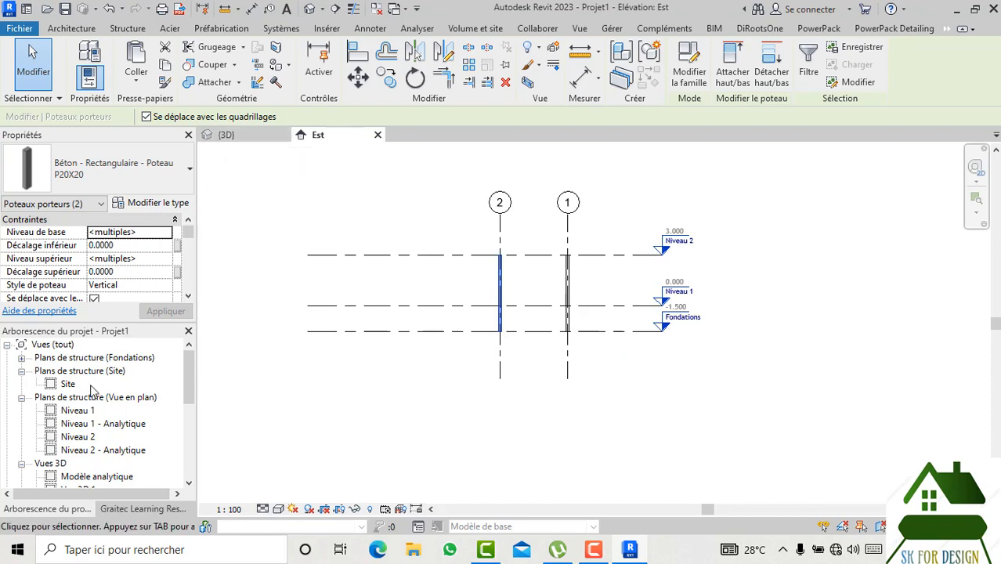
{"action": "double_click", "coordinate": [79, 411]}
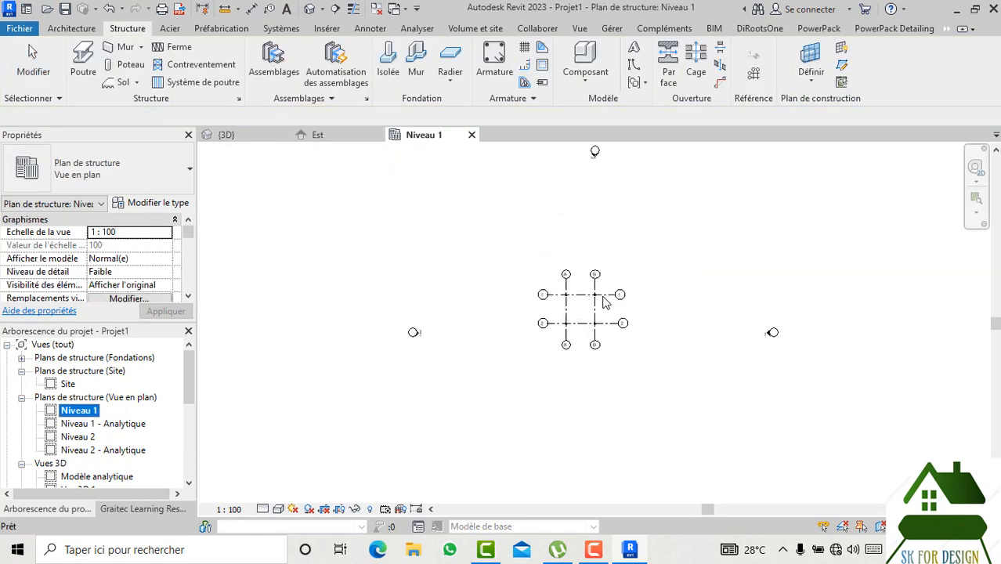
{"action": "scroll", "coordinate": [571, 342], "scroll_direction": "up", "scroll_amount": 3}
{"action": "scroll", "coordinate": [572, 328], "scroll_direction": "up", "scroll_amount": 2}
{"action": "left_click_drag", "start_coordinate": [616, 302], "coordinate": [677, 361]}
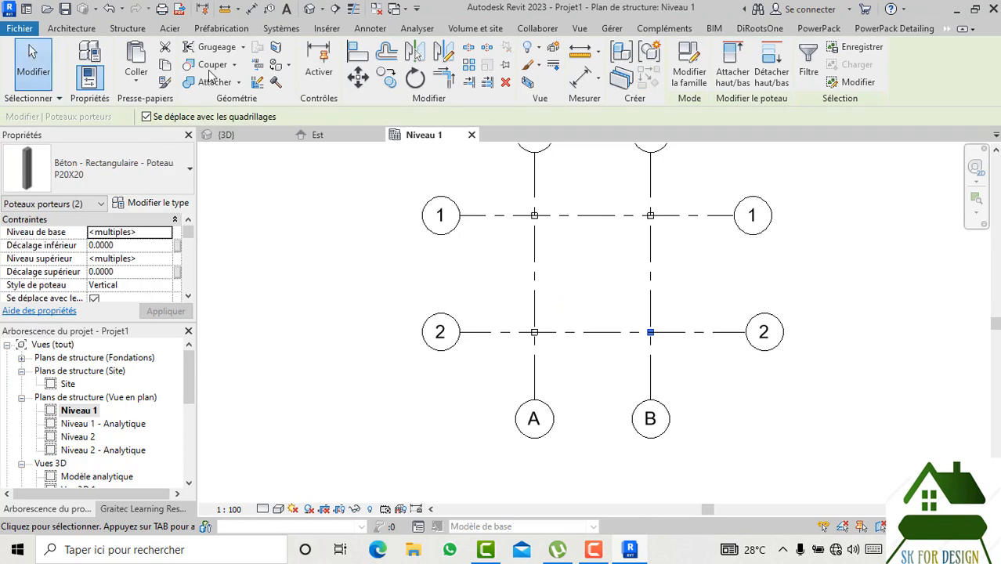
- Start a structural beam and duplicate the 300 x 600mm concrete rectangular type as PT20X30
{"action": "left_click", "coordinate": [71, 28]}
{"action": "left_click", "coordinate": [127, 29]}
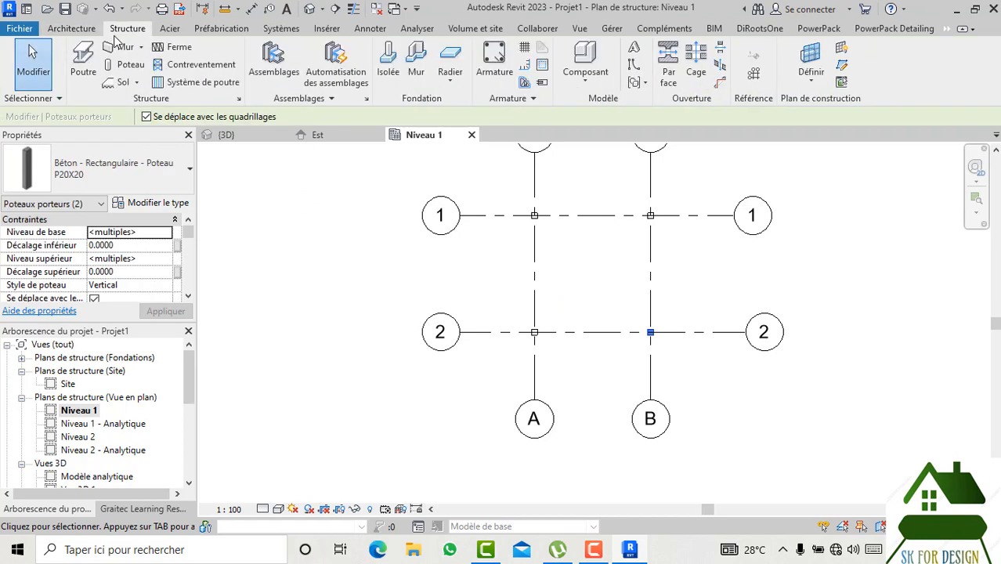
{"action": "left_click", "coordinate": [83, 62]}
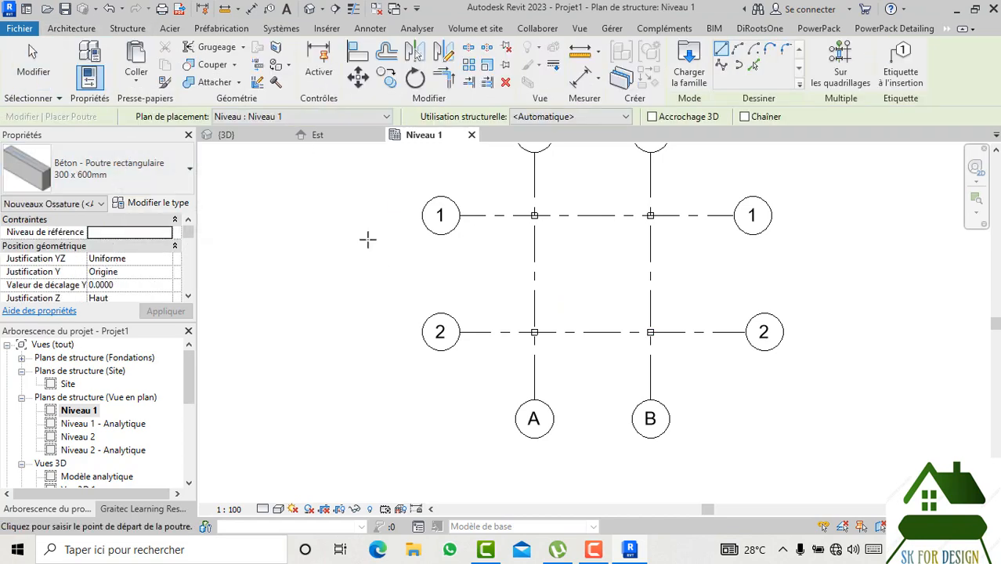
{"action": "left_click", "coordinate": [154, 176]}
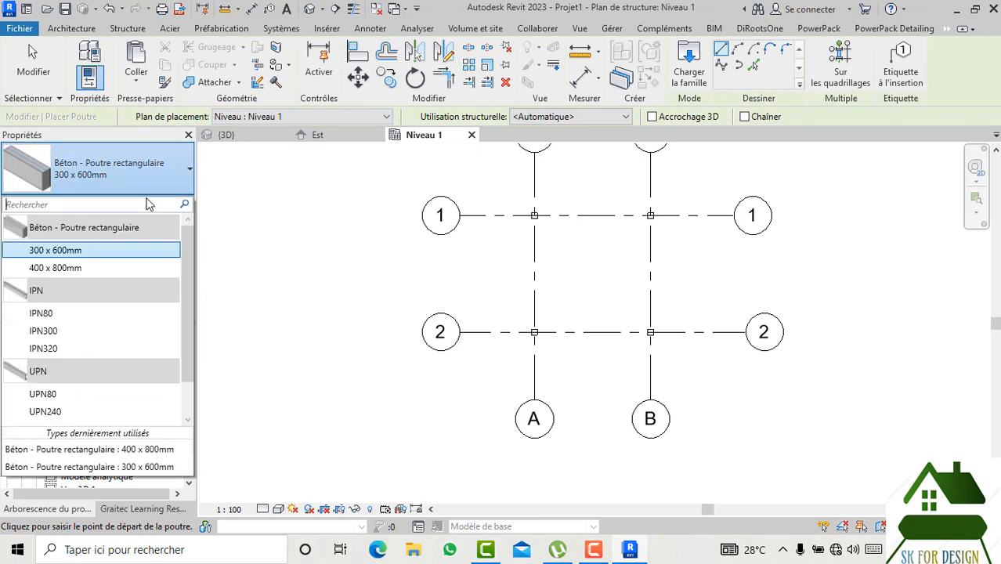
{"action": "left_click", "coordinate": [145, 188]}
{"action": "left_click", "coordinate": [147, 206]}
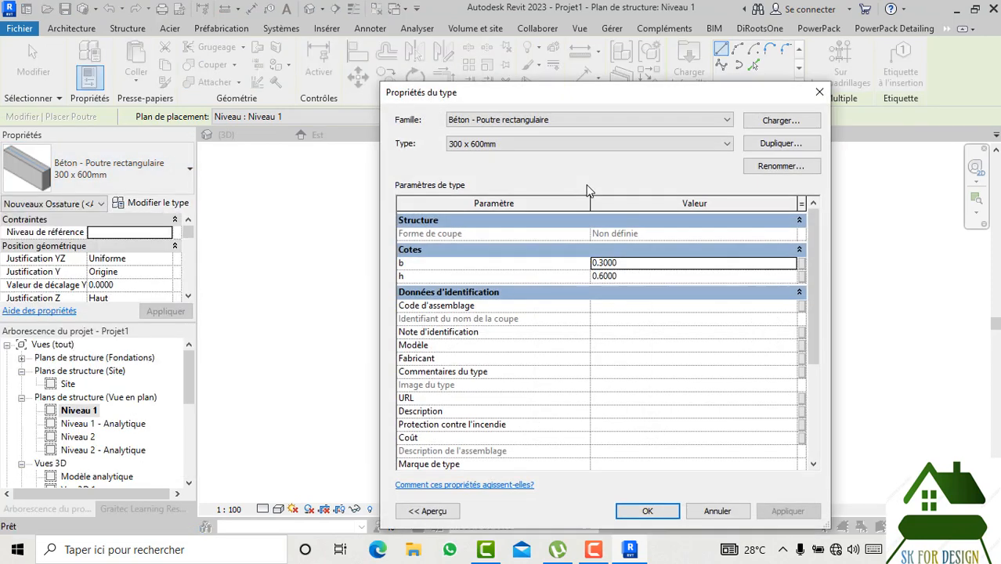
{"action": "left_click", "coordinate": [770, 144]}
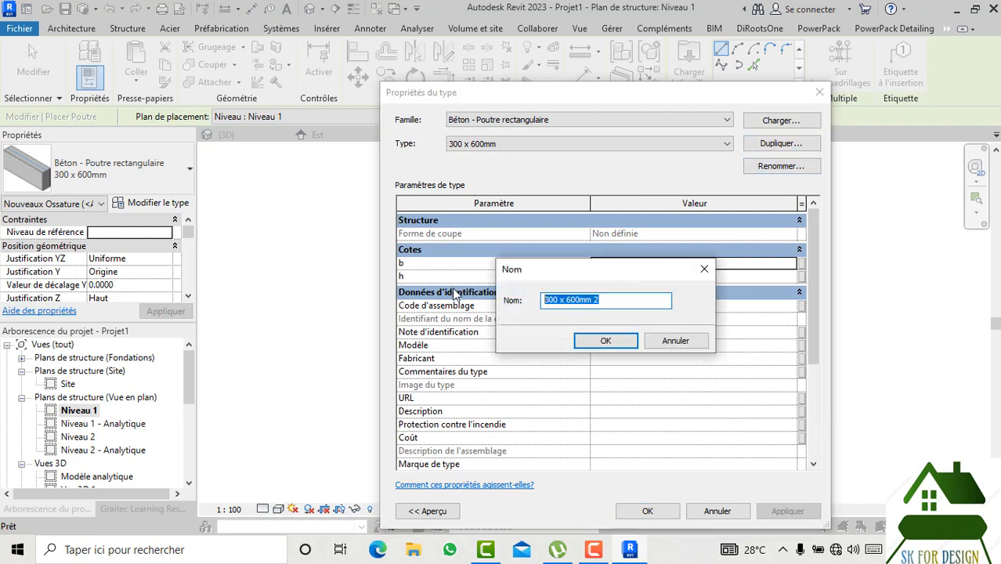
{"action": "type", "text": "PT"}
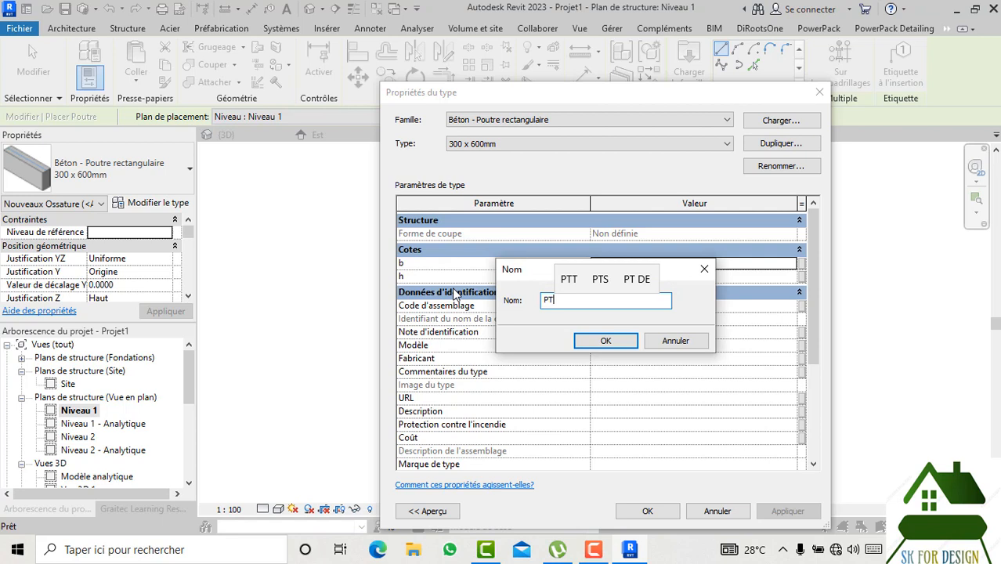
{"action": "type", "text": "20X30"}
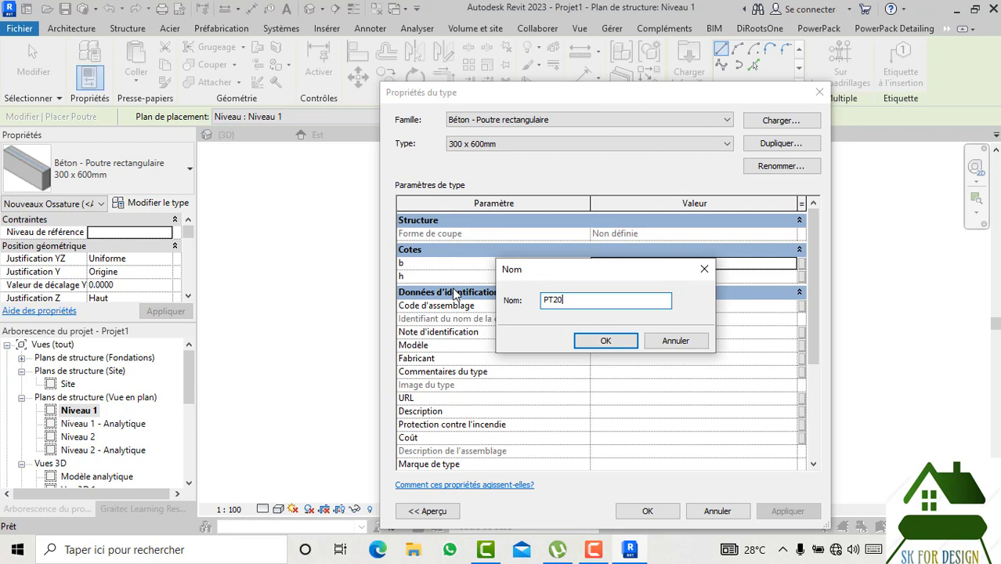
{"action": "left_click", "coordinate": [604, 345]}
- Set the PT20X30 beam type's width b to 0.2 and height h to 0.30, and apply the type
{"action": "left_click", "coordinate": [644, 262]}
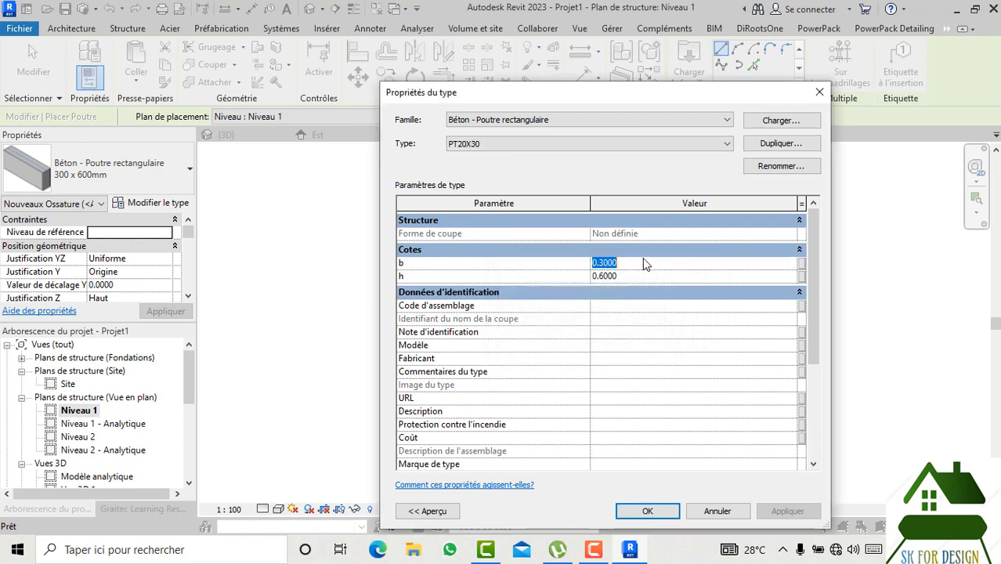
{"action": "type", "text": "0.2"}
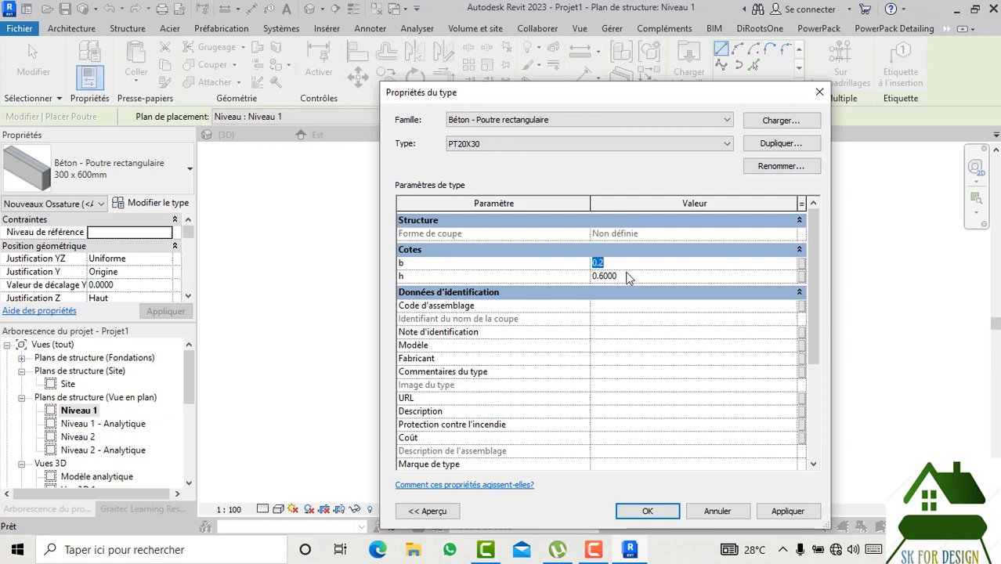
{"action": "type", "text": "0.30"}
{"action": "left_click", "coordinate": [643, 509]}
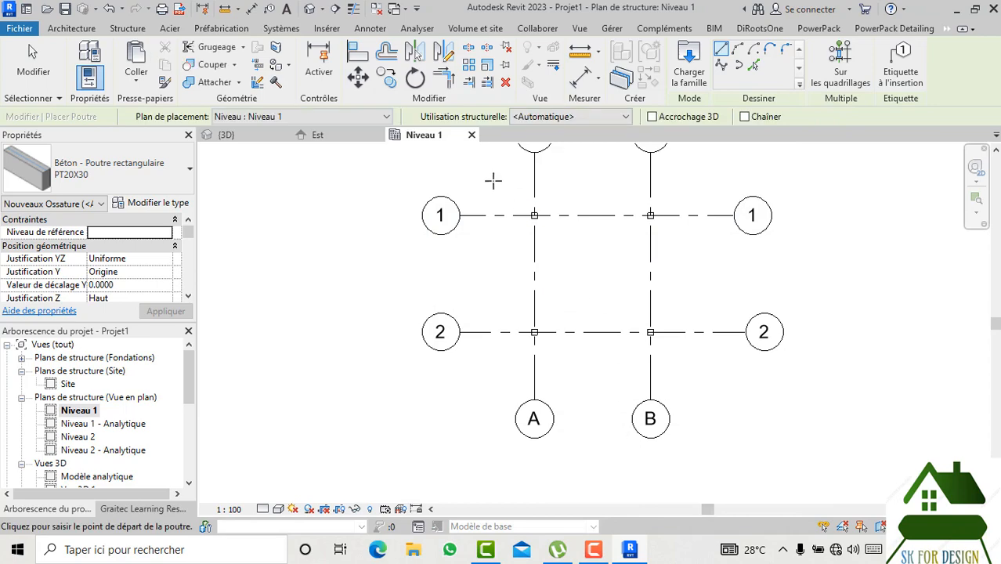
- Place PT20X30 beams on Niveau 1 between the columns at A and B, along grid 1 and along grid 2
{"action": "scroll", "coordinate": [558, 202], "scroll_direction": "up", "scroll_amount": 5}
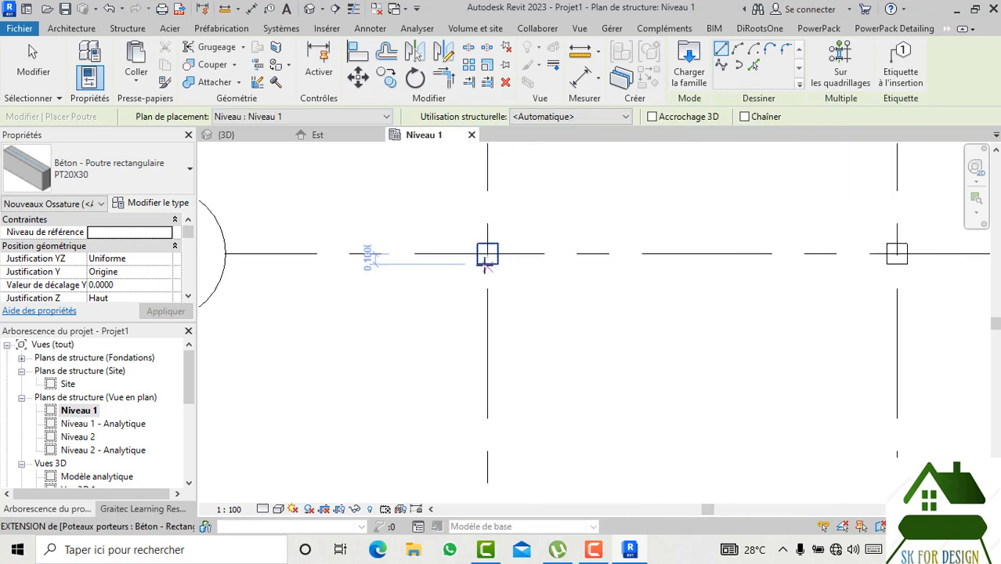
{"action": "left_click", "coordinate": [486, 254]}
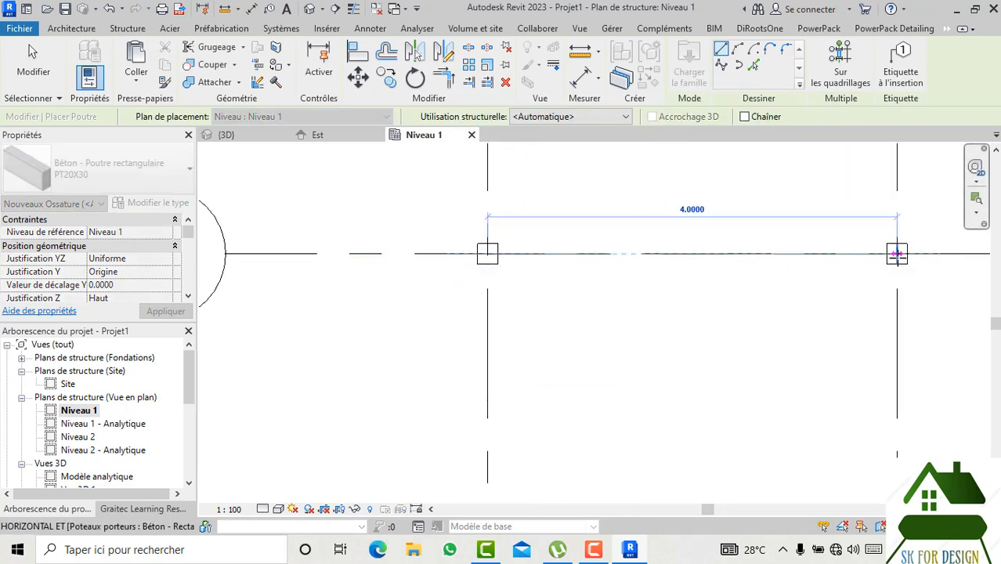
{"action": "left_click", "coordinate": [897, 253]}
{"action": "scroll", "coordinate": [744, 260], "scroll_direction": "down", "scroll_amount": 3}
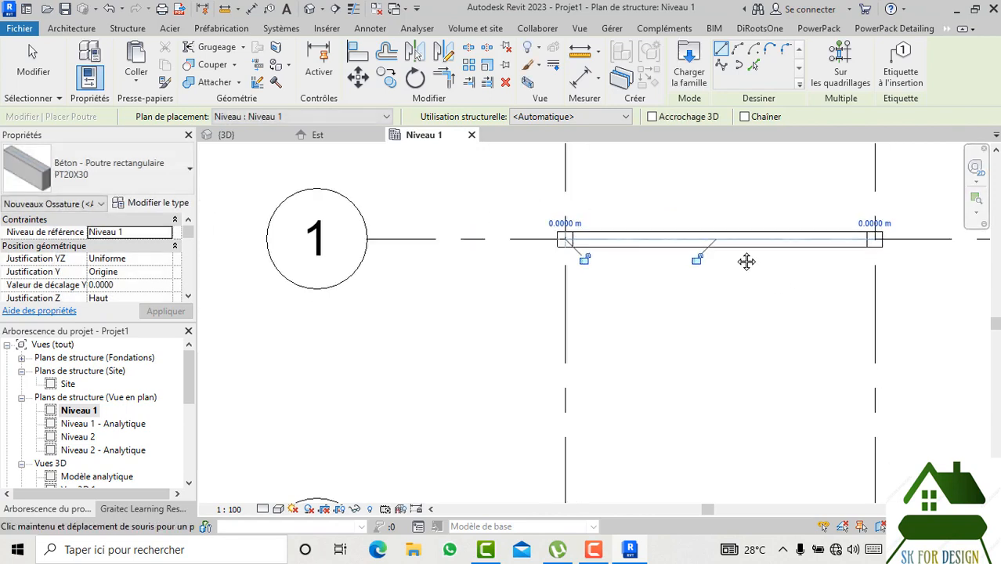
{"action": "left_click", "coordinate": [451, 472]}
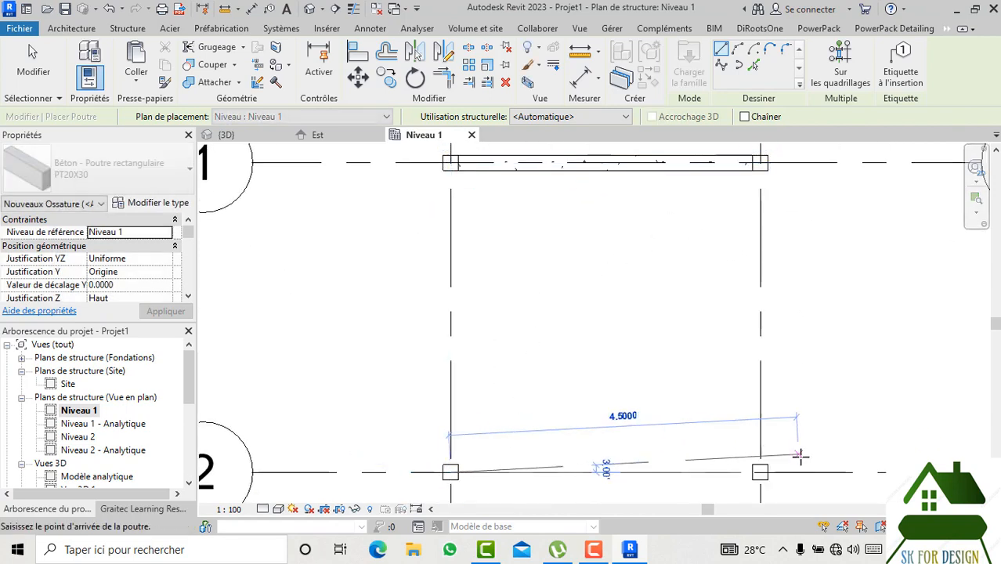
{"action": "left_click", "coordinate": [761, 471]}
- Place PT20X30 beams on Niveau 1 between the columns at 1 and 2, along grid A and along grid B
{"action": "scroll", "coordinate": [761, 470], "scroll_direction": "down", "scroll_amount": 3}
{"action": "scroll", "coordinate": [581, 290], "scroll_direction": "up", "scroll_amount": 3}
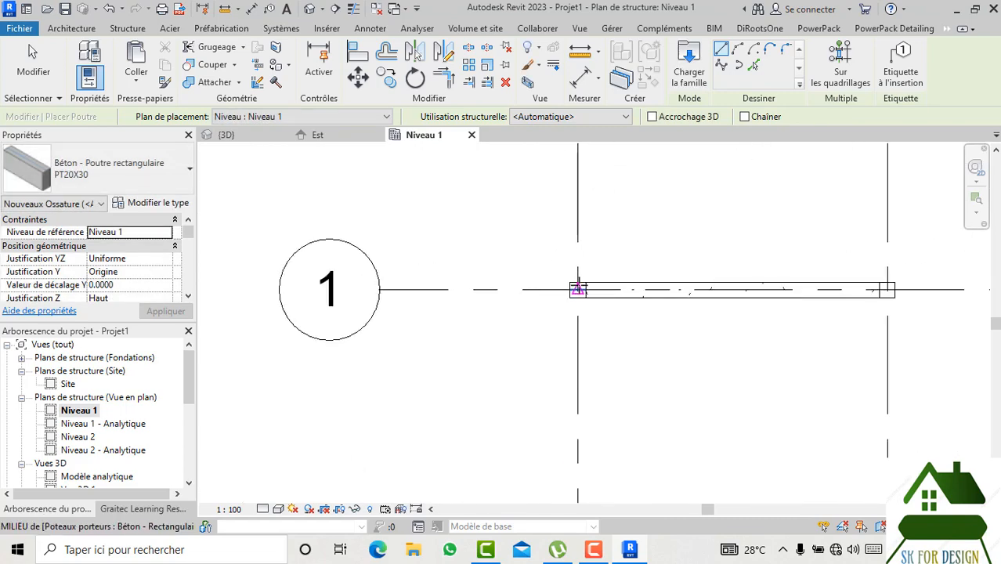
{"action": "left_click", "coordinate": [578, 289]}
{"action": "middle_click_drag", "start_coordinate": [571, 413], "coordinate": [536, 214]}
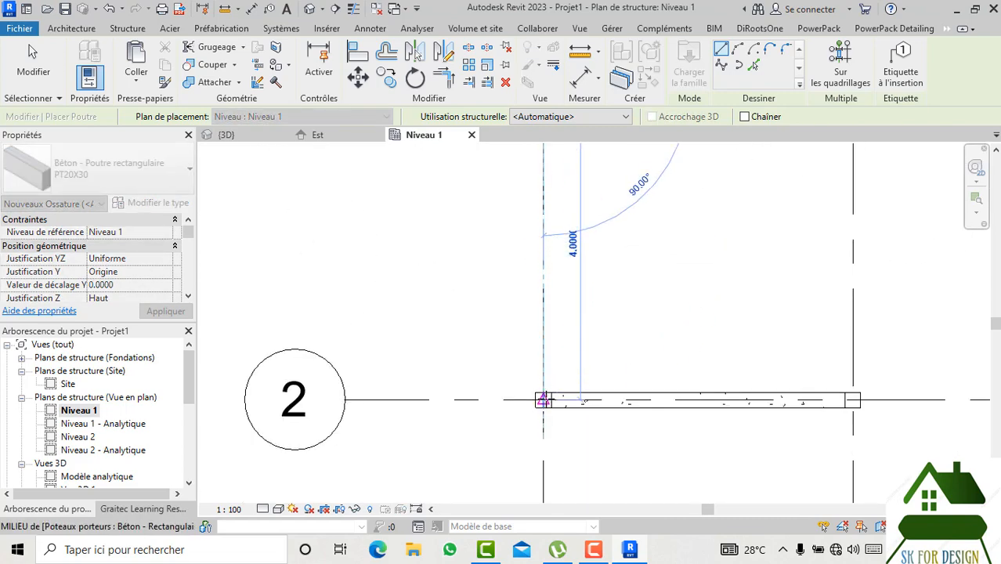
{"action": "left_click", "coordinate": [544, 399]}
{"action": "scroll", "coordinate": [733, 286], "scroll_direction": "down", "scroll_amount": 3}
{"action": "scroll", "coordinate": [687, 230], "scroll_direction": "up", "scroll_amount": 2}
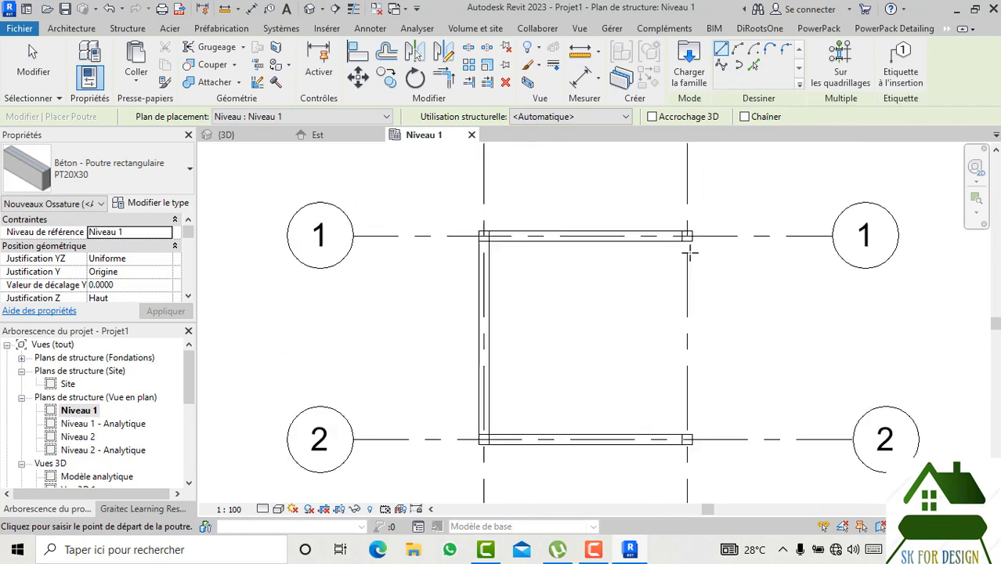
{"action": "left_click", "coordinate": [679, 227]}
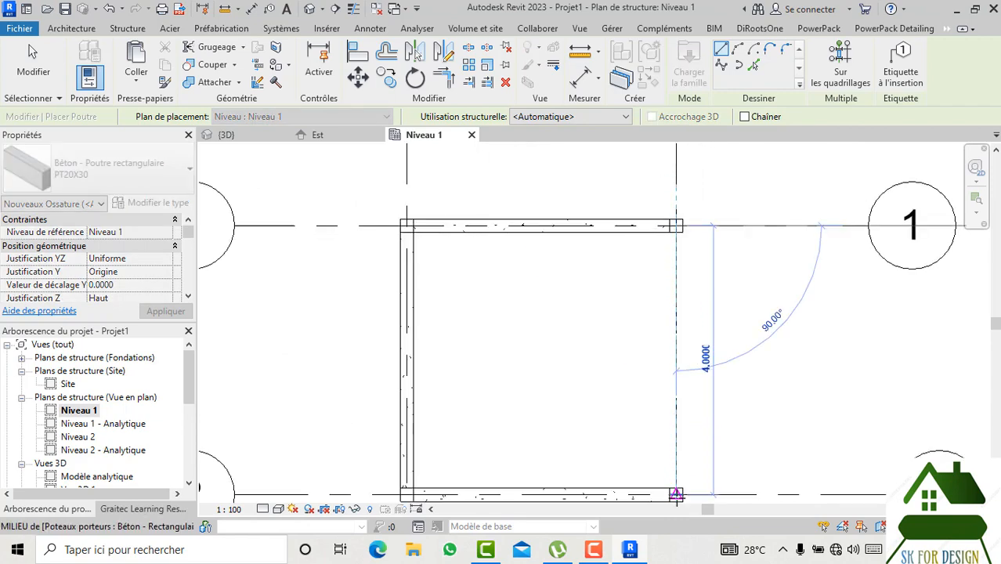
{"action": "left_click", "coordinate": [676, 495]}
{"action": "key", "text": "Escape"}
{"action": "key", "text": "Escape"}
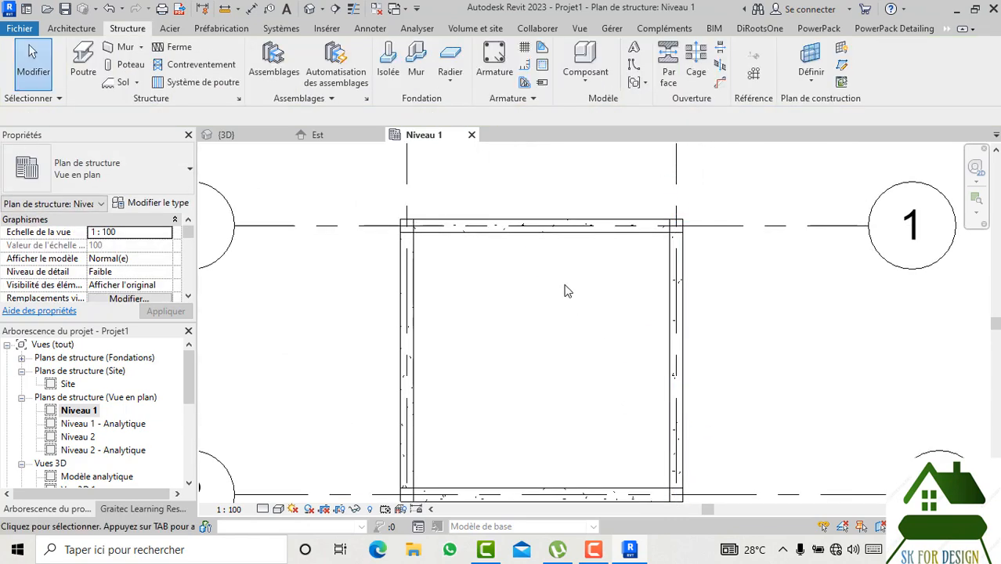
- Select all PT20X30 beams visible in the Niveau 1 plan and paste copies of them aligned to level Niveau 2
{"action": "scroll", "coordinate": [558, 262], "scroll_direction": "down", "scroll_amount": 1}
{"action": "right_click", "coordinate": [554, 250]}
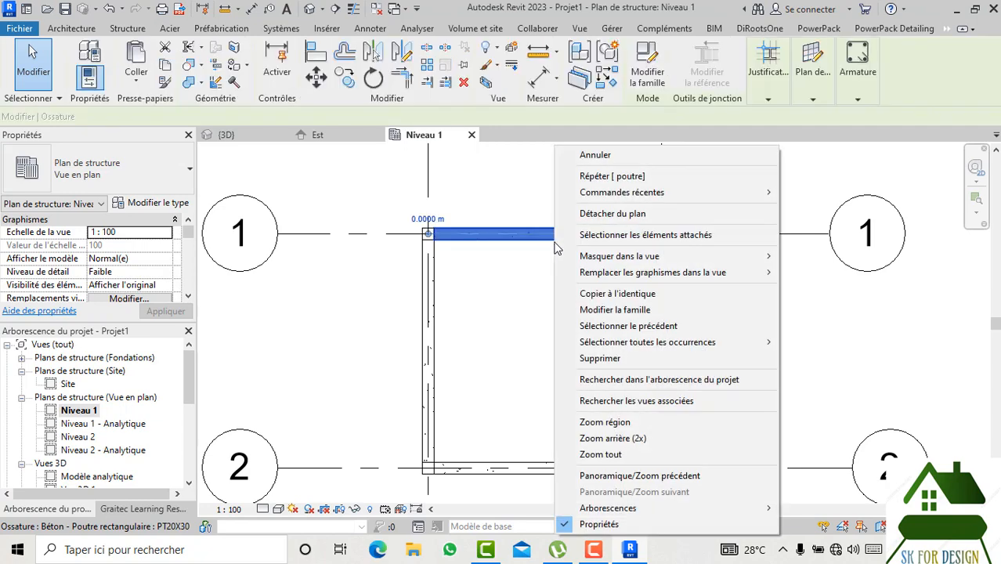
{"action": "mouse_move", "coordinate": [675, 350]}
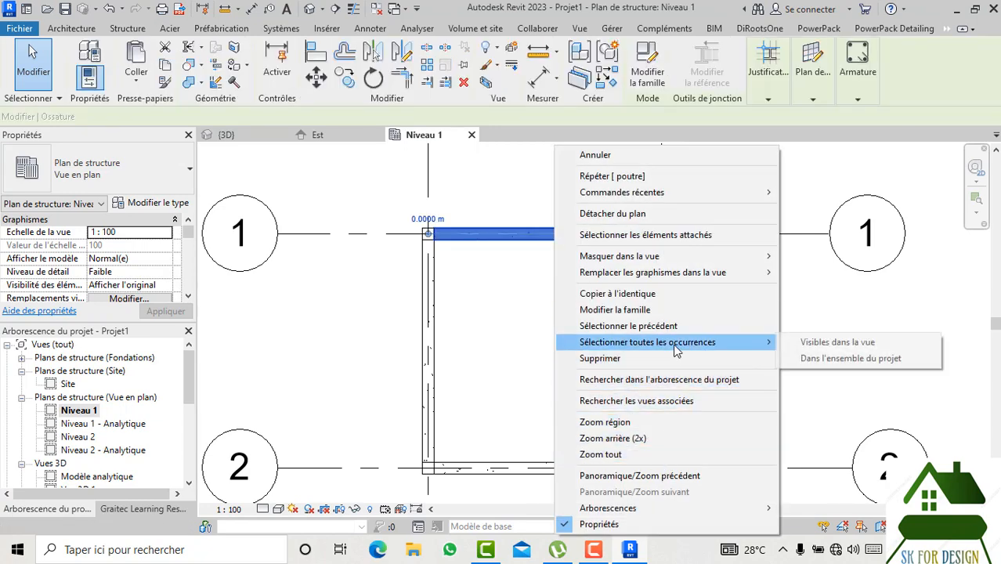
{"action": "left_click", "coordinate": [817, 343]}
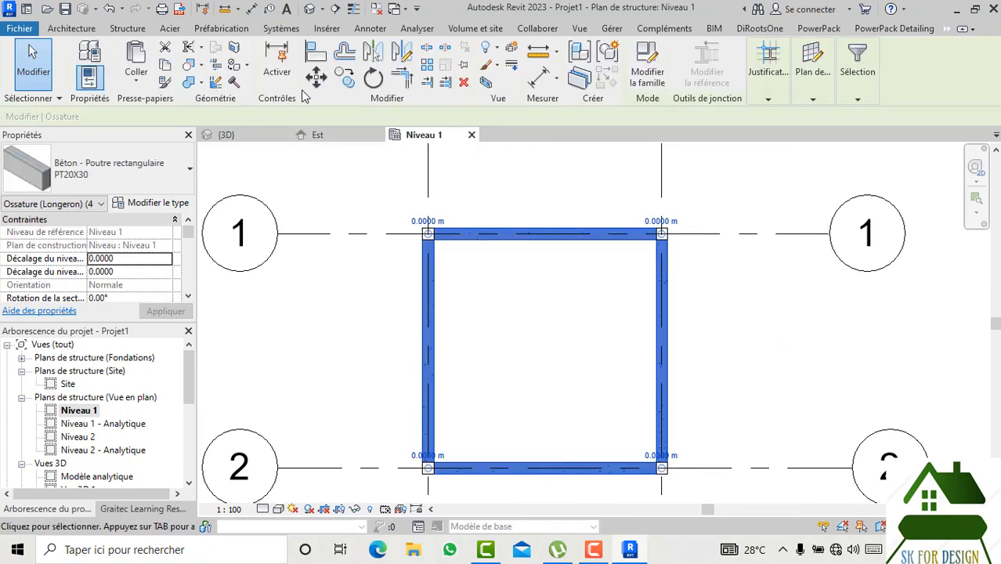
{"action": "left_click", "coordinate": [345, 76]}
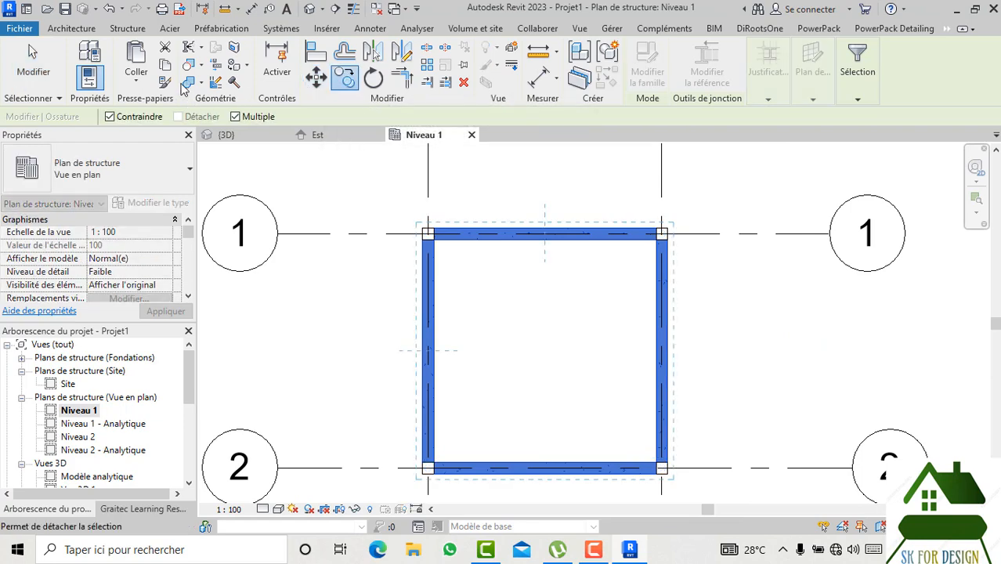
{"action": "left_click", "coordinate": [136, 81]}
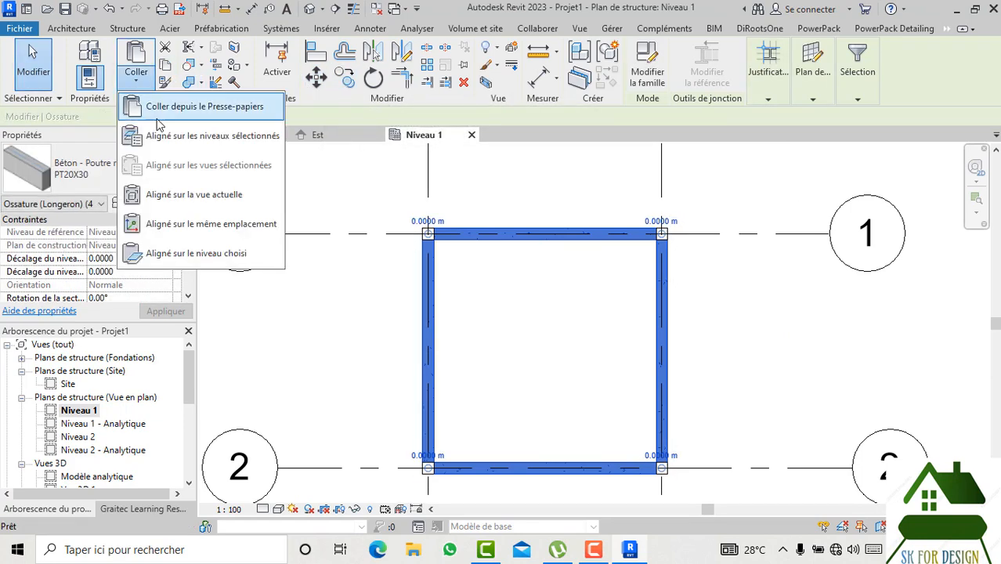
{"action": "left_click", "coordinate": [196, 226]}
{"action": "left_click", "coordinate": [641, 222]}
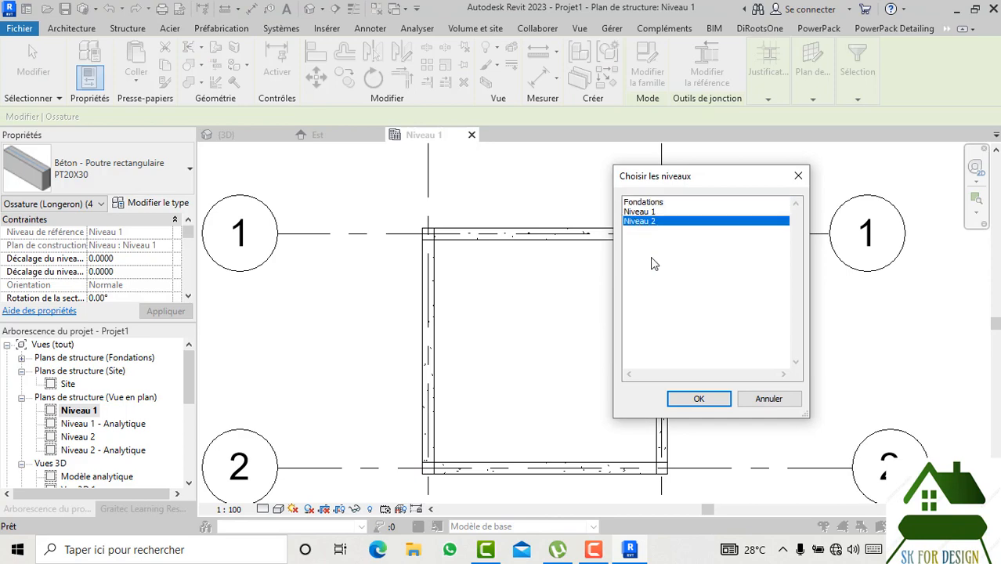
{"action": "left_click", "coordinate": [696, 400]}
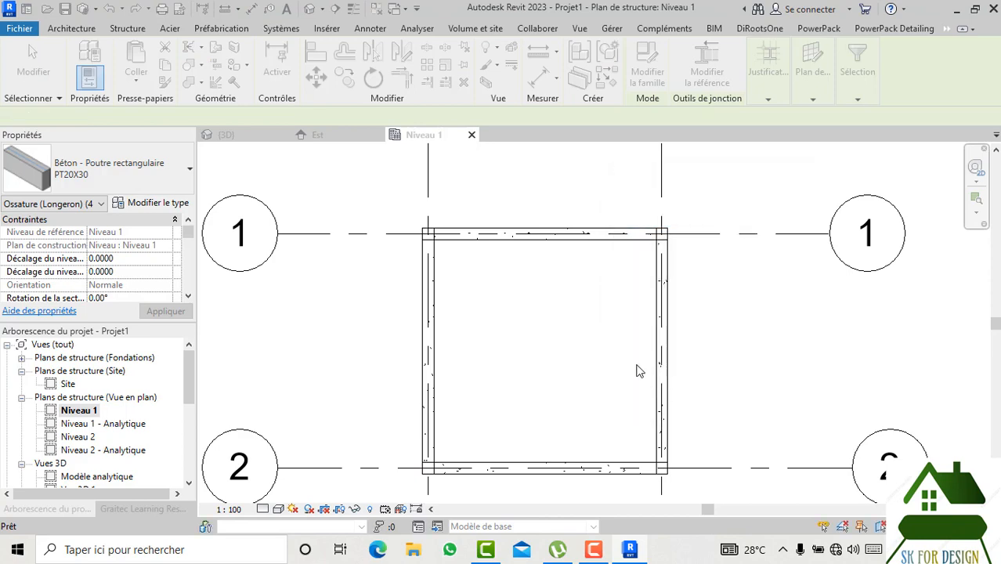
{"action": "left_click", "coordinate": [492, 264]}
- Set the 3D view's visual style to Couleurs uniformes and inspect the column and beam frame
{"action": "left_click", "coordinate": [251, 138]}
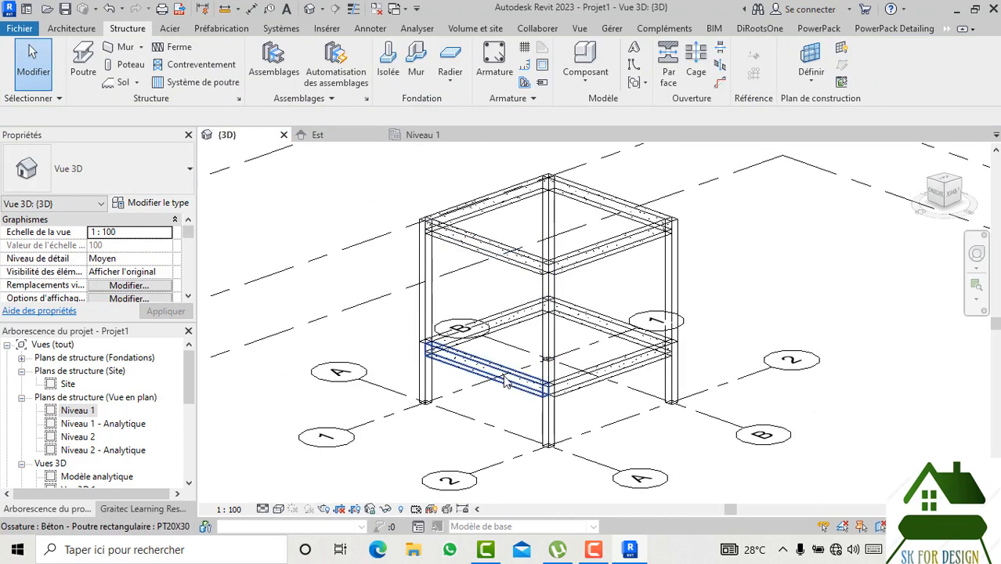
{"action": "scroll", "coordinate": [466, 354], "scroll_direction": "up", "scroll_amount": 2}
{"action": "middle_click_drag", "start_coordinate": [467, 354], "coordinate": [705, 275], "text": "shift"}
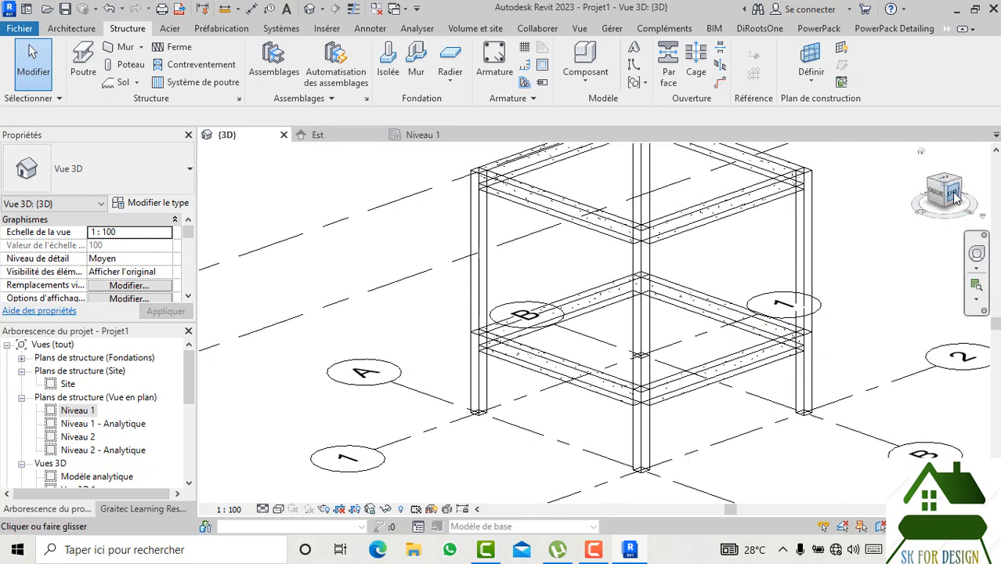
{"action": "left_click_drag", "start_coordinate": [952, 192], "coordinate": [970, 194]}
{"action": "scroll", "coordinate": [619, 298], "scroll_direction": "down", "scroll_amount": 3}
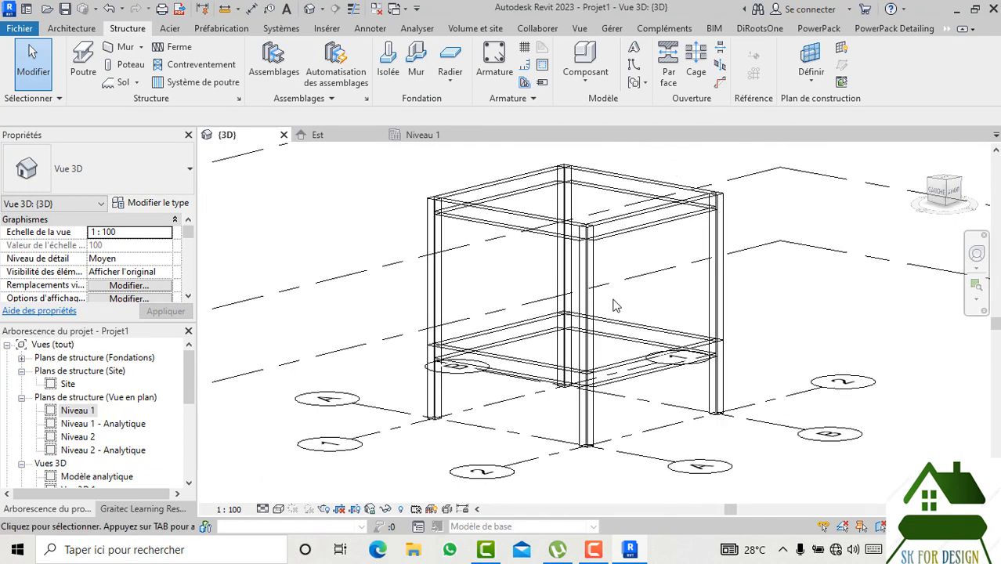
{"action": "left_click", "coordinate": [281, 509]}
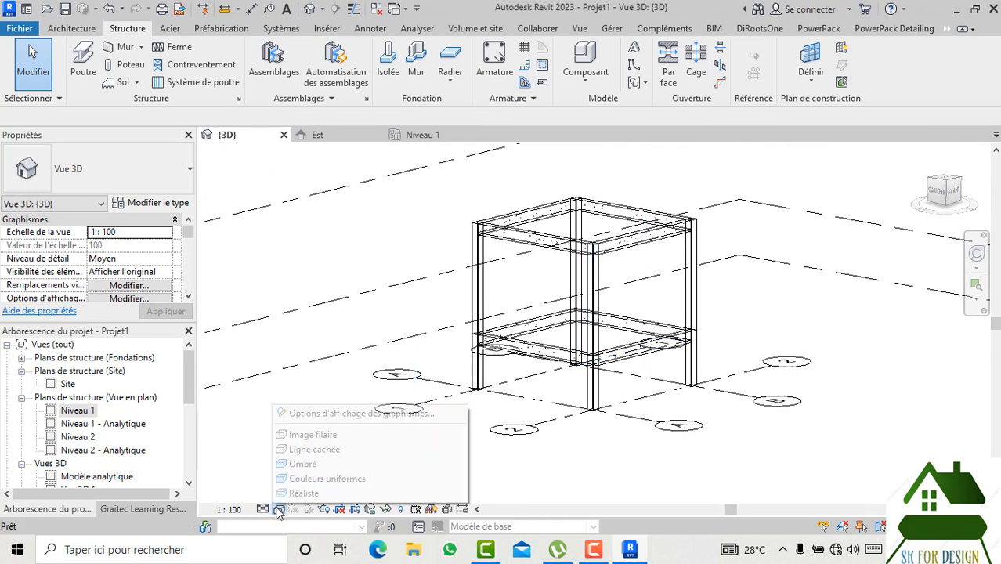
{"action": "left_click", "coordinate": [317, 484]}
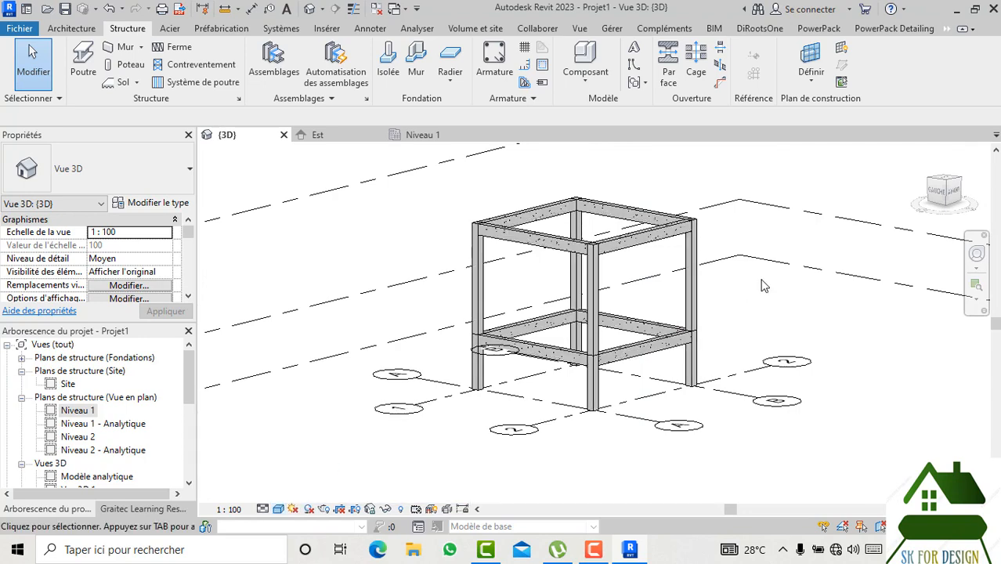
{"action": "scroll", "coordinate": [698, 285], "scroll_direction": "up", "scroll_amount": 4}
{"action": "scroll", "coordinate": [648, 291], "scroll_direction": "down", "scroll_amount": 3}
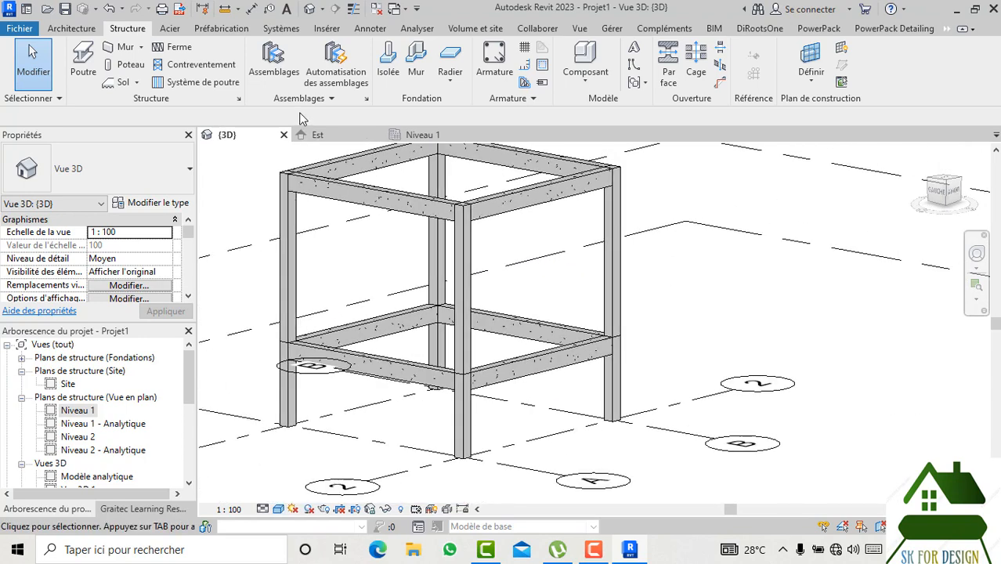
- Start a structural floor in the Niveau 1 plan and duplicate the Générique 300 mm floor type as 15
{"action": "left_click", "coordinate": [427, 135]}
{"action": "scroll", "coordinate": [603, 289], "scroll_direction": "down", "scroll_amount": 3}
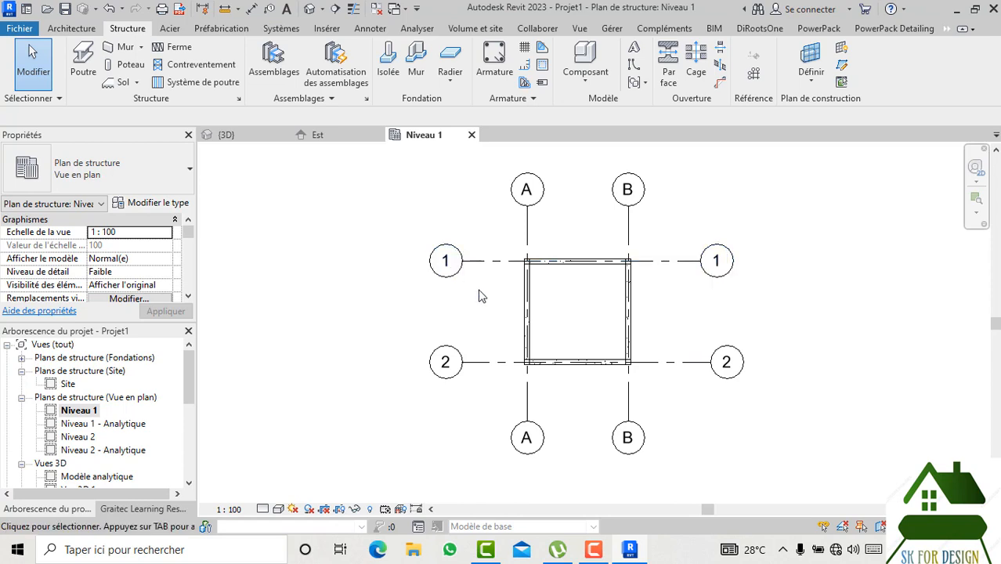
{"action": "middle_click_drag", "start_coordinate": [482, 296], "coordinate": [448, 291]}
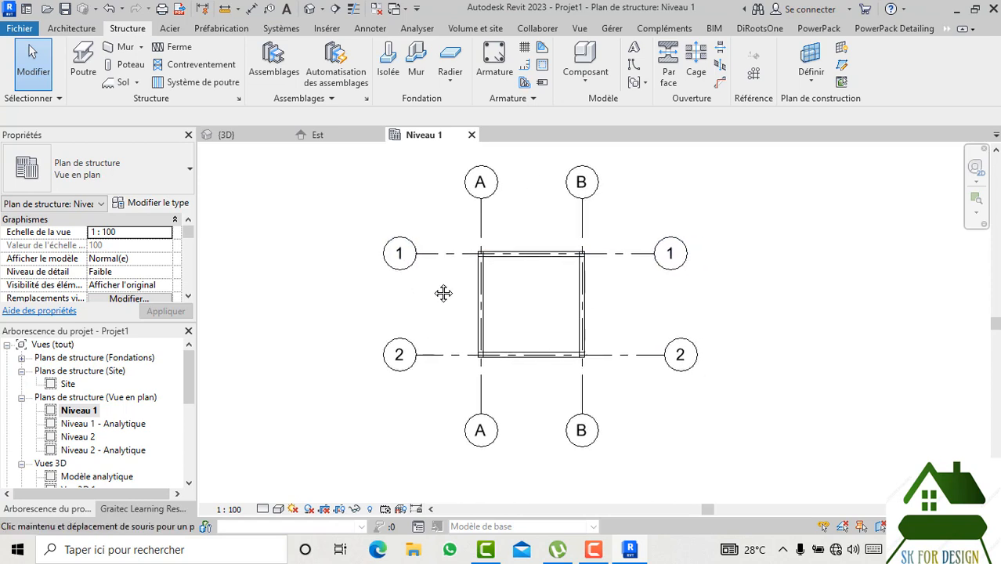
{"action": "left_click", "coordinate": [110, 90]}
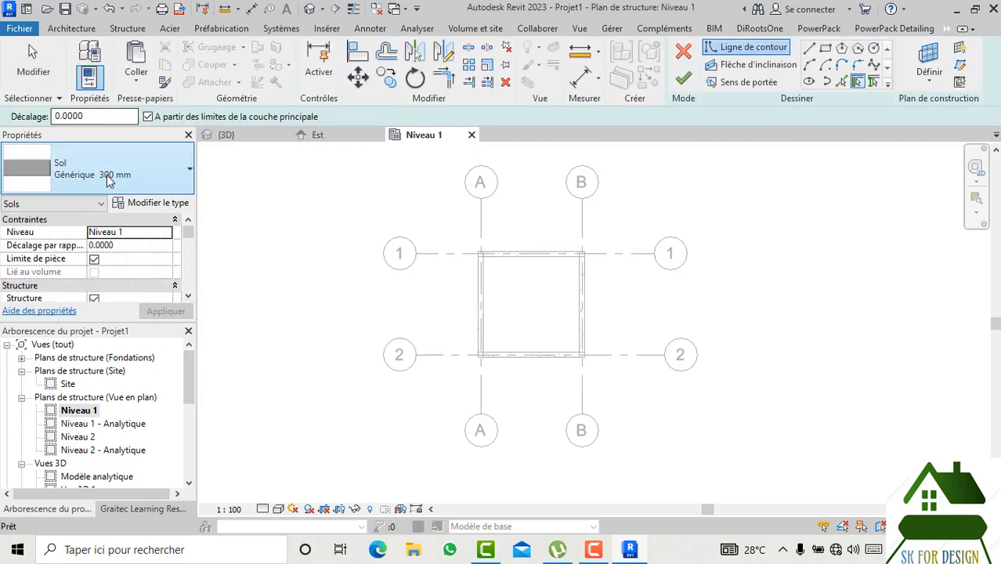
{"action": "left_click", "coordinate": [149, 204]}
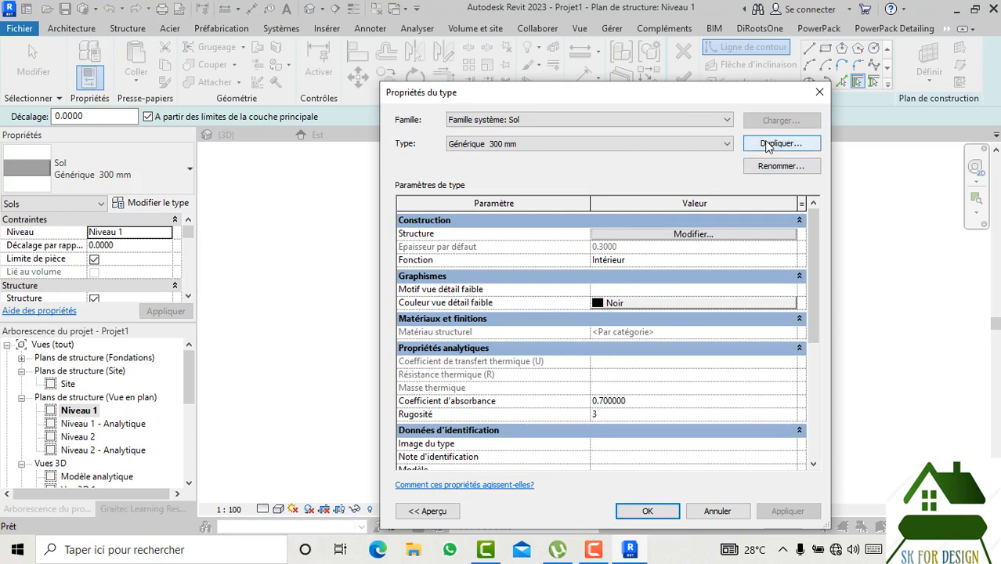
{"action": "left_click", "coordinate": [768, 151]}
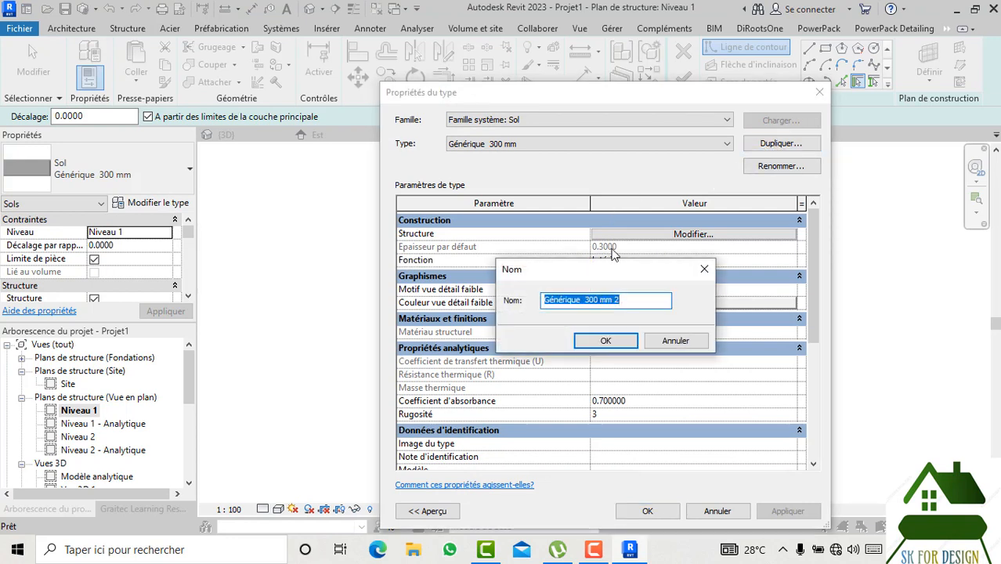
{"action": "type", "text": "15"}
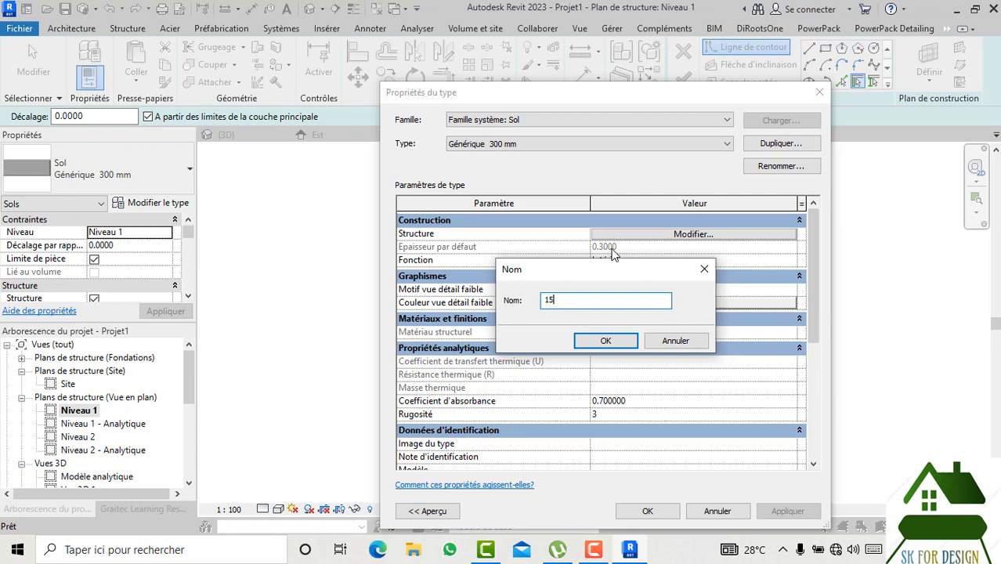
{"action": "left_click", "coordinate": [605, 340]}
- Set the floor type's structural layer to 0.15 thickness with material Béton - Coulé sur place - Béton25
{"action": "left_click", "coordinate": [668, 234]}
{"action": "left_click", "coordinate": [621, 244]}
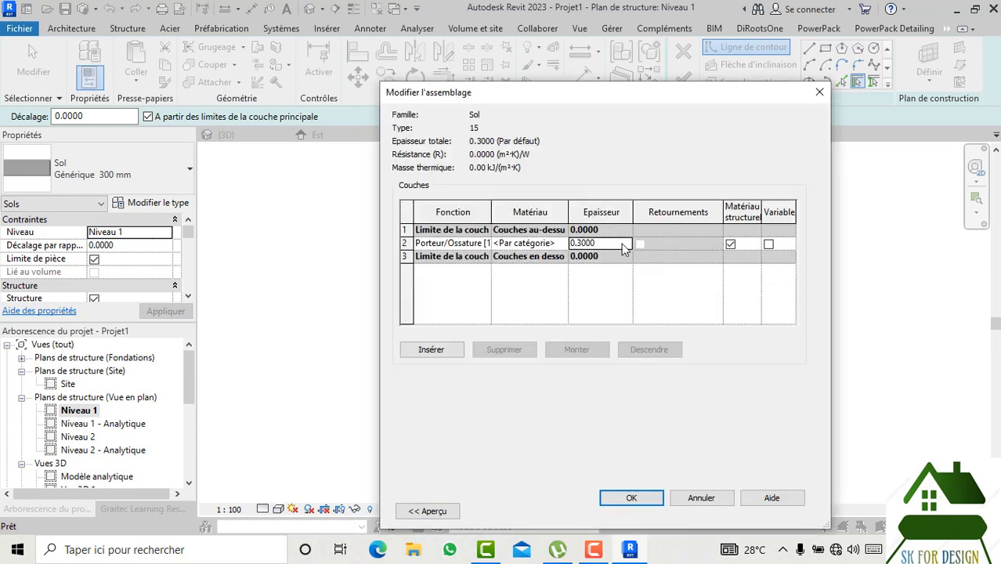
{"action": "type", "text": "0.15"}
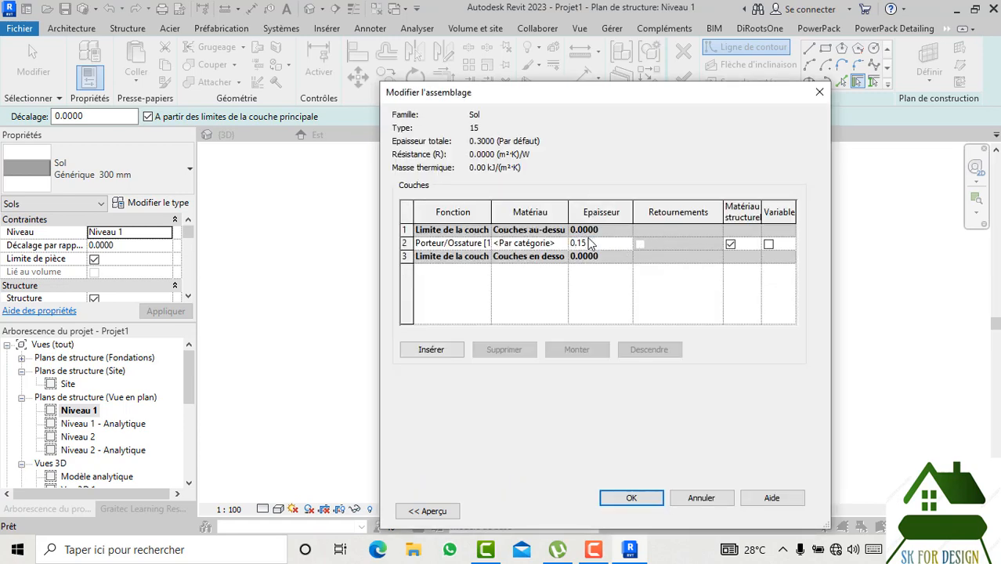
{"action": "left_click", "coordinate": [562, 248]}
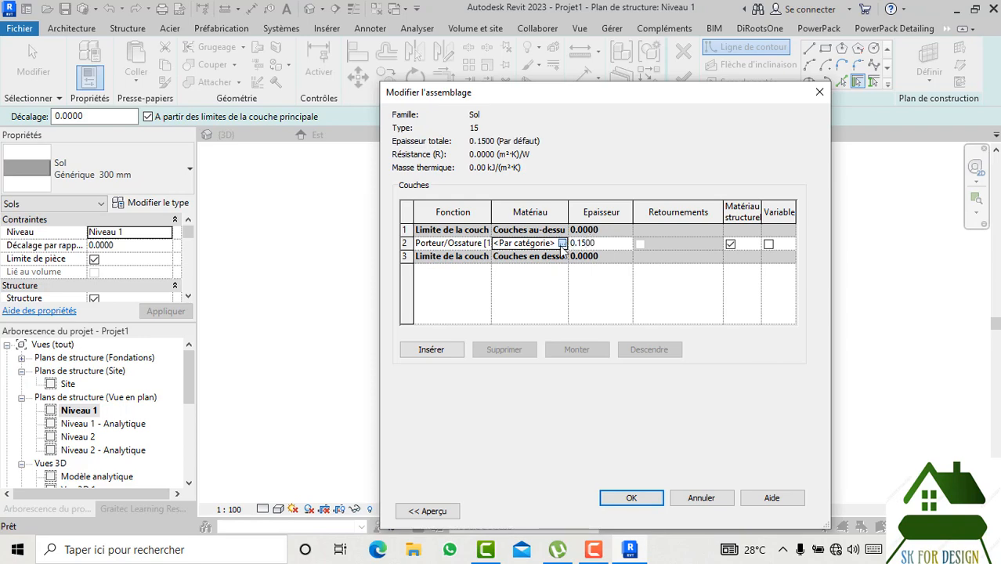
{"action": "left_click", "coordinate": [562, 244]}
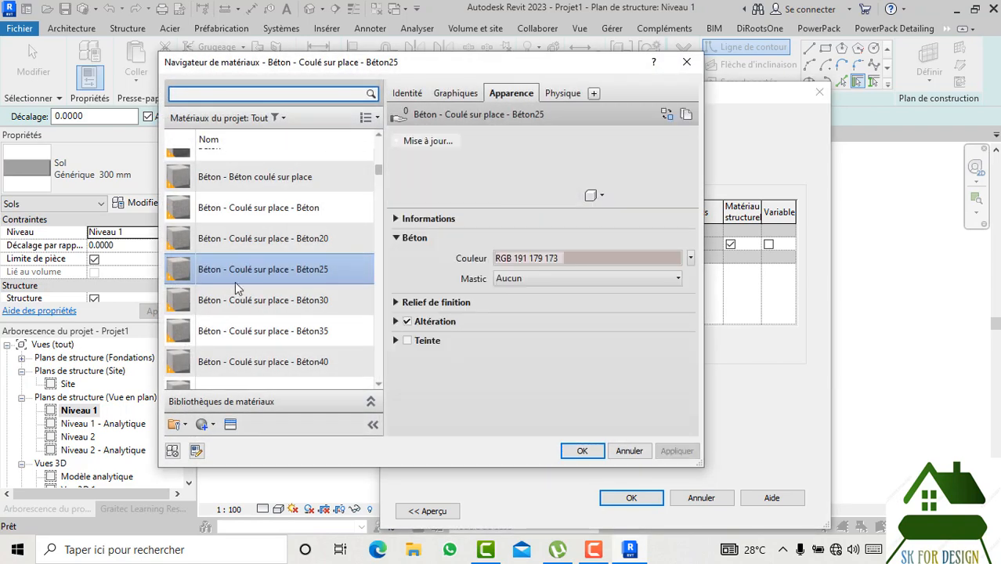
{"action": "key", "text": "Return"}
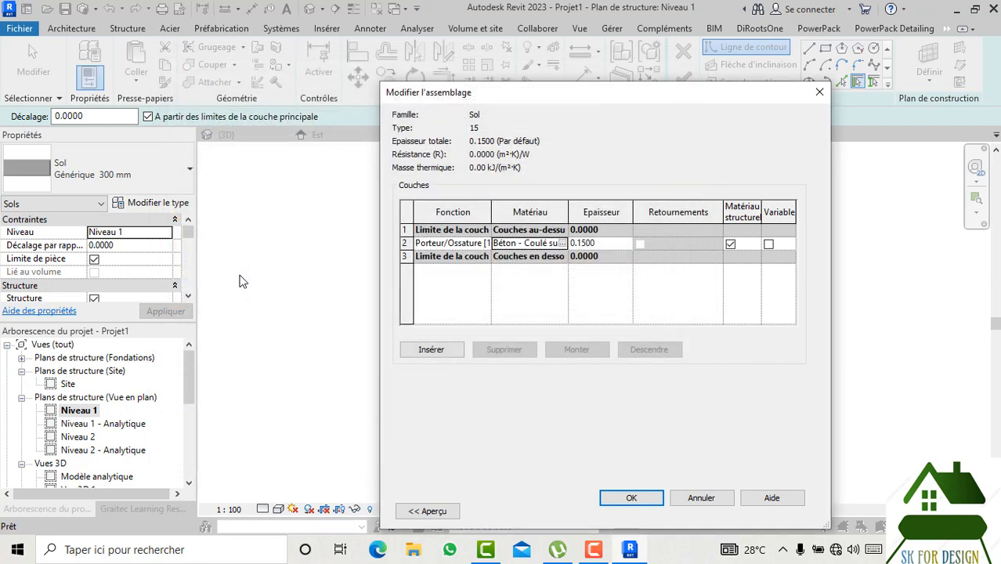
{"action": "left_click", "coordinate": [631, 498]}
{"action": "left_click", "coordinate": [631, 512]}
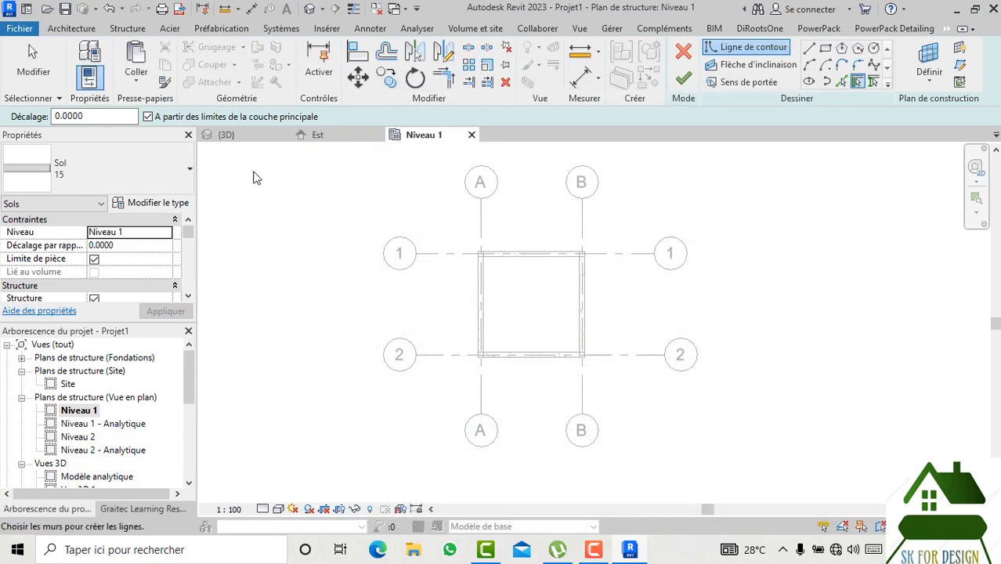
- Set the floor's level to Niveau 2 and create it from a 4 by 4 rectangular boundary between grid intersections A-1 and B-2
{"action": "left_click", "coordinate": [167, 233]}
{"action": "left_click", "coordinate": [123, 270]}
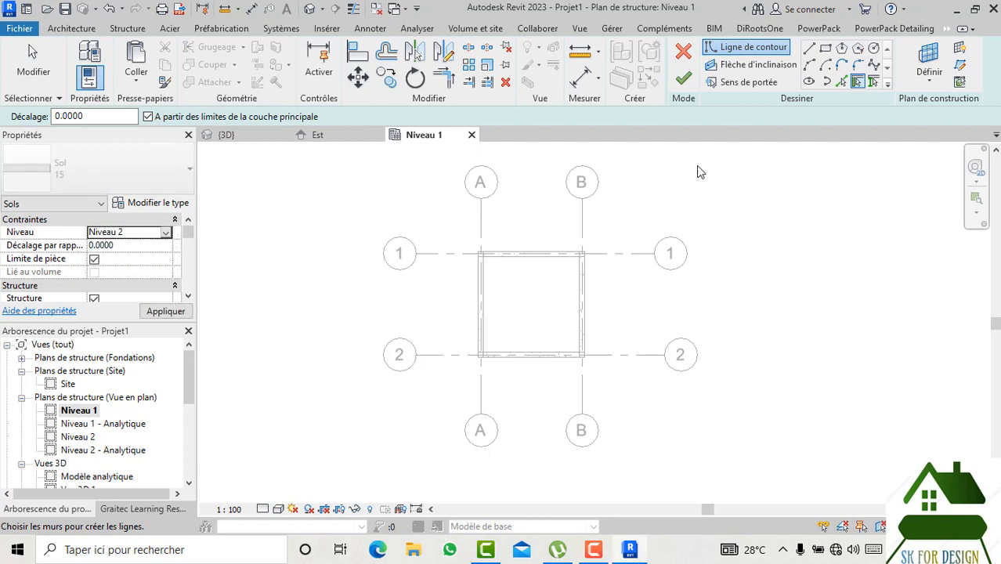
{"action": "scroll", "coordinate": [507, 253], "scroll_direction": "up", "scroll_amount": 4}
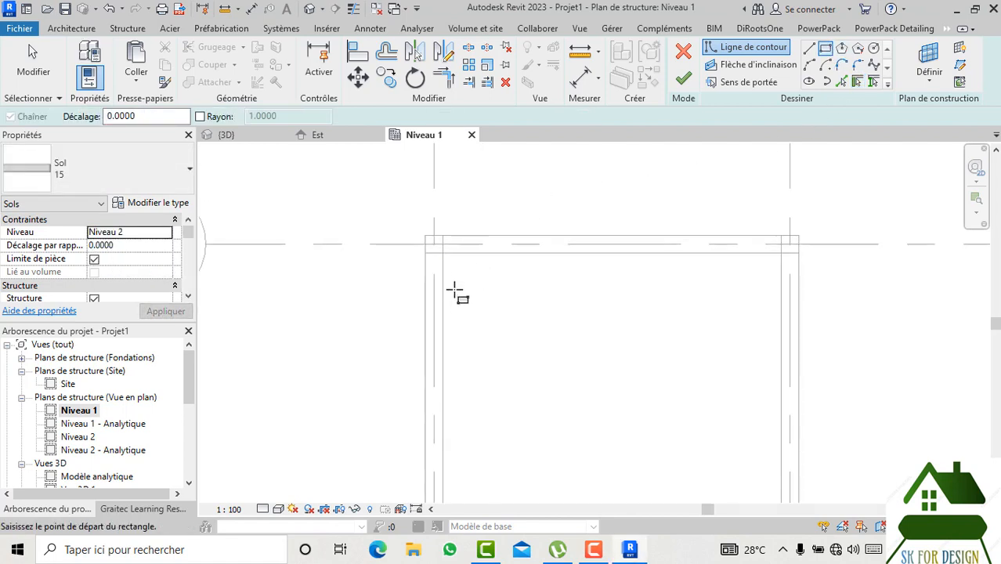
{"action": "left_click", "coordinate": [435, 244]}
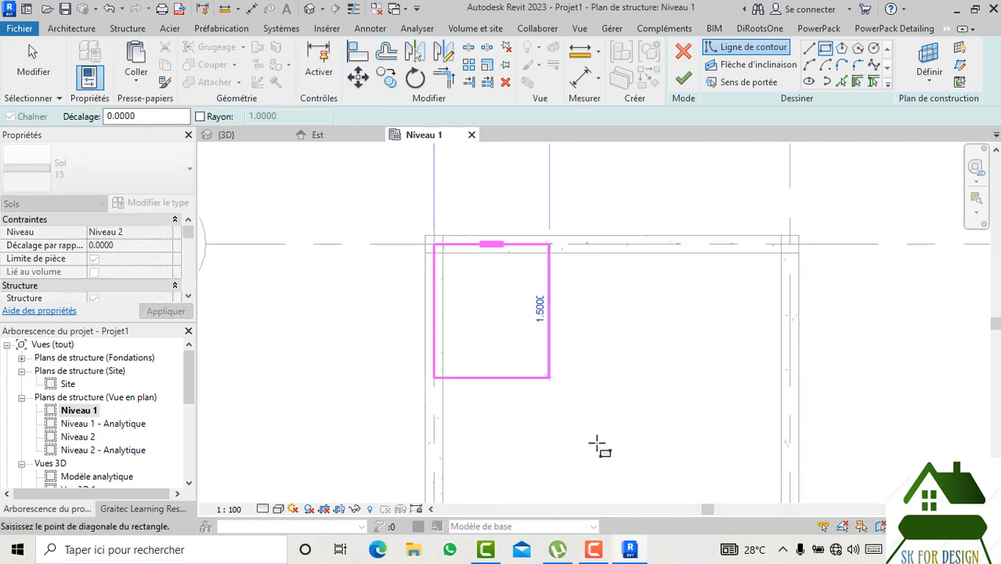
{"action": "middle_click_drag", "start_coordinate": [597, 452], "coordinate": [519, 330]}
{"action": "scroll", "coordinate": [515, 324], "scroll_direction": "down", "scroll_amount": 2}
{"action": "scroll", "coordinate": [624, 433], "scroll_direction": "up", "scroll_amount": 2}
{"action": "left_click", "coordinate": [623, 413]}
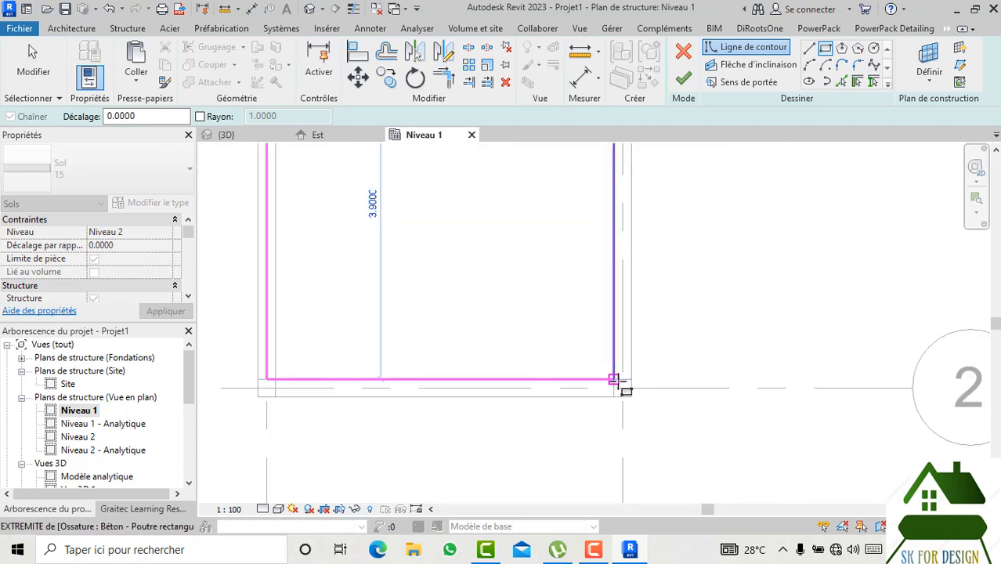
{"action": "scroll", "coordinate": [624, 386], "scroll_direction": "down", "scroll_amount": 3}
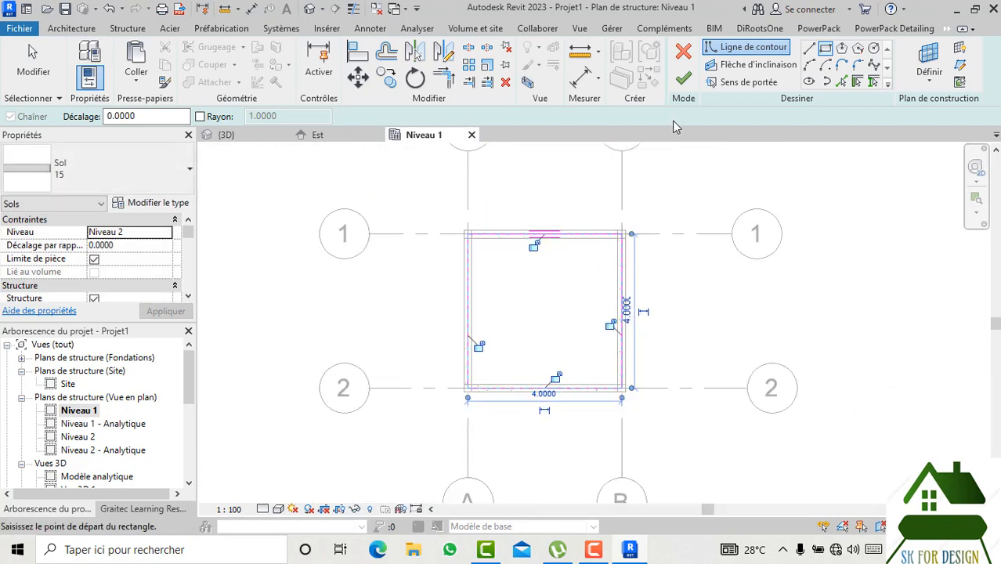
{"action": "left_click", "coordinate": [684, 78]}
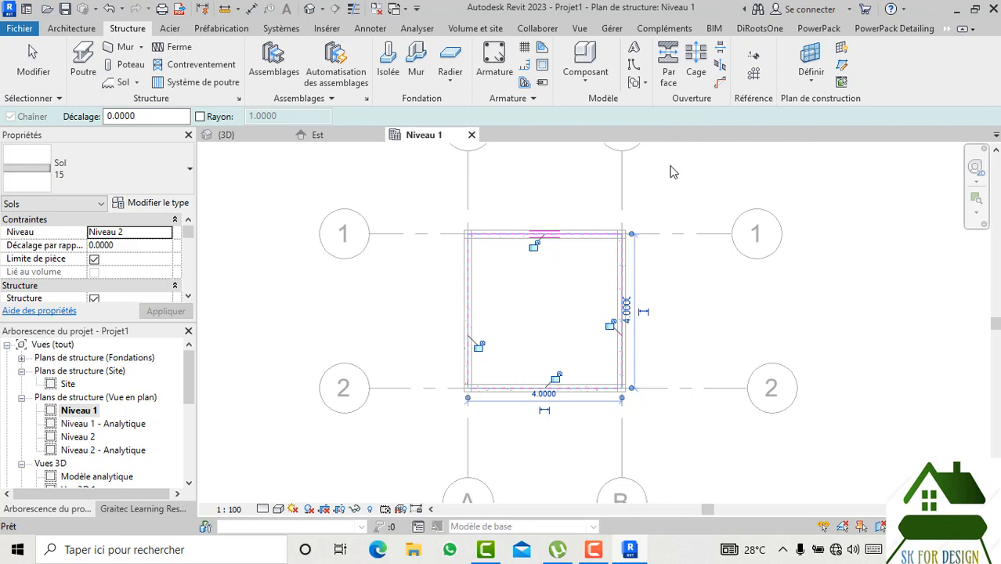
{"action": "left_click", "coordinate": [445, 180]}
- Inspect the new floor in the 3D view, check the Modèle analytique view, and look up the analytical automation tool
{"action": "left_click", "coordinate": [278, 135]}
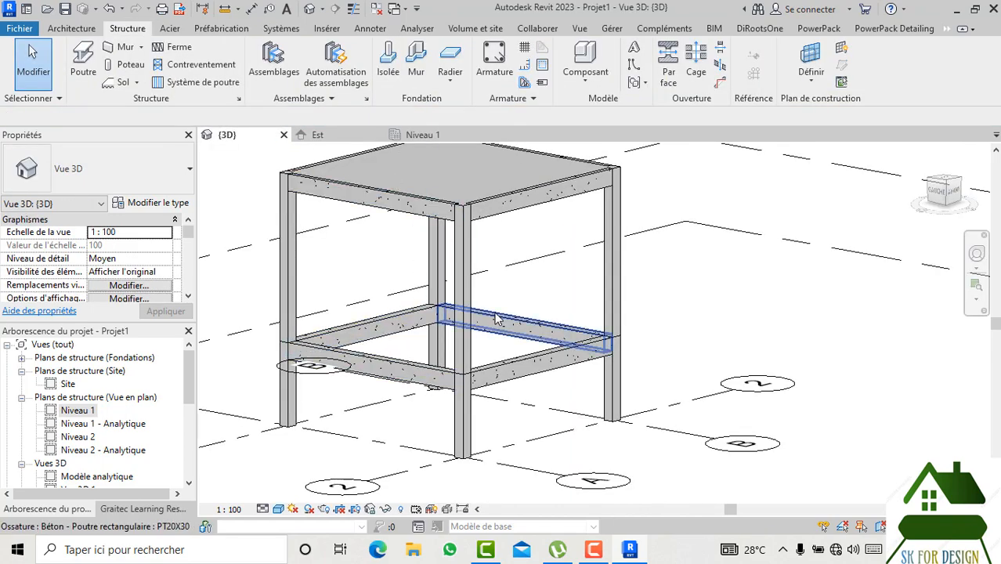
{"action": "scroll", "coordinate": [454, 345], "scroll_direction": "down", "scroll_amount": 3}
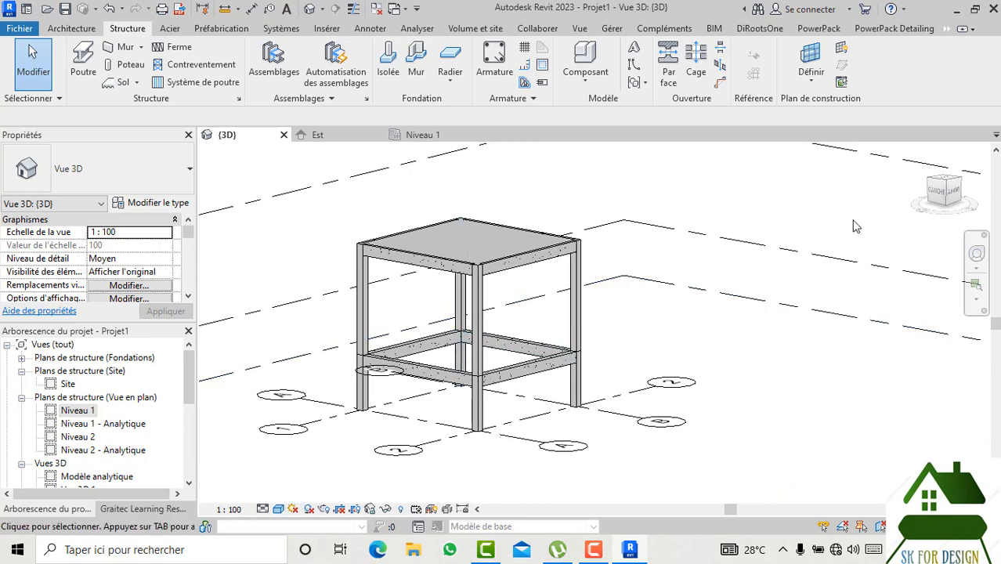
{"action": "left_click", "coordinate": [931, 183]}
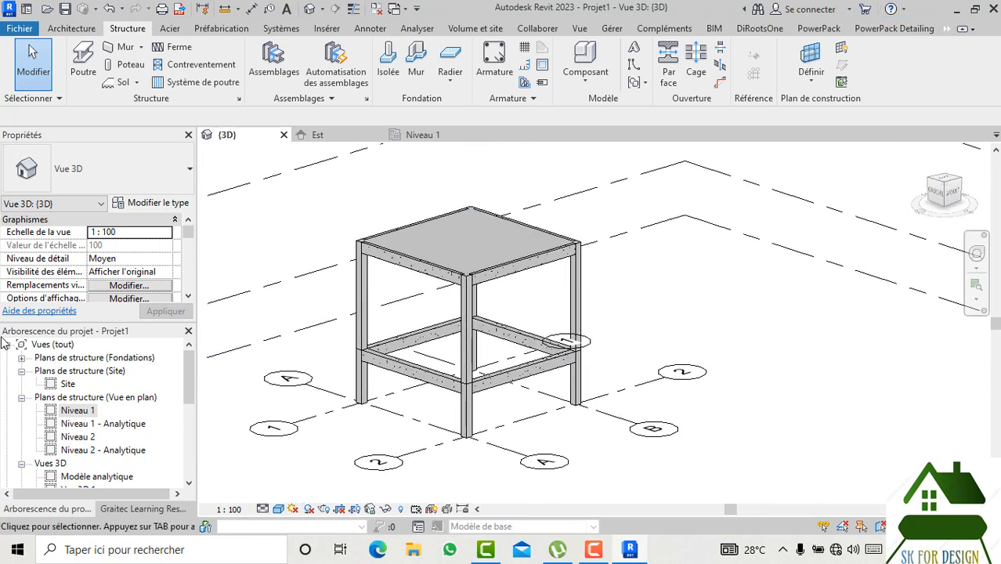
{"action": "scroll", "coordinate": [88, 437], "scroll_direction": "down", "scroll_amount": 1}
{"action": "double_click", "coordinate": [90, 464]}
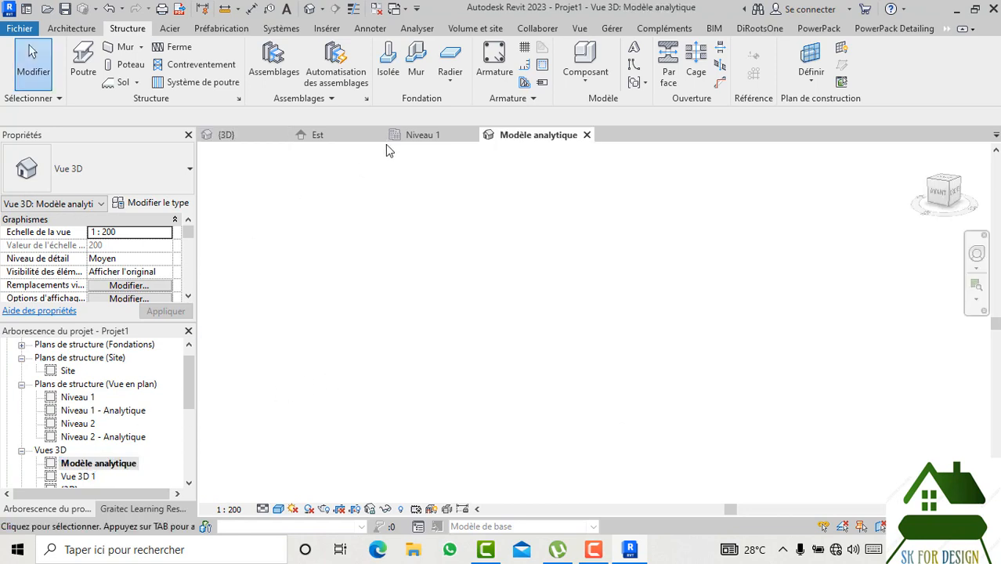
{"action": "left_click", "coordinate": [228, 135]}
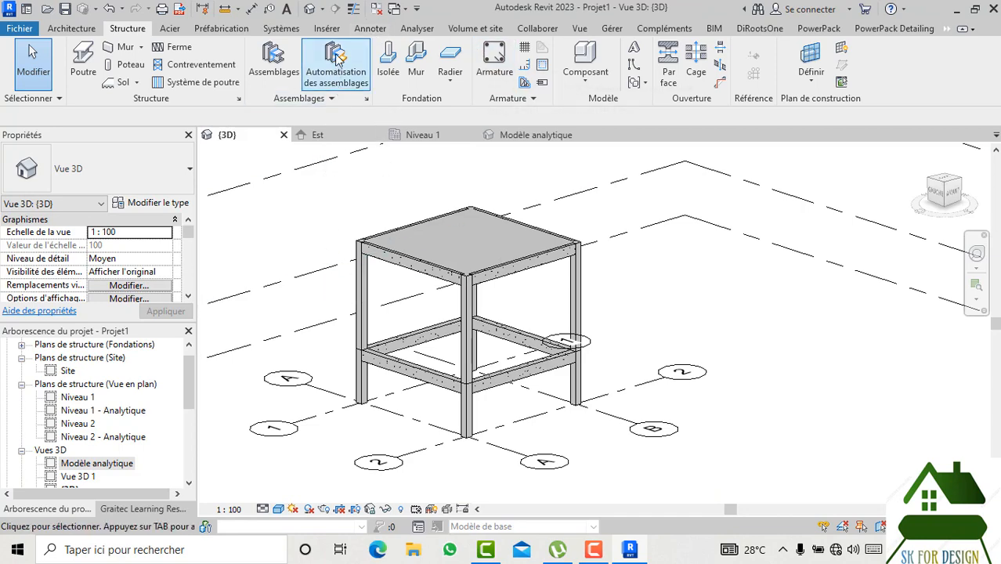
{"action": "left_click", "coordinate": [415, 29]}
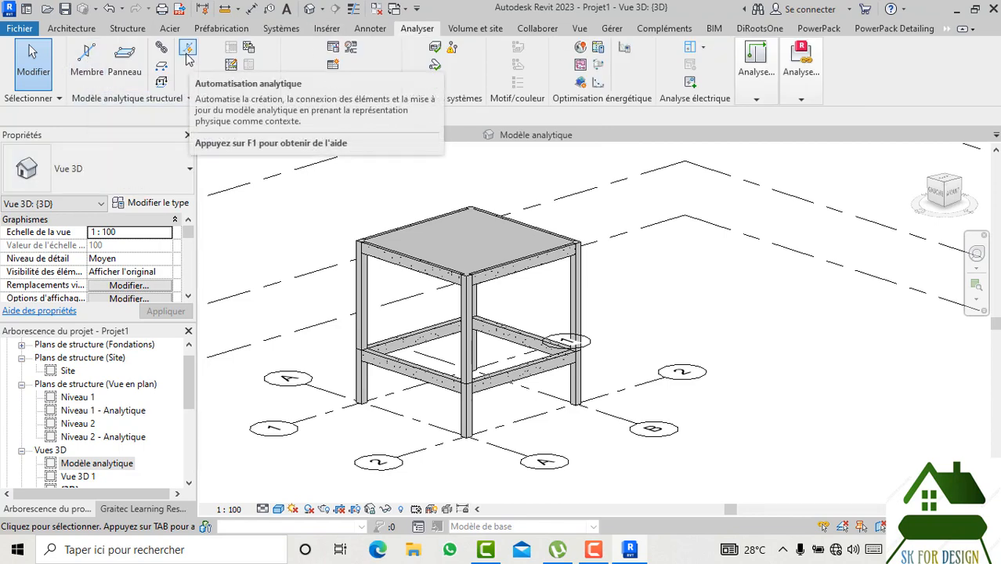
- Start saving the model as a Revit project file in the Documents folder
{"action": "left_click", "coordinate": [21, 31]}
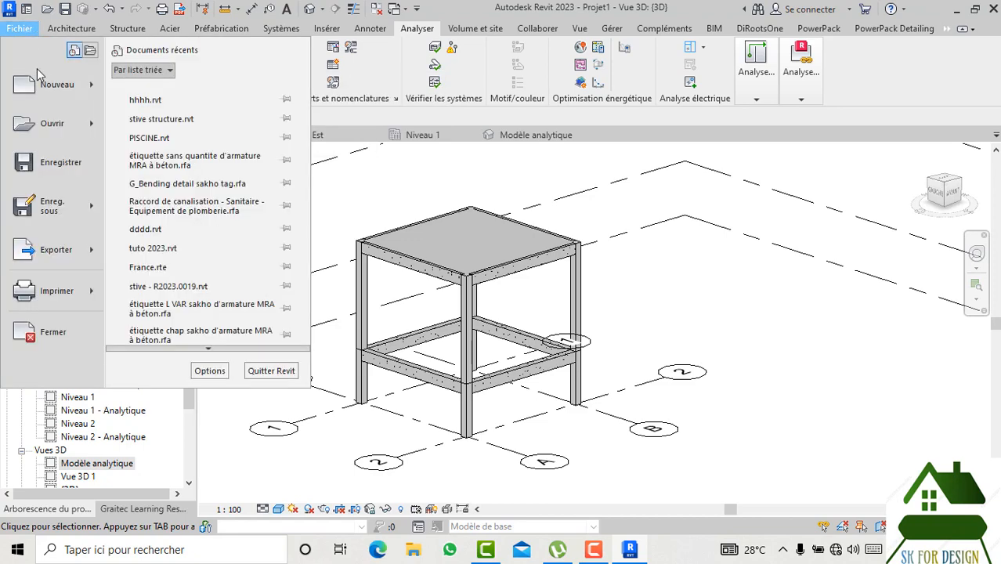
{"action": "mouse_move", "coordinate": [61, 213]}
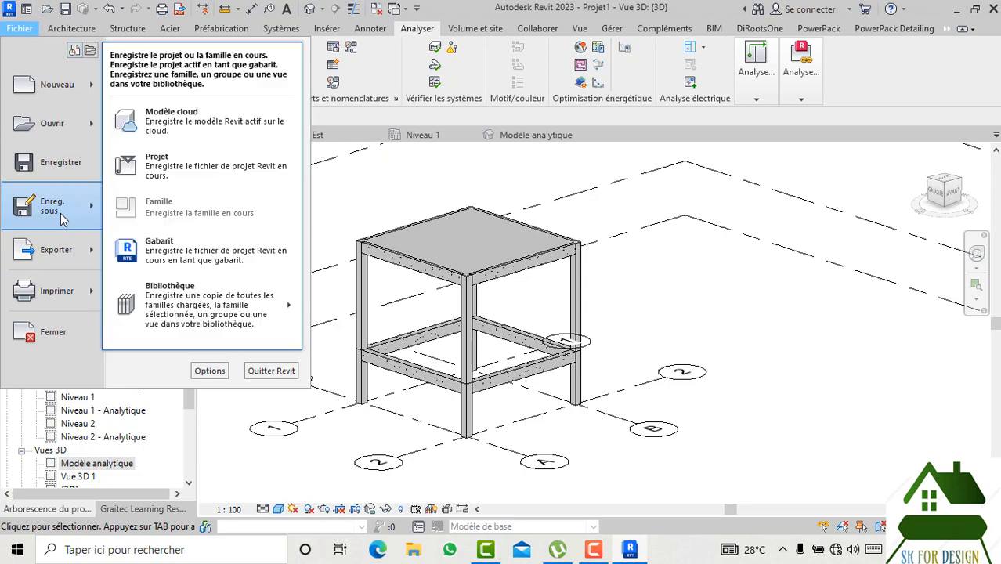
{"action": "left_click", "coordinate": [157, 172]}
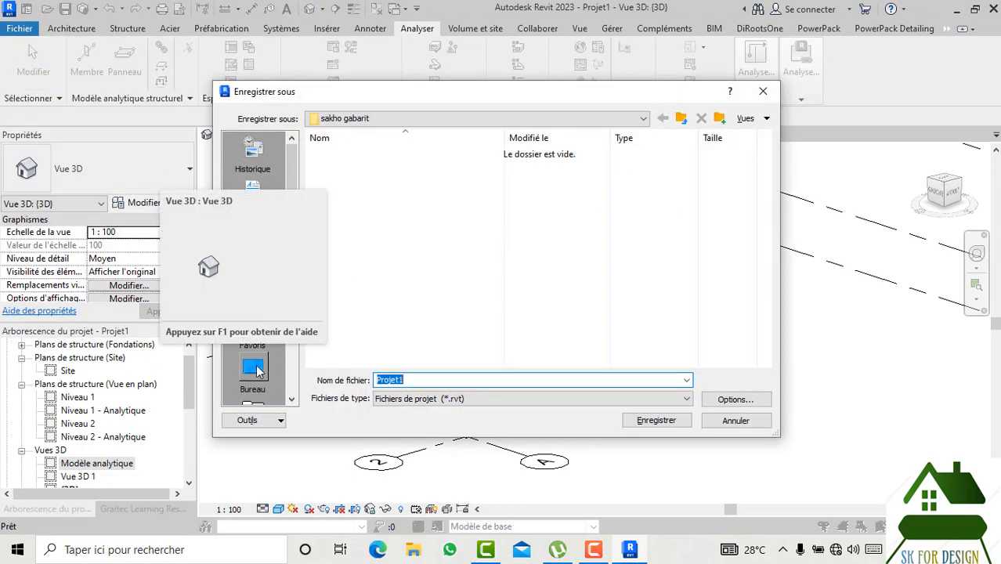
{"action": "left_click", "coordinate": [257, 179]}
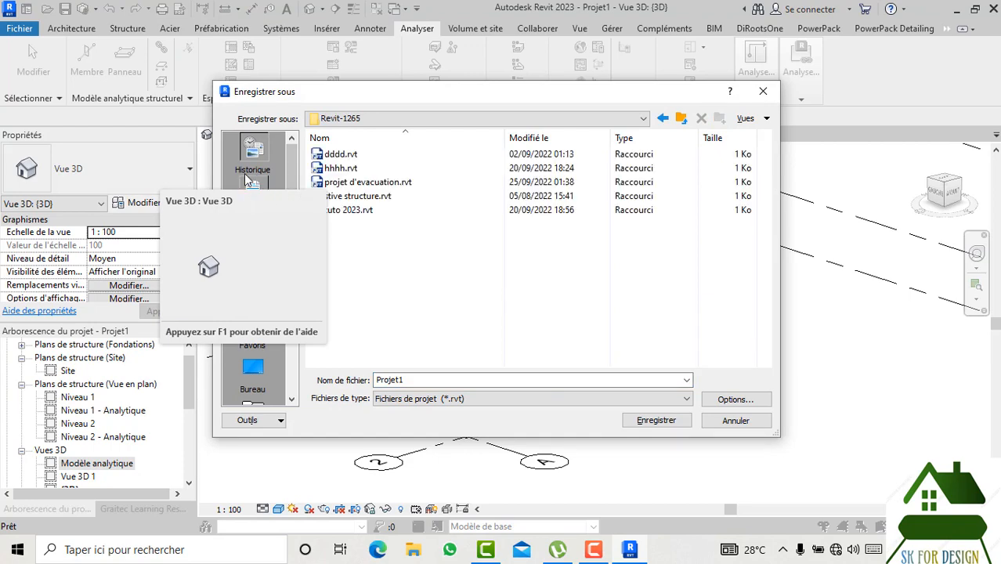
{"action": "left_click", "coordinate": [252, 205]}
{"action": "scroll", "coordinate": [391, 278], "scroll_direction": "down", "scroll_amount": 5}
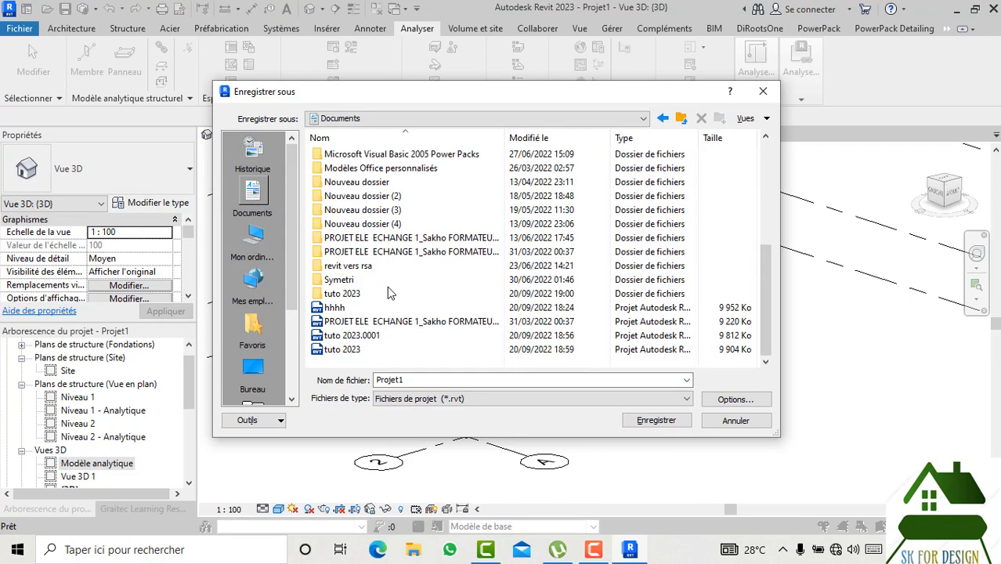
{"action": "double_click", "coordinate": [413, 380]}
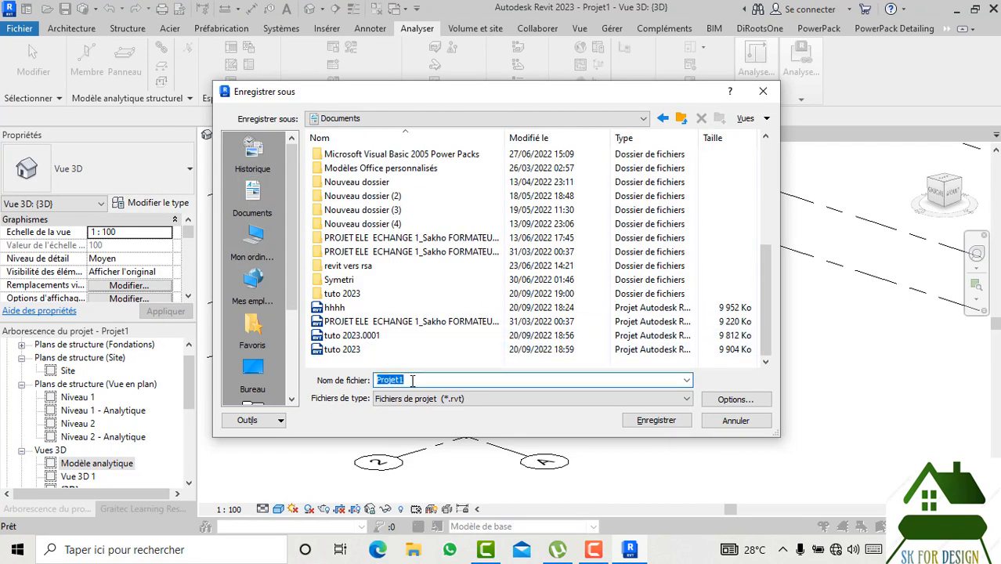
- Create a new folder with its default name inside Documents and open it as the save location
{"action": "right_click", "coordinate": [411, 353]}
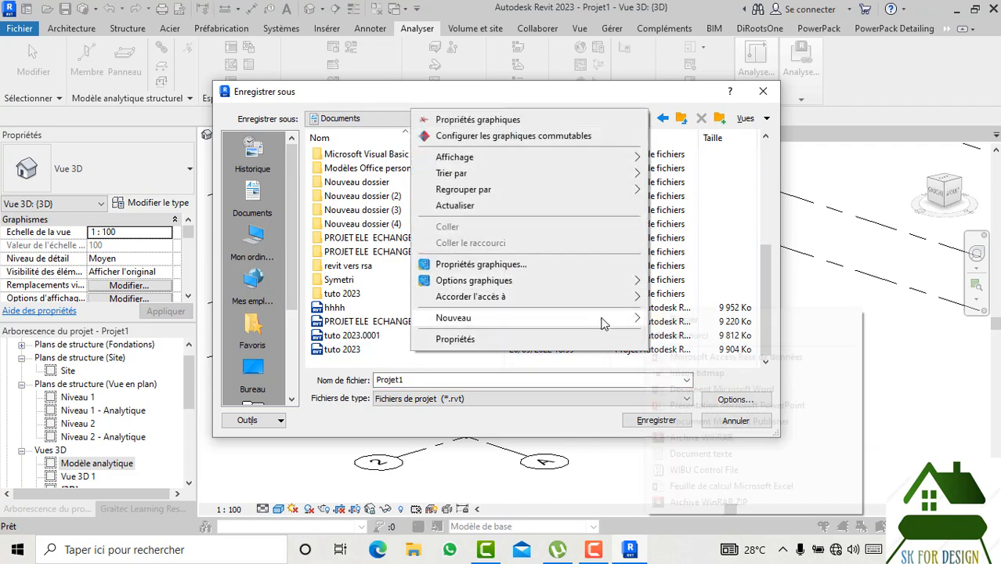
{"action": "mouse_move", "coordinate": [610, 319]}
{"action": "left_click", "coordinate": [666, 320]}
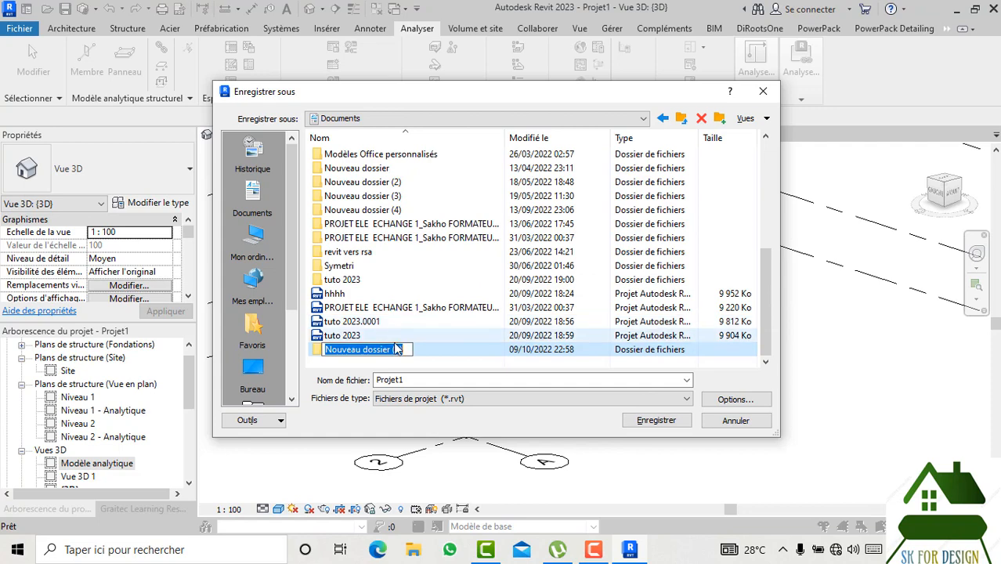
{"action": "left_click", "coordinate": [438, 351]}
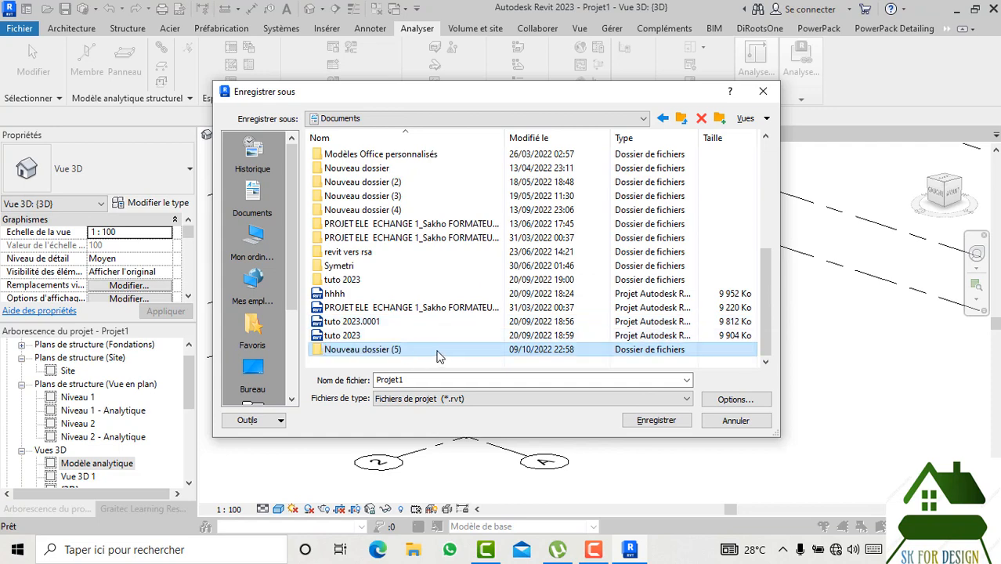
{"action": "double_click", "coordinate": [398, 355]}
- Name the project file S10, accept the file save options and save it in the new folder
{"action": "double_click", "coordinate": [392, 380]}
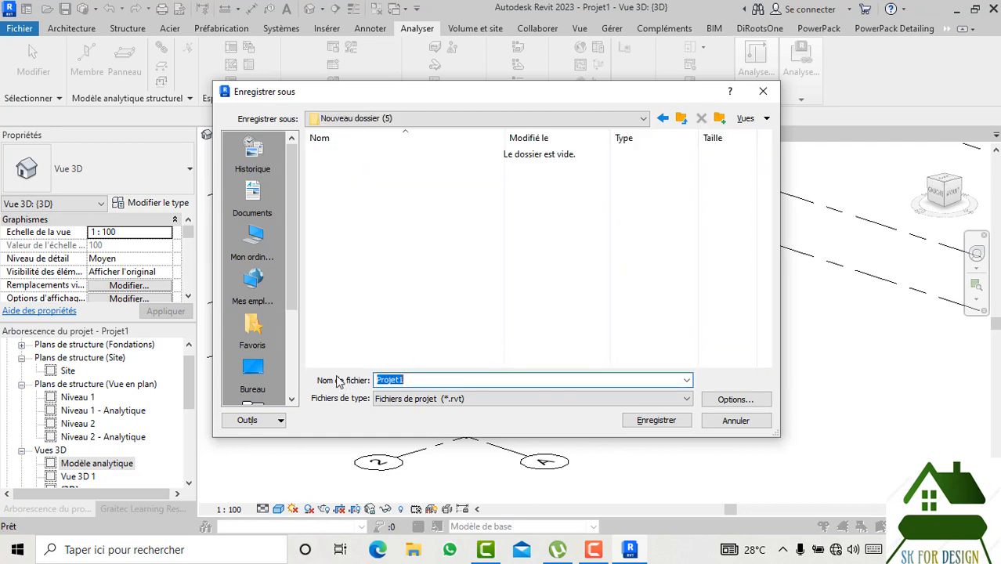
{"action": "type", "text": "S10"}
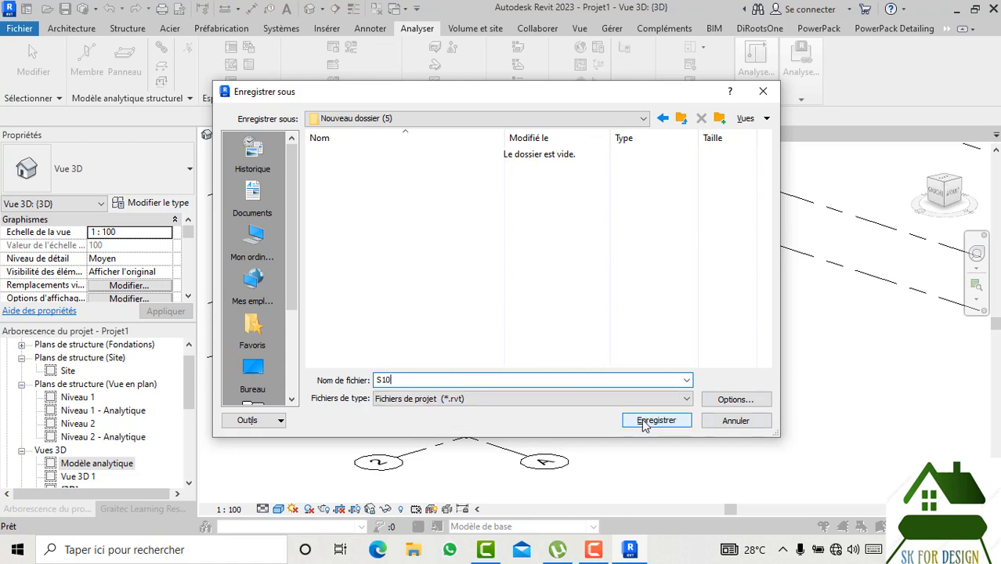
{"action": "left_click", "coordinate": [719, 402]}
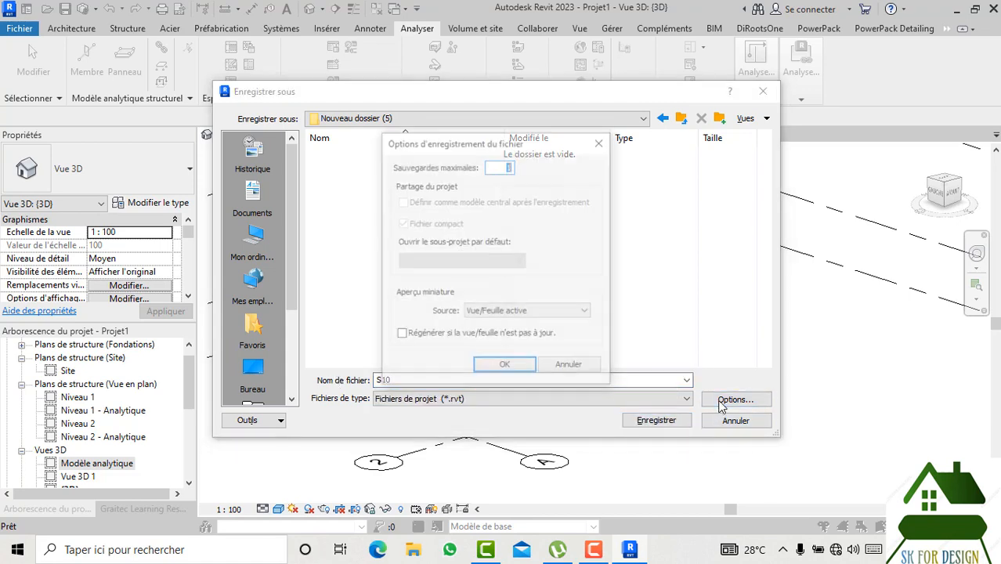
{"action": "left_click", "coordinate": [505, 363]}
{"action": "left_click", "coordinate": [656, 421]}
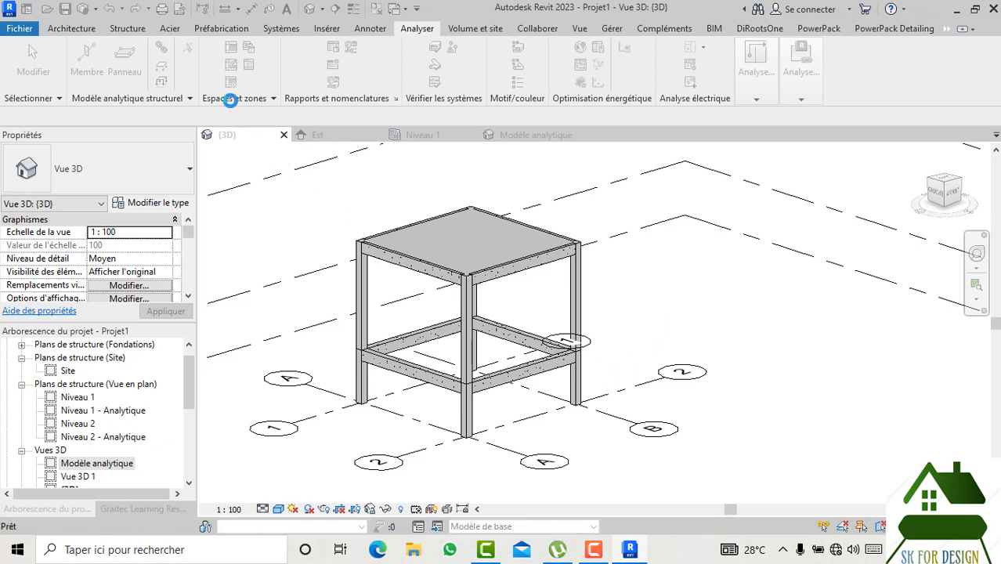
- Launch the analytical automation tool and open the script Physique à analytique pour les bâtiments
{"action": "left_click", "coordinate": [188, 50]}
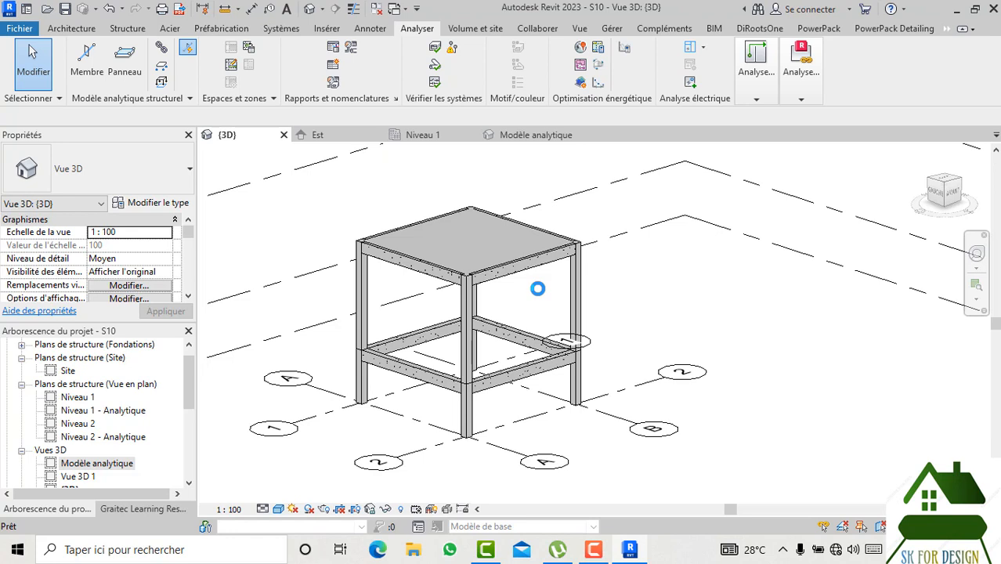
{"action": "key", "text": "Escape"}
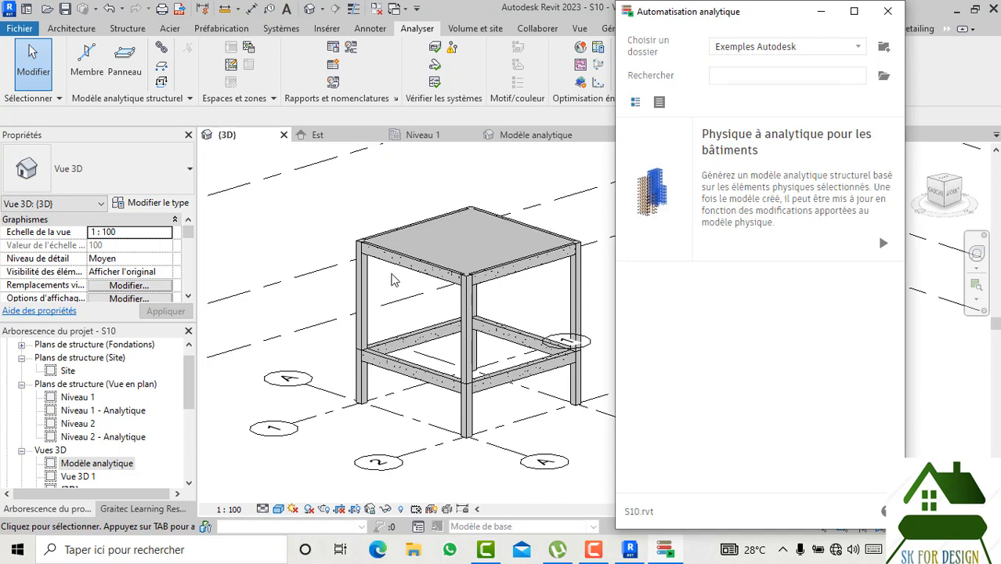
{"action": "scroll", "coordinate": [145, 272], "scroll_direction": "down", "scroll_amount": 5}
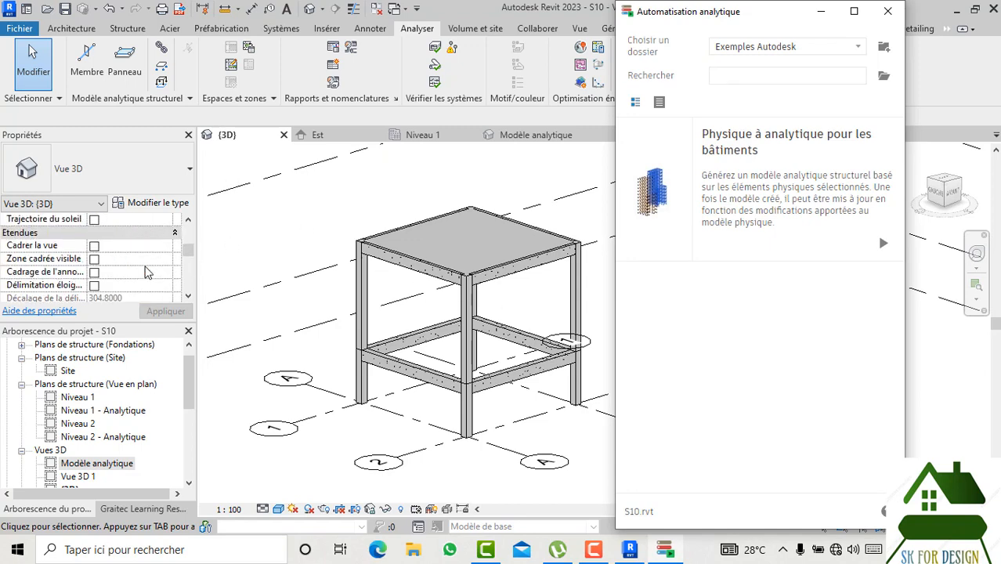
{"action": "scroll", "coordinate": [145, 272], "scroll_direction": "down", "scroll_amount": 3}
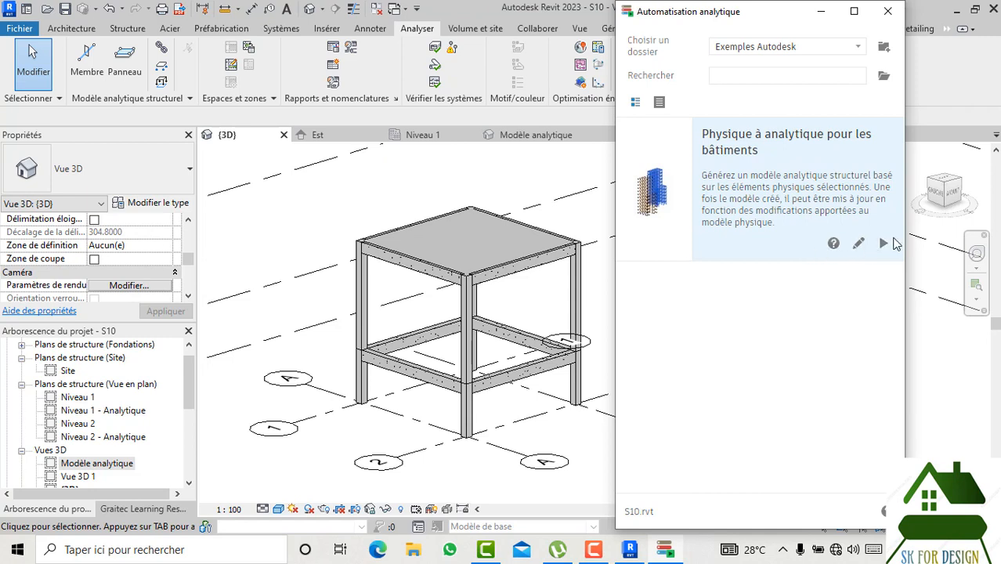
{"action": "left_click", "coordinate": [884, 244]}
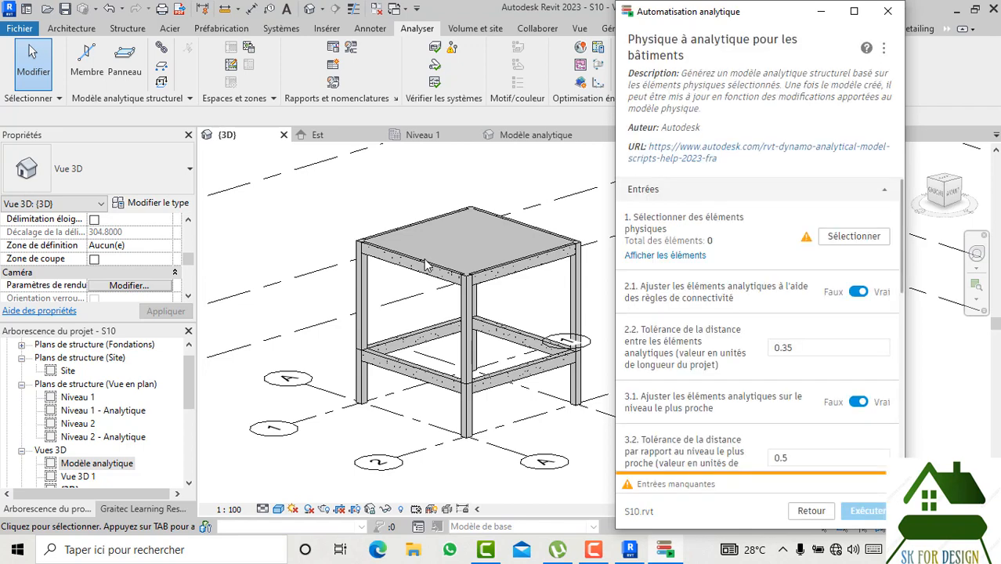
- Select the whole frame with its columns, beams and floor as physical elements, run the script and close the tool
{"action": "left_click", "coordinate": [845, 236]}
{"action": "middle_click_drag", "start_coordinate": [559, 262], "coordinate": [421, 248]}
{"action": "left_click_drag", "start_coordinate": [227, 188], "coordinate": [518, 435]}
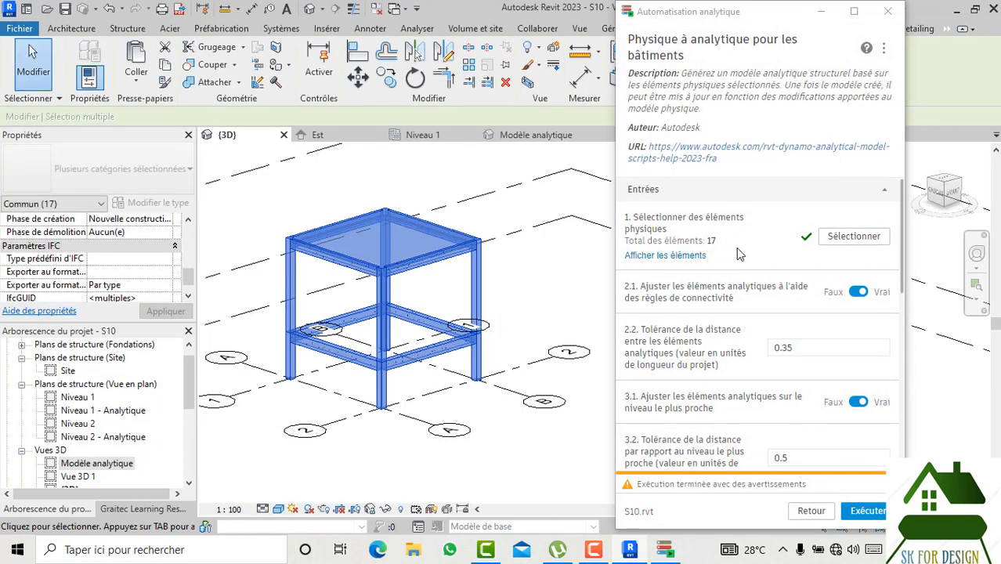
{"action": "left_click", "coordinate": [863, 511]}
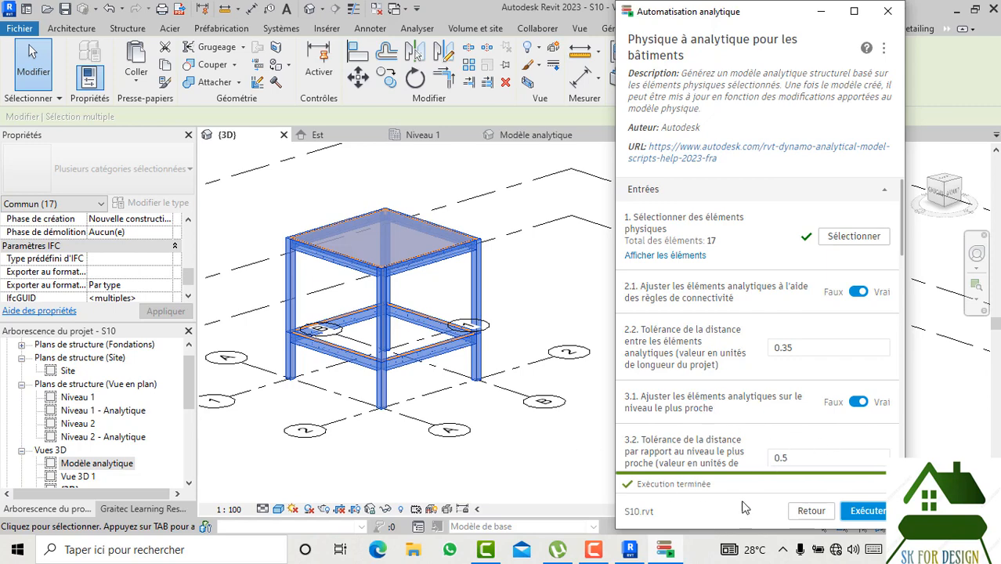
{"action": "left_click", "coordinate": [889, 11]}
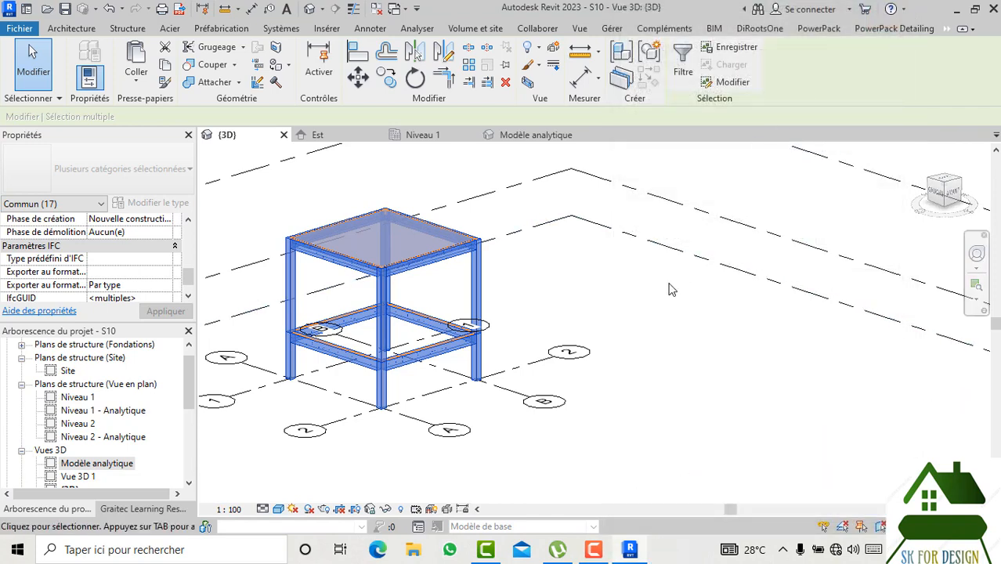
{"action": "left_click", "coordinate": [593, 292]}
- Start the analytical Membre command and examine its structural role, profile type and material options in the properties
{"action": "scroll", "coordinate": [345, 253], "scroll_direction": "up", "scroll_amount": 5}
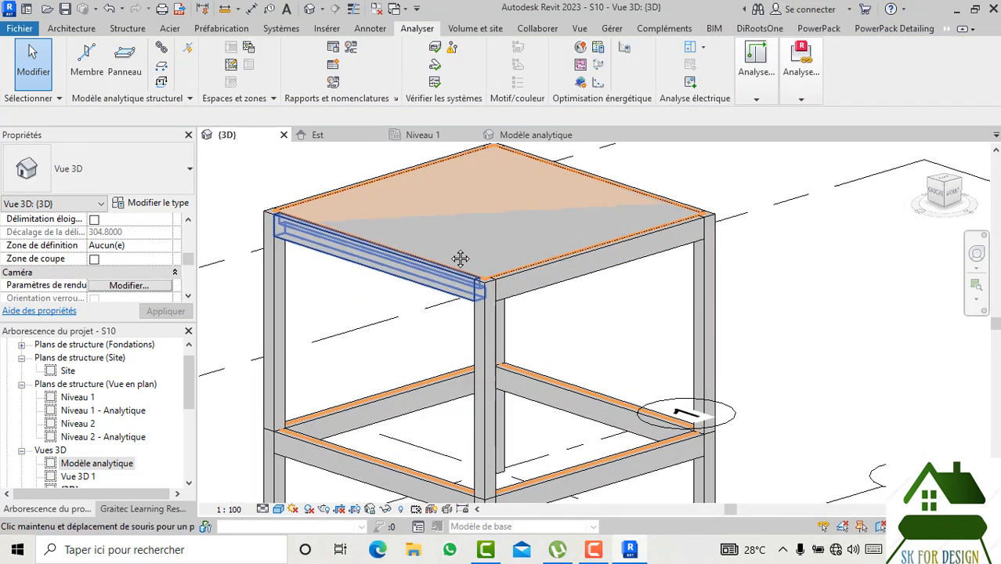
{"action": "scroll", "coordinate": [449, 265], "scroll_direction": "down", "scroll_amount": 1}
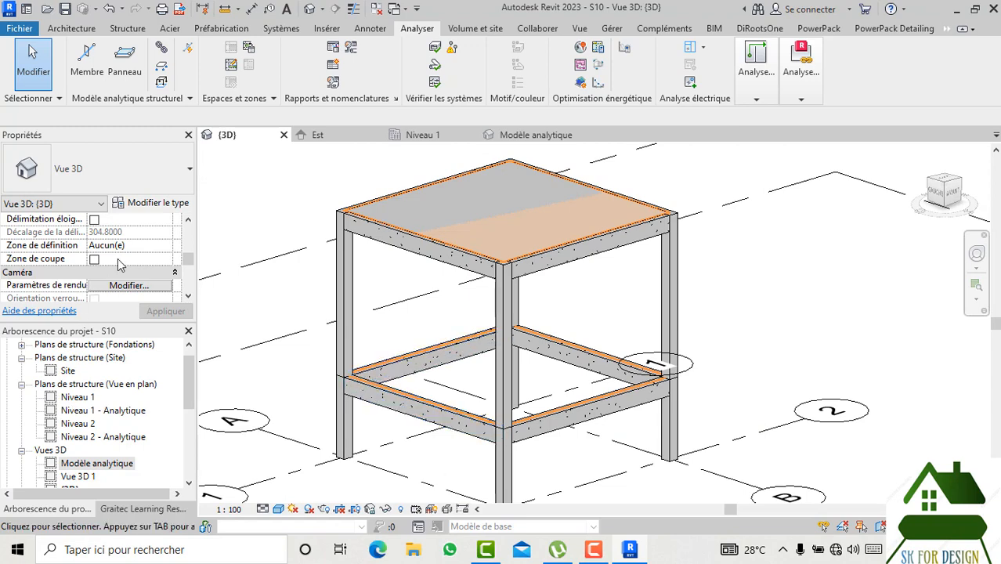
{"action": "scroll", "coordinate": [460, 411], "scroll_direction": "down", "scroll_amount": 2}
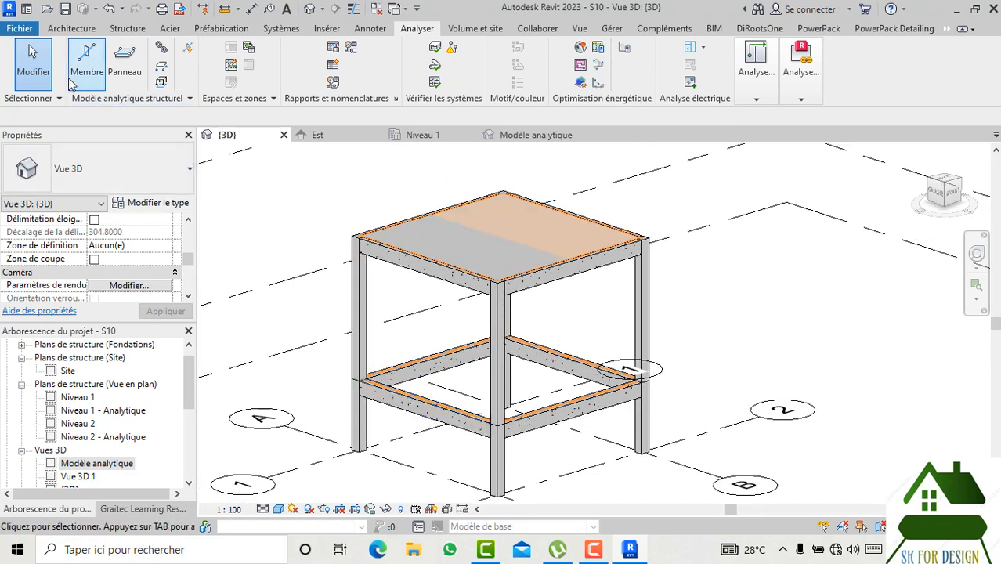
{"action": "left_click", "coordinate": [88, 62]}
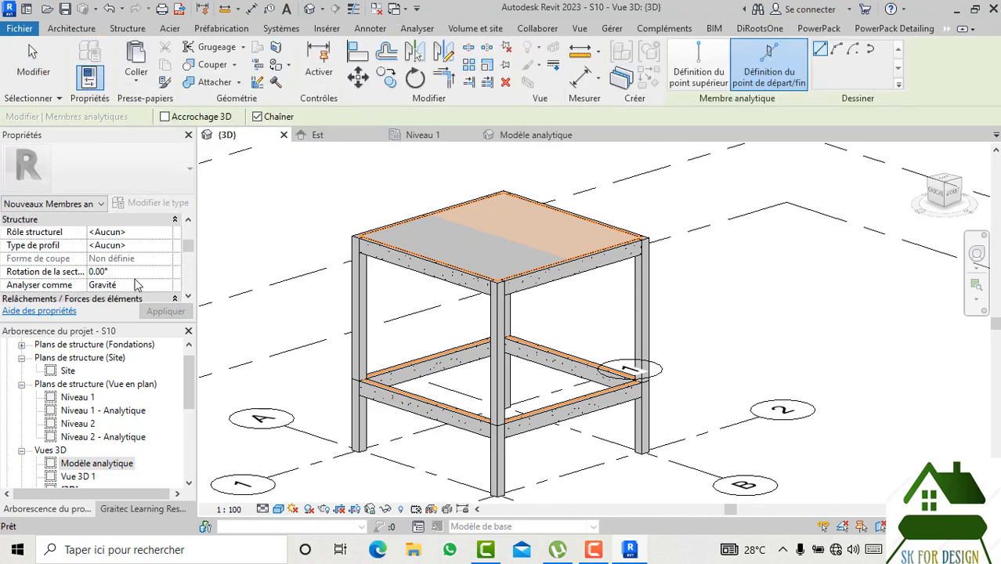
{"action": "scroll", "coordinate": [140, 259], "scroll_direction": "up", "scroll_amount": 2}
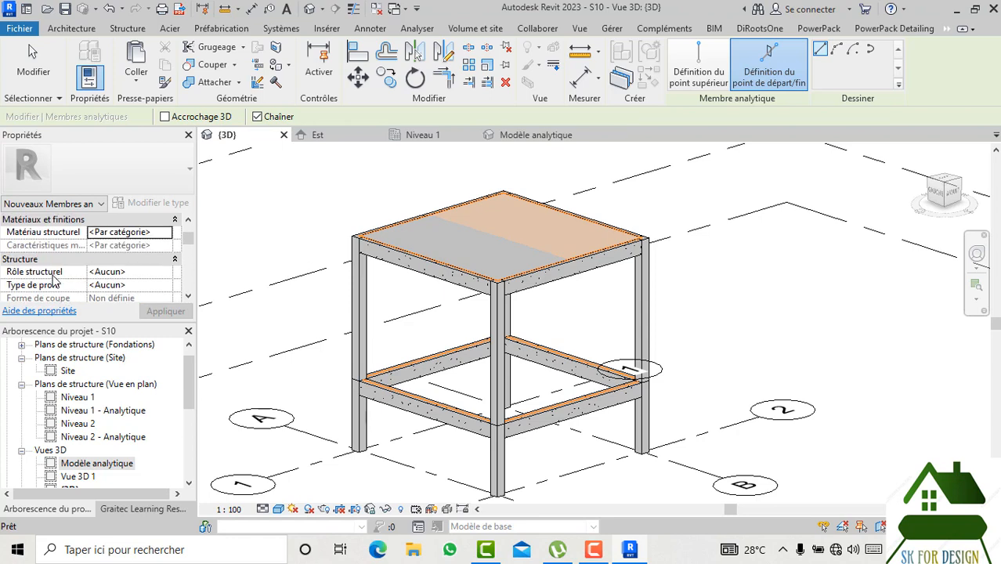
{"action": "left_click", "coordinate": [168, 272]}
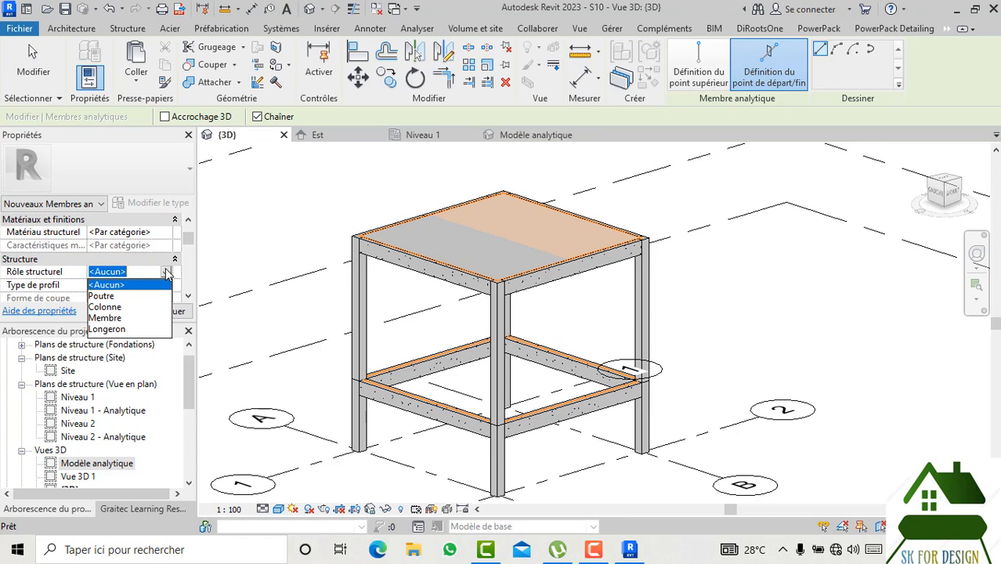
{"action": "left_click", "coordinate": [168, 272]}
{"action": "left_click", "coordinate": [167, 272]}
{"action": "left_click", "coordinate": [167, 272]}
{"action": "left_click", "coordinate": [167, 272]}
{"action": "left_click", "coordinate": [167, 272]}
{"action": "left_click", "coordinate": [167, 272]}
{"action": "left_click", "coordinate": [168, 272]}
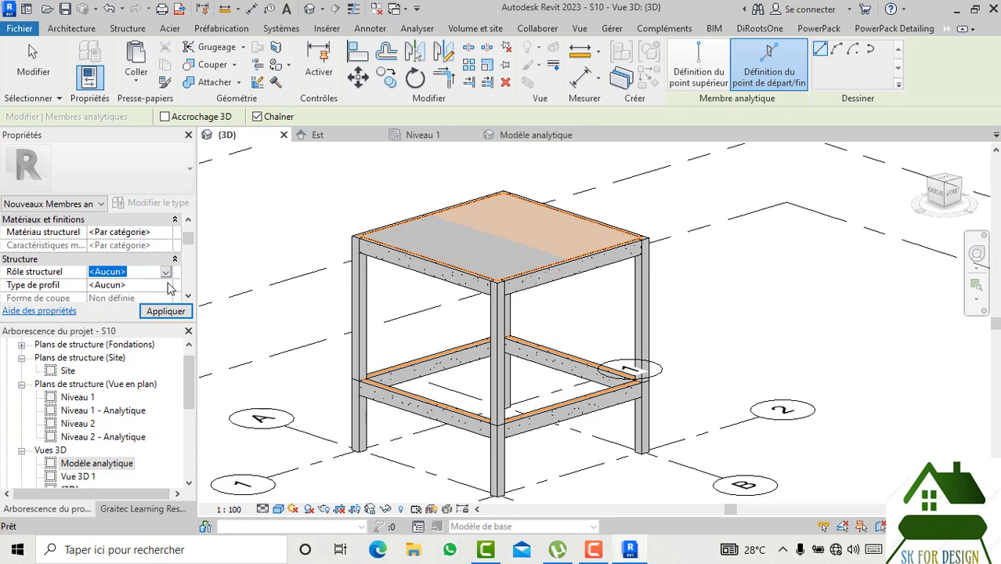
{"action": "left_click", "coordinate": [168, 285]}
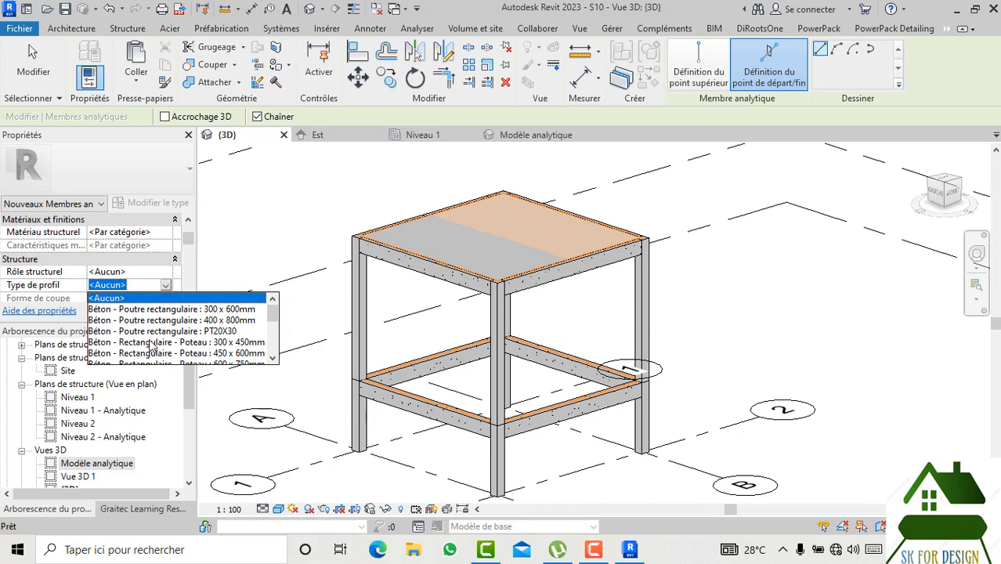
{"action": "left_click", "coordinate": [165, 287]}
{"action": "scroll", "coordinate": [160, 268], "scroll_direction": "down", "scroll_amount": 2}
{"action": "scroll", "coordinate": [160, 268], "scroll_direction": "up", "scroll_amount": 2}
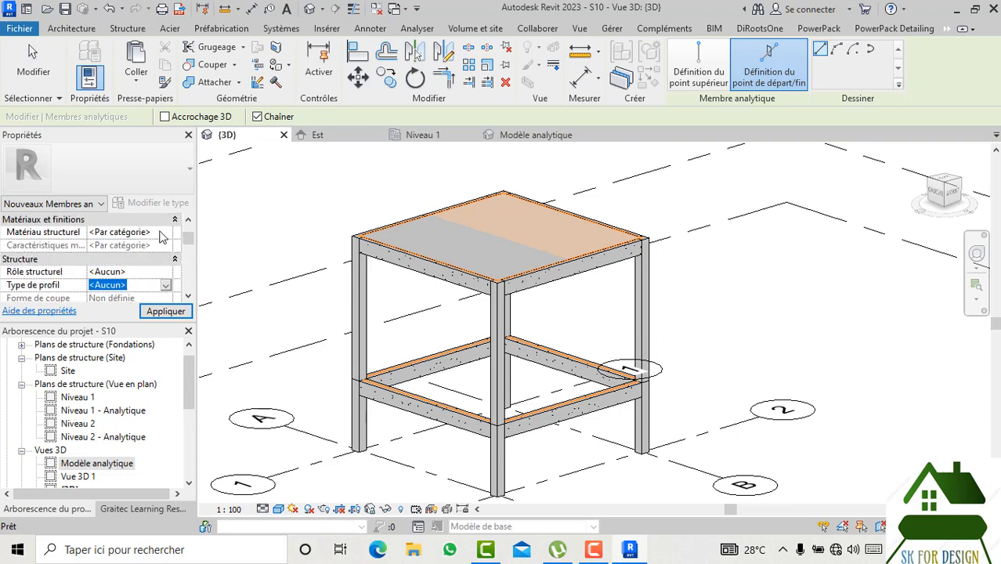
{"action": "scroll", "coordinate": [281, 221], "scroll_direction": "down", "scroll_amount": 2}
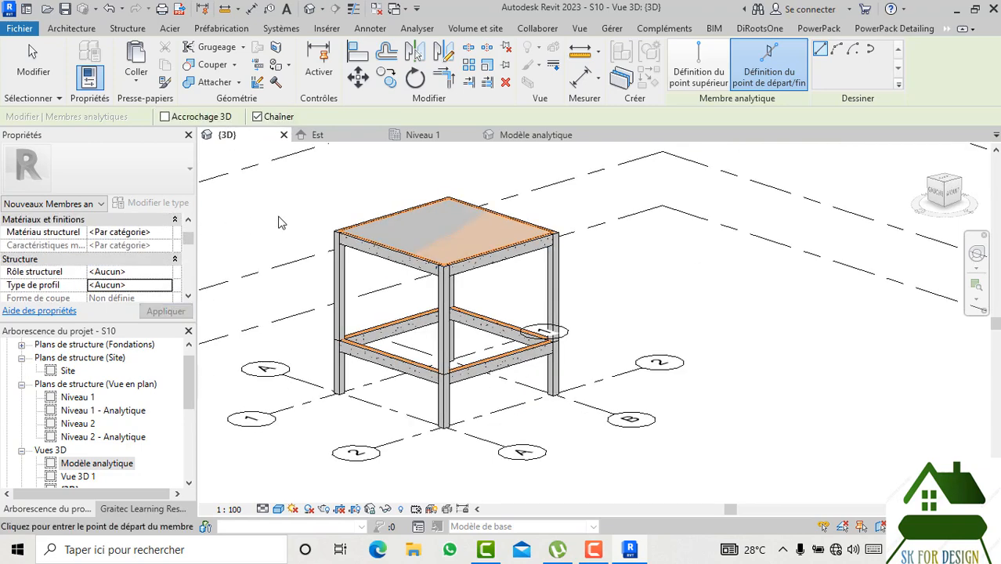
- Leave the member command and inspect the properties of a lower beam's analytical member in the Modèle analytique view
{"action": "left_click", "coordinate": [549, 134]}
{"action": "scroll", "coordinate": [610, 320], "scroll_direction": "down", "scroll_amount": 4}
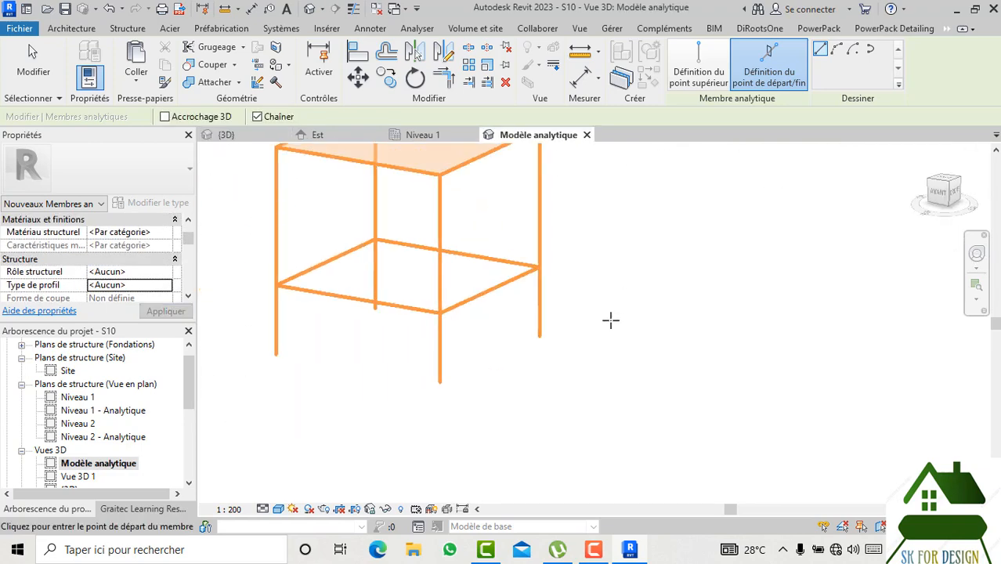
{"action": "key", "text": "Escape"}
{"action": "key", "text": "Escape"}
{"action": "left_click", "coordinate": [468, 350]}
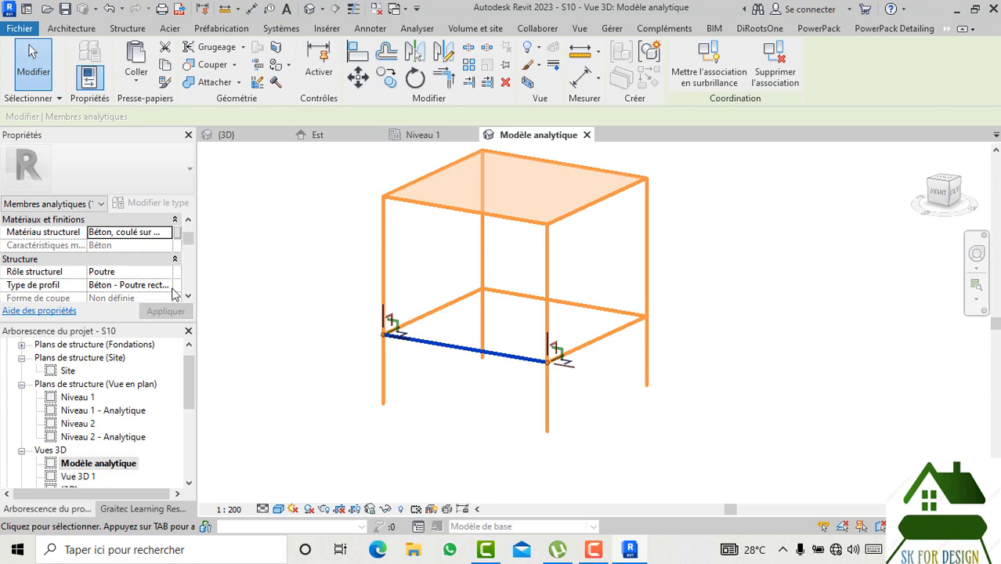
{"action": "left_click", "coordinate": [483, 433]}
{"action": "left_click", "coordinate": [505, 357]}
{"action": "middle_click_drag", "start_coordinate": [474, 392], "coordinate": [466, 423]}
{"action": "scroll", "coordinate": [743, 370], "scroll_direction": "down", "scroll_amount": 1}
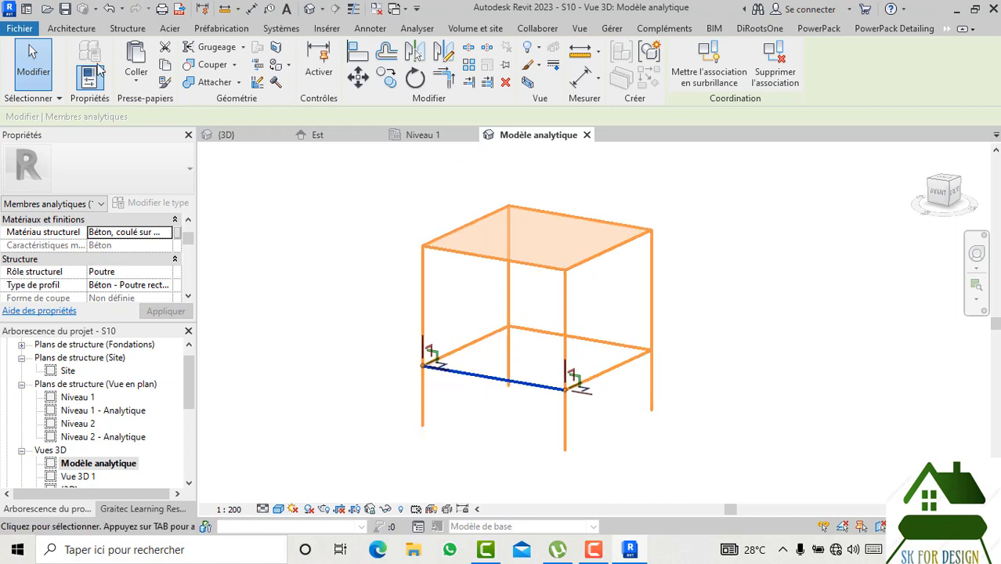
- Save the project and hide the analytical model in the {3D} view
{"action": "left_click", "coordinate": [65, 8]}
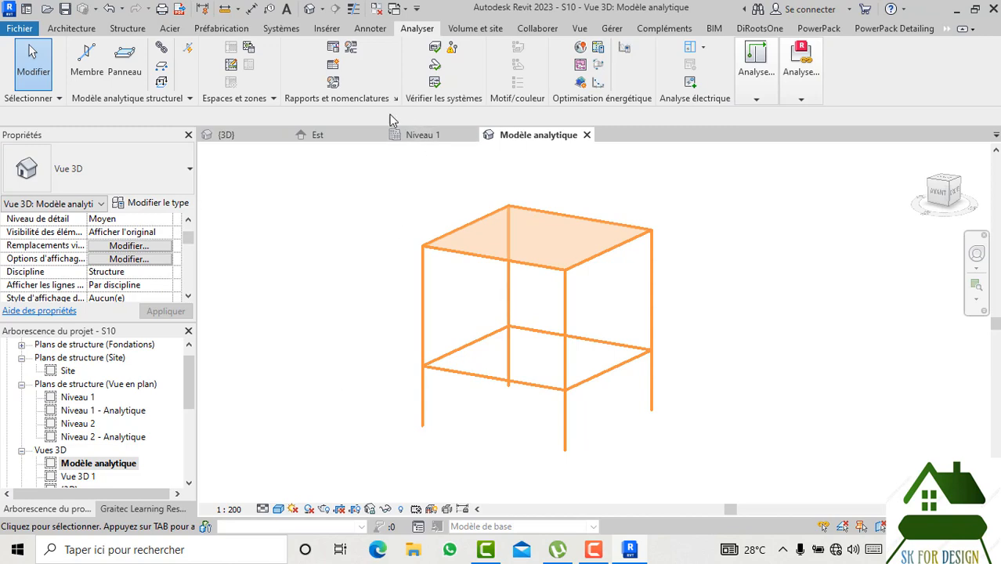
{"action": "left_click", "coordinate": [232, 135]}
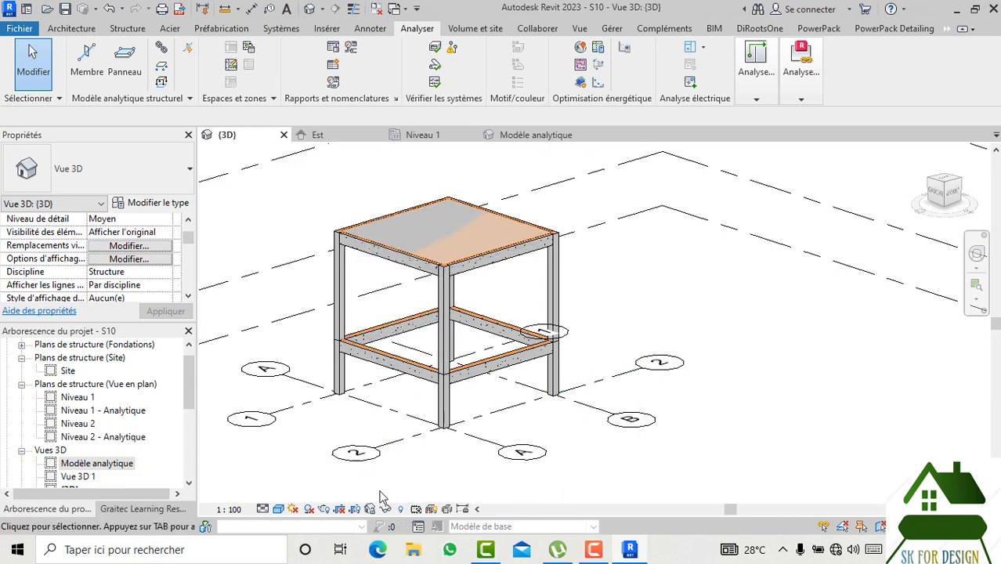
{"action": "left_click", "coordinate": [431, 511]}
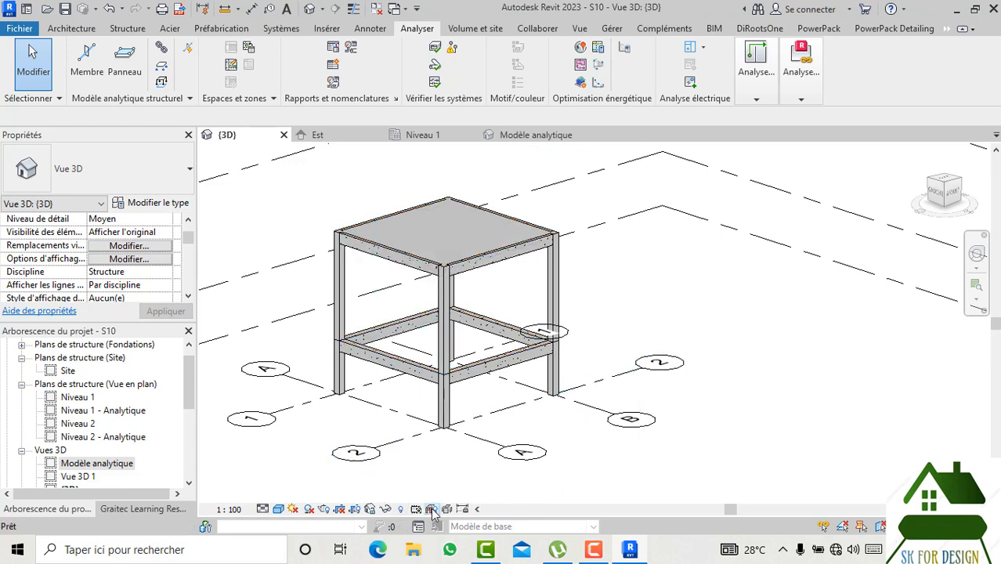
- Isolate the analytical floor panel in the Modèle analytique view with a selection filter and inspect its material, structural role and thickness
{"action": "left_click", "coordinate": [536, 136]}
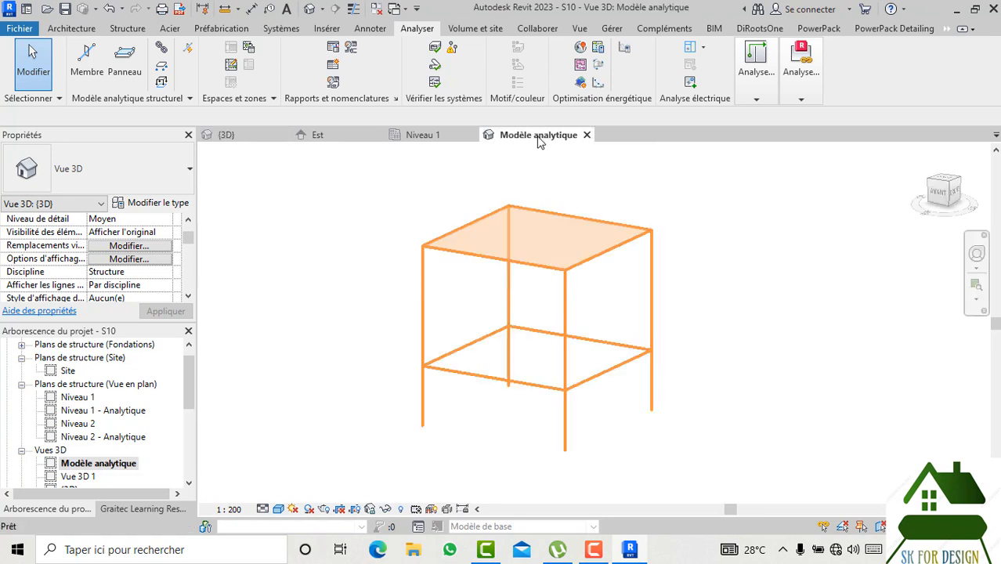
{"action": "scroll", "coordinate": [543, 245], "scroll_direction": "up", "scroll_amount": 2}
{"action": "scroll", "coordinate": [647, 261], "scroll_direction": "down", "scroll_amount": 1}
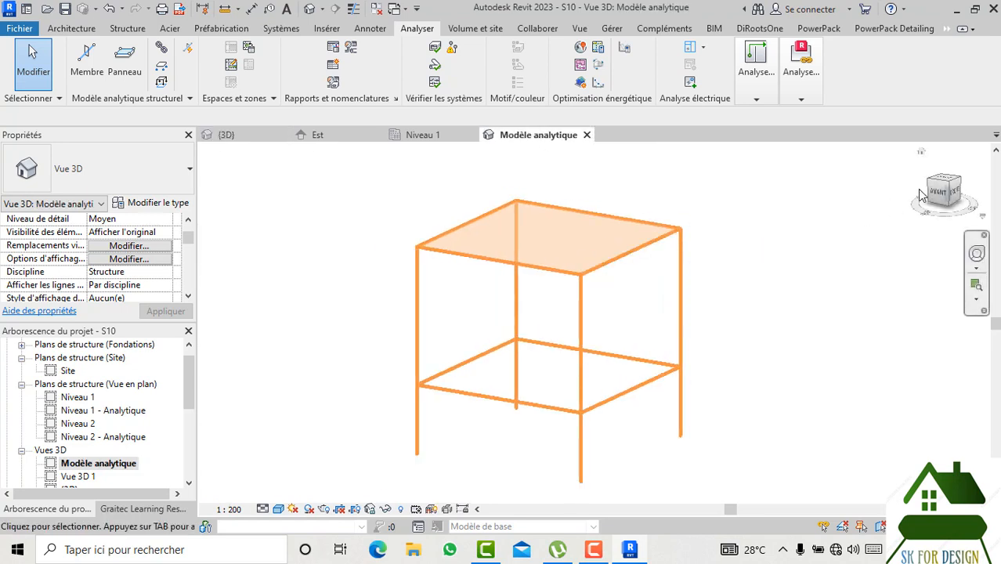
{"action": "mouse_move", "coordinate": [951, 196]}
{"action": "left_mouse_down"}
{"action": "mouse_move", "coordinate": [901, 192]}
{"action": "mouse_move", "coordinate": [945, 200]}
{"action": "mouse_move", "coordinate": [943, 210]}
{"action": "left_mouse_up"}
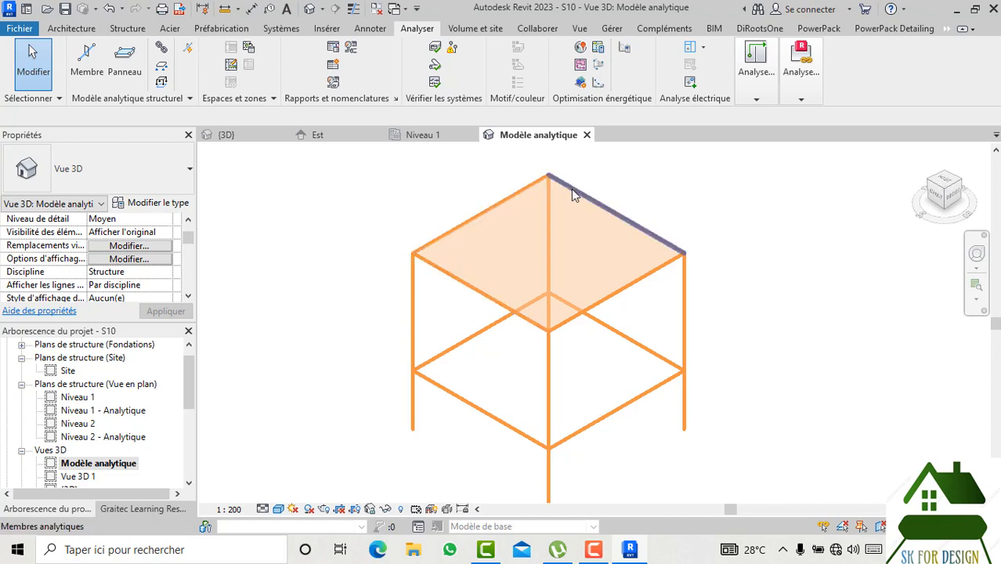
{"action": "left_click_drag", "start_coordinate": [616, 343], "coordinate": [552, 291]}
{"action": "left_click", "coordinate": [684, 67]}
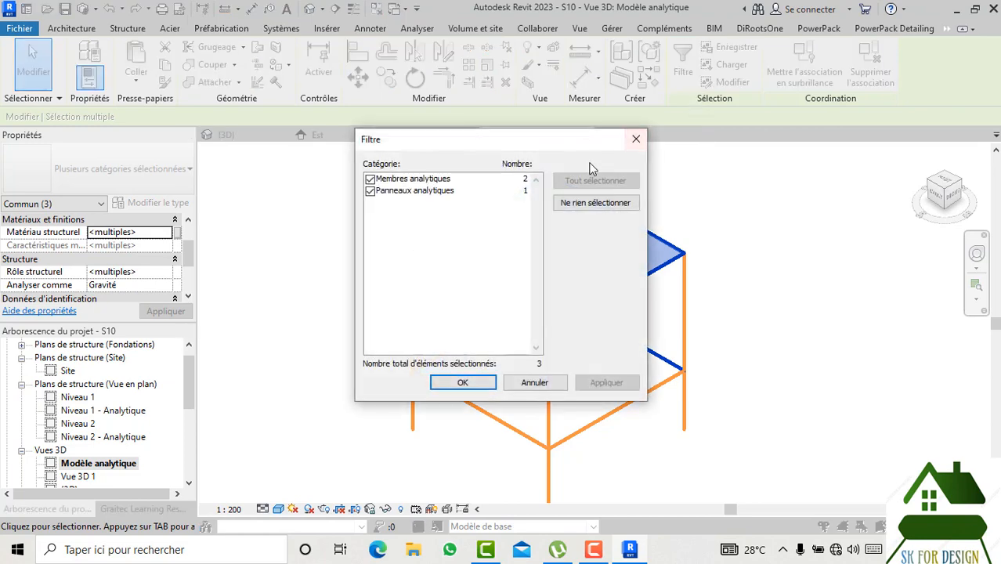
{"action": "left_click", "coordinate": [370, 178]}
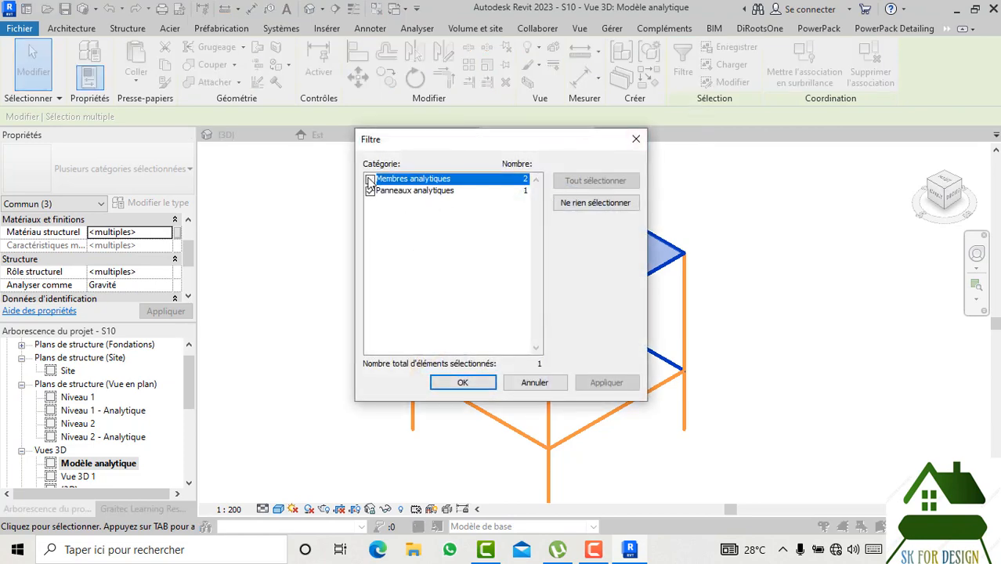
{"action": "left_click", "coordinate": [462, 382]}
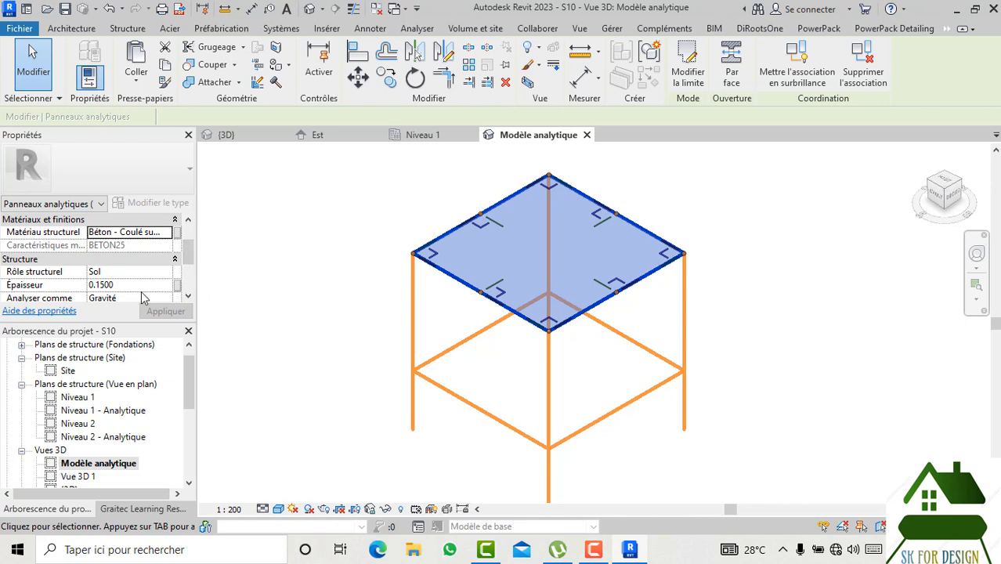
{"action": "scroll", "coordinate": [141, 291], "scroll_direction": "down", "scroll_amount": 1}
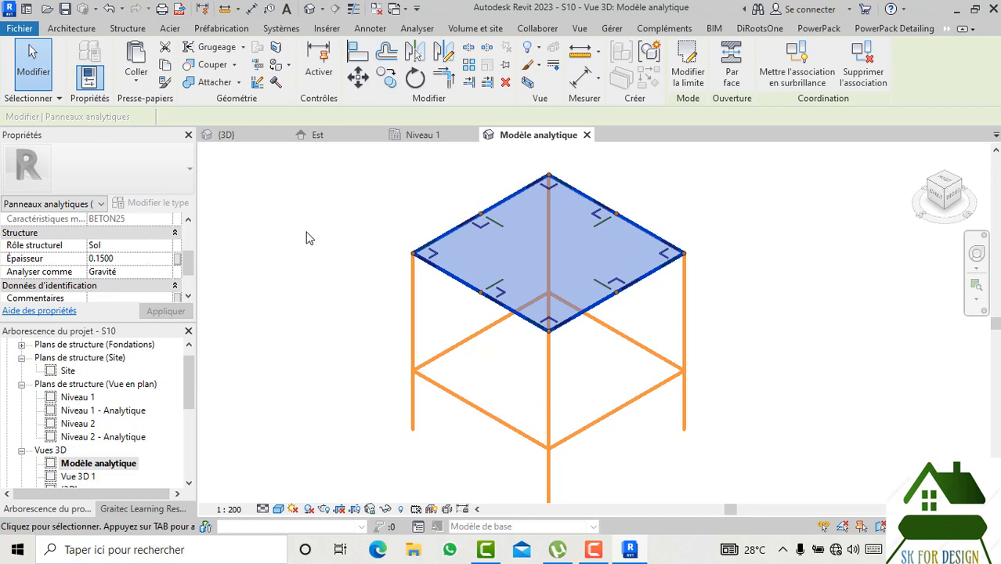
{"action": "left_click", "coordinate": [371, 213]}
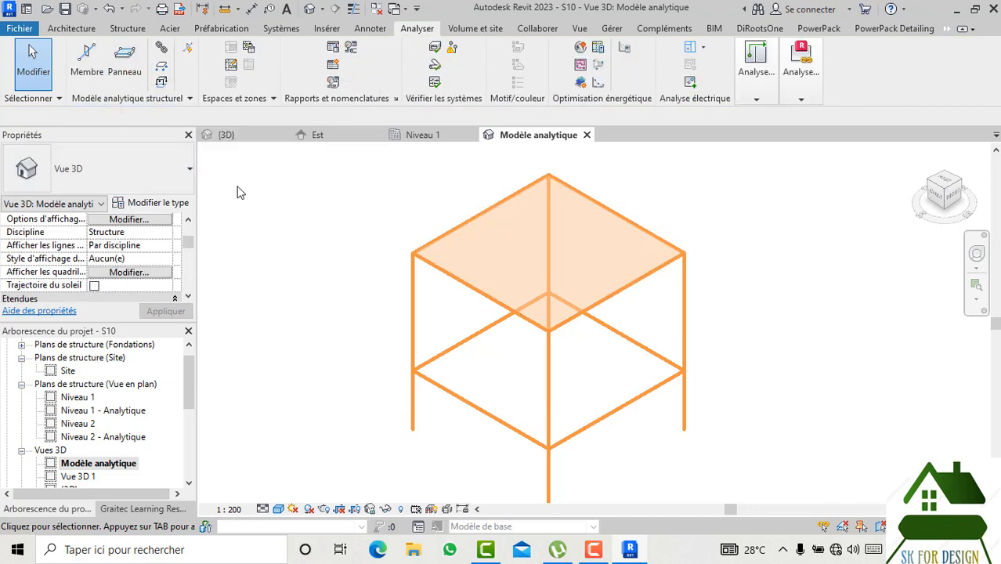
- Start the structural load command and examine the concentrated load's type, load case and force properties
{"action": "left_click", "coordinate": [161, 82]}
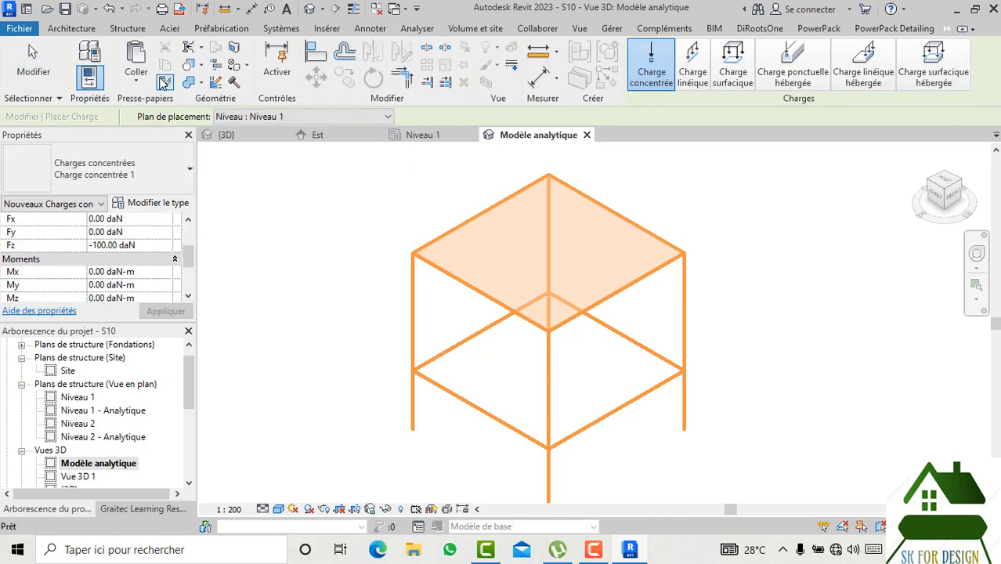
{"action": "scroll", "coordinate": [132, 284], "scroll_direction": "up", "scroll_amount": 2}
{"action": "left_click", "coordinate": [130, 179]}
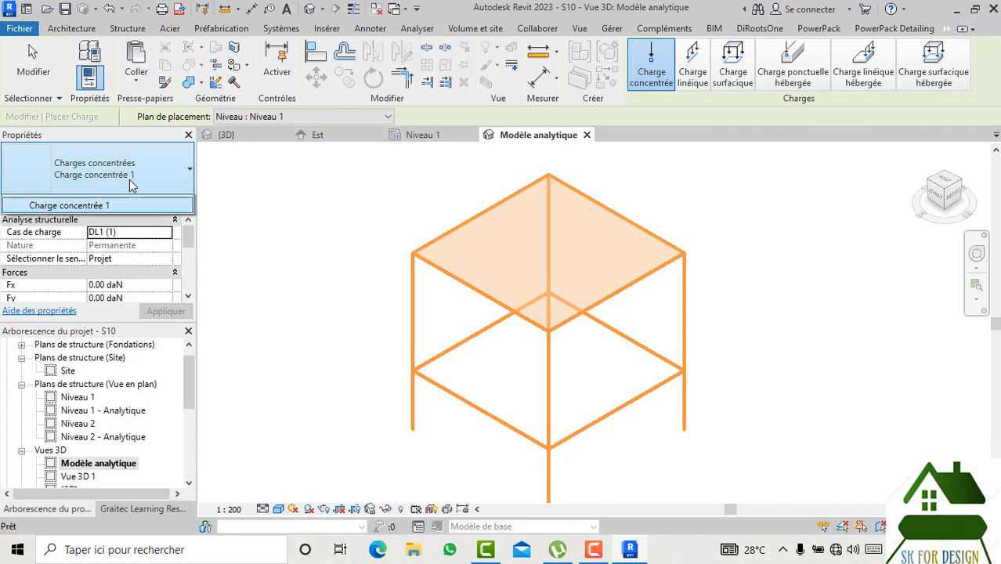
{"action": "left_click", "coordinate": [141, 194]}
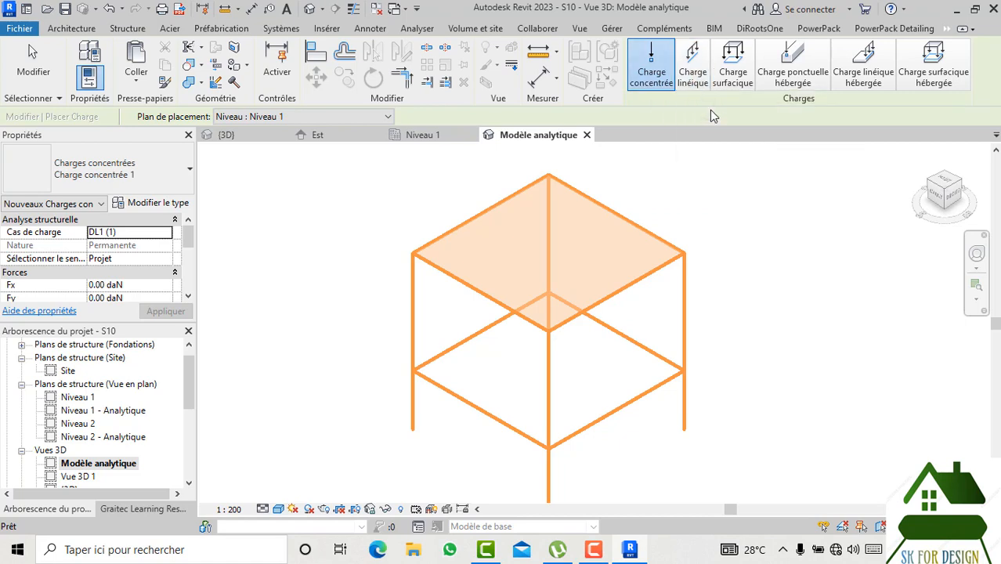
- Start a surface load and choose the rectangle boundary tool in the Niveau 2 structural plan
{"action": "left_click", "coordinate": [733, 65]}
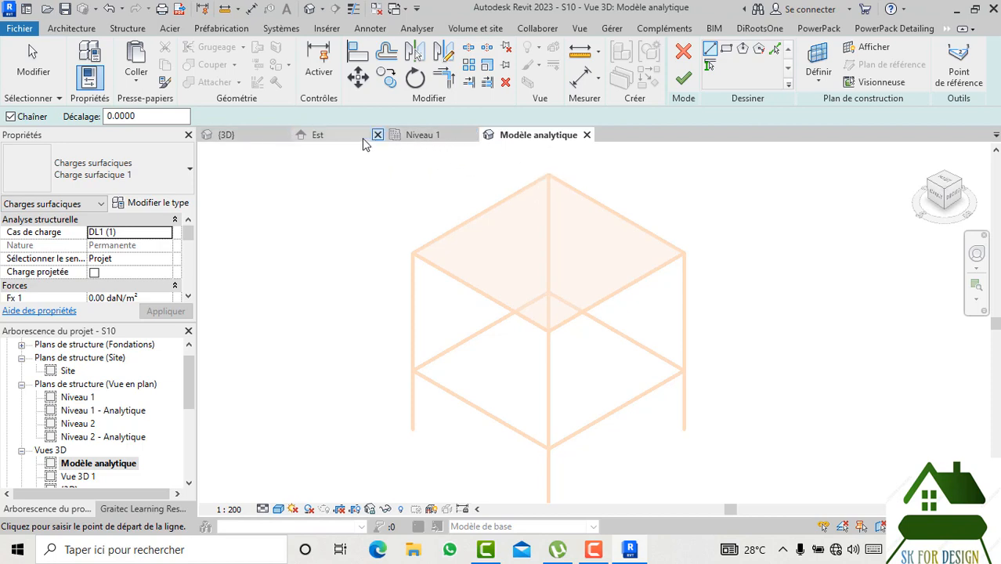
{"action": "left_click", "coordinate": [268, 135]}
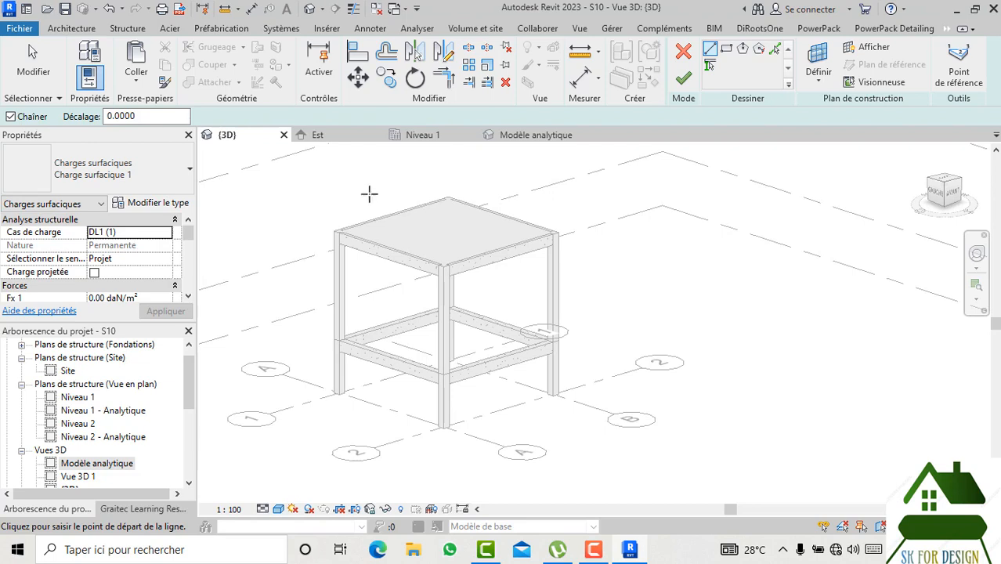
{"action": "scroll", "coordinate": [109, 438], "scroll_direction": "down", "scroll_amount": 1}
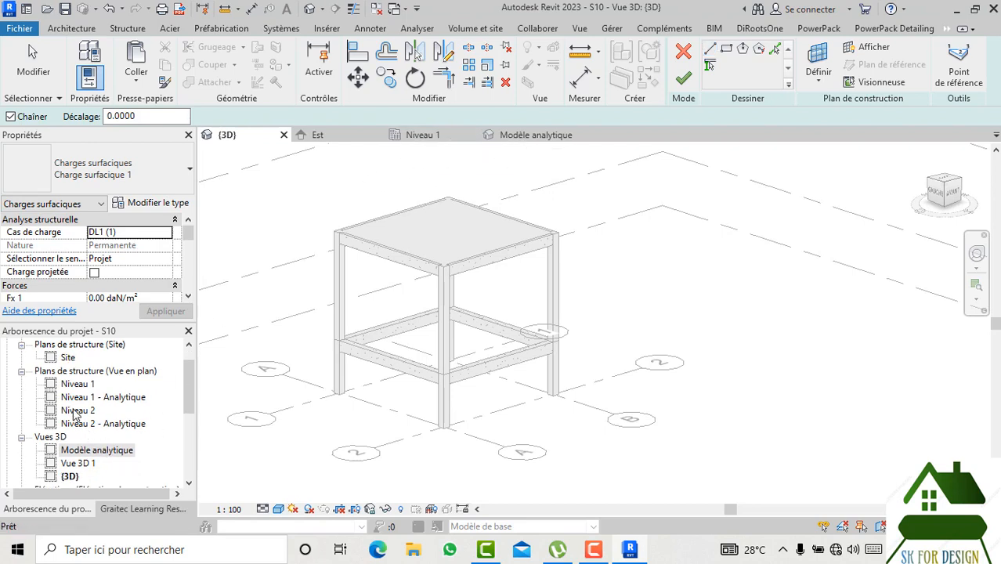
{"action": "double_click", "coordinate": [77, 411]}
{"action": "scroll", "coordinate": [705, 274], "scroll_direction": "up", "scroll_amount": 3}
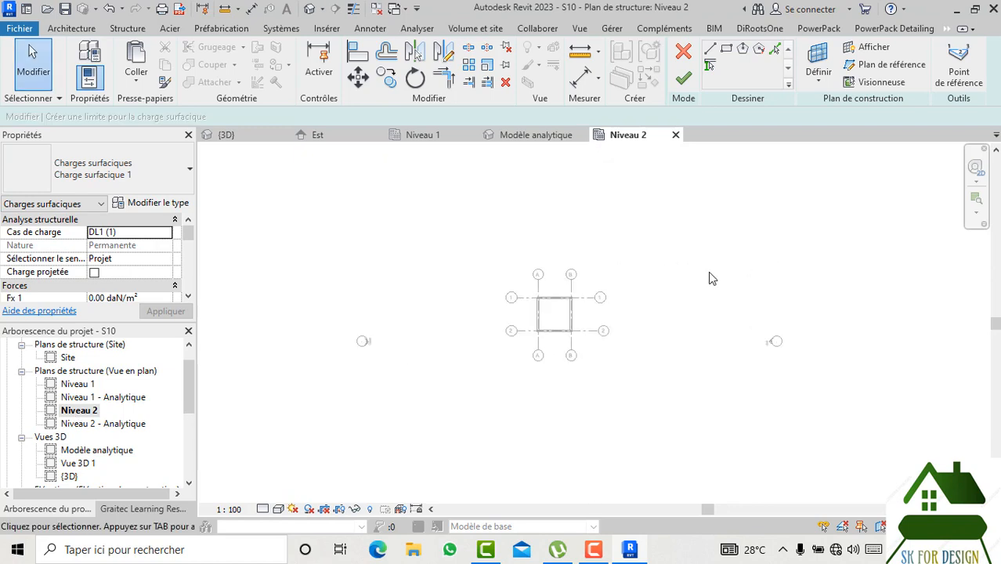
{"action": "middle_click_drag", "start_coordinate": [637, 347], "coordinate": [649, 308]}
{"action": "scroll", "coordinate": [649, 308], "scroll_direction": "down", "scroll_amount": 1}
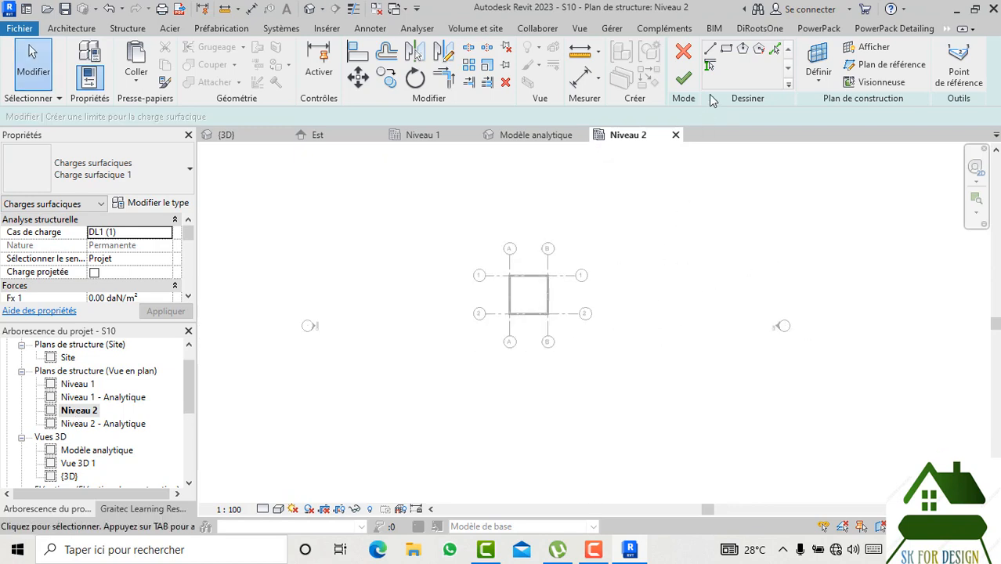
{"action": "left_click", "coordinate": [727, 52]}
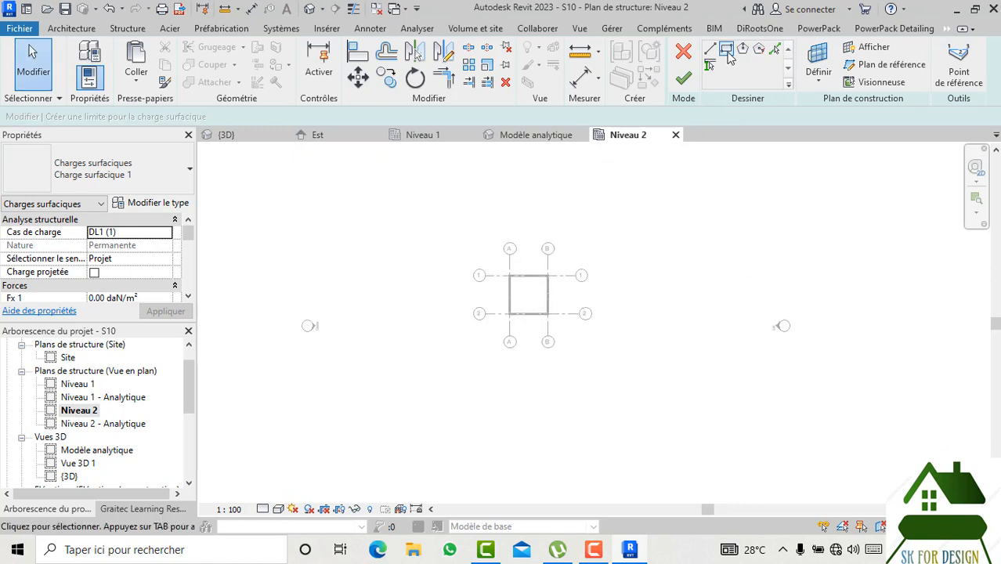
- Try load case LL1 (2) for the surface load, return it to DL1 (1) and discard the load sketch
{"action": "left_click", "coordinate": [167, 235]}
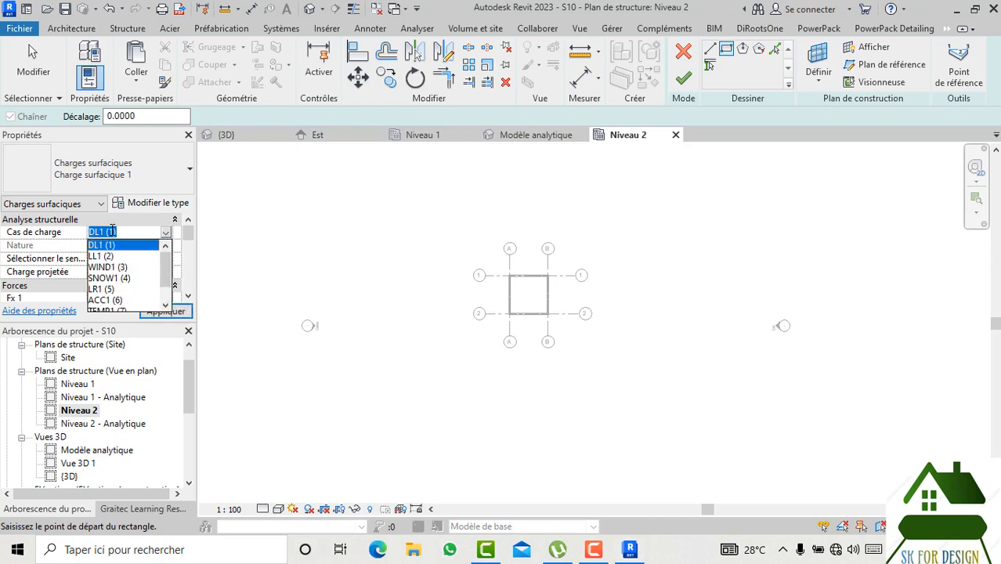
{"action": "left_click", "coordinate": [129, 245]}
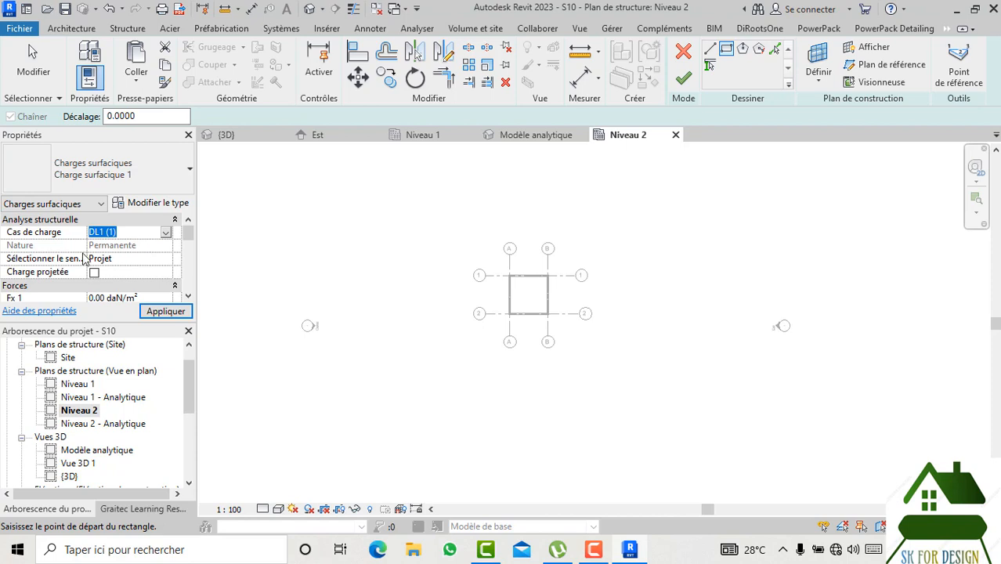
{"action": "left_click", "coordinate": [165, 234]}
{"action": "left_click", "coordinate": [116, 256]}
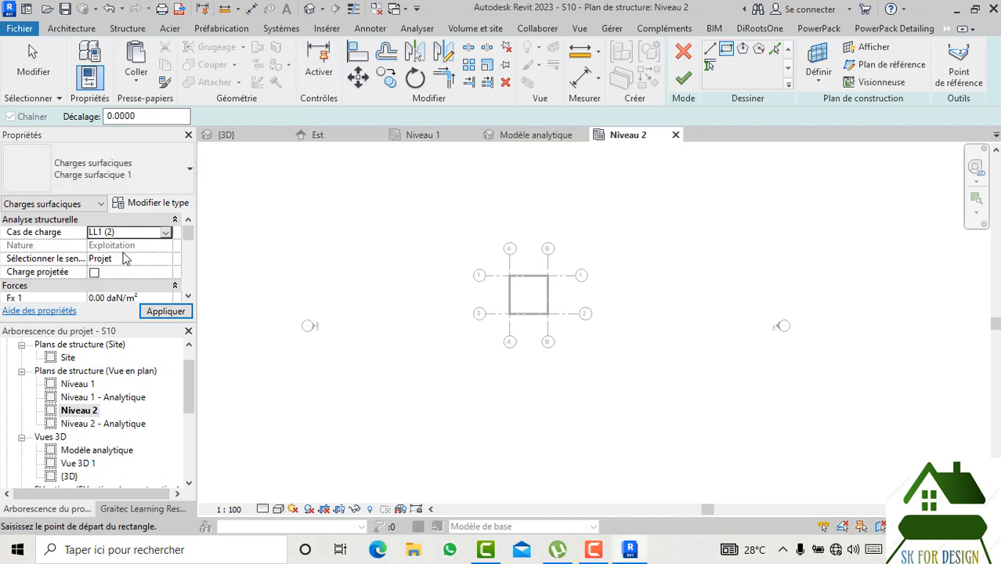
{"action": "left_click", "coordinate": [166, 234]}
{"action": "left_click", "coordinate": [134, 244]}
{"action": "left_click", "coordinate": [683, 51]}
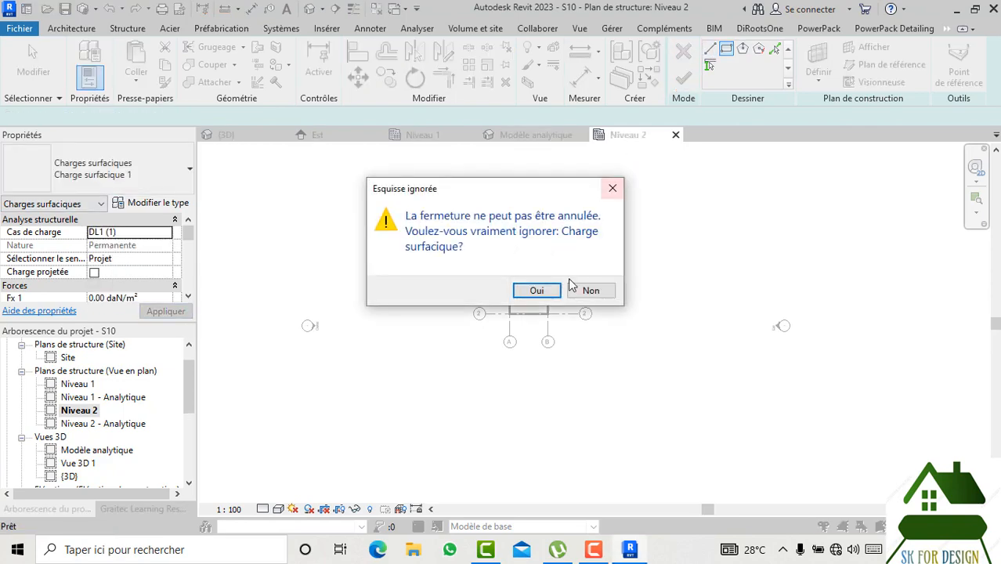
{"action": "left_click", "coordinate": [539, 293]}
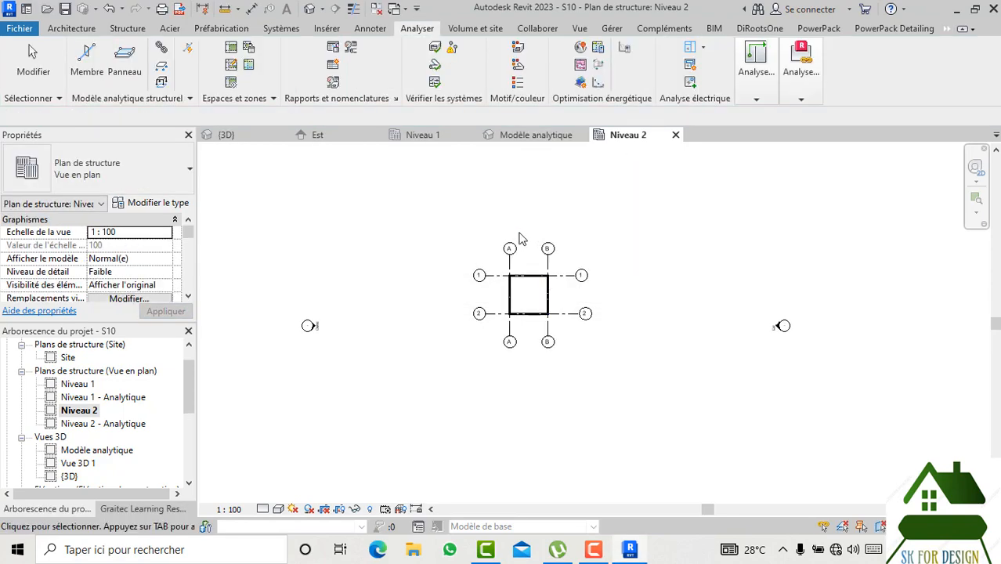
- Send the model from the Modèle analytique view to Robot Structural Analysis using direct integration
{"action": "left_click", "coordinate": [539, 136]}
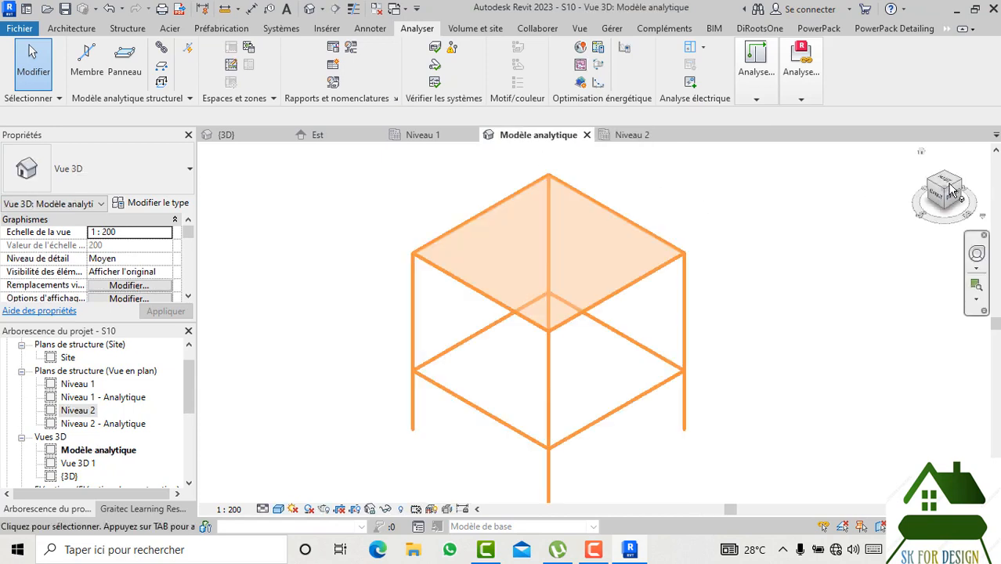
{"action": "left_click_drag", "start_coordinate": [946, 178], "coordinate": [949, 173]}
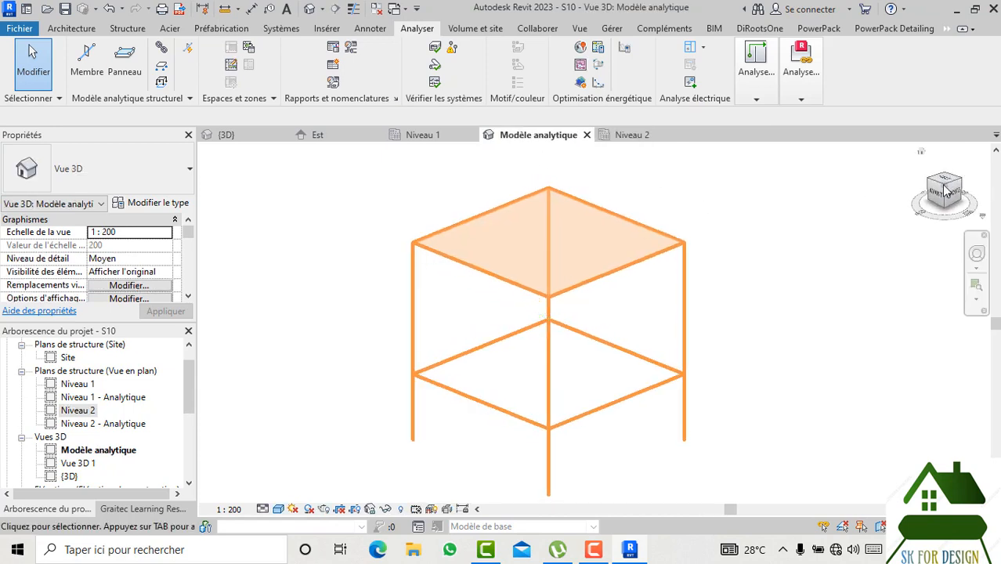
{"action": "mouse_move", "coordinate": [823, 307]}
{"action": "middle_mouse_down"}
{"action": "mouse_move", "coordinate": [818, 217]}
{"action": "mouse_move", "coordinate": [758, 288]}
{"action": "mouse_move", "coordinate": [790, 143]}
{"action": "middle_mouse_up"}
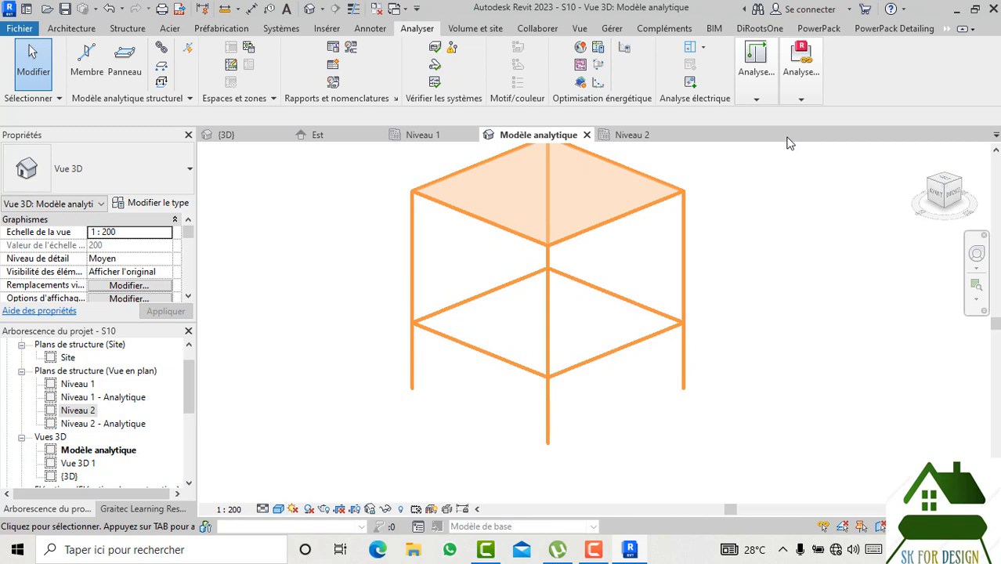
{"action": "left_click", "coordinate": [802, 100]}
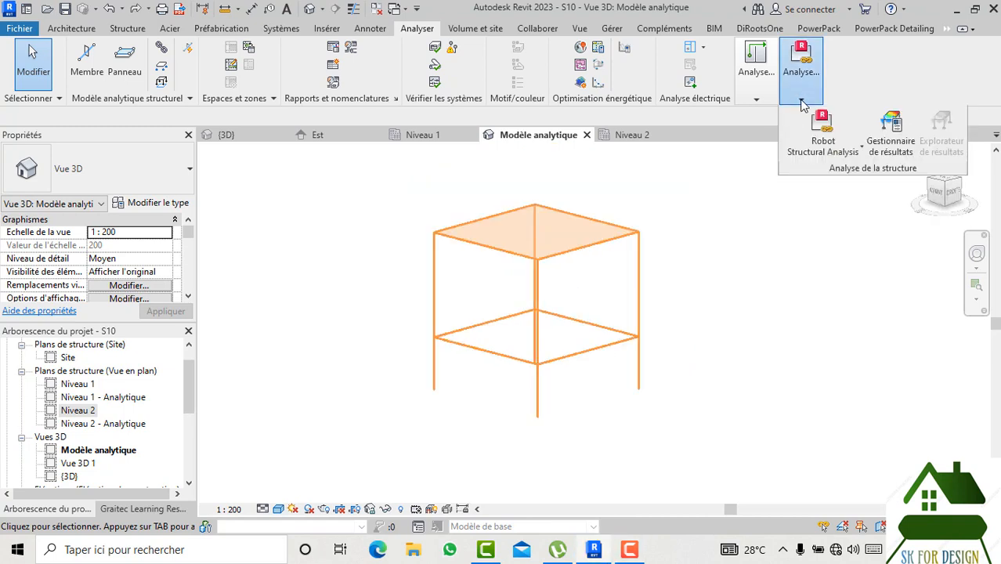
{"action": "left_click", "coordinate": [842, 157]}
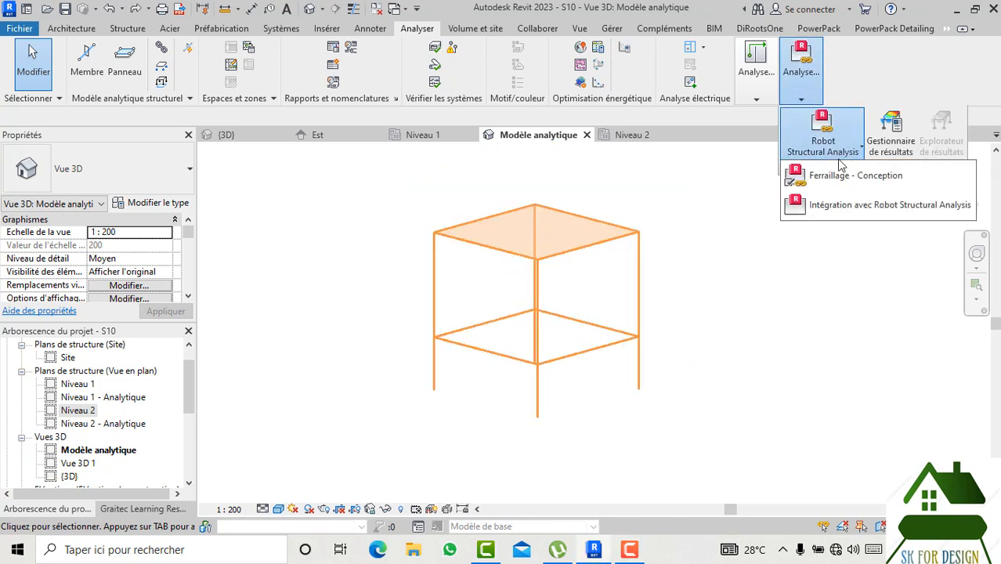
{"action": "left_click", "coordinate": [822, 211]}
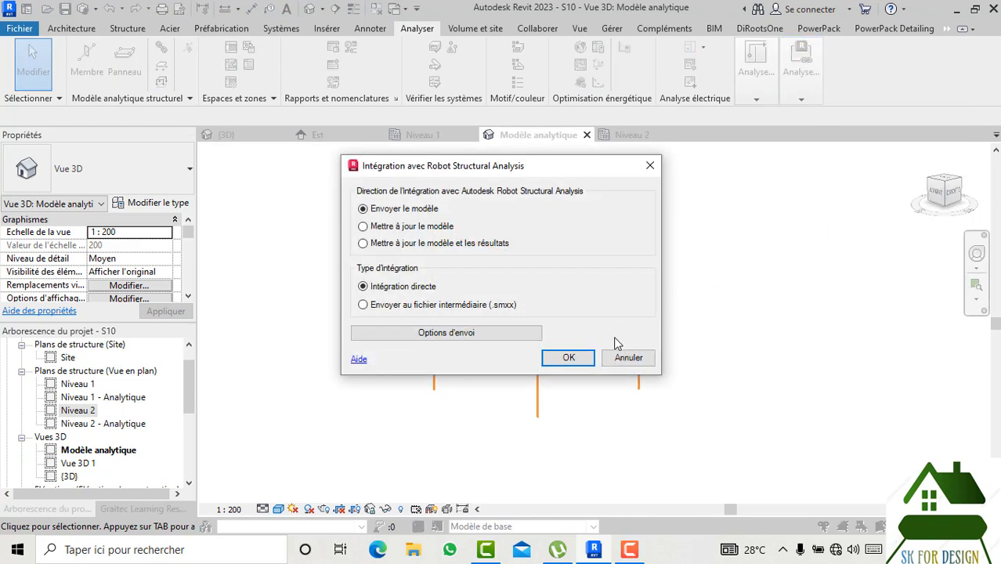
{"action": "left_click", "coordinate": [561, 360]}
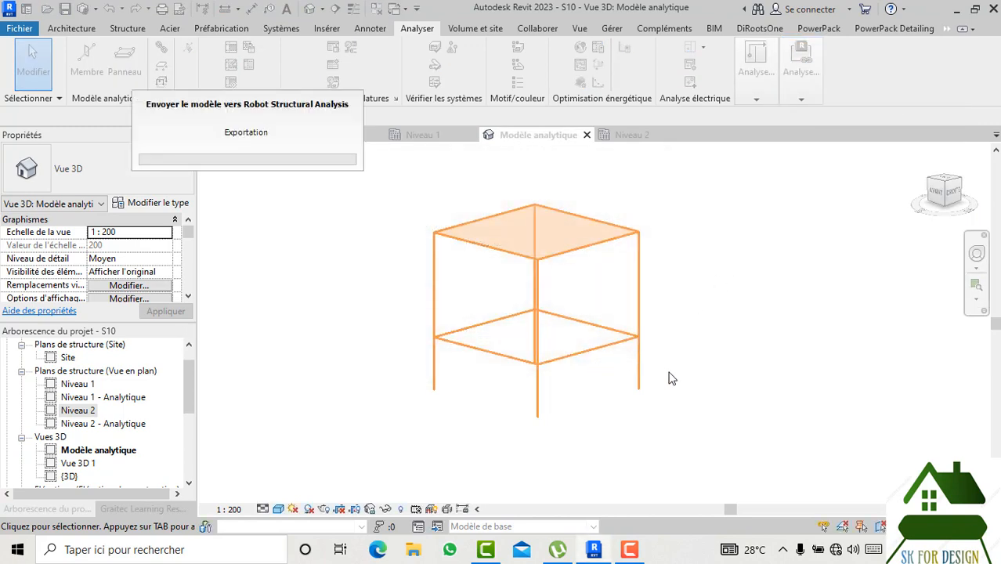
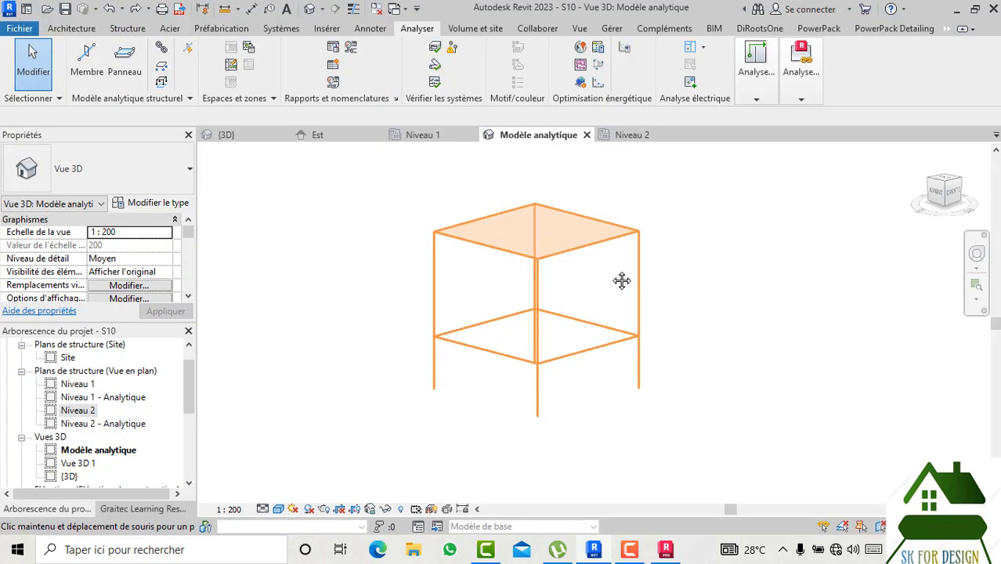
{"action": "scroll", "coordinate": [621, 280], "scroll_direction": "up", "scroll_amount": 3}
{"action": "scroll", "coordinate": [543, 297], "scroll_direction": "up", "scroll_amount": 1}
{"action": "scroll", "coordinate": [543, 305], "scroll_direction": "down", "scroll_amount": 1}
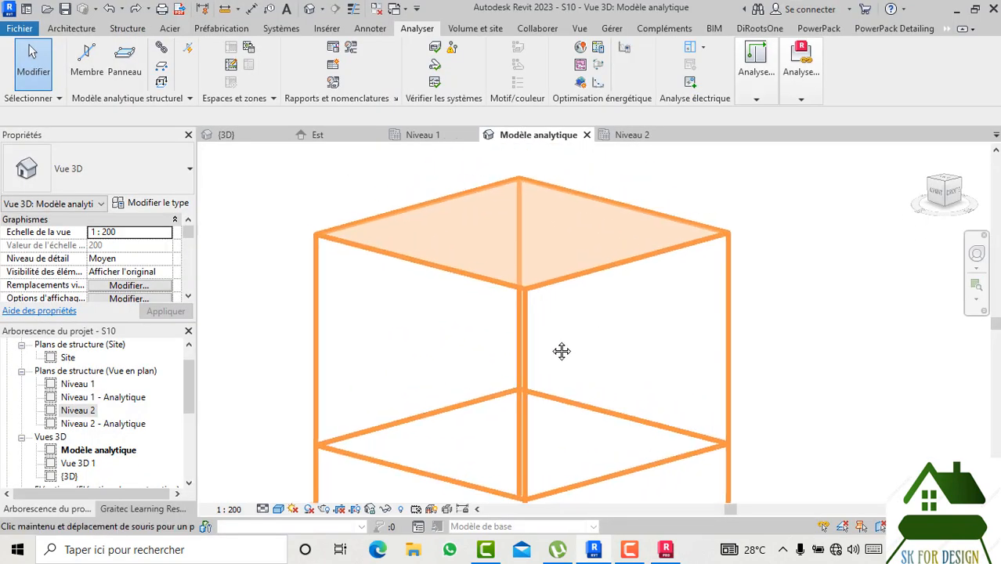
{"action": "scroll", "coordinate": [562, 351], "scroll_direction": "down", "scroll_amount": 3}
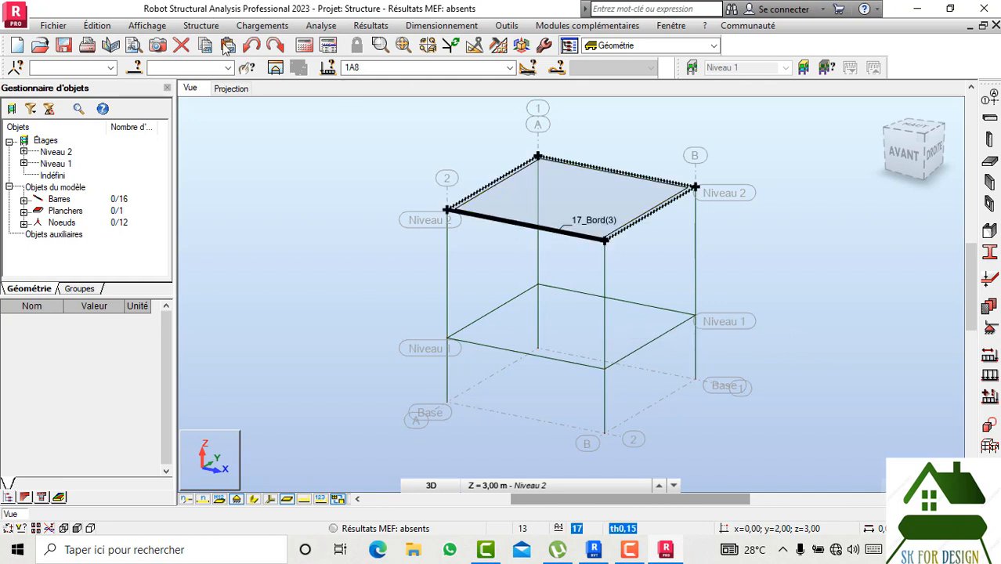
- Examine the materials and design codes in the task preferences and accept them
{"action": "left_click", "coordinate": [901, 139]}
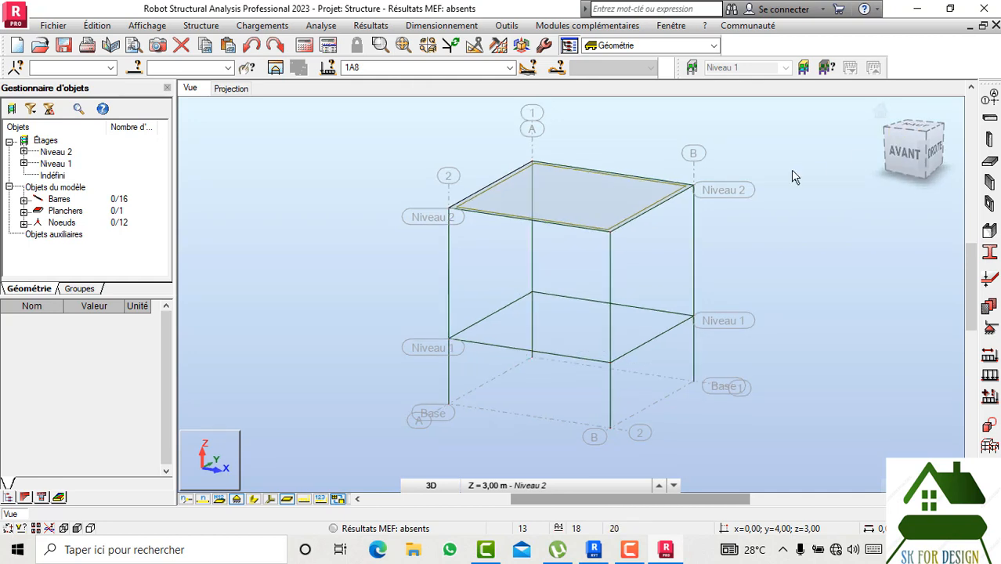
{"action": "middle_click_drag", "start_coordinate": [695, 189], "coordinate": [622, 158]}
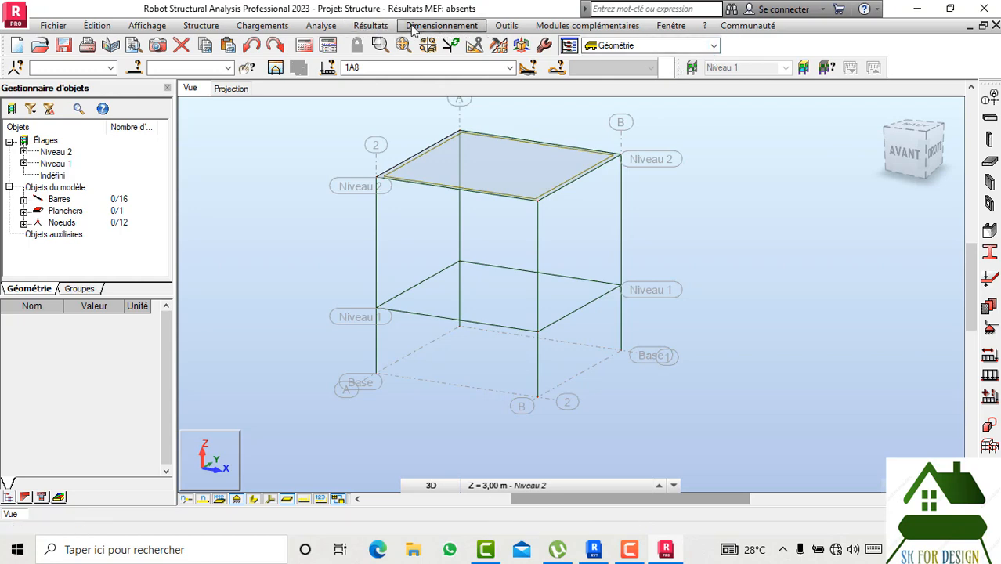
{"action": "left_click", "coordinate": [507, 25]}
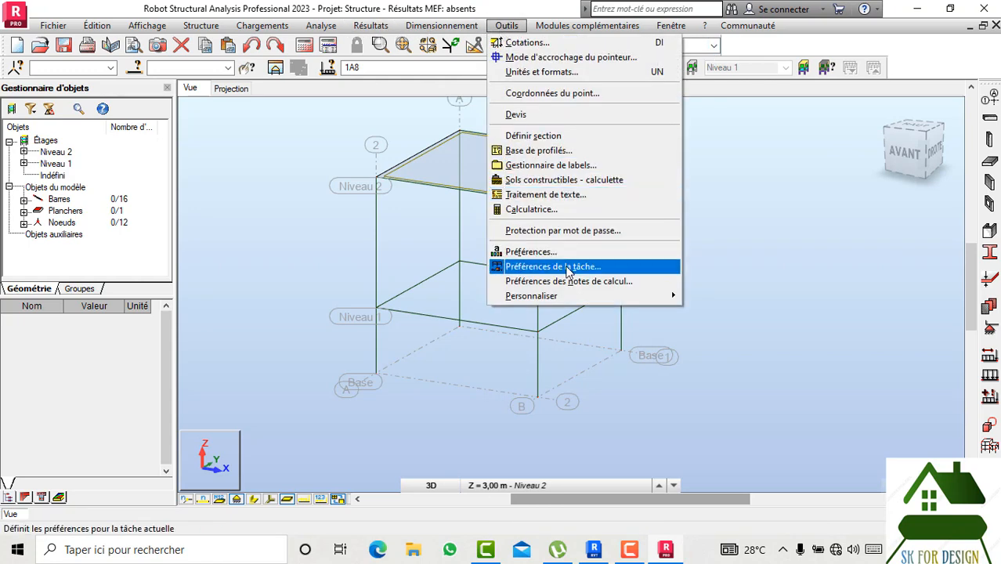
{"action": "left_click", "coordinate": [566, 267]}
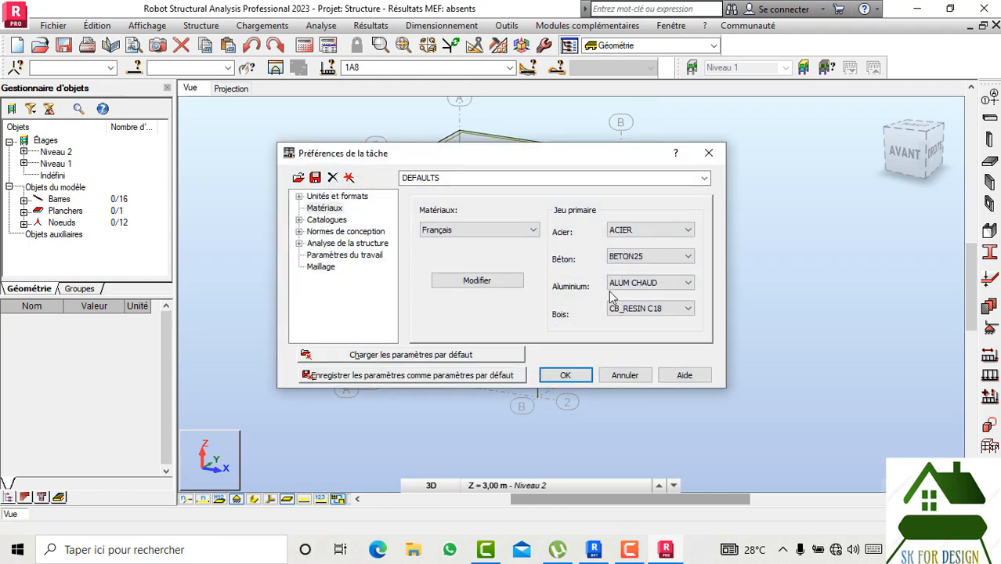
{"action": "left_click", "coordinate": [355, 245]}
{"action": "left_click", "coordinate": [353, 234]}
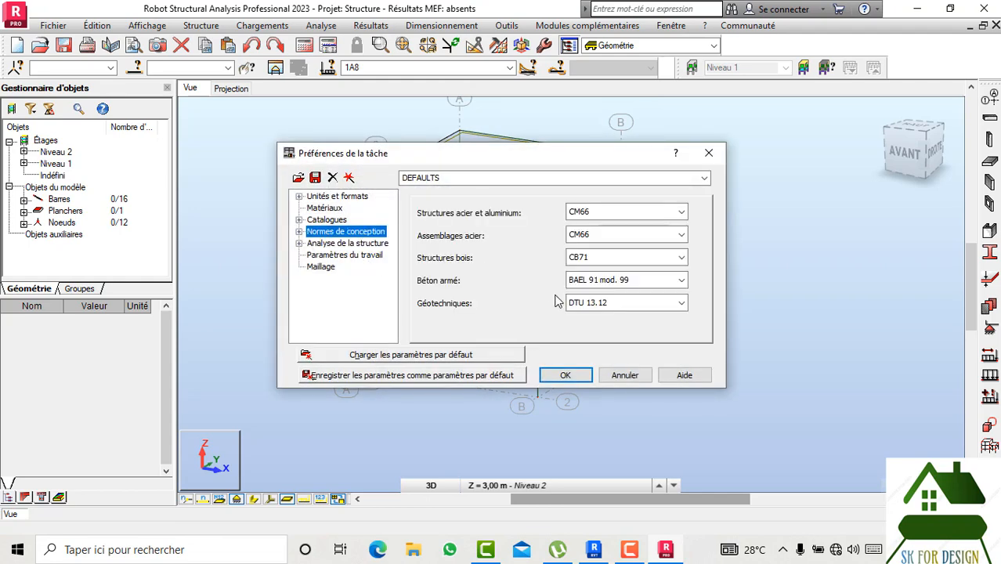
{"action": "left_click", "coordinate": [567, 374]}
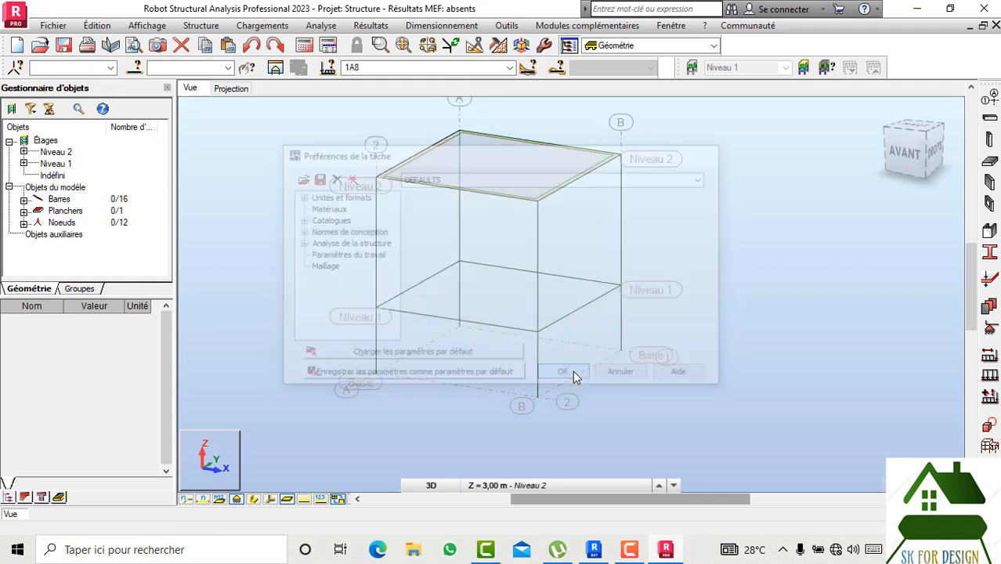
- Switch to the Chargements layout and delete load cases WIND1, SNOW1, LR1, ACC1, TEMP1 and SEIS1
{"action": "left_click", "coordinate": [713, 46]}
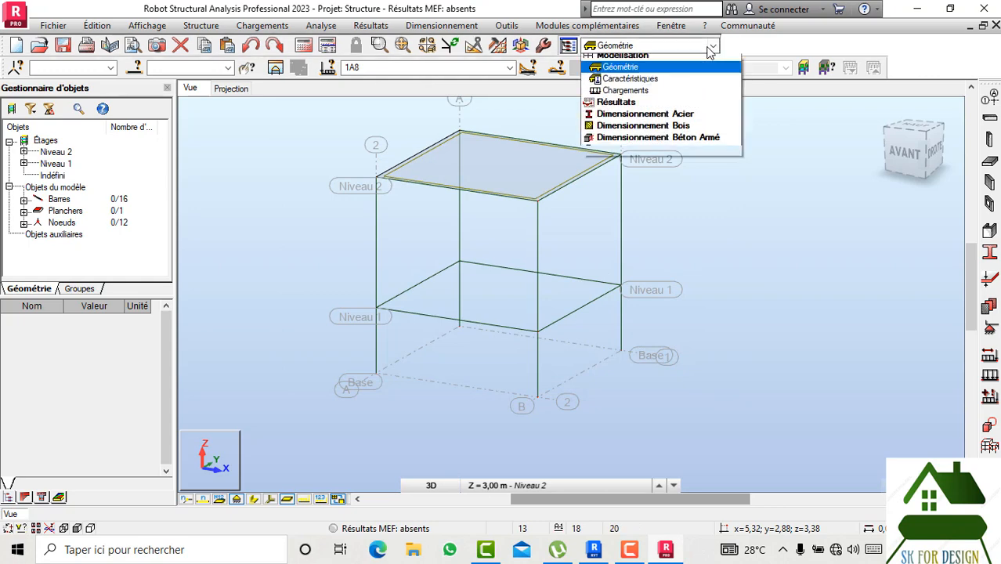
{"action": "left_click", "coordinate": [617, 92]}
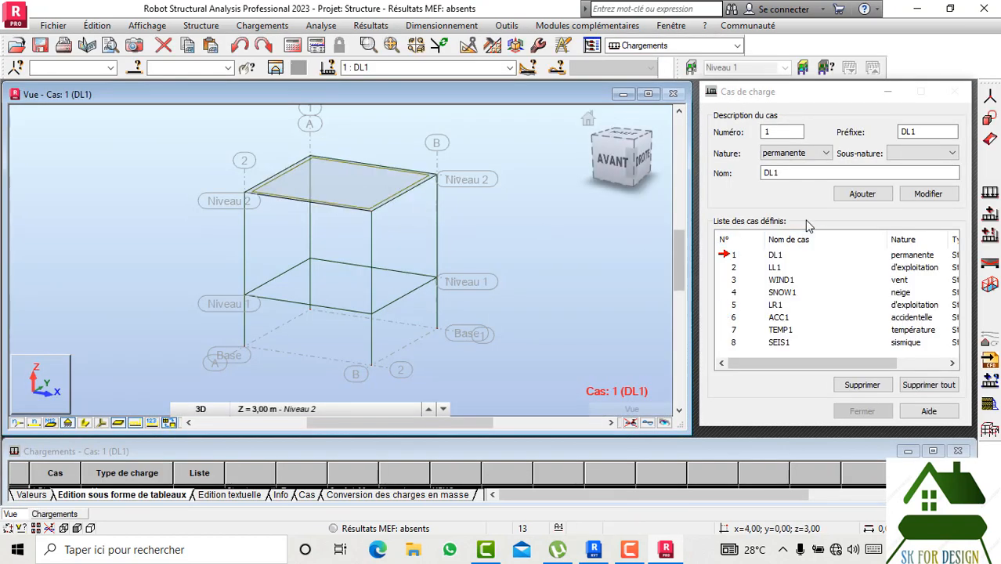
{"action": "left_click", "coordinate": [735, 285]}
{"action": "left_click", "coordinate": [735, 284]}
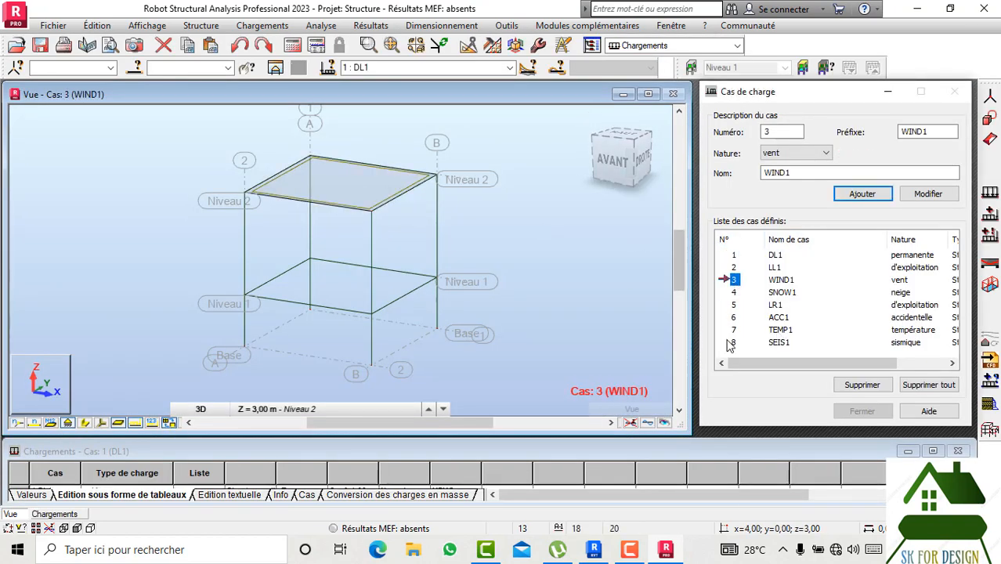
{"action": "left_click", "coordinate": [854, 387]}
{"action": "left_click", "coordinate": [852, 387]}
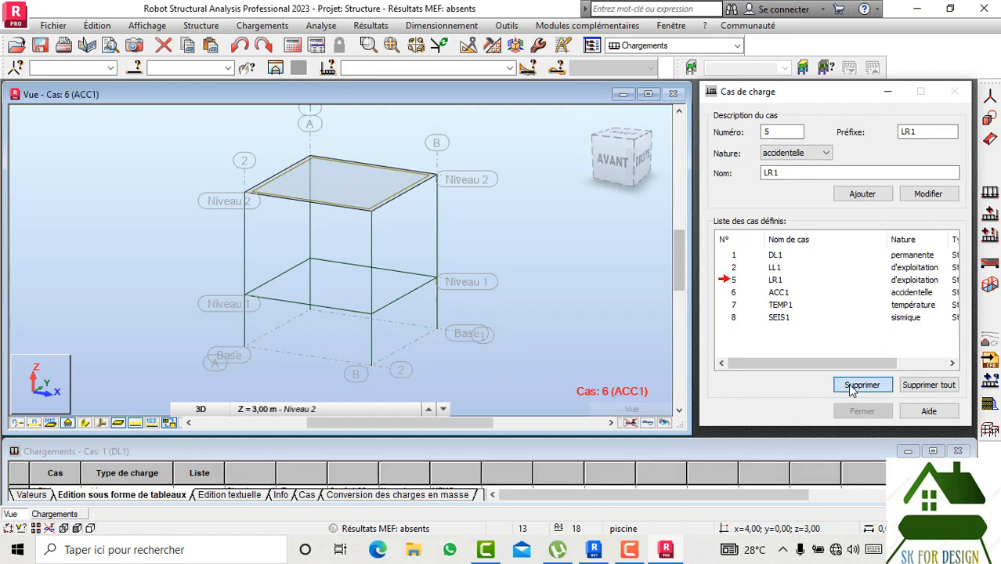
{"action": "left_click", "coordinate": [852, 387]}
{"action": "left_click", "coordinate": [852, 387]}
{"action": "left_click", "coordinate": [853, 387]}
{"action": "left_click", "coordinate": [853, 387]}
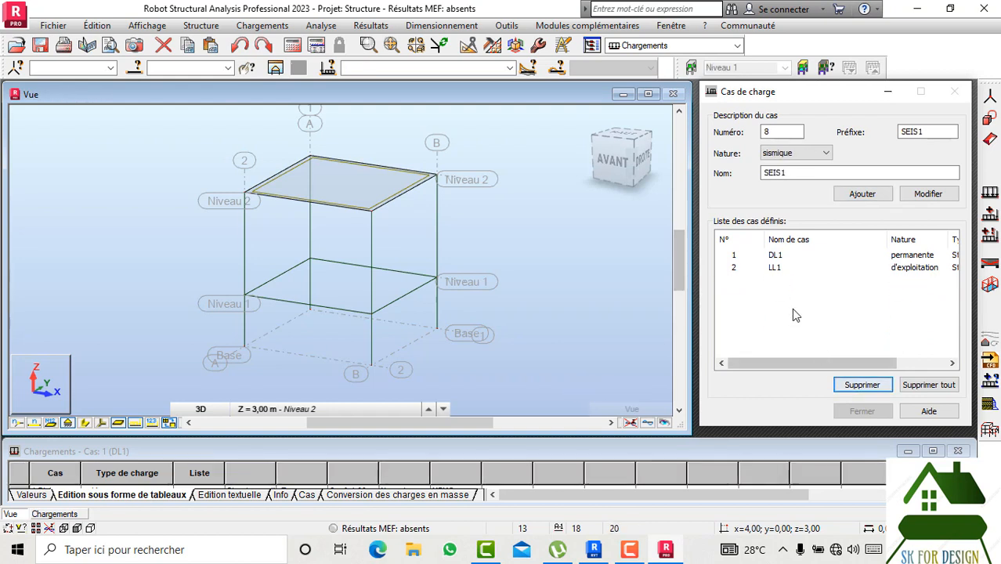
- Rename load case 2 (LL1) as Q
{"action": "left_click", "coordinate": [736, 270]}
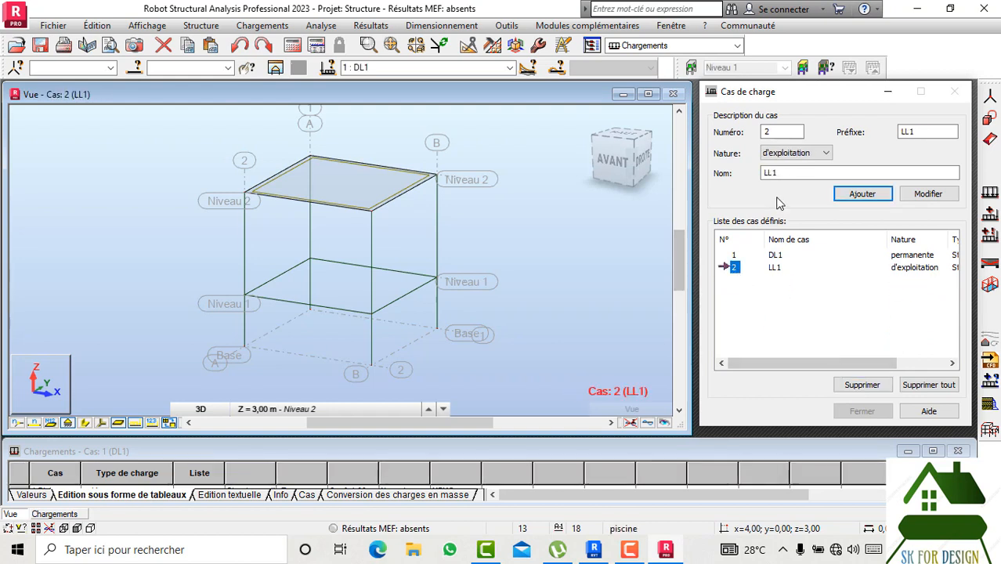
{"action": "double_click", "coordinate": [783, 173]}
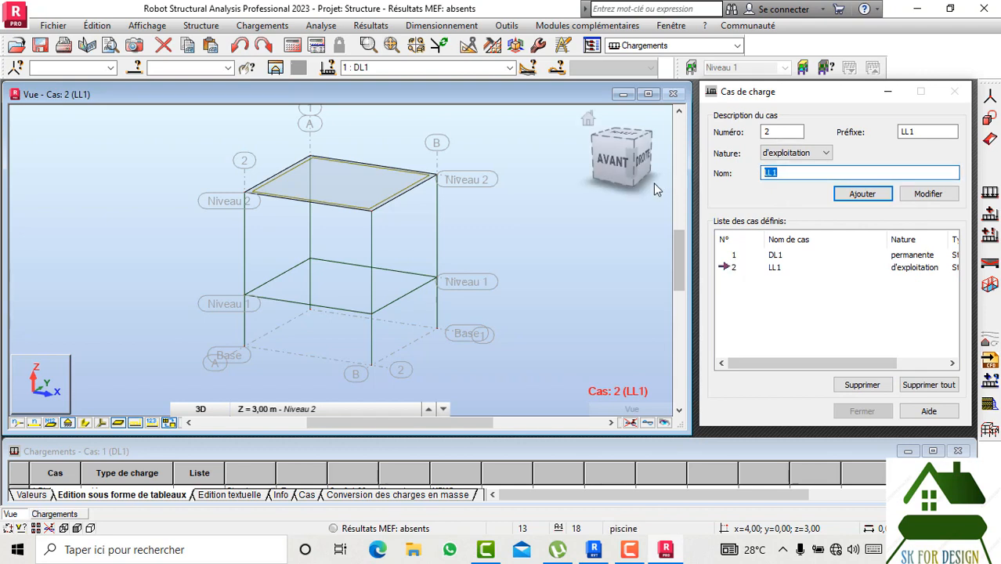
{"action": "type", "text": "Q"}
{"action": "left_click", "coordinate": [928, 194]}
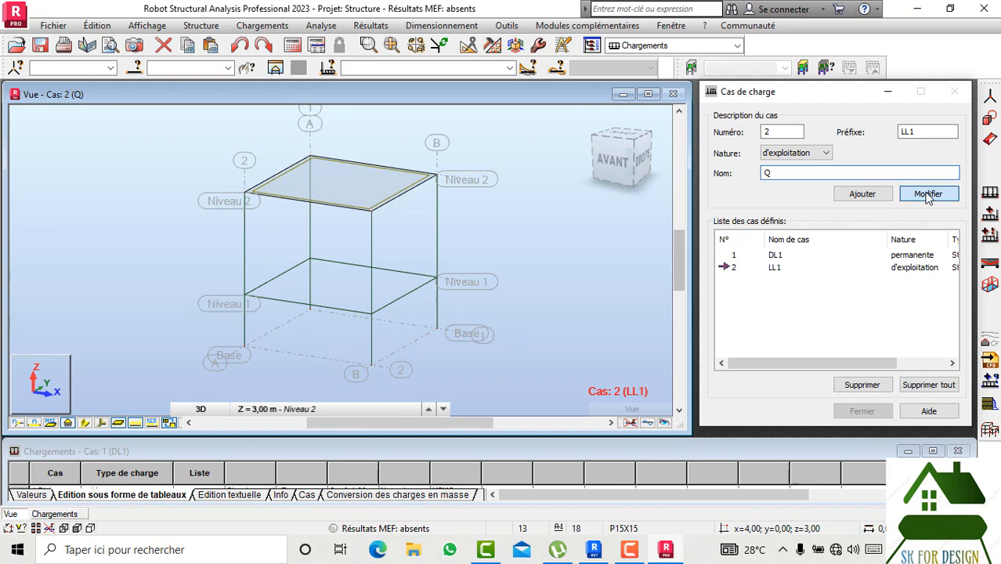
{"action": "left_click", "coordinate": [928, 195]}
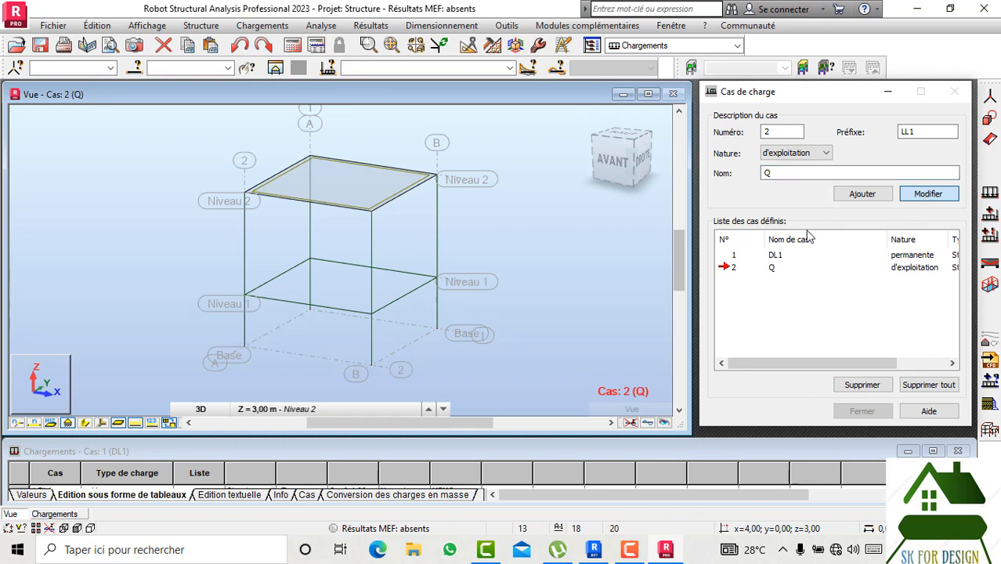
- Apply a uniform surface load of 1.5 kPa along Z in case Q to the Niveau 2 floor panel
{"action": "left_click", "coordinate": [990, 210]}
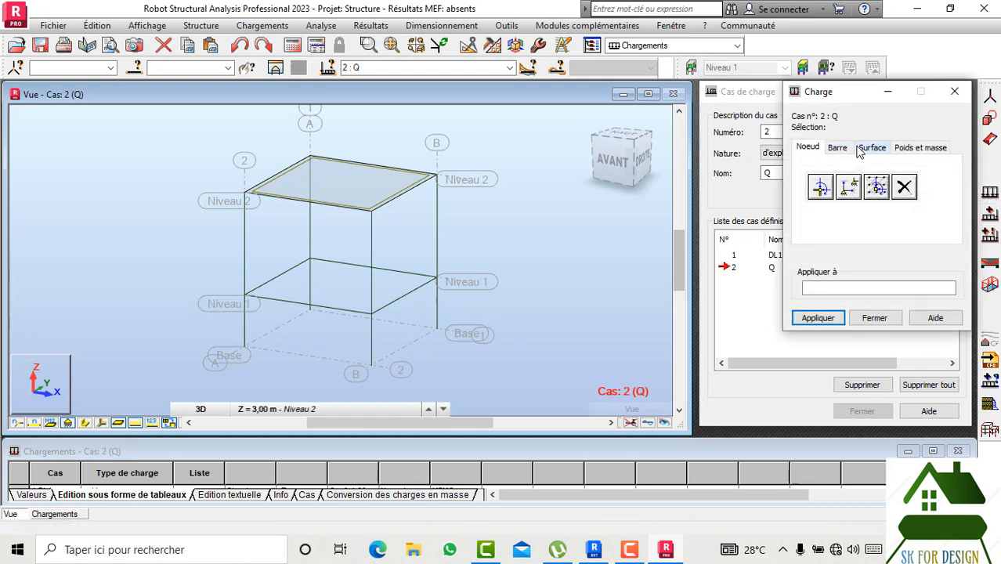
{"action": "left_click", "coordinate": [859, 152]}
{"action": "left_click", "coordinate": [828, 188]}
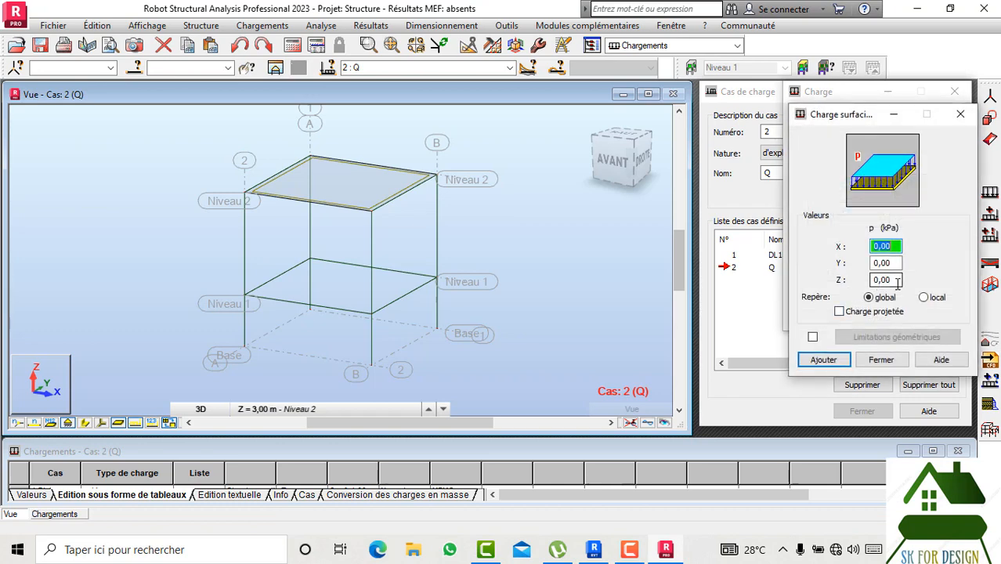
{"action": "left_click_drag", "start_coordinate": [899, 282], "coordinate": [868, 282]}
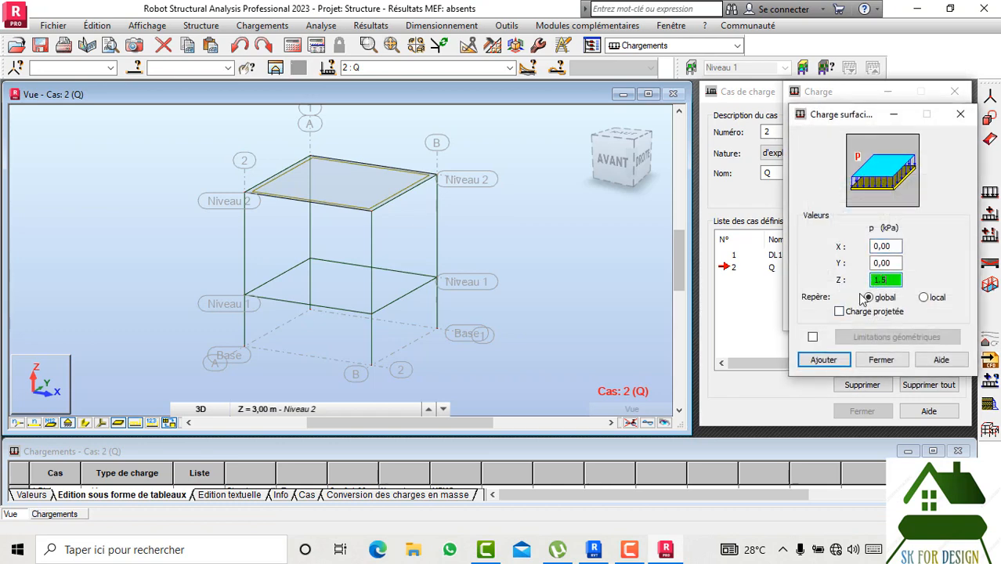
{"action": "left_click", "coordinate": [824, 360]}
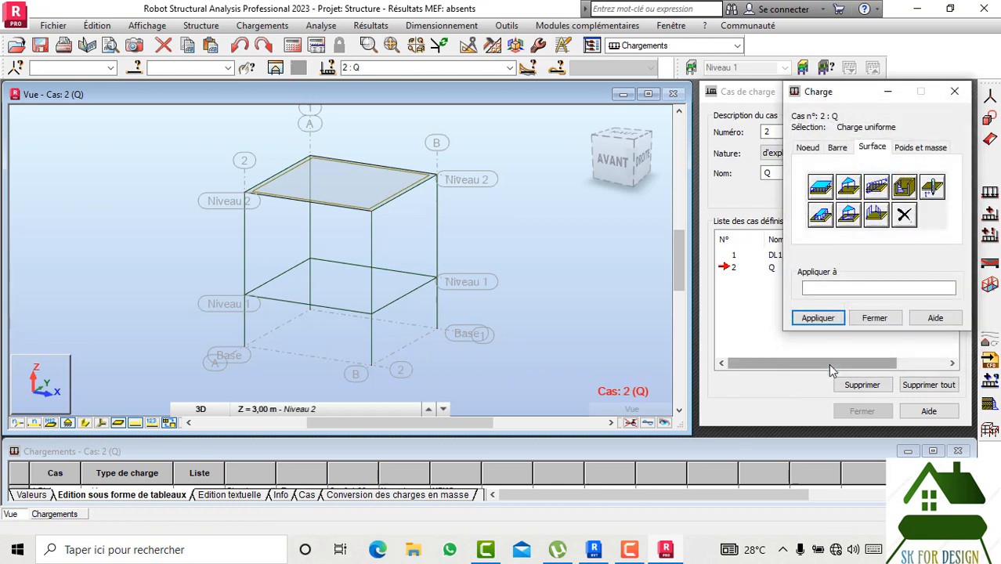
{"action": "left_click", "coordinate": [362, 200]}
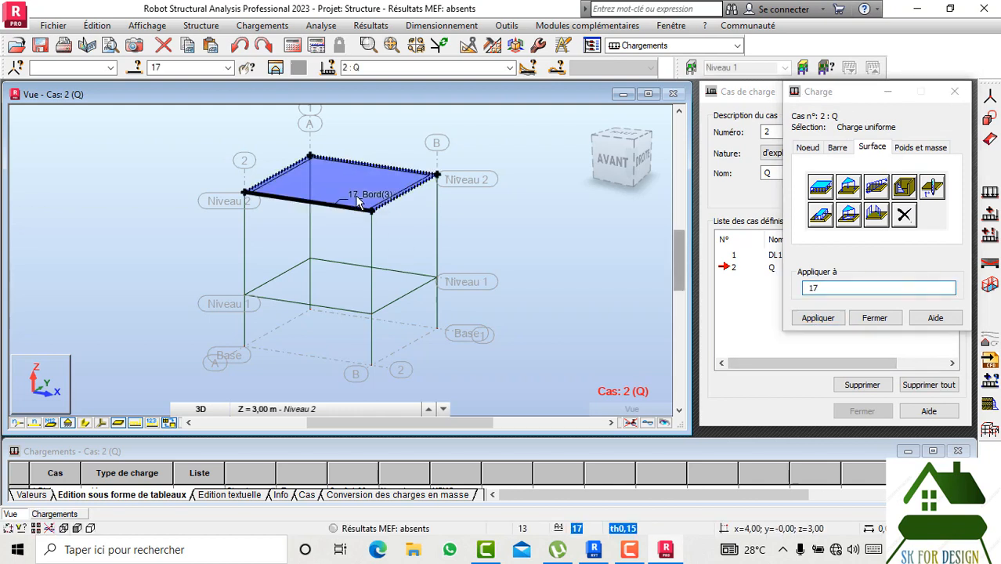
{"action": "left_click", "coordinate": [815, 318]}
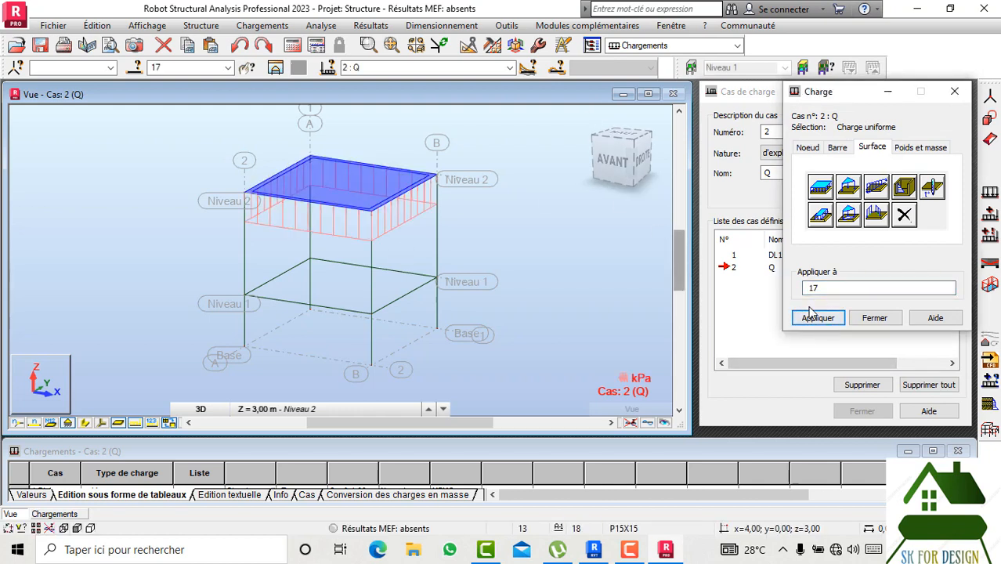
{"action": "left_click", "coordinate": [955, 93]}
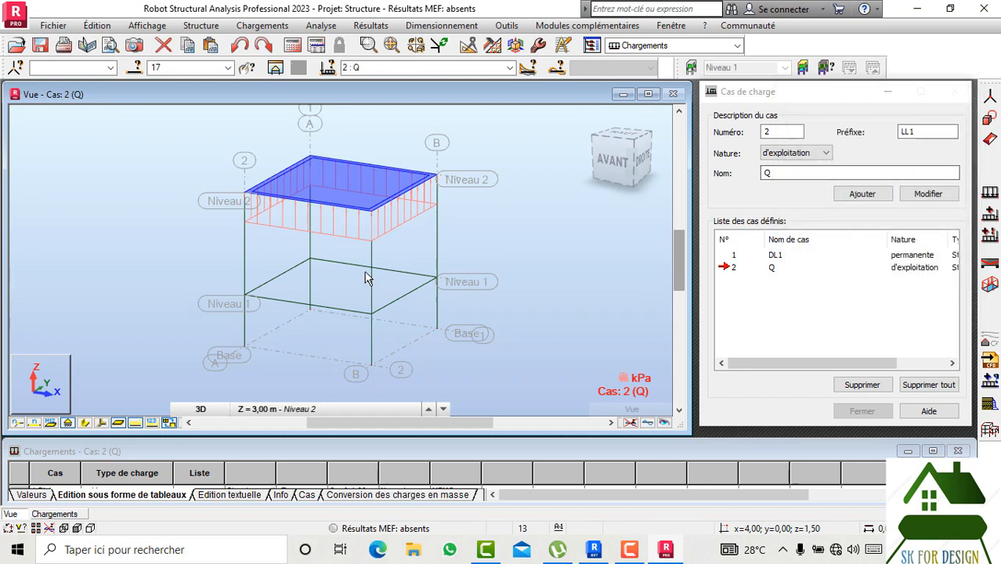
- Examine the added-masses table for cases DL1 and Q, and open the loads table to review the defined loads
{"action": "left_click", "coordinate": [58, 514]}
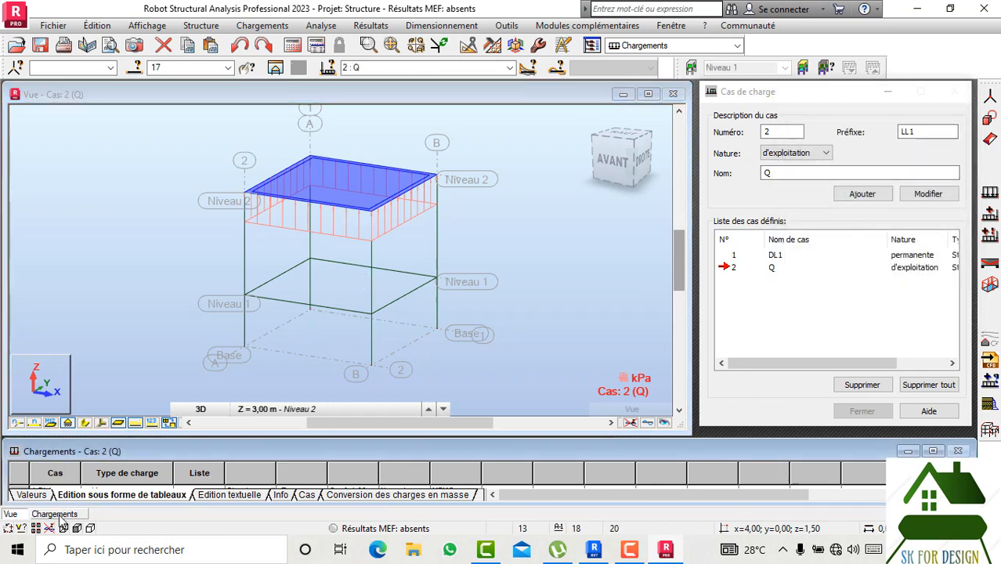
{"action": "left_click", "coordinate": [264, 25]}
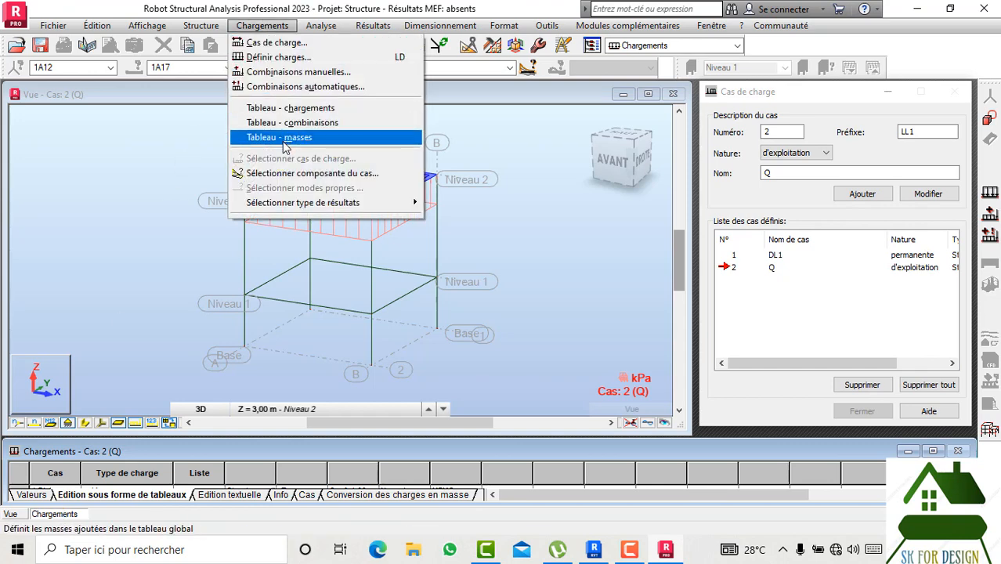
{"action": "left_click", "coordinate": [284, 139]}
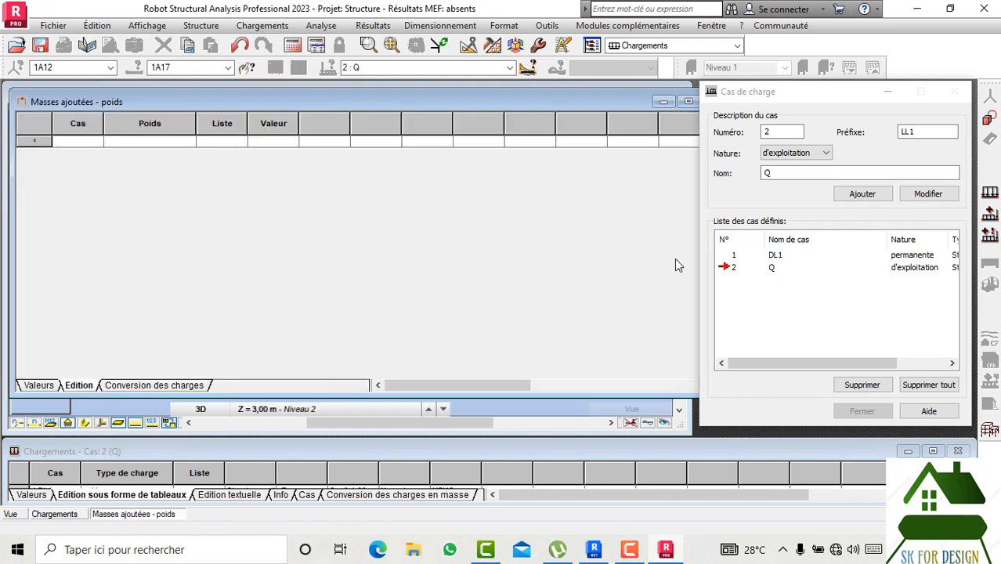
{"action": "left_click", "coordinate": [733, 254]}
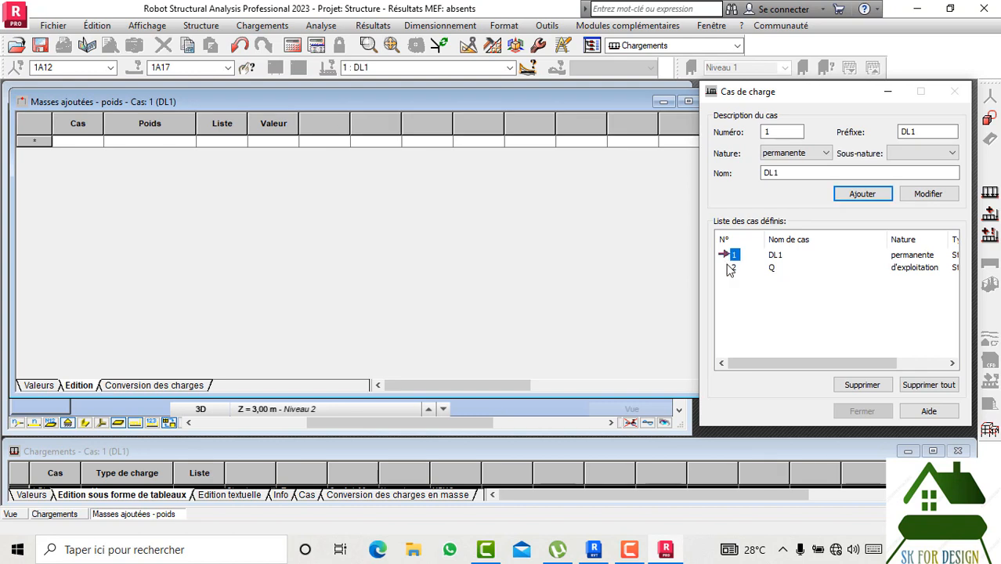
{"action": "left_click", "coordinate": [734, 267]}
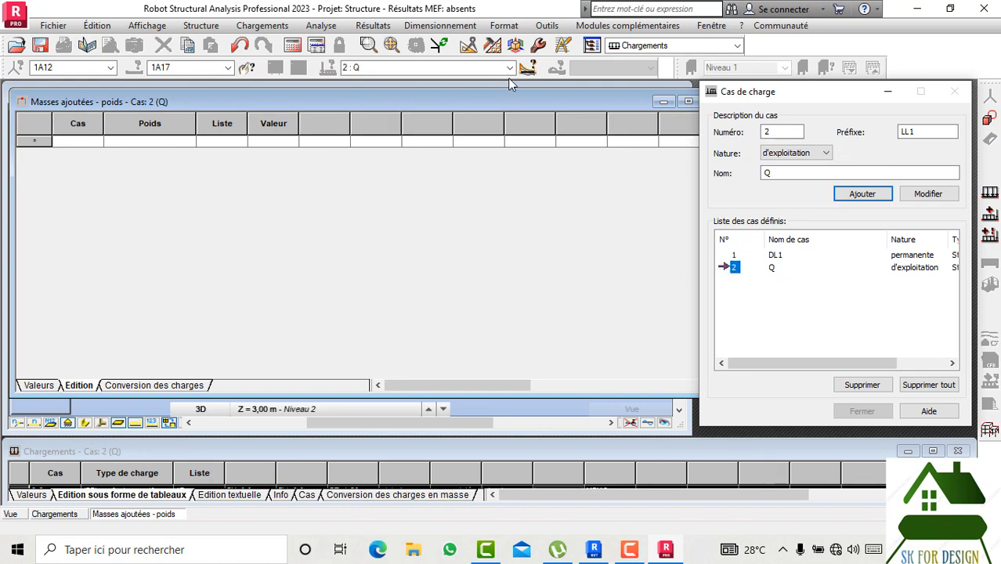
{"action": "left_click", "coordinate": [262, 25]}
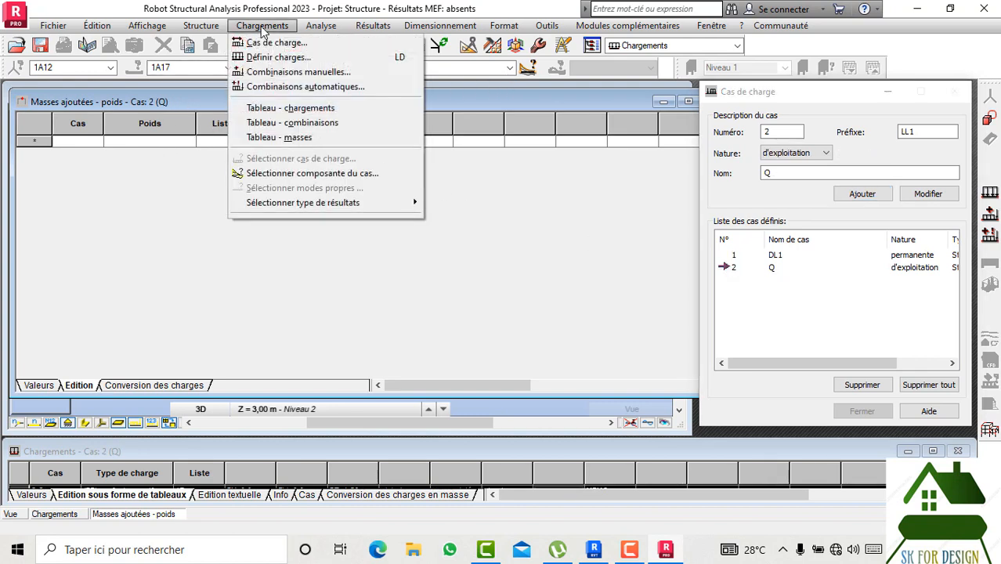
{"action": "left_click", "coordinate": [263, 112]}
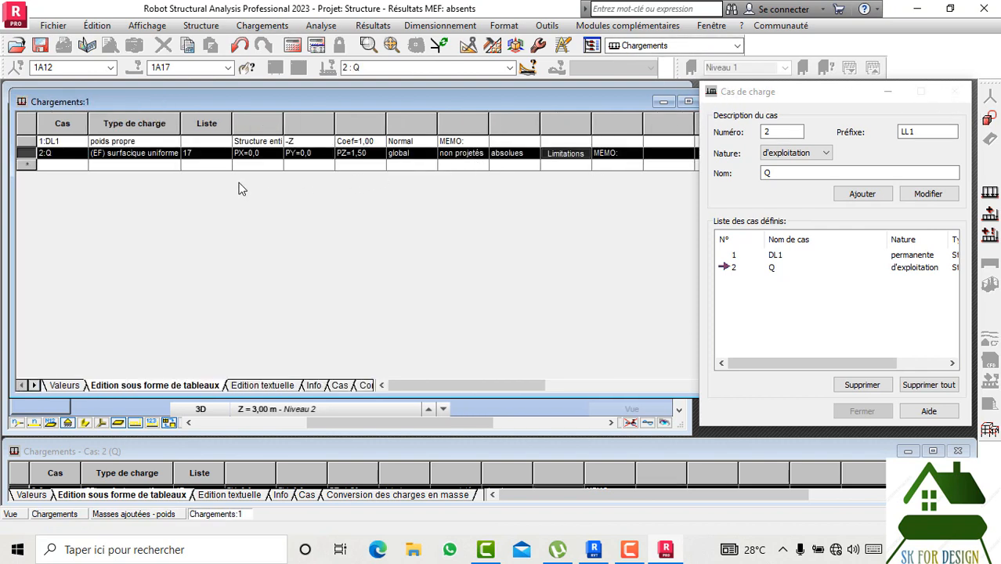
- Set PZ of the uniform surface load in case Q to -1,50 and close the load and added-mass tables
{"action": "left_click", "coordinate": [360, 154]}
{"action": "left_click", "coordinate": [361, 156]}
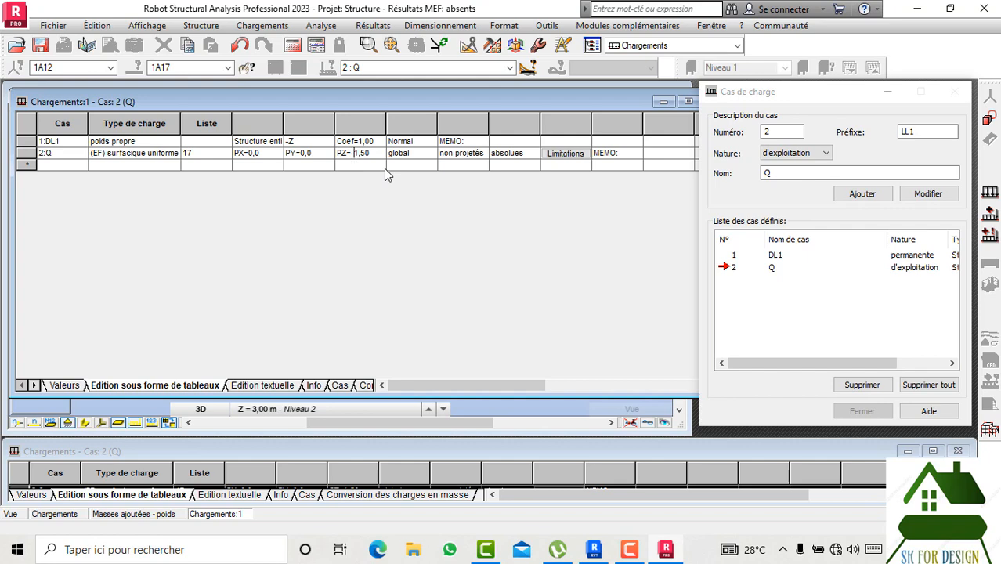
{"action": "type", "text": "-"}
{"action": "key", "text": "Tab"}
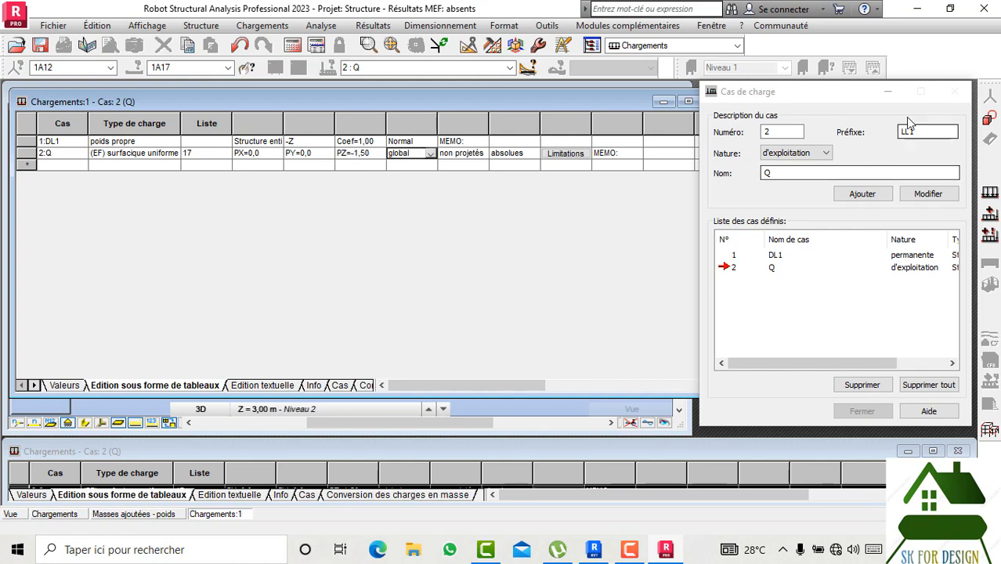
{"action": "left_click_drag", "start_coordinate": [599, 99], "coordinate": [537, 122]}
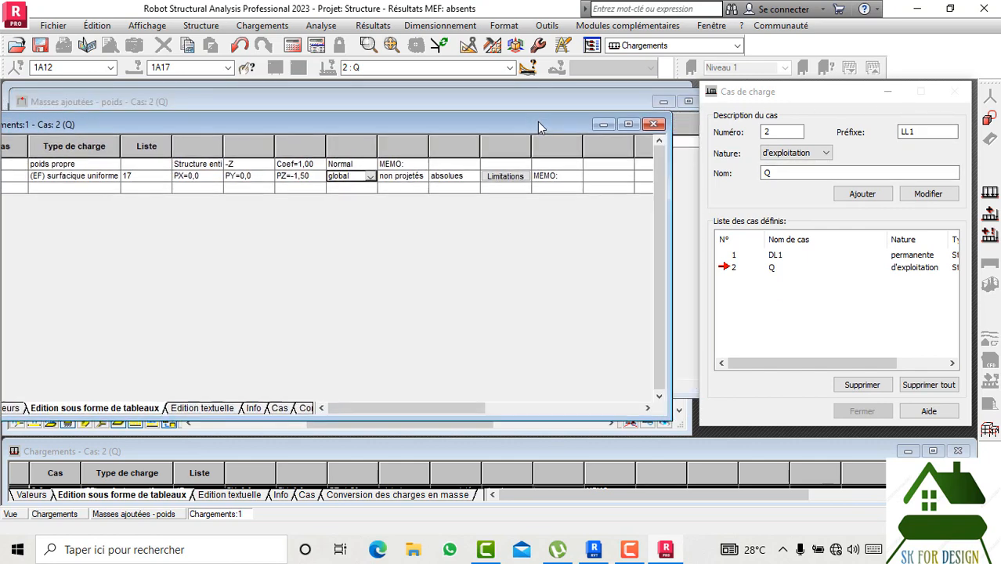
{"action": "left_click", "coordinate": [654, 124]}
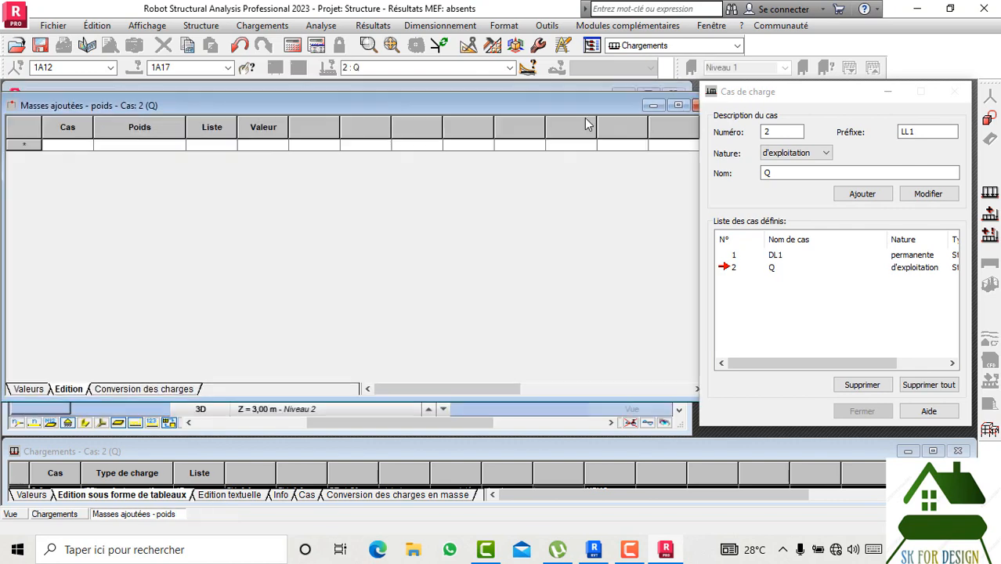
{"action": "left_click", "coordinate": [654, 126]}
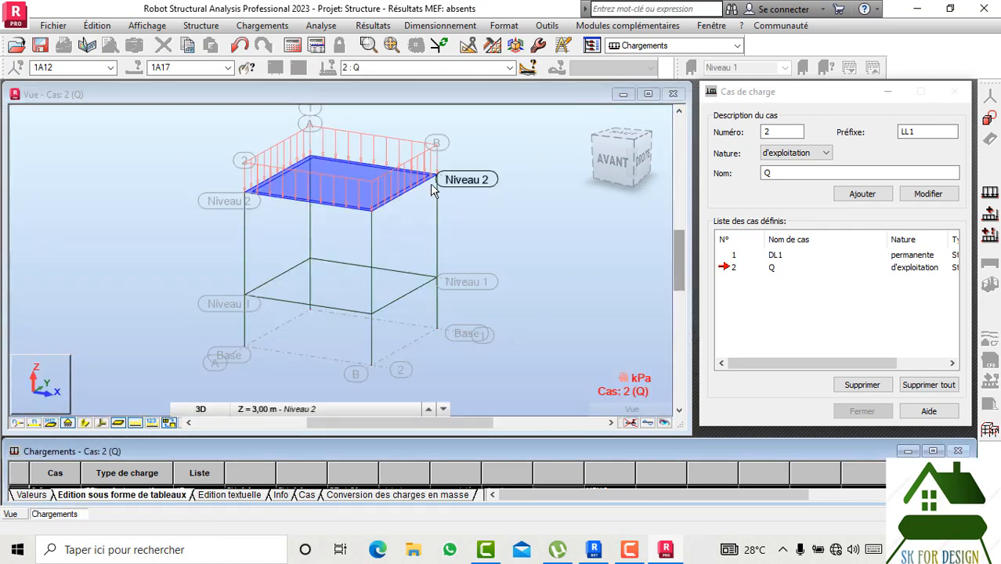
- Switch the workspace from the loads layout to the Géométrie layout
{"action": "scroll", "coordinate": [434, 196], "scroll_direction": "down", "scroll_amount": 1}
{"action": "scroll", "coordinate": [418, 193], "scroll_direction": "down", "scroll_amount": 1}
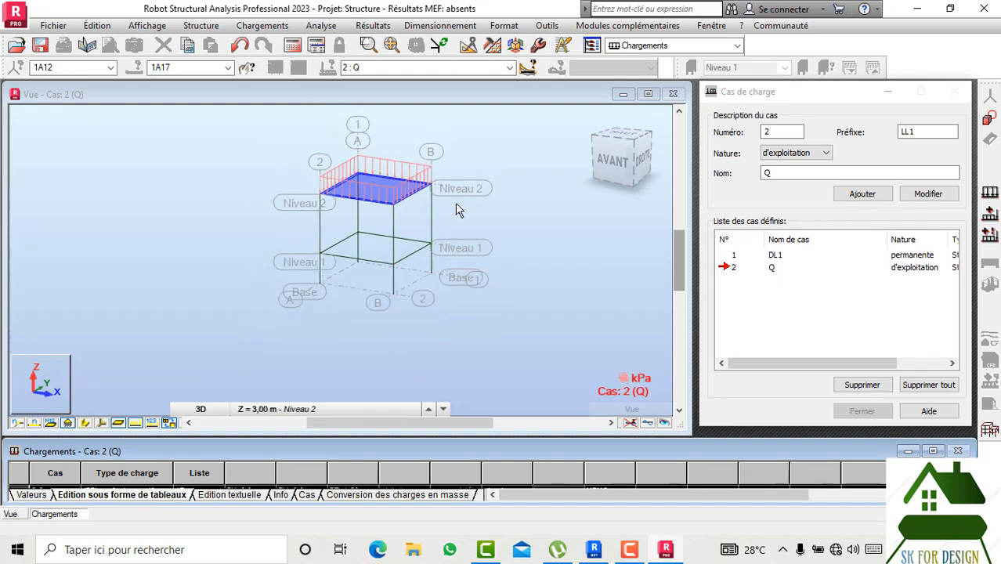
{"action": "scroll", "coordinate": [388, 179], "scroll_direction": "up", "scroll_amount": 2}
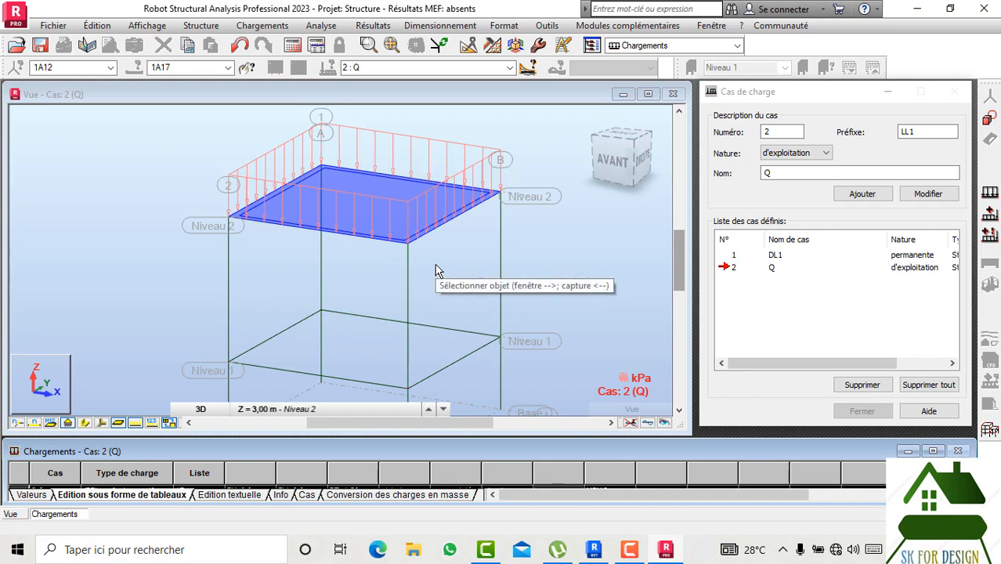
{"action": "scroll", "coordinate": [437, 270], "scroll_direction": "down", "scroll_amount": 3}
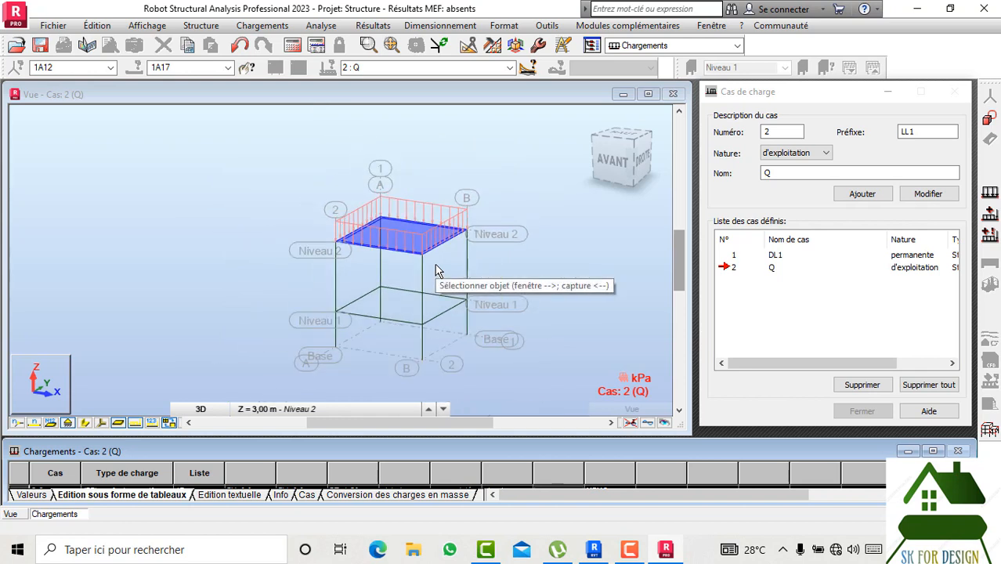
{"action": "left_click", "coordinate": [737, 45]}
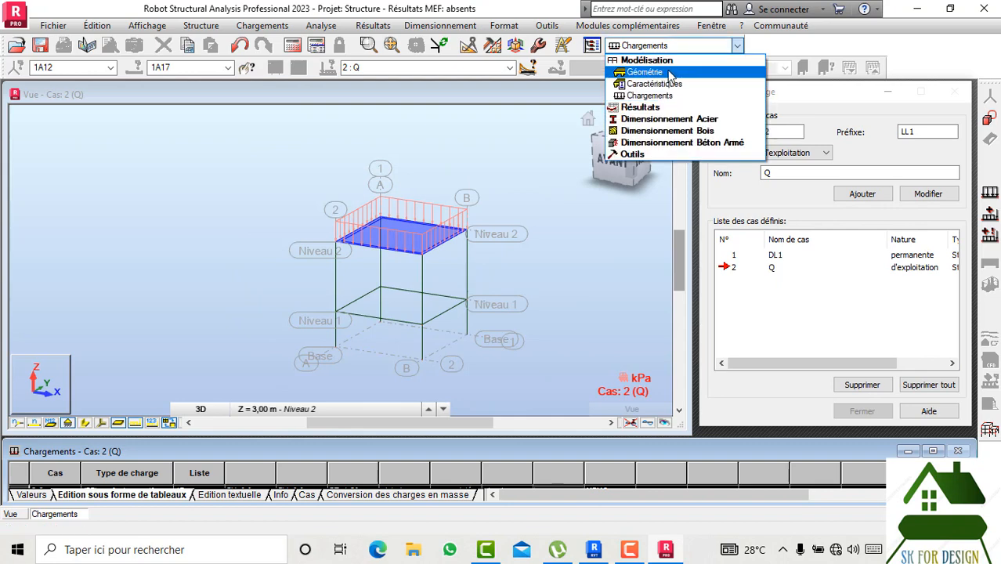
{"action": "left_click", "coordinate": [668, 72]}
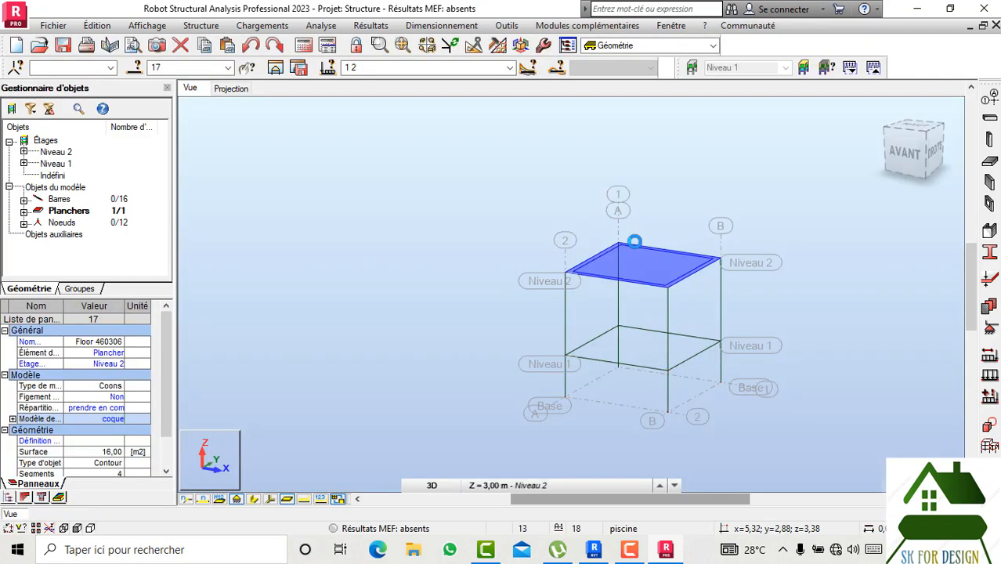
- Assign the nodal support Encastrement to the three base nodes of the columns at A-2, B-2 and B-1
{"action": "left_click", "coordinate": [990, 329]}
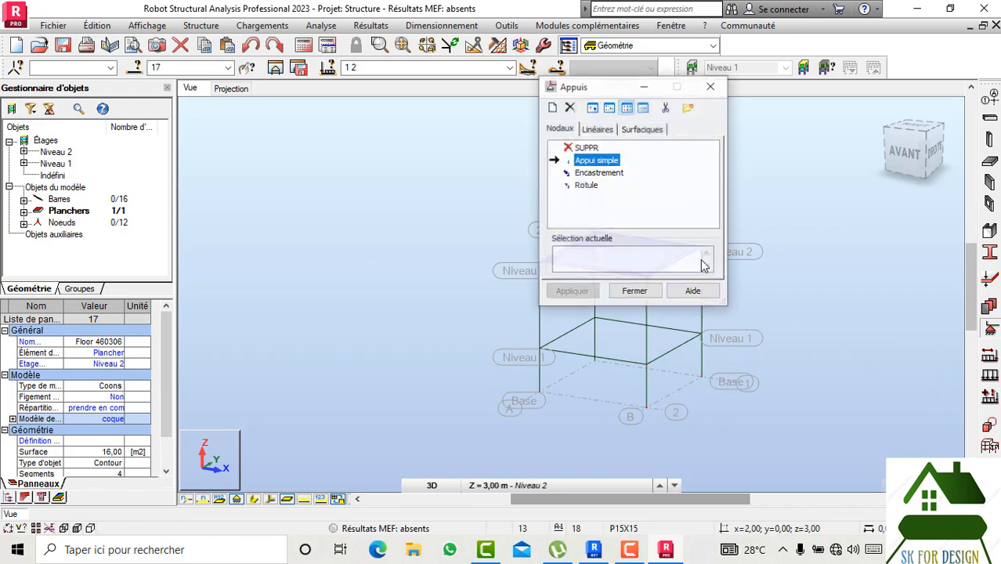
{"action": "left_click", "coordinate": [599, 172]}
{"action": "left_click_drag", "start_coordinate": [595, 88], "coordinate": [748, 64]}
{"action": "left_click", "coordinate": [781, 225]}
{"action": "left_click_drag", "start_coordinate": [771, 439], "coordinate": [474, 371]}
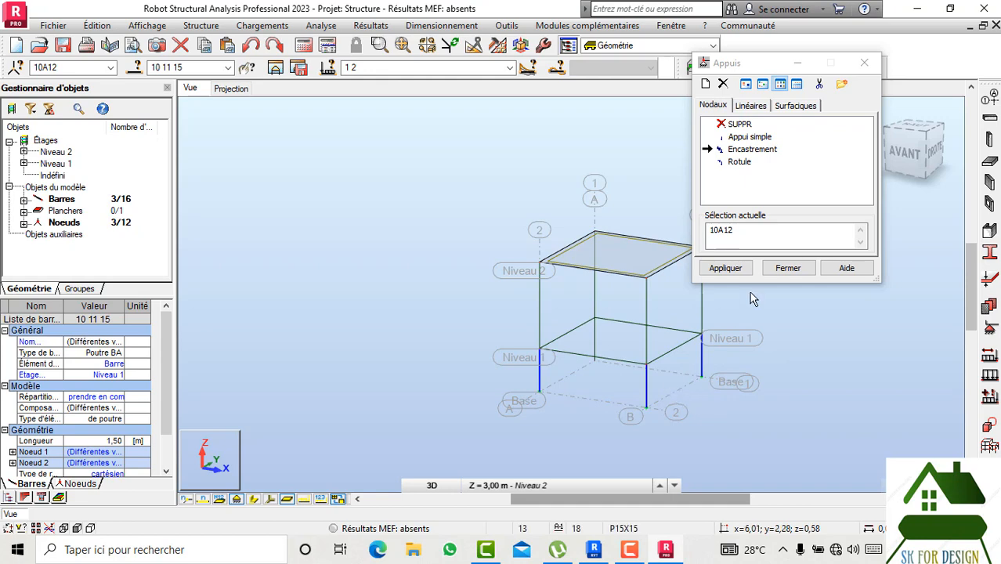
{"action": "left_click", "coordinate": [731, 271]}
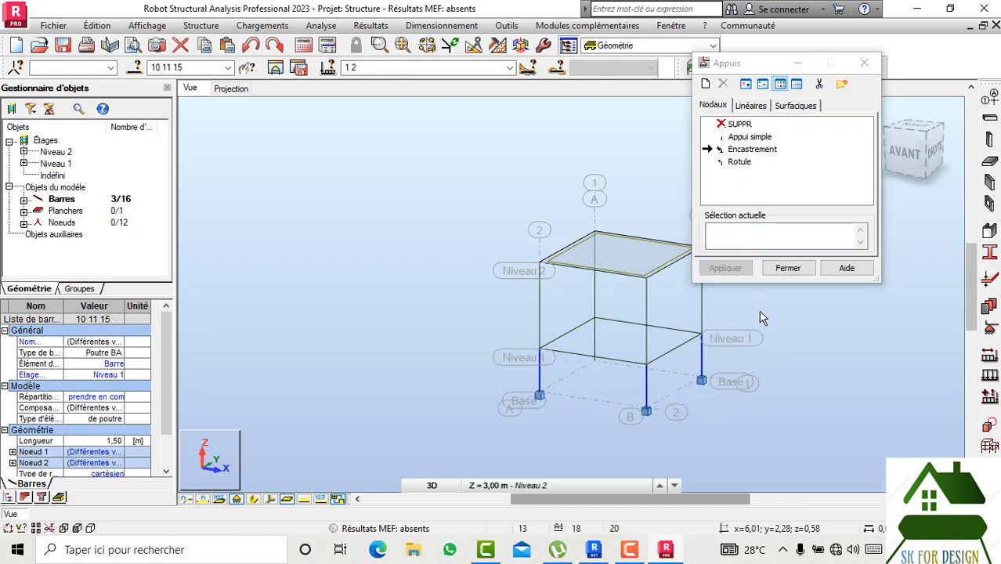
- Assign the Encastrement support to the remaining base node at axes A-1 and close the supports dialog
{"action": "left_click", "coordinate": [909, 149]}
{"action": "left_click_drag", "start_coordinate": [974, 139], "coordinate": [996, 153]}
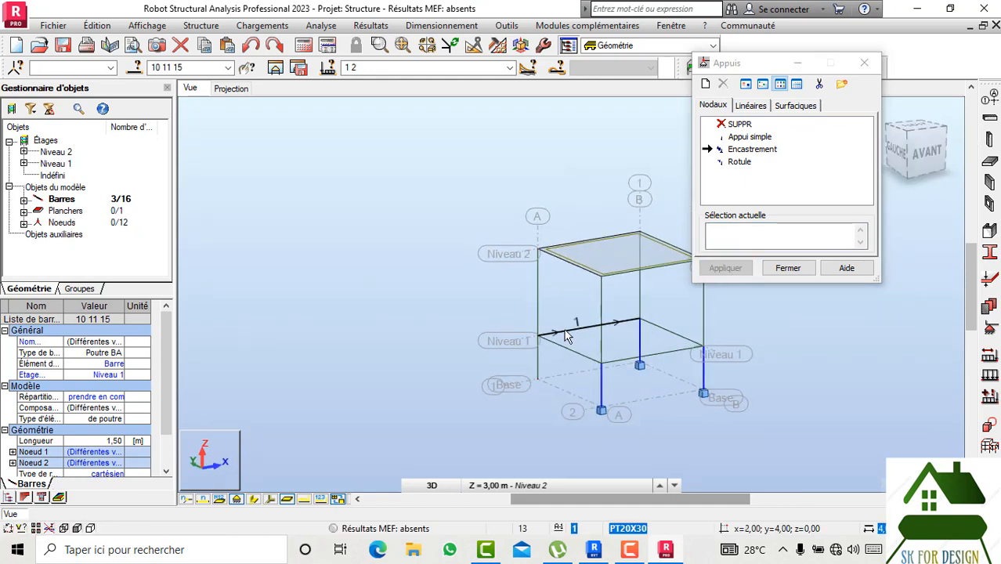
{"action": "left_click", "coordinate": [713, 240]}
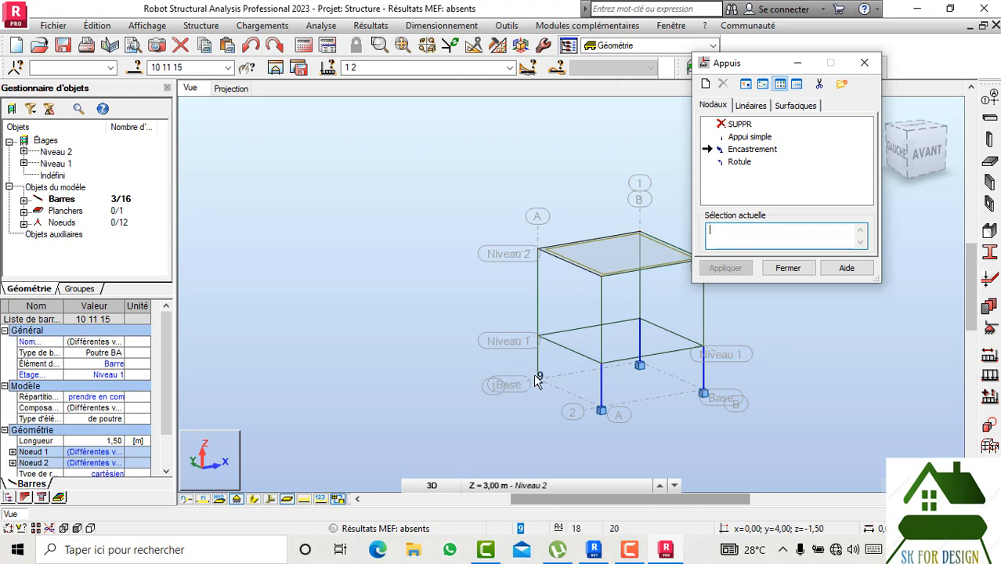
{"action": "left_click", "coordinate": [537, 380]}
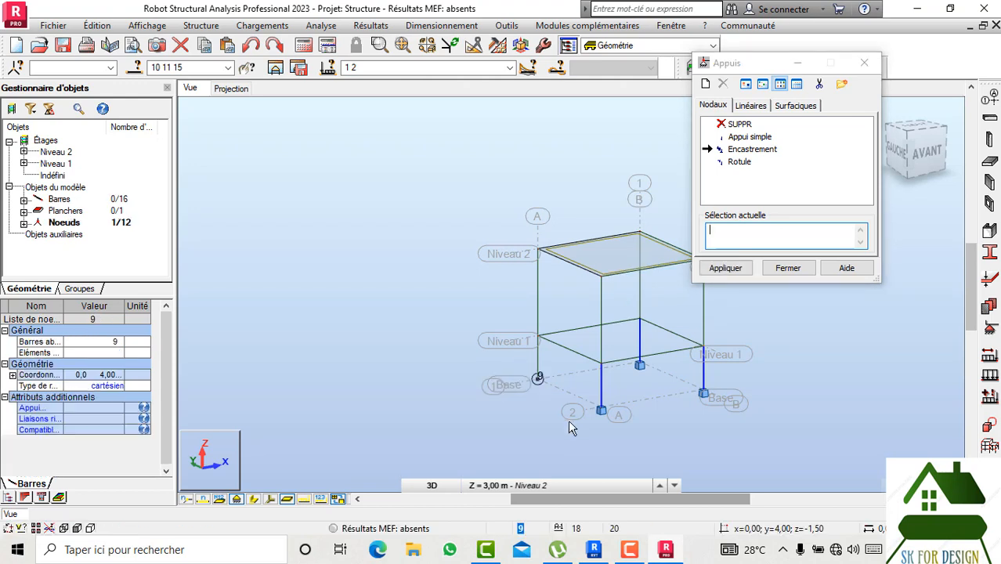
{"action": "left_click", "coordinate": [721, 268]}
{"action": "left_click", "coordinate": [864, 63]}
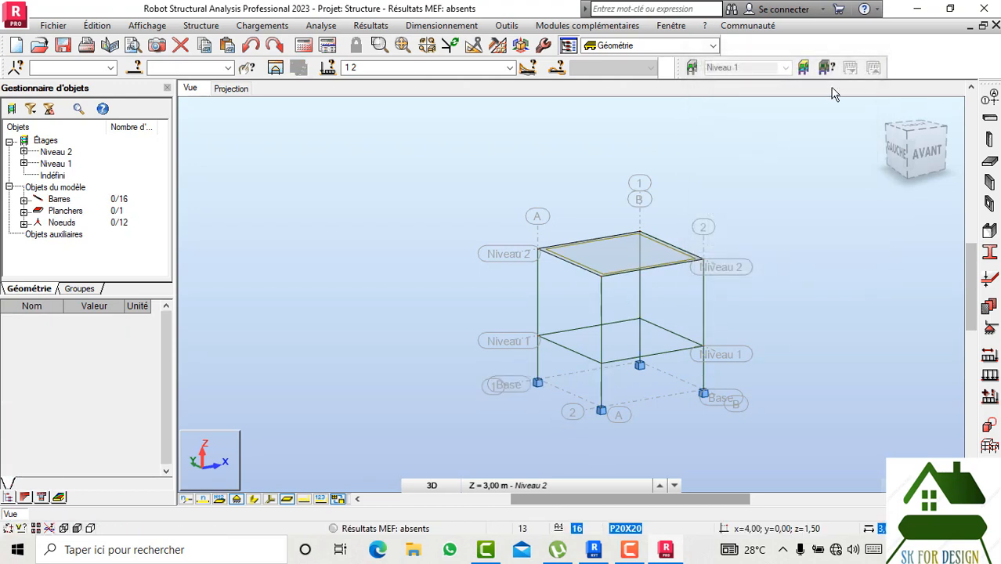
- Save the project as FFF in the folder Nouveau dossier (5), keeping the ROBOT (*.rtd) type
{"action": "scroll", "coordinate": [675, 170], "scroll_direction": "down", "scroll_amount": 3}
{"action": "left_click", "coordinate": [935, 145]}
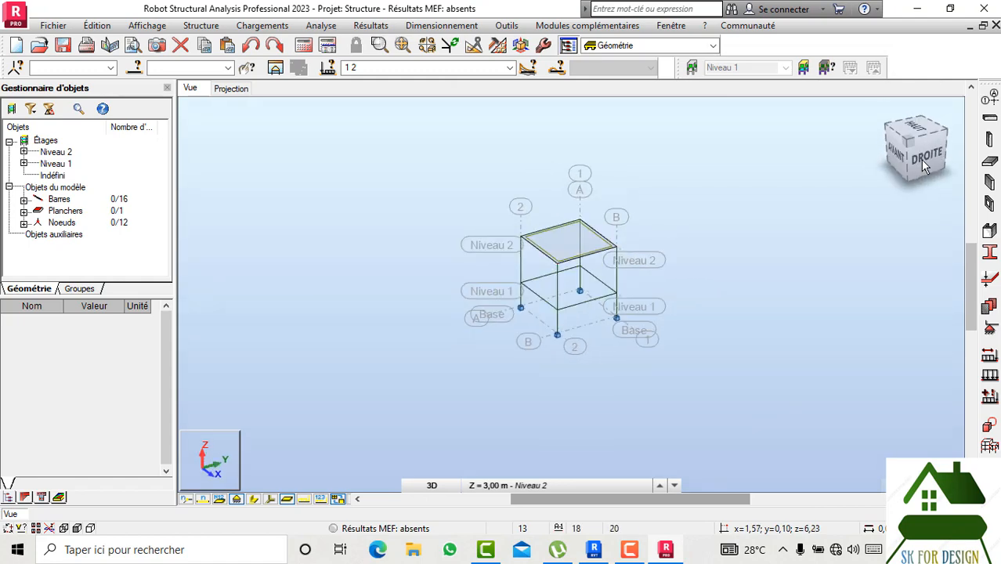
{"action": "left_click", "coordinate": [60, 45]}
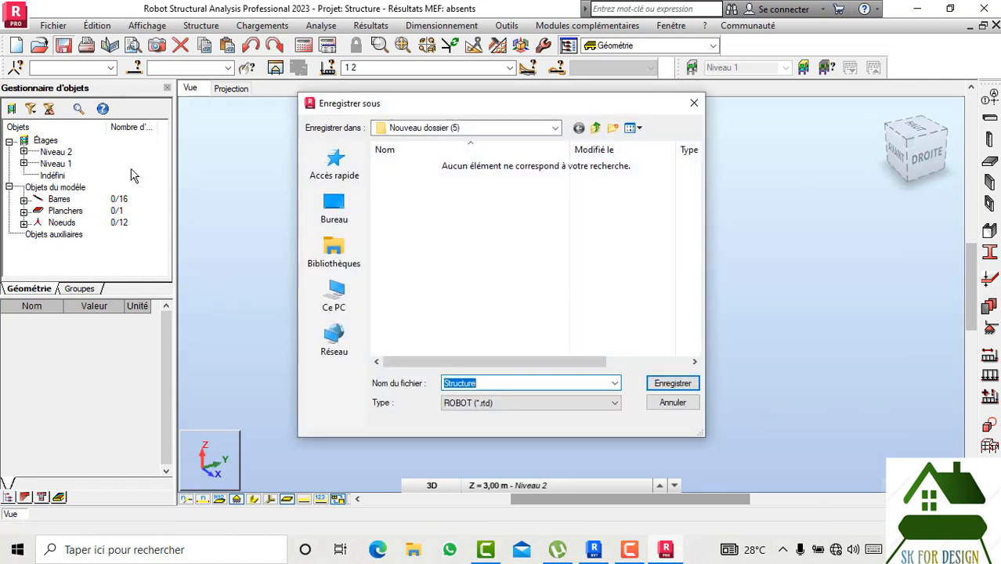
{"action": "left_click_drag", "start_coordinate": [480, 380], "coordinate": [330, 383]}
{"action": "type", "text": "FFF"}
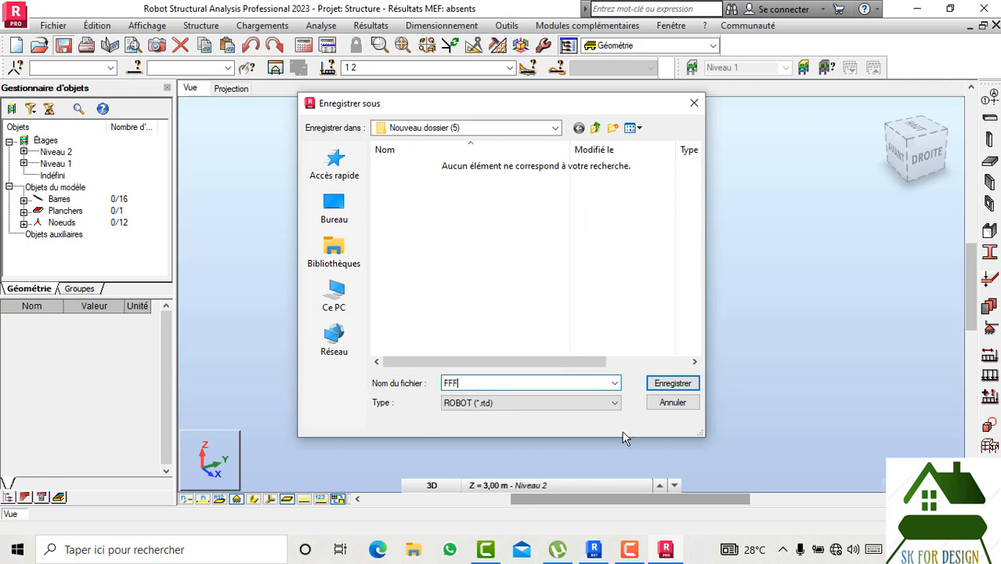
{"action": "left_click", "coordinate": [673, 383]}
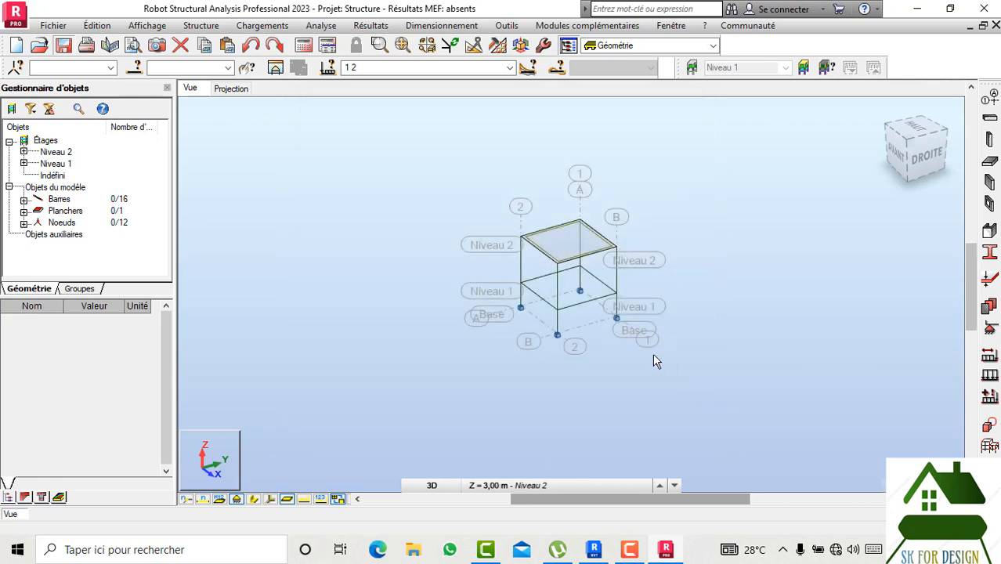
- Run the structural calculation and inspect the meshed model in 3D
{"action": "left_click", "coordinate": [304, 45]}
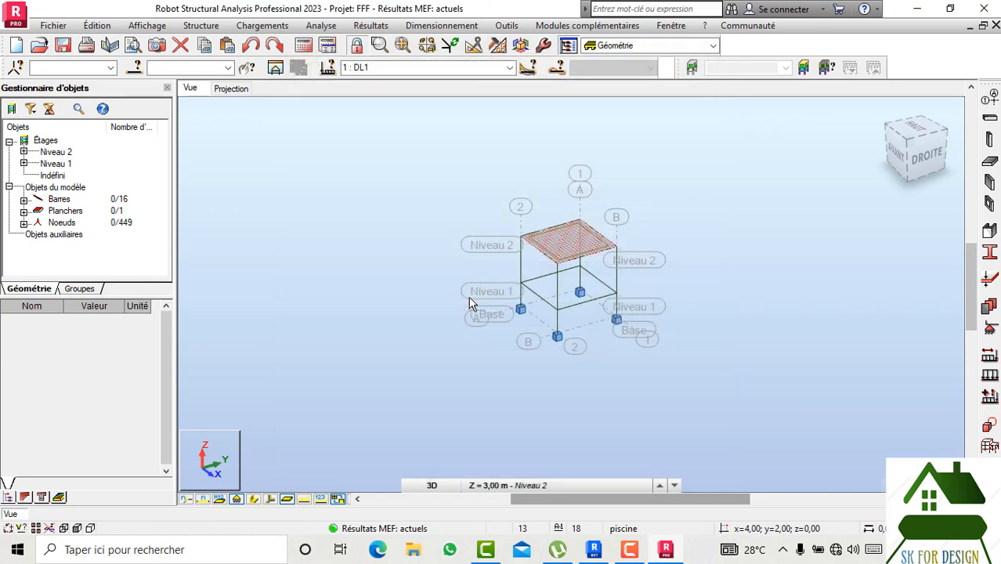
{"action": "left_click", "coordinate": [939, 147]}
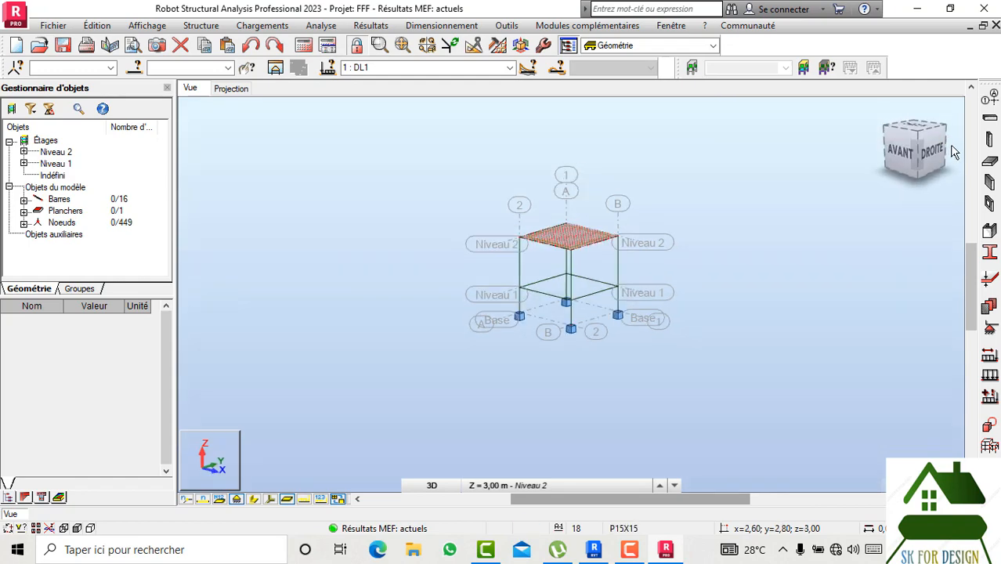
{"action": "scroll", "coordinate": [615, 286], "scroll_direction": "up", "scroll_amount": 3}
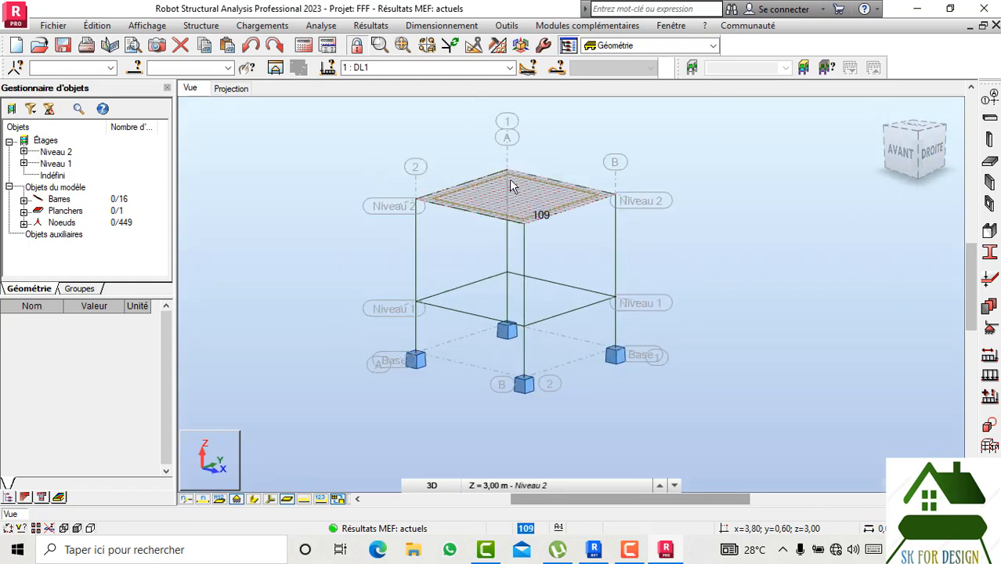
{"action": "left_click", "coordinate": [370, 26]}
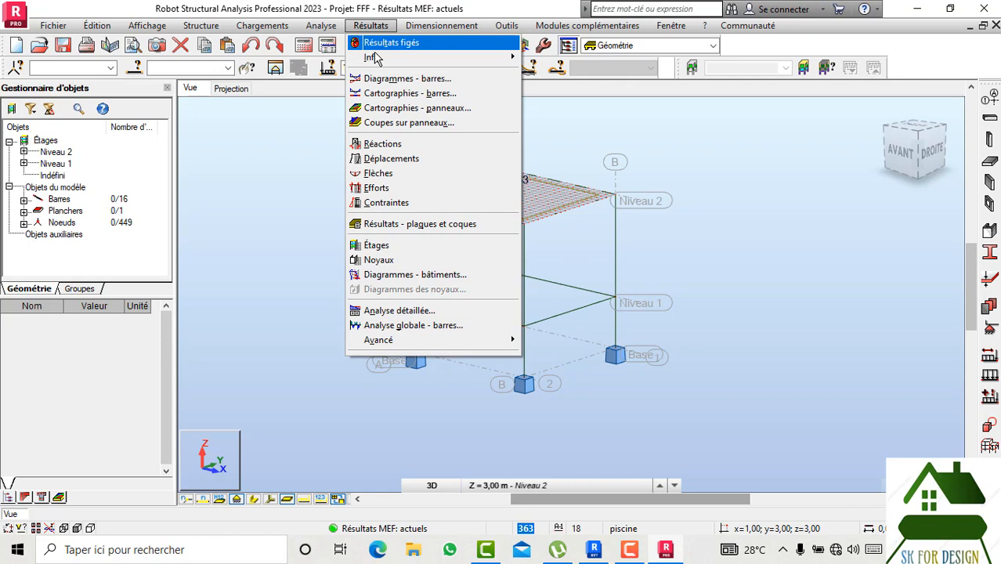
{"action": "left_click", "coordinate": [424, 93]}
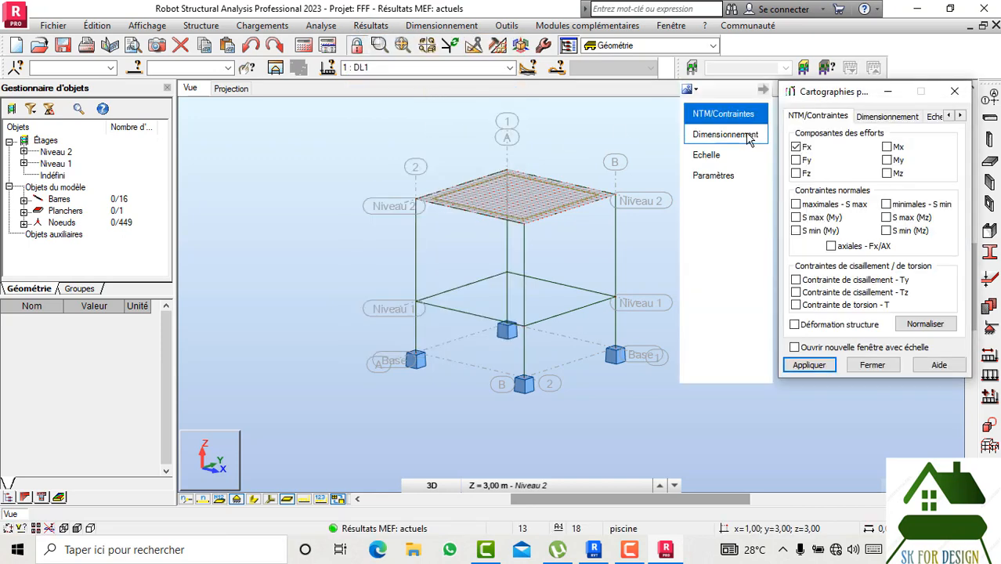
{"action": "left_click", "coordinate": [955, 91]}
- Display normalised Moment My diagrams on the bars for load case DL1
{"action": "left_click", "coordinate": [370, 25]}
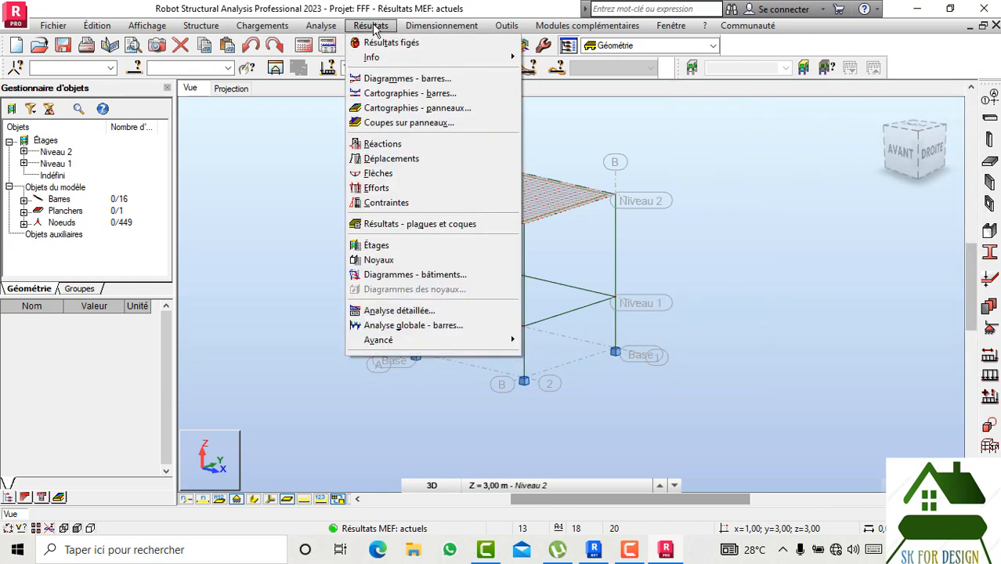
{"action": "left_click", "coordinate": [384, 79]}
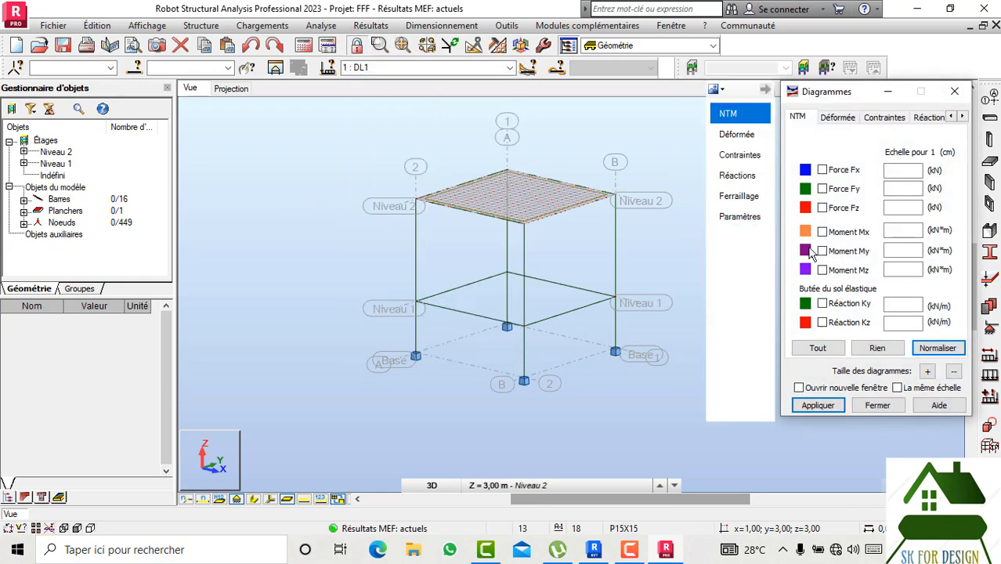
{"action": "left_click", "coordinate": [822, 250]}
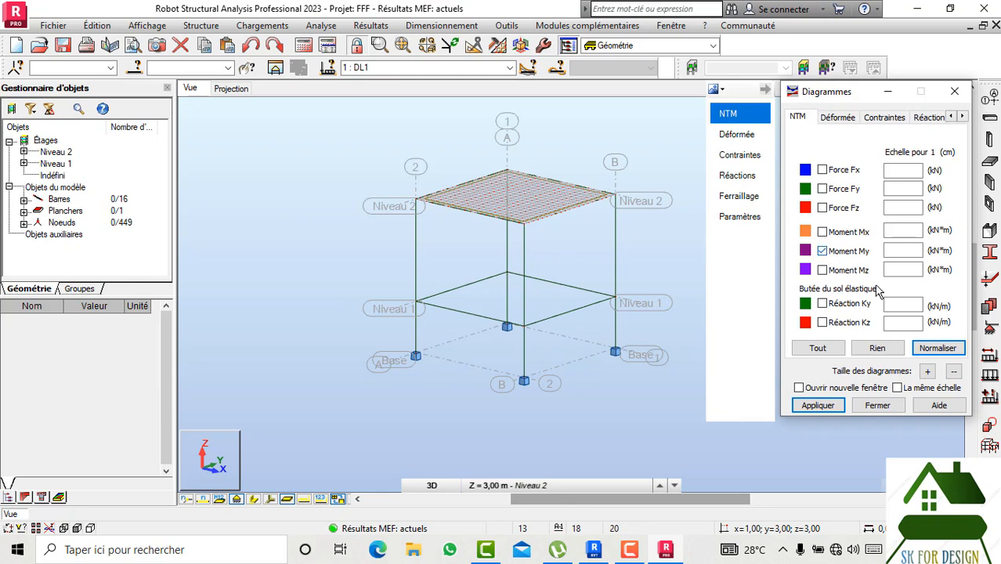
{"action": "left_click", "coordinate": [928, 348]}
{"action": "left_click", "coordinate": [821, 405]}
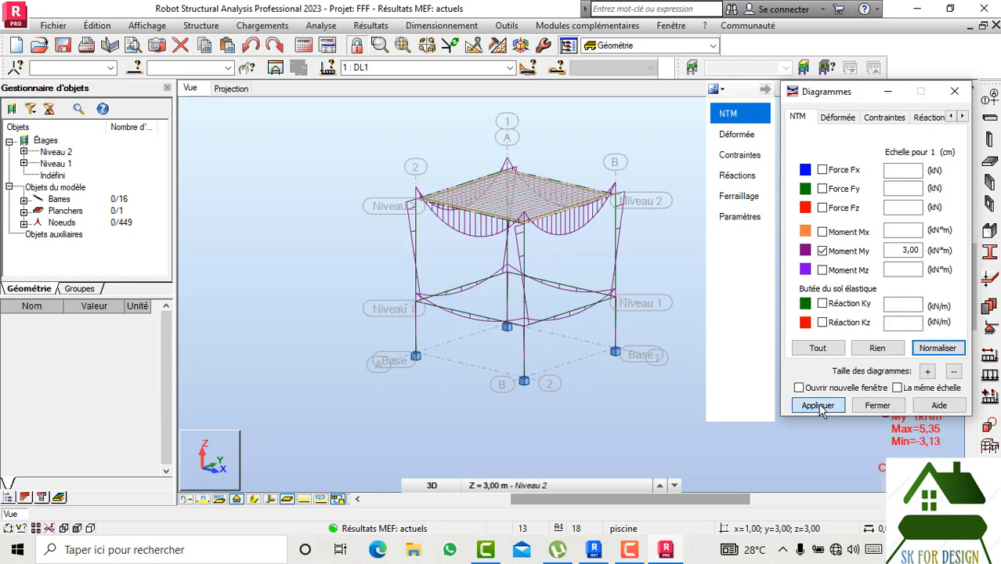
- Reduce the Moment My diagram size, normalise it to a scale of 5,00 kN*m per cm and apply it
{"action": "left_click", "coordinate": [954, 371]}
{"action": "left_click", "coordinate": [940, 350]}
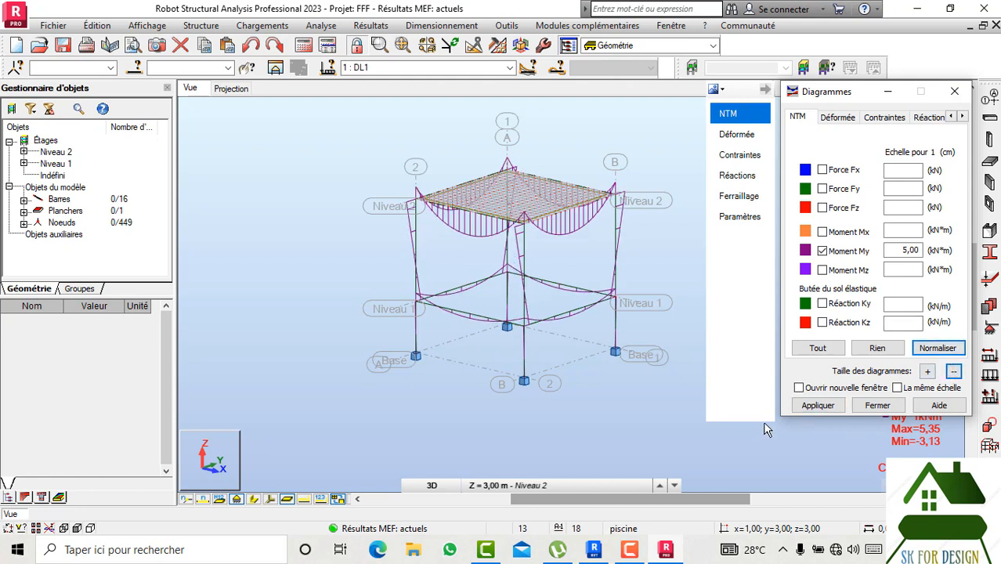
{"action": "left_click", "coordinate": [818, 405]}
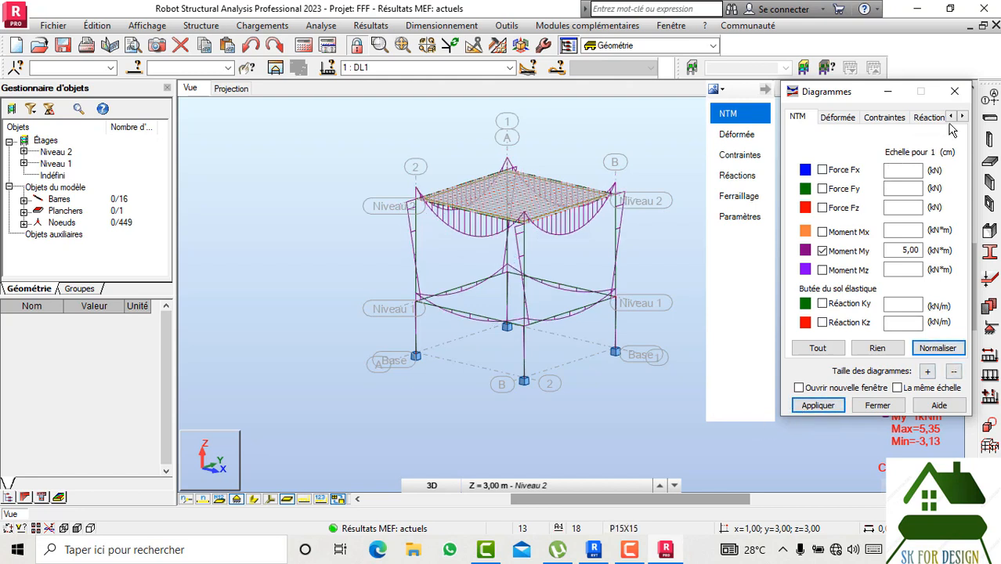
- Label the moment diagrams with description tags showing global extreme values (extrêmes globaux), apply the settings and inspect the labelled frame
{"action": "left_click", "coordinate": [753, 220]}
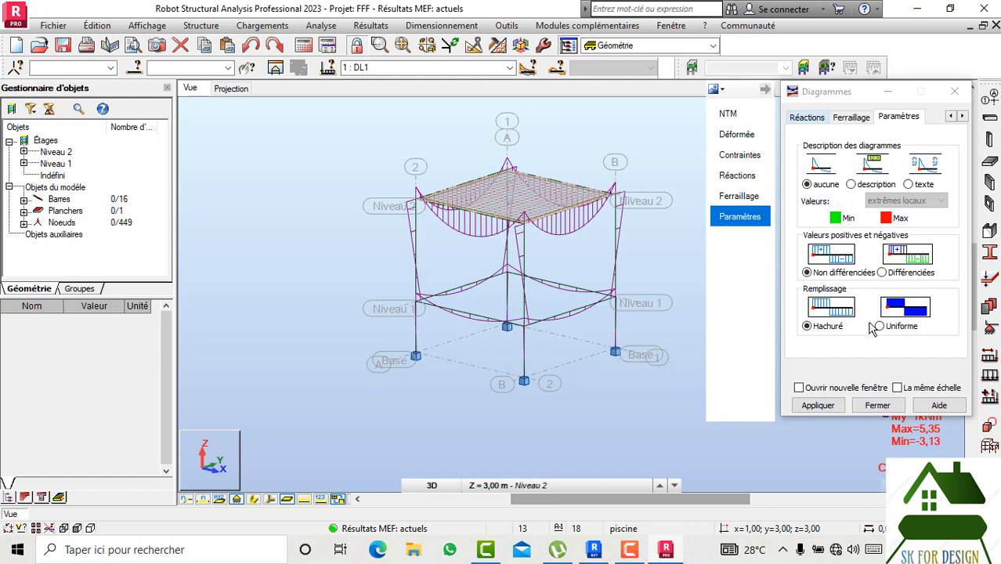
{"action": "left_click", "coordinate": [852, 185]}
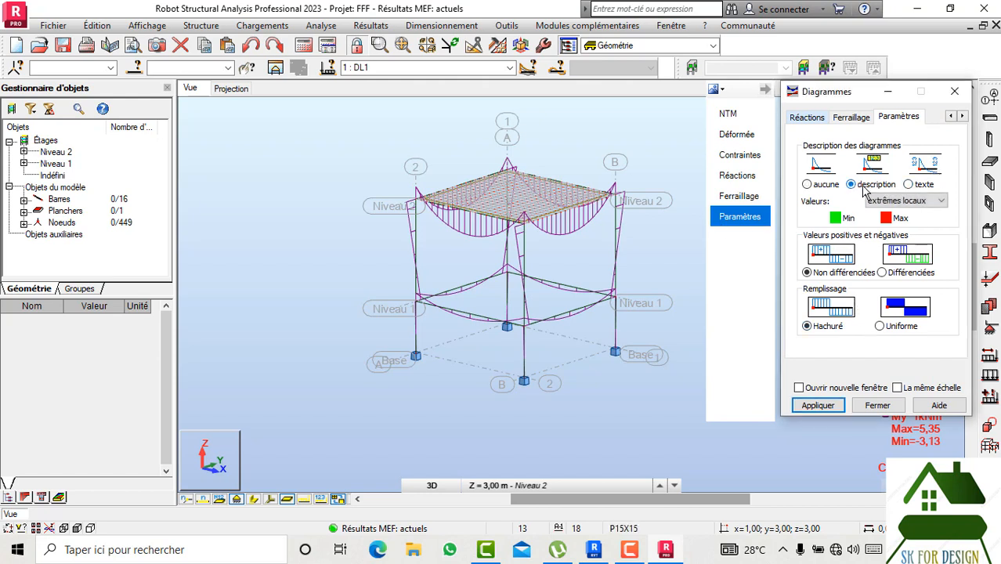
{"action": "left_click", "coordinate": [878, 203]}
{"action": "left_click", "coordinate": [901, 229]}
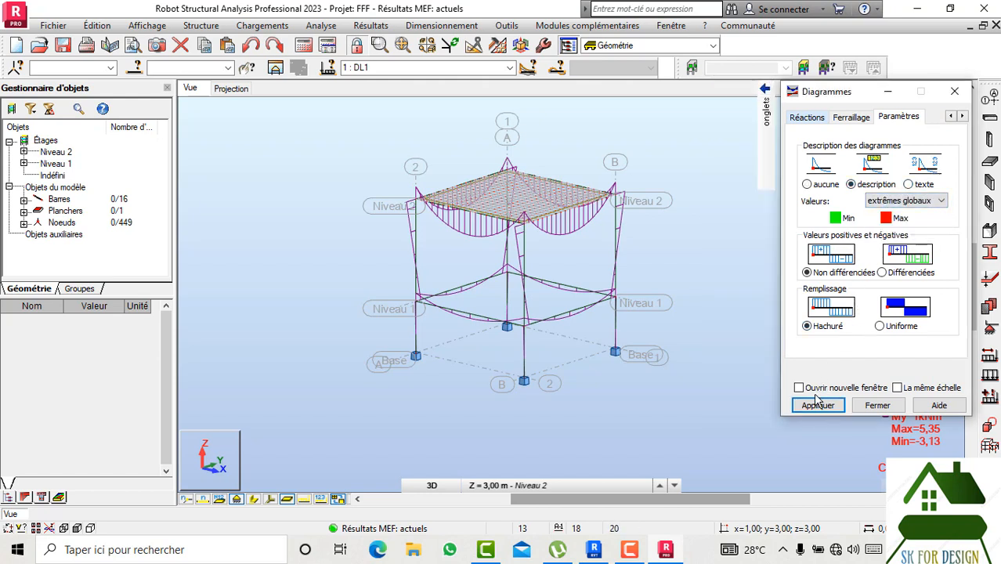
{"action": "left_click", "coordinate": [811, 421]}
{"action": "left_click", "coordinate": [955, 91]}
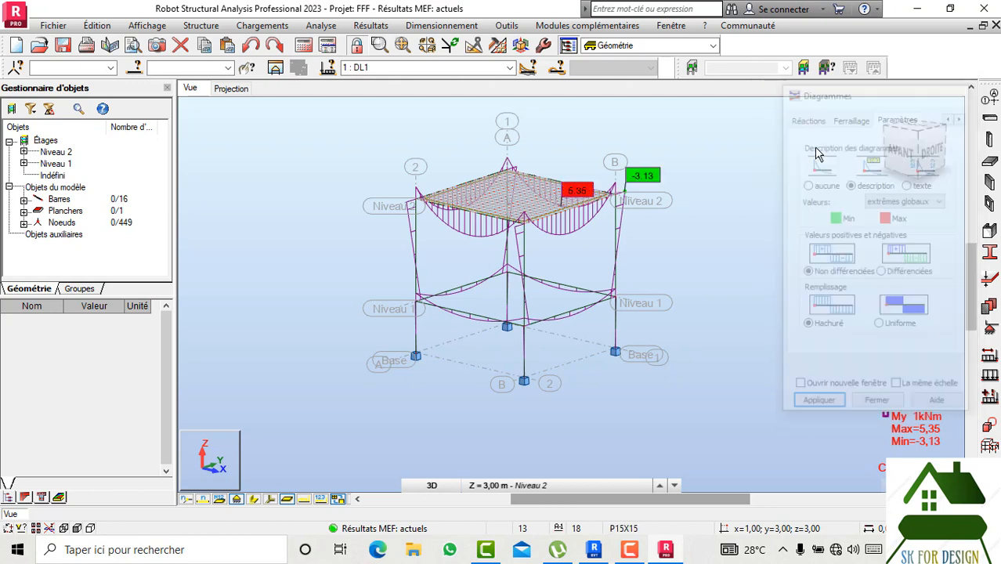
{"action": "left_click_drag", "start_coordinate": [888, 156], "coordinate": [863, 153]}
{"action": "scroll", "coordinate": [427, 149], "scroll_direction": "up", "scroll_amount": 5}
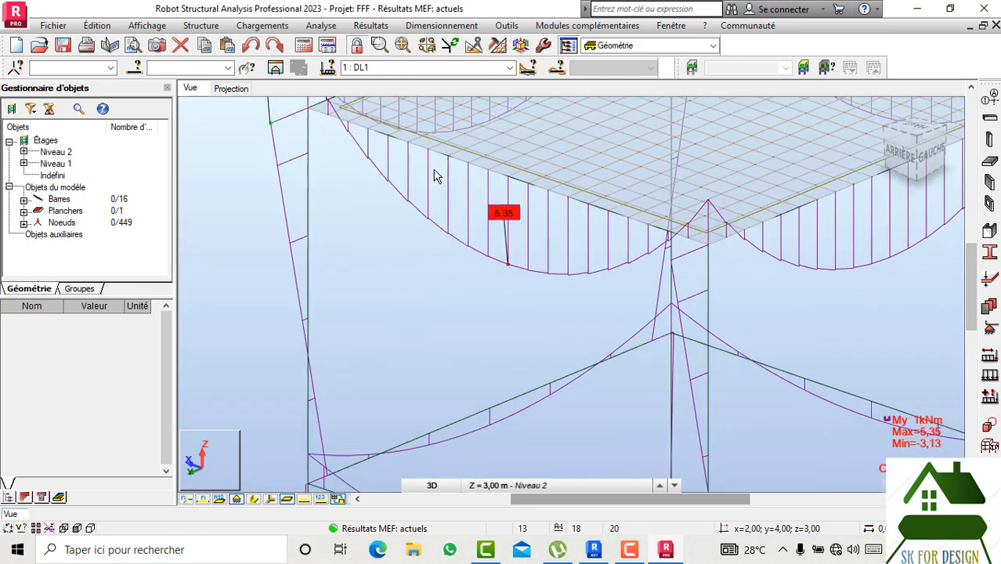
{"action": "scroll", "coordinate": [417, 301], "scroll_direction": "down", "scroll_amount": 3}
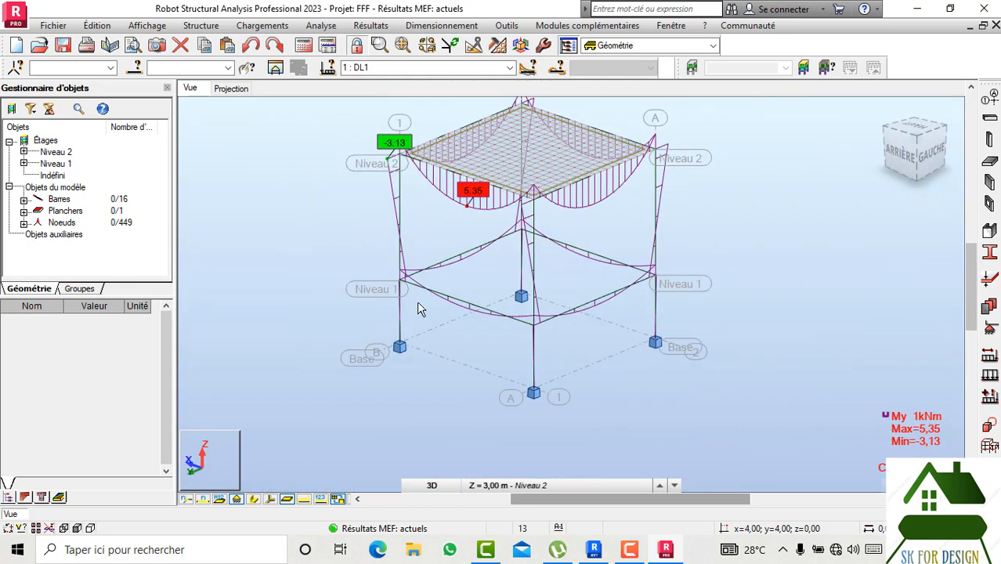
{"action": "scroll", "coordinate": [417, 307], "scroll_direction": "down", "scroll_amount": 2}
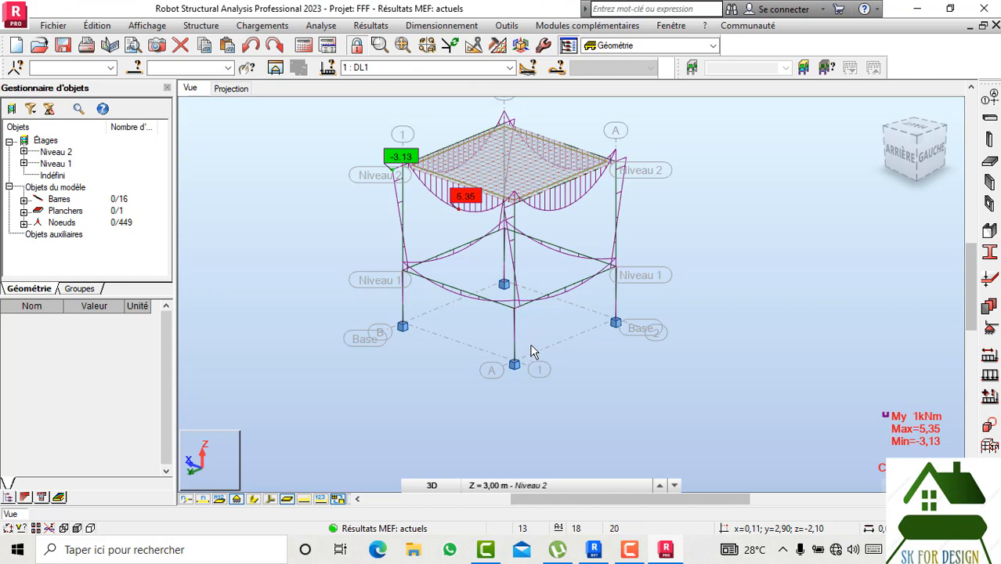
- Switch to Revit, review the Robot Structural Analysis link options for the analytical model, and return to Robot
{"action": "left_click", "coordinate": [594, 549]}
{"action": "left_click", "coordinate": [803, 94]}
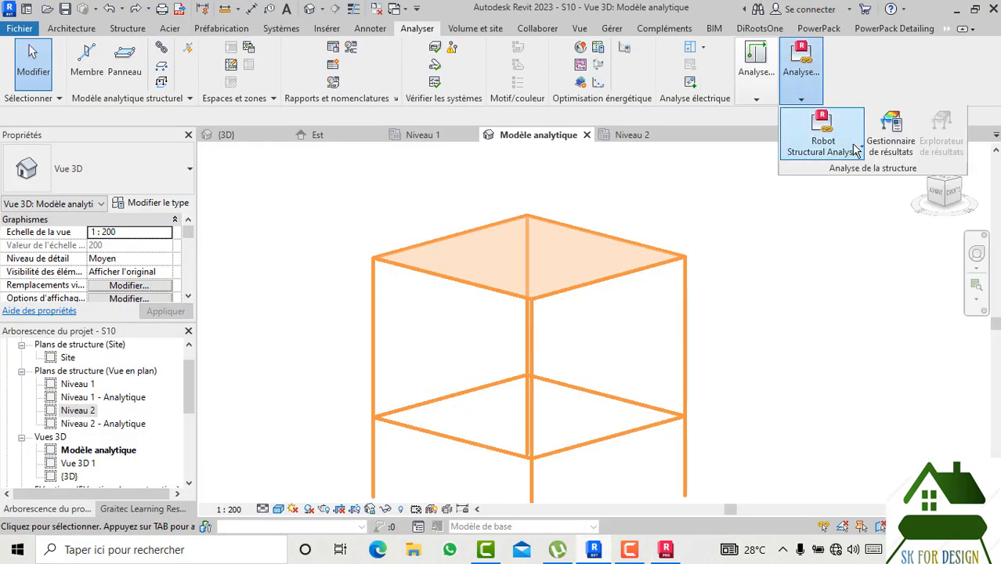
{"action": "left_click", "coordinate": [822, 141]}
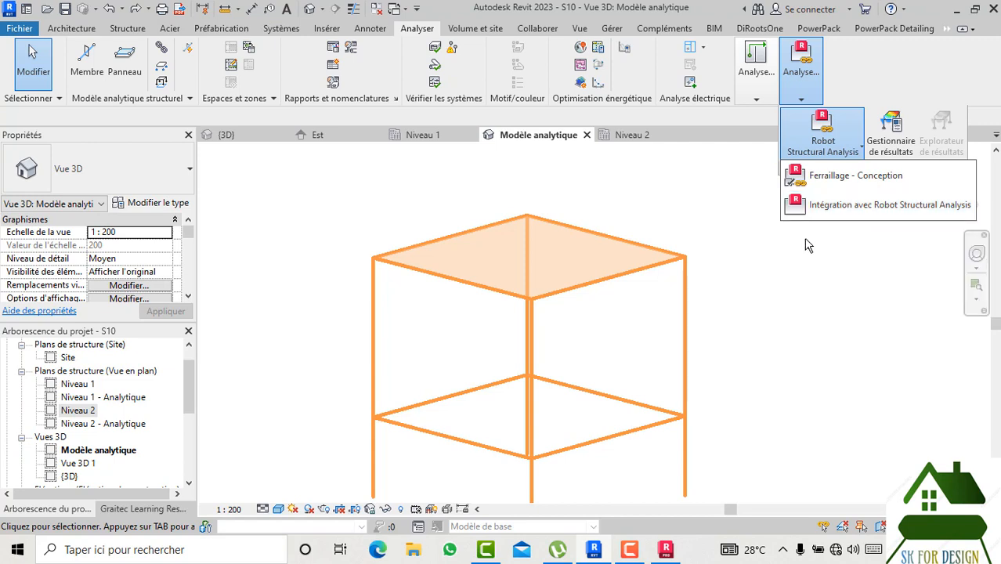
{"action": "scroll", "coordinate": [676, 221], "scroll_direction": "down", "scroll_amount": 1}
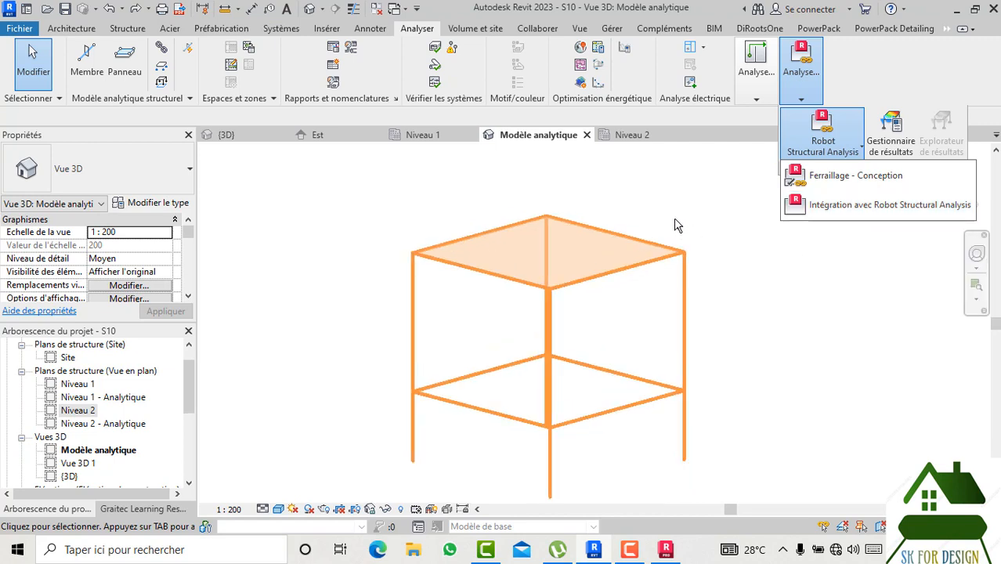
{"action": "left_click", "coordinate": [666, 549]}
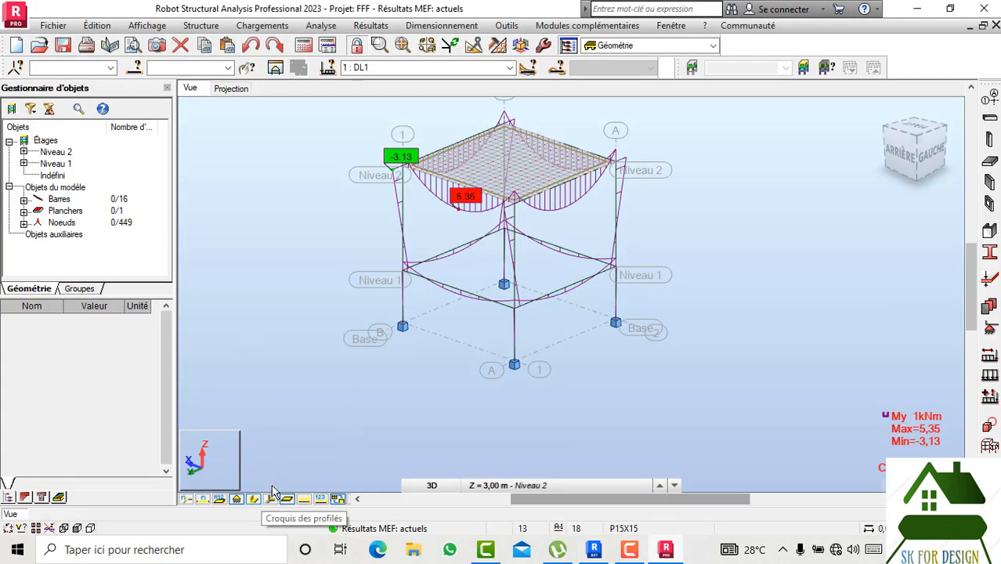
- Display the section shapes of the bars and select the Niveau 2 beam carrying the maximum moment label
{"action": "left_click", "coordinate": [254, 504]}
{"action": "scroll", "coordinate": [458, 161], "scroll_direction": "up", "scroll_amount": 2}
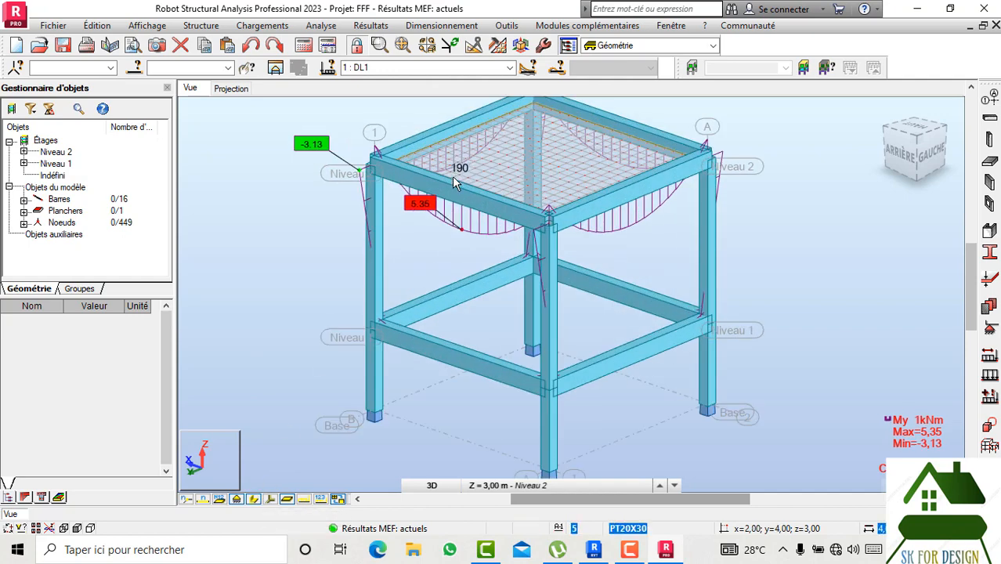
{"action": "left_click", "coordinate": [461, 196]}
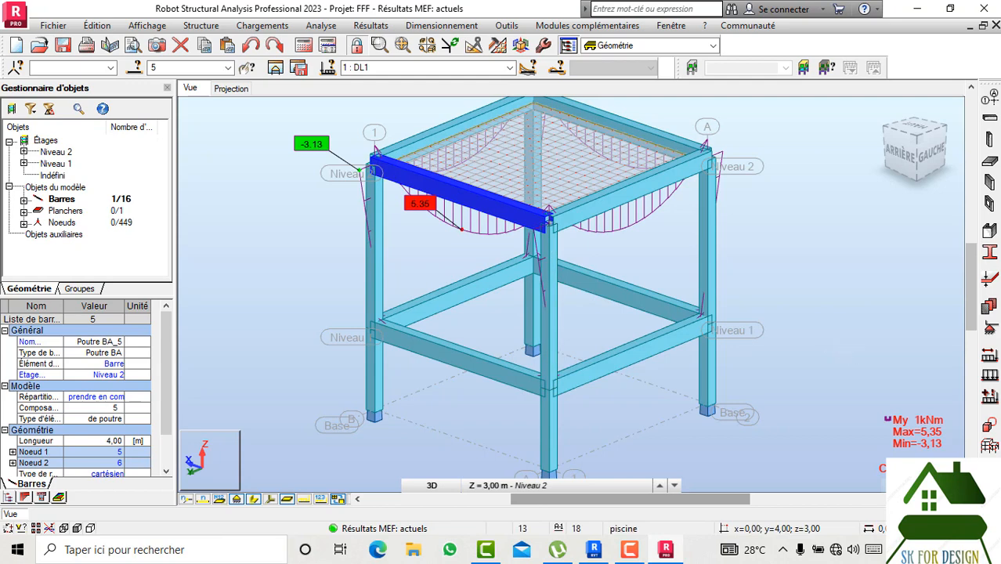
- Open the selected beam in reinforced-concrete beam design with simple load cases DL1 and LL1, and rearrange the parameter panels to reveal its elevation
{"action": "left_click", "coordinate": [991, 472]}
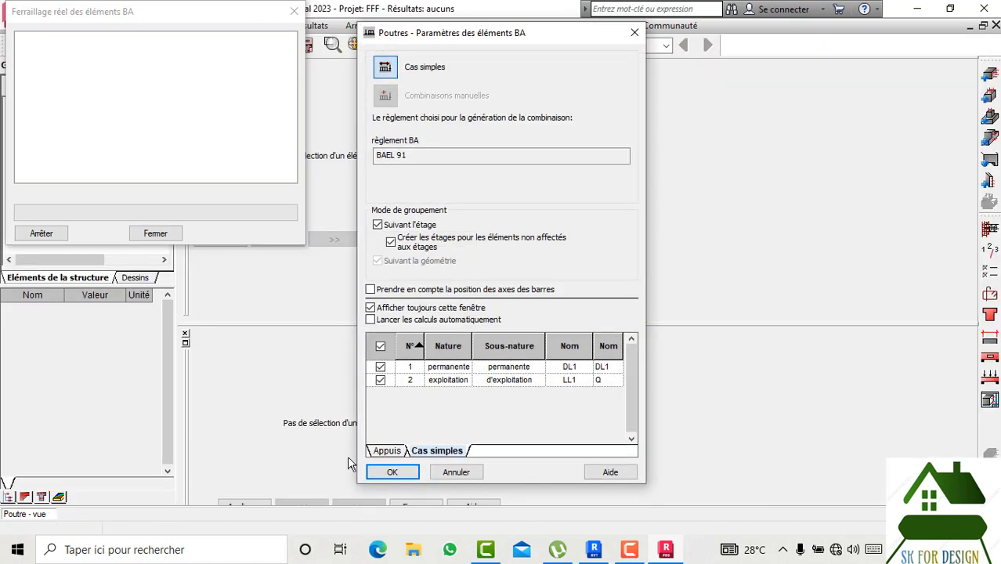
{"action": "left_click", "coordinate": [392, 472]}
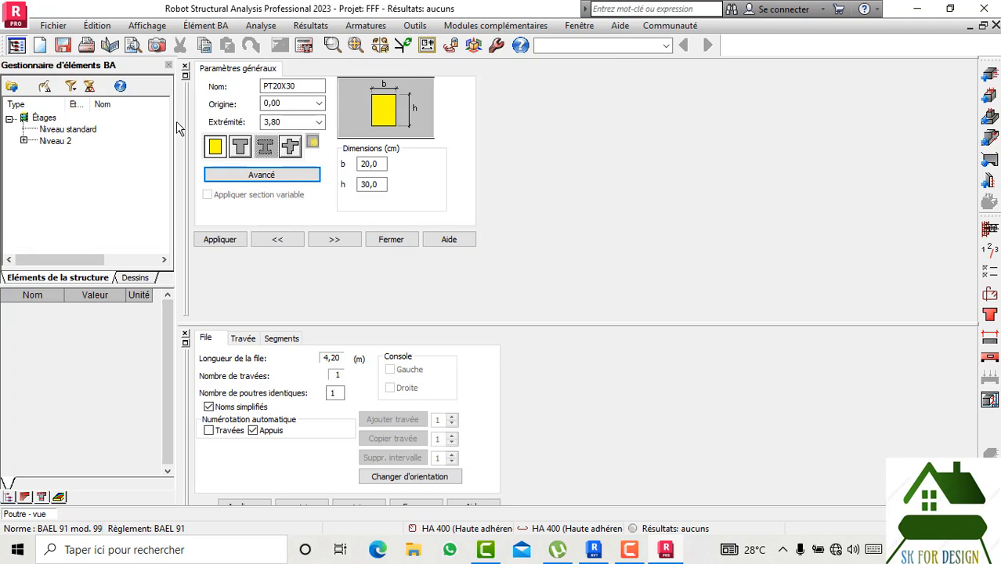
{"action": "left_click_drag", "start_coordinate": [186, 126], "coordinate": [483, 383]}
{"action": "scroll", "coordinate": [611, 152], "scroll_direction": "down", "scroll_amount": 2}
{"action": "scroll", "coordinate": [546, 157], "scroll_direction": "up", "scroll_amount": 12}
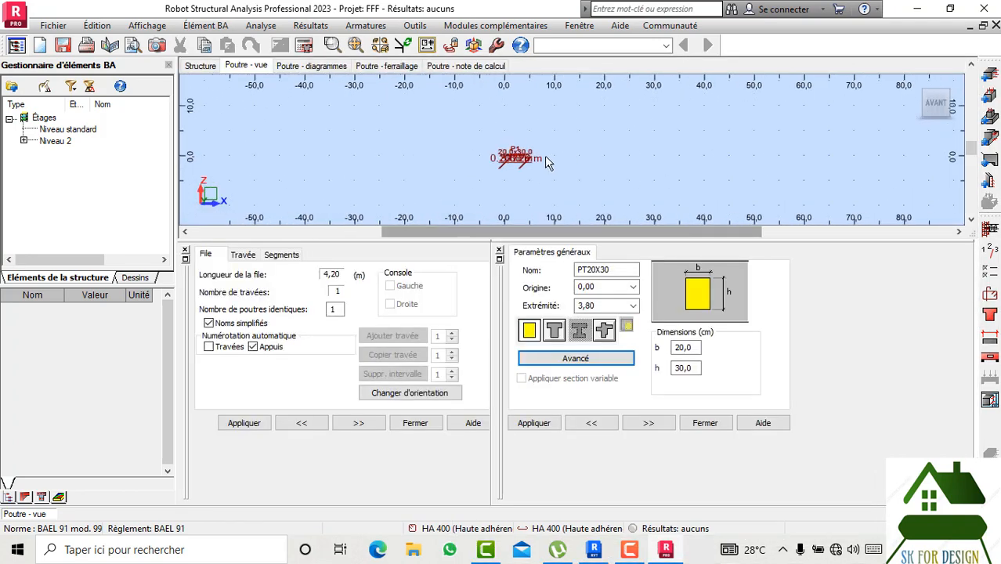
{"action": "middle_click_drag", "start_coordinate": [502, 124], "coordinate": [539, 121]}
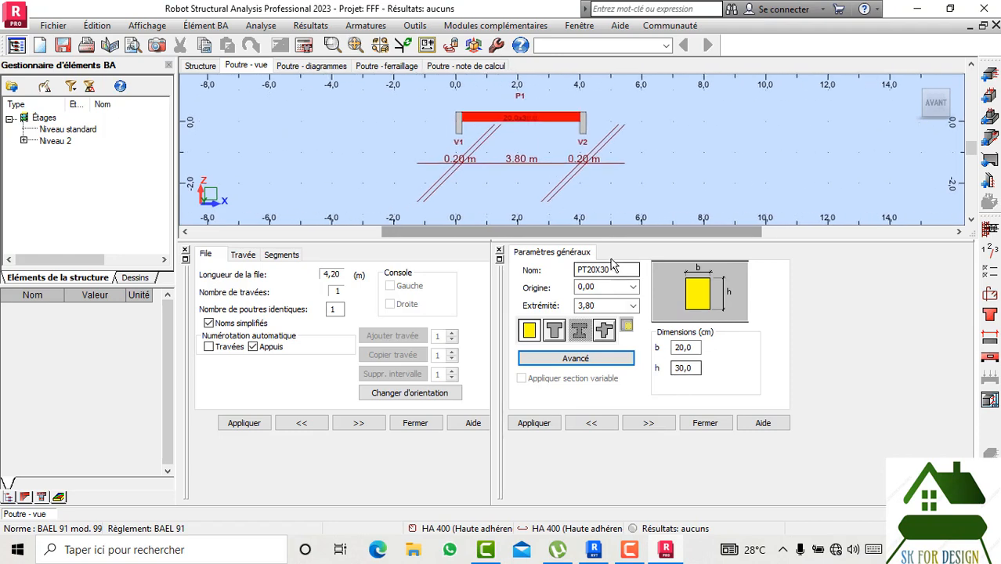
- Review the general, concrete and transverse steel settings in the BAEL 91 calculation options, leaving them as they are
{"action": "left_click", "coordinate": [988, 268]}
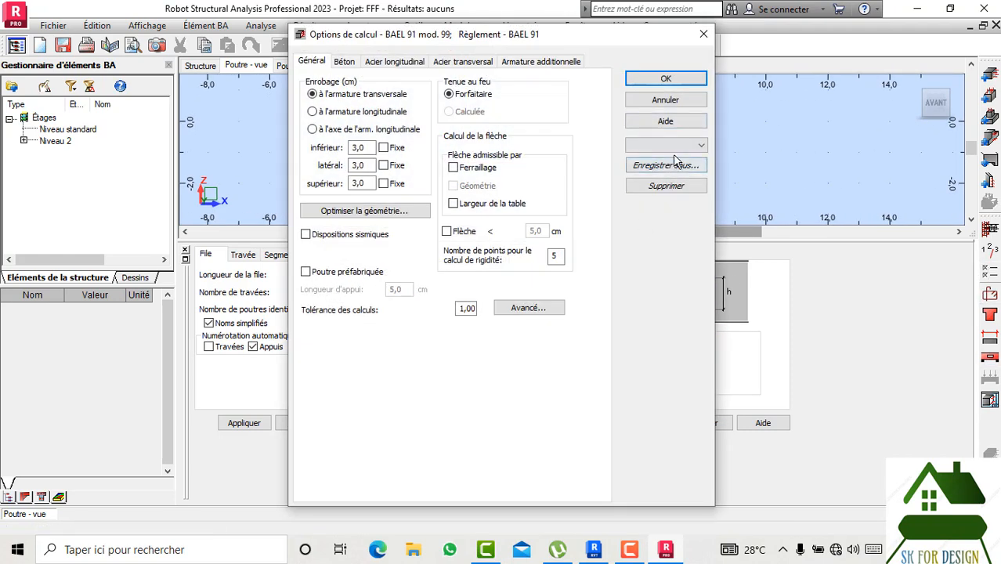
{"action": "left_click", "coordinate": [367, 66]}
{"action": "left_click", "coordinate": [337, 67]}
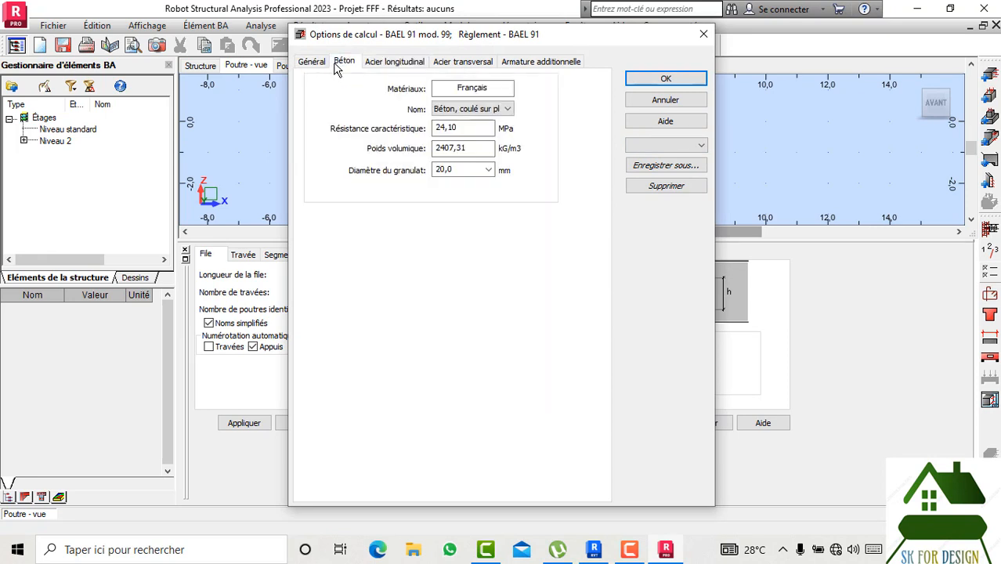
{"action": "left_click", "coordinate": [463, 62]}
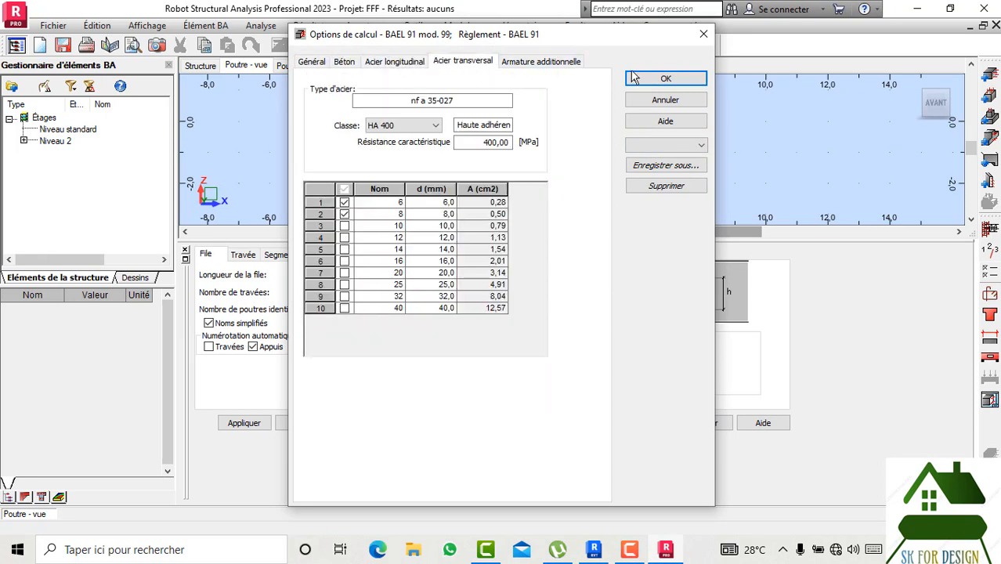
{"action": "left_click", "coordinate": [703, 34]}
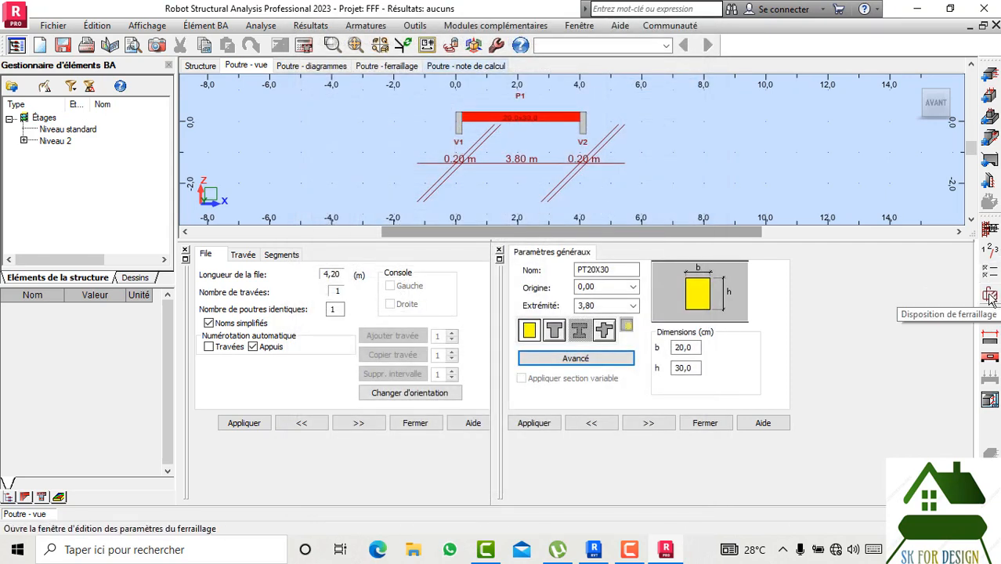
- Try to calculate the beam's reinforcement with drawings generated for the calculated elements
{"action": "scroll", "coordinate": [560, 138], "scroll_direction": "up", "scroll_amount": 3}
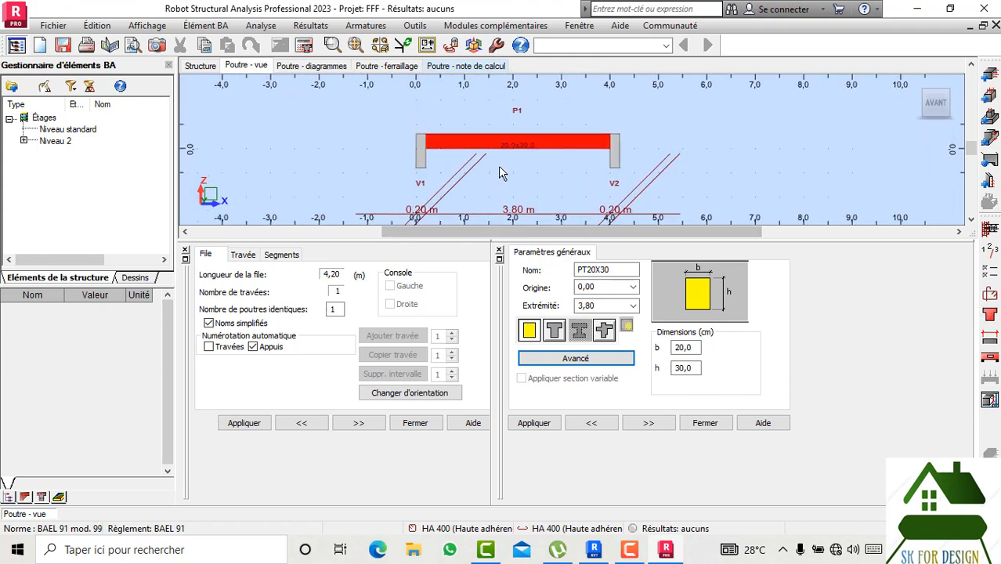
{"action": "scroll", "coordinate": [525, 164], "scroll_direction": "down", "scroll_amount": 2}
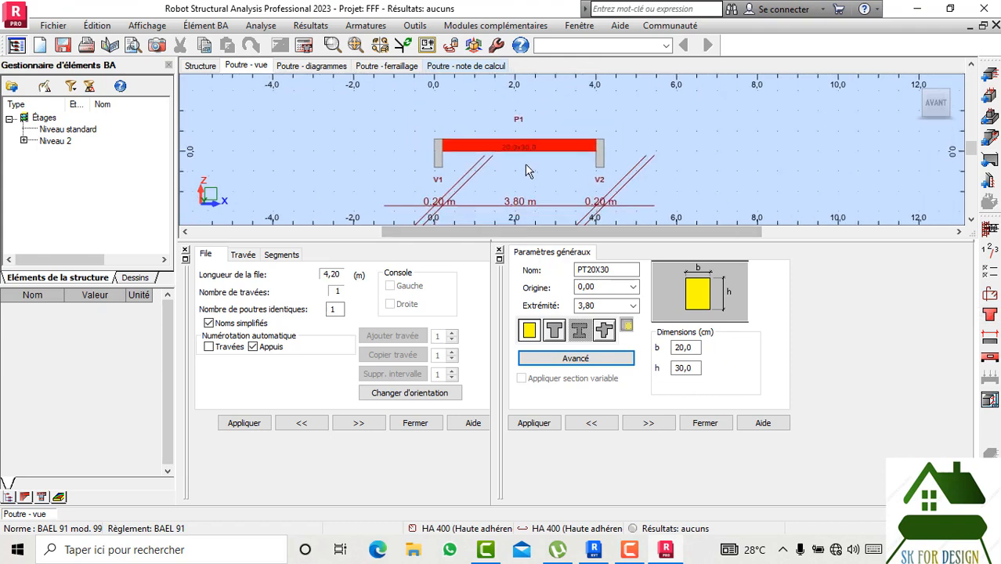
{"action": "left_click", "coordinate": [305, 45]}
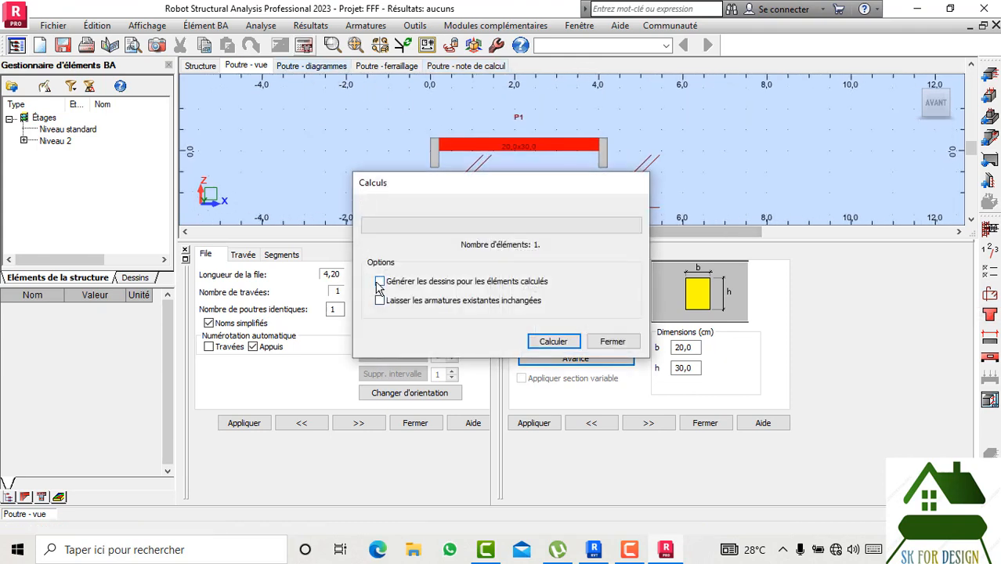
{"action": "left_click", "coordinate": [380, 282]}
{"action": "left_click", "coordinate": [534, 341]}
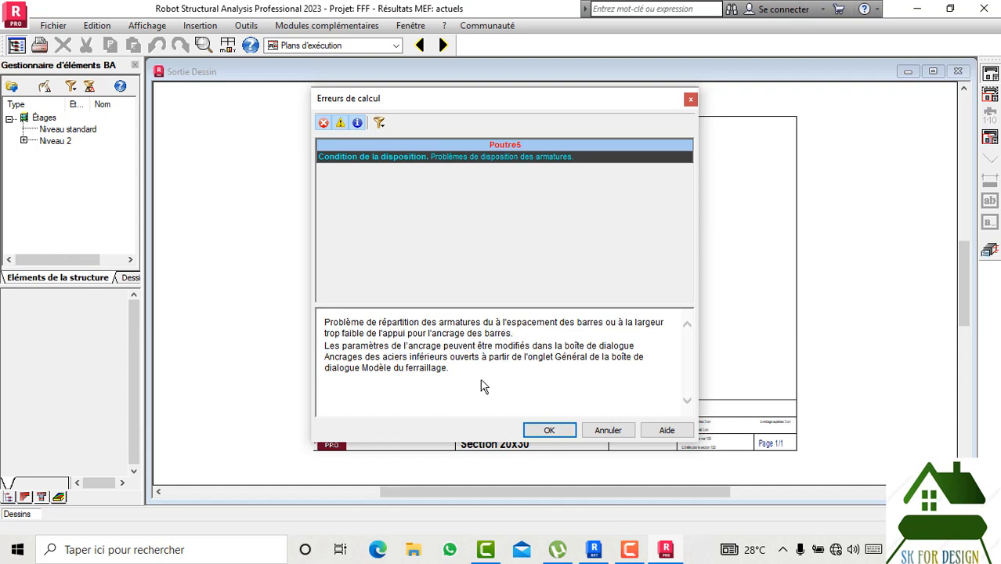
{"action": "left_click", "coordinate": [548, 430]}
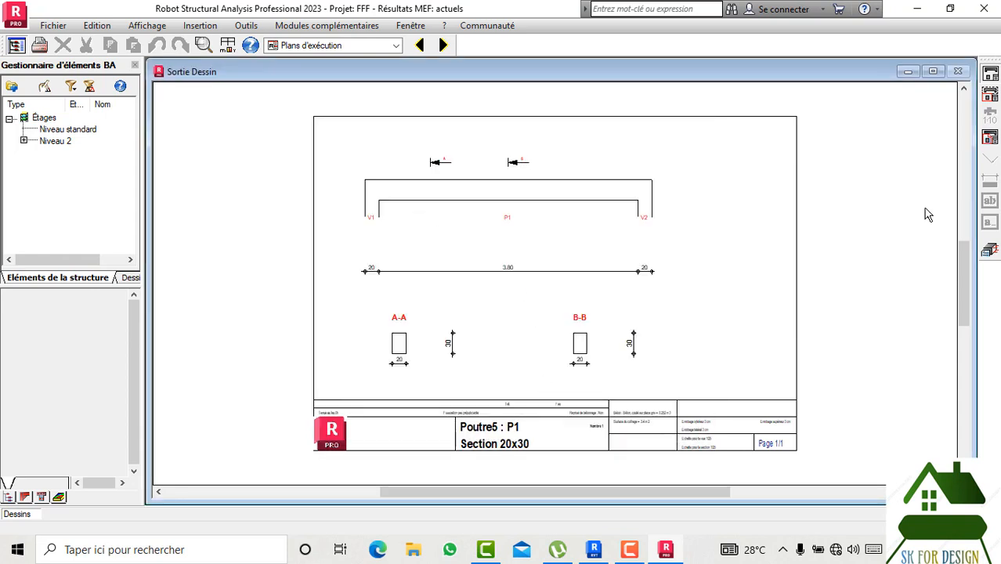
- Return to the beam view and set both the left and right support widths of span P1 to 0,30 m
{"action": "left_click", "coordinate": [990, 249]}
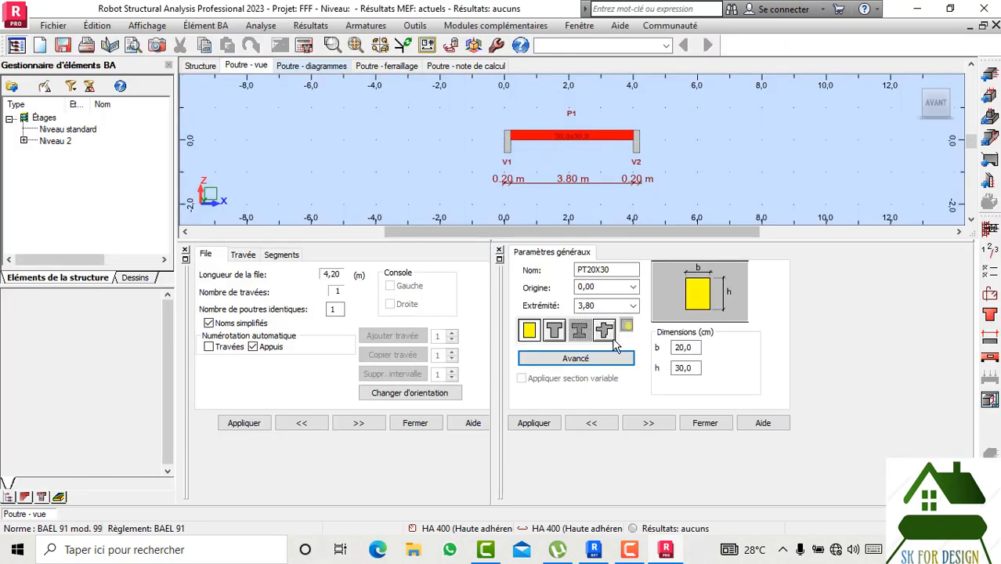
{"action": "left_click", "coordinate": [245, 256]}
{"action": "double_click", "coordinate": [274, 320]}
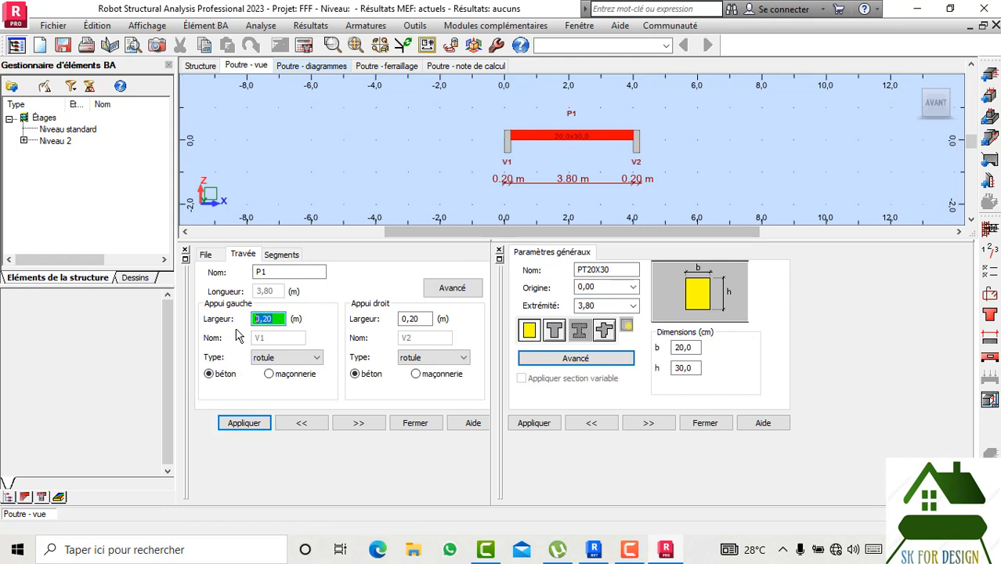
{"action": "double_click", "coordinate": [423, 321]}
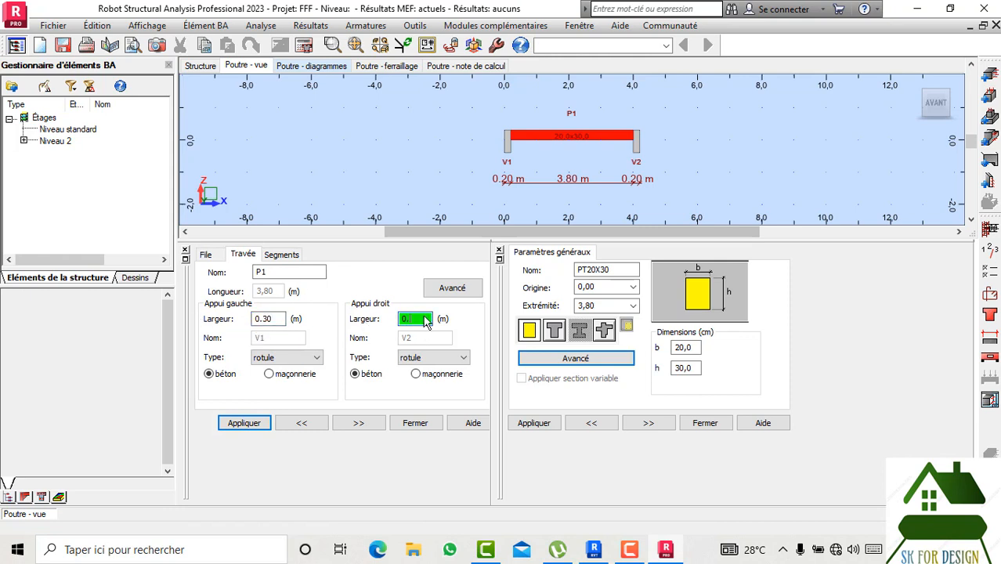
{"action": "left_click", "coordinate": [249, 423]}
- Recalculate the beam's reinforcement with drawing generation enabled, examine the bar layout and schedule, and return to the beam view
{"action": "left_click", "coordinate": [304, 45]}
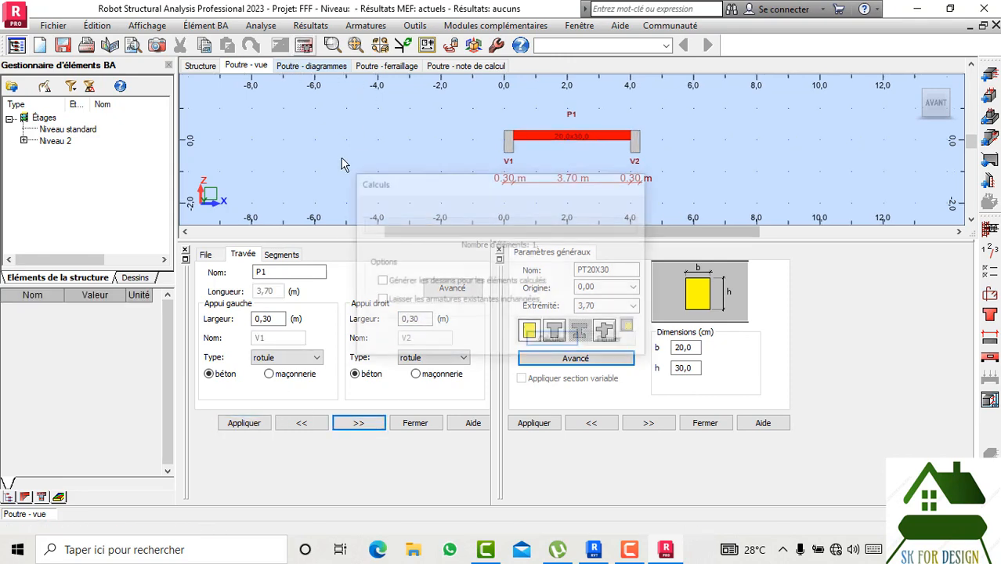
{"action": "left_click", "coordinate": [379, 281]}
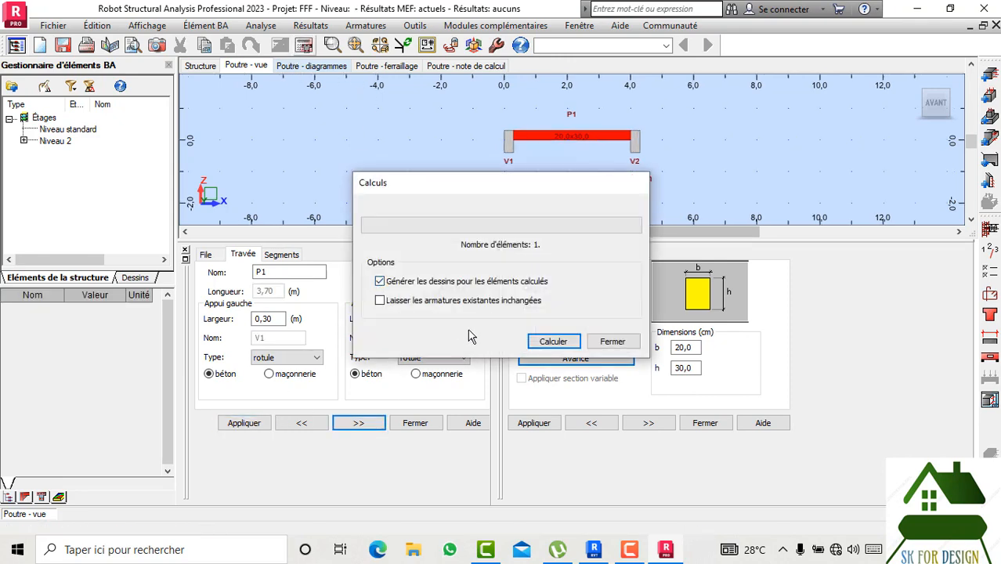
{"action": "left_click", "coordinate": [551, 342]}
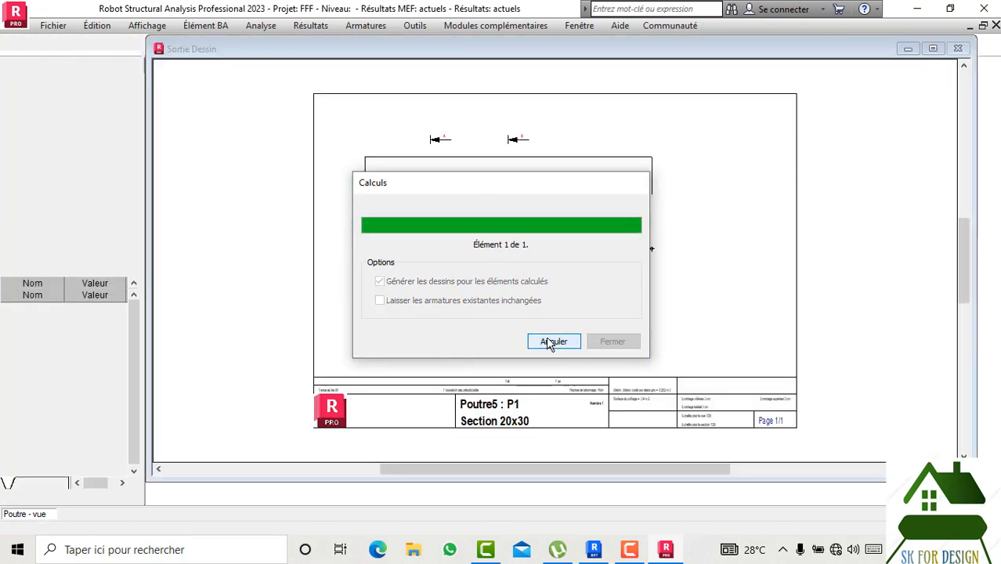
{"action": "scroll", "coordinate": [627, 192], "scroll_direction": "up", "scroll_amount": 4}
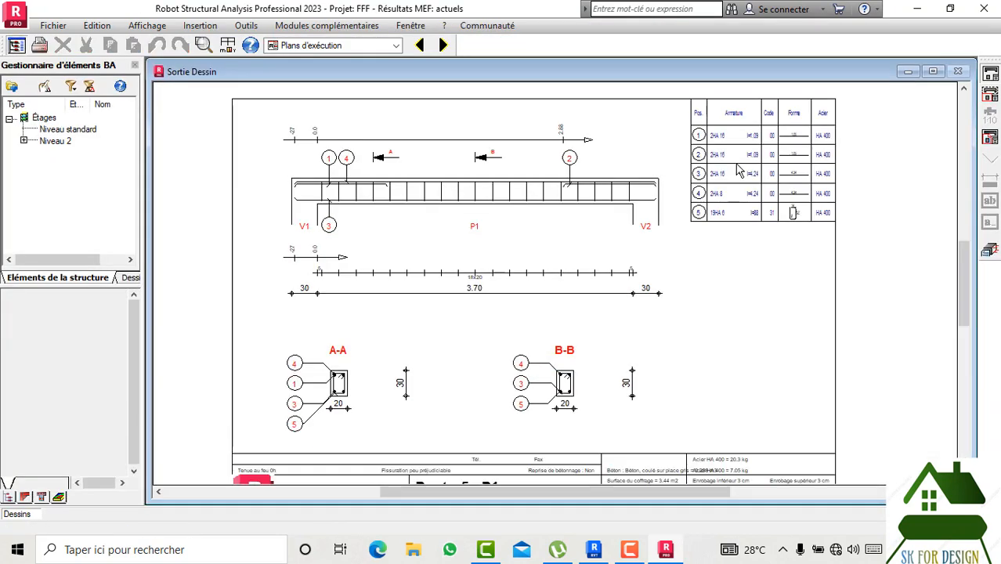
{"action": "scroll", "coordinate": [682, 176], "scroll_direction": "down", "scroll_amount": 1}
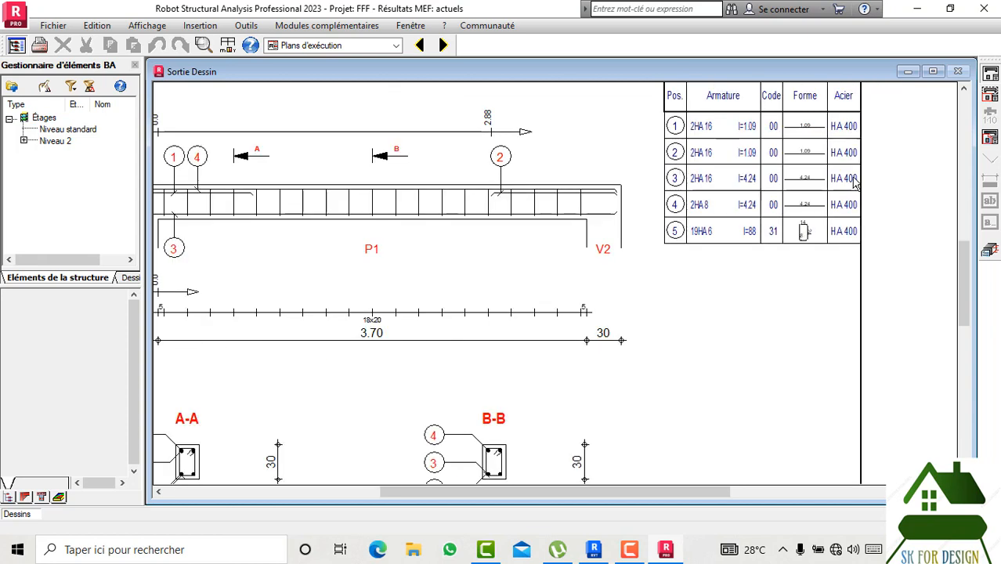
{"action": "left_click", "coordinate": [988, 259]}
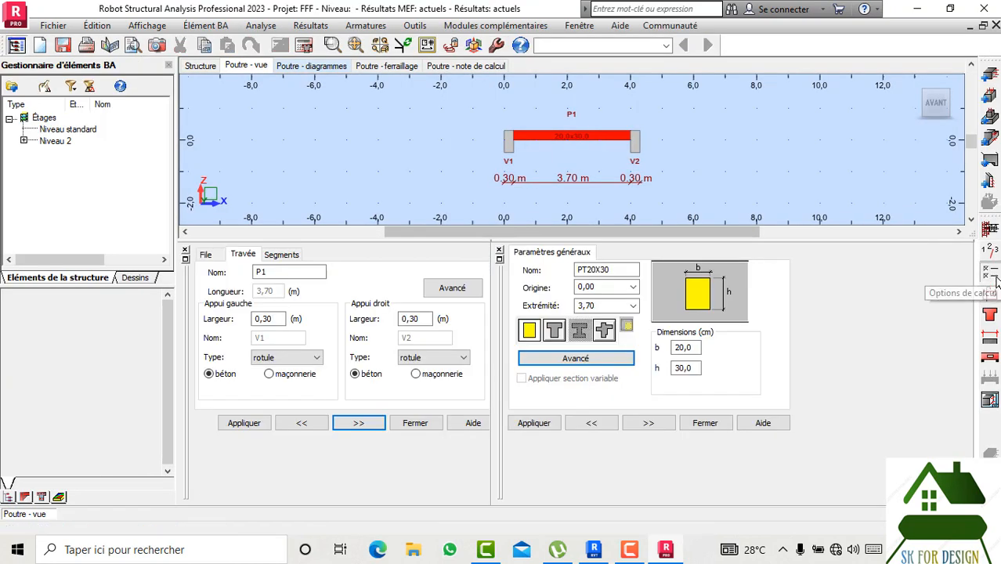
- Load the Standard preset in the beam's calculation options while viewing the longitudinal steel settings
{"action": "left_click", "coordinate": [991, 272]}
{"action": "left_click", "coordinate": [394, 62]}
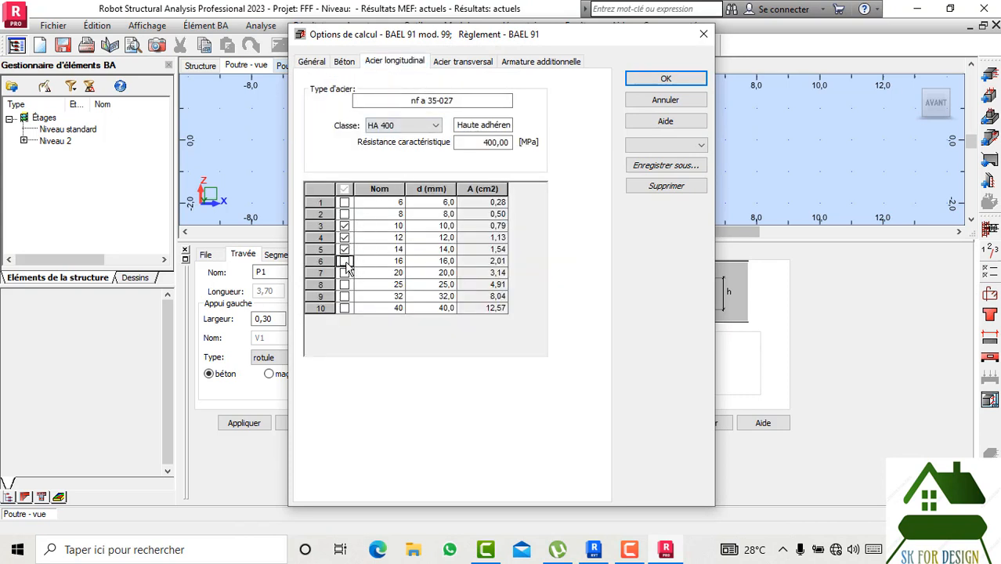
{"action": "left_click", "coordinate": [628, 165]}
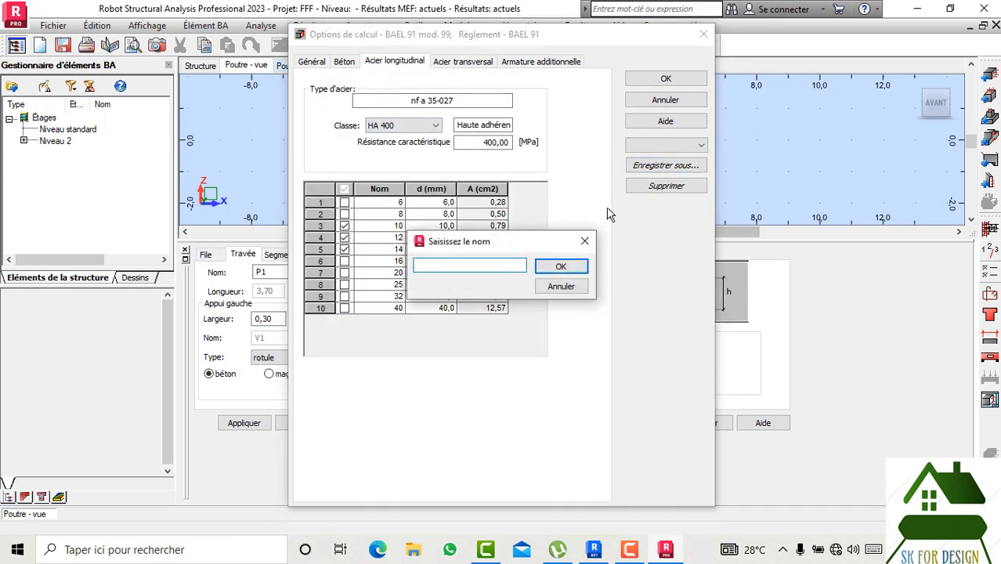
{"action": "left_click", "coordinate": [587, 238]}
{"action": "left_click", "coordinate": [644, 146]}
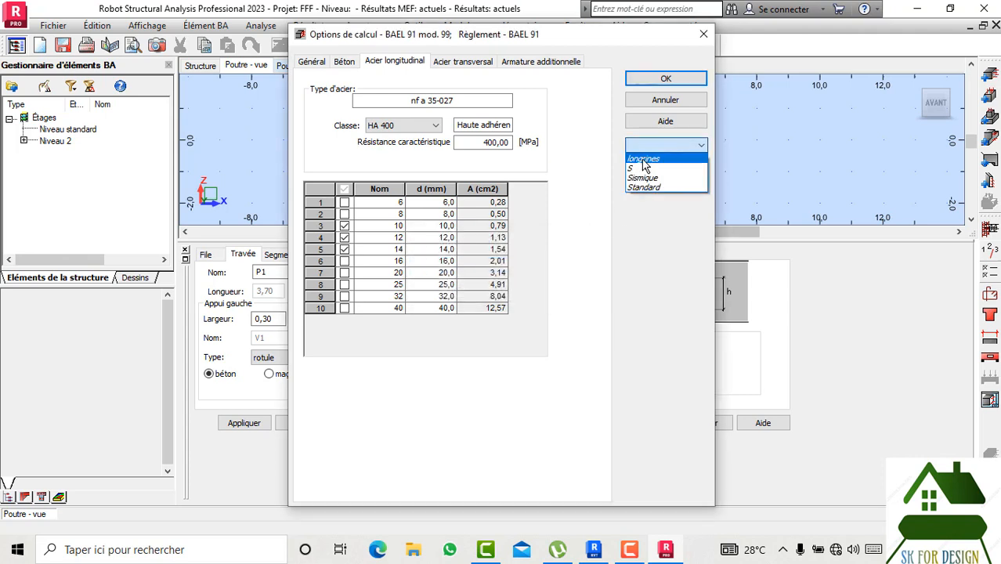
{"action": "left_click", "coordinate": [639, 189]}
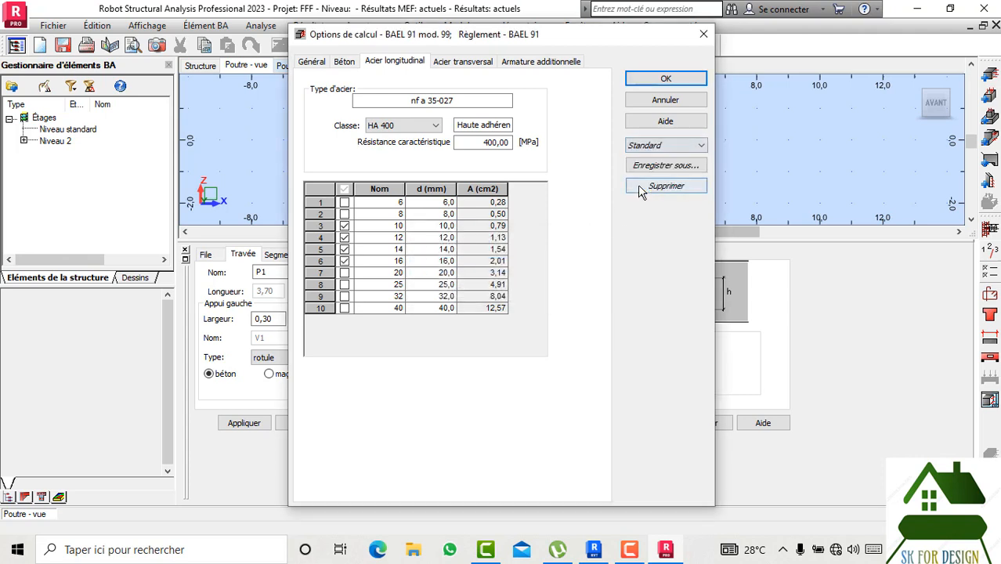
- Limit the longitudinal bars to diameters 10 and 12 and save the calculation options as the Standard preset
{"action": "left_click", "coordinate": [345, 250]}
{"action": "left_click", "coordinate": [458, 62]}
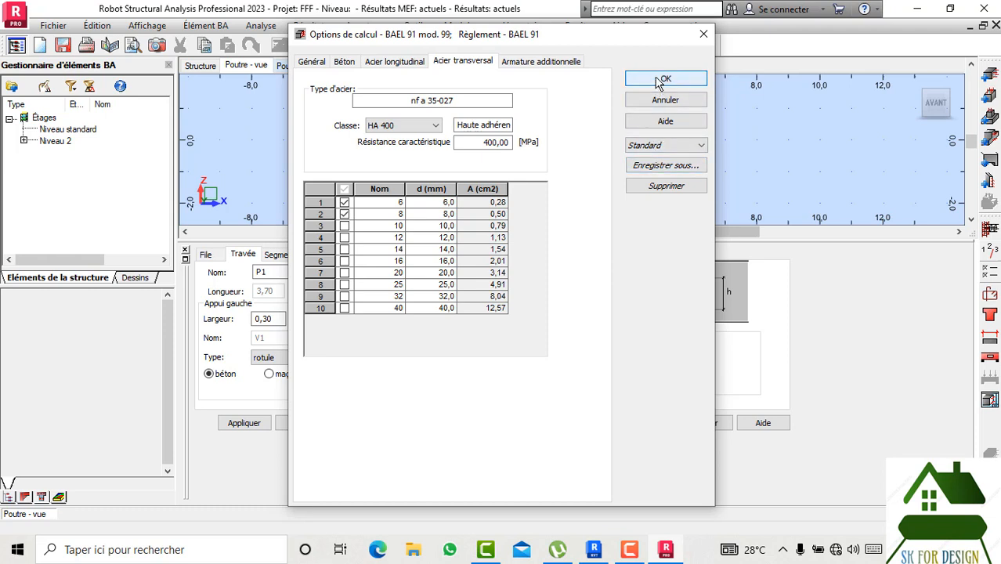
{"action": "left_click", "coordinate": [652, 167]}
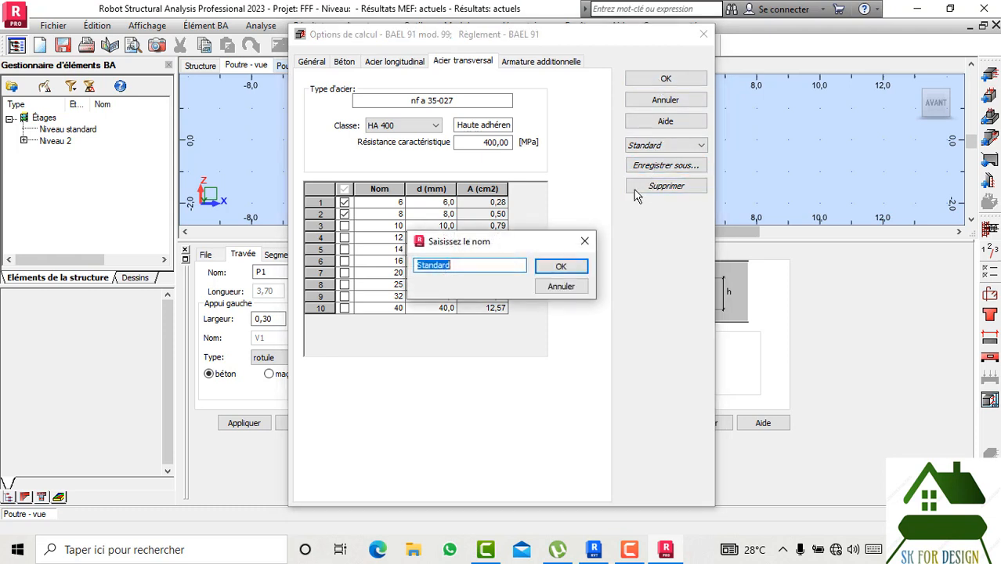
{"action": "left_click", "coordinate": [570, 268]}
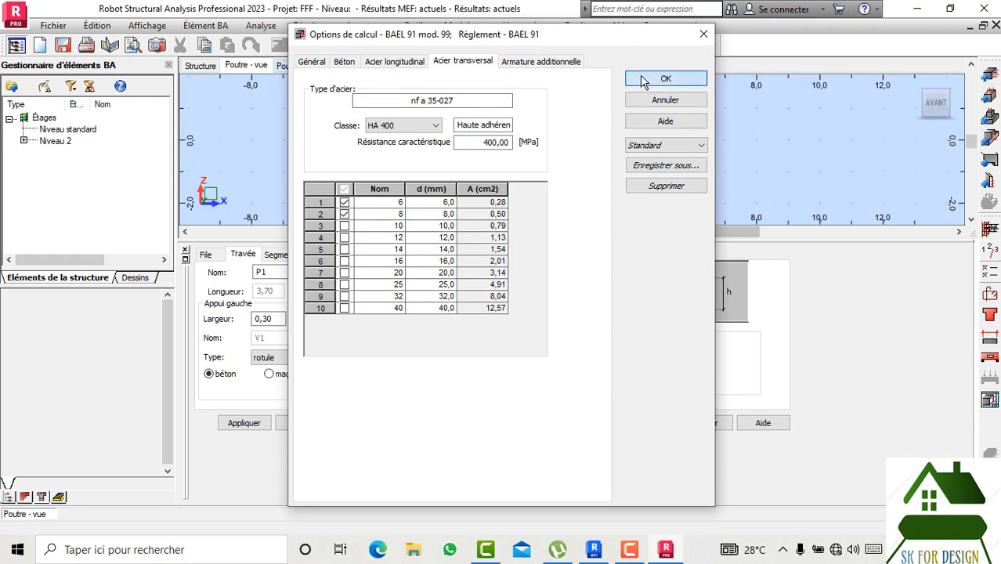
- Set the concrete material to BETON25 and apply the beam's calculation options
{"action": "left_click", "coordinate": [398, 63]}
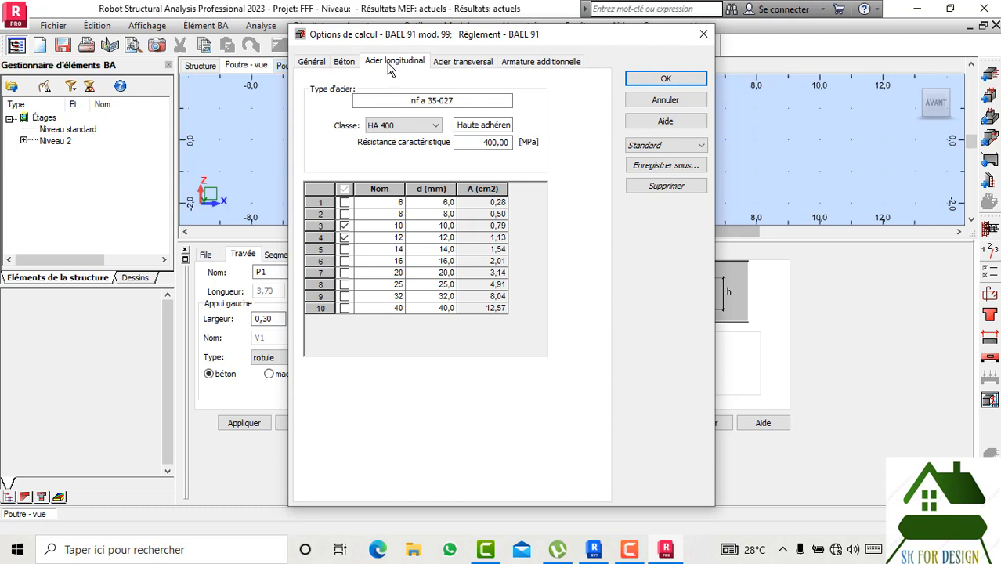
{"action": "left_click", "coordinate": [352, 62]}
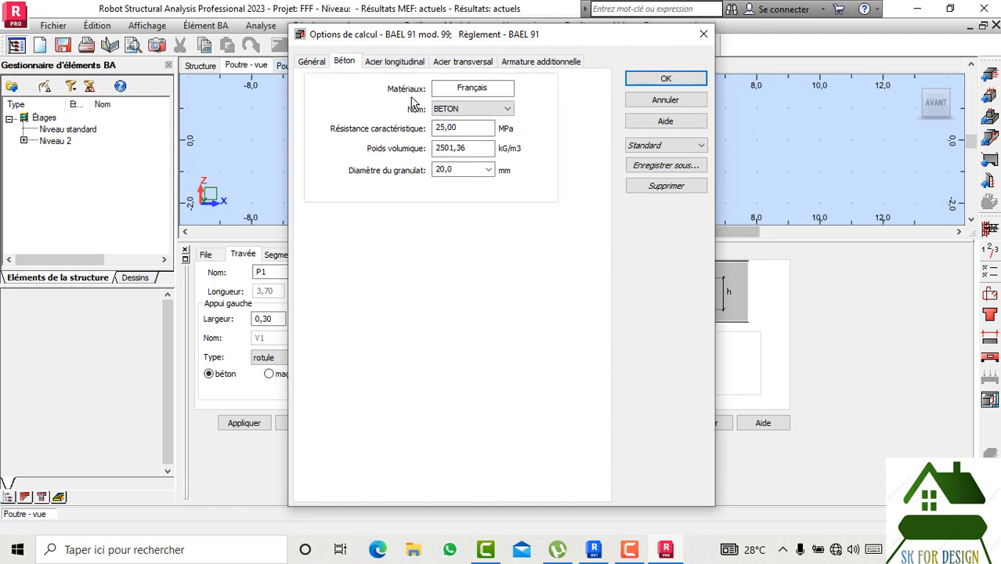
{"action": "left_click", "coordinate": [456, 110]}
{"action": "left_click", "coordinate": [462, 141]}
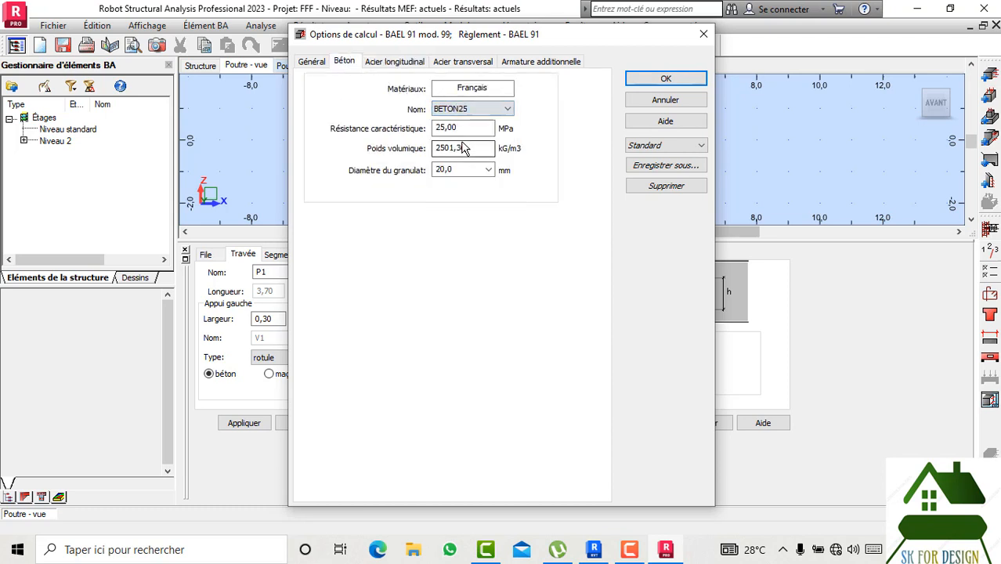
{"action": "left_click", "coordinate": [640, 84]}
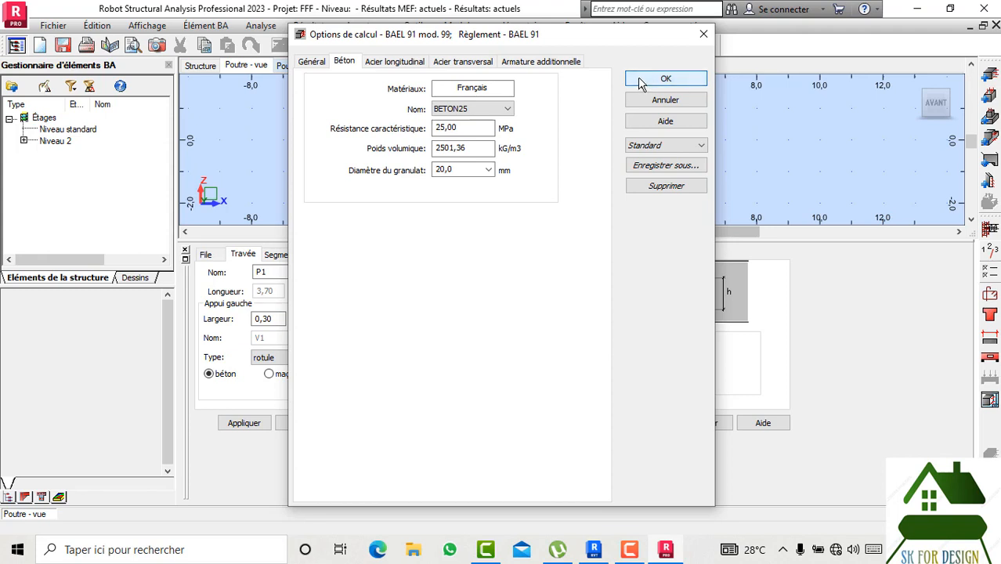
{"action": "left_click", "coordinate": [309, 63]}
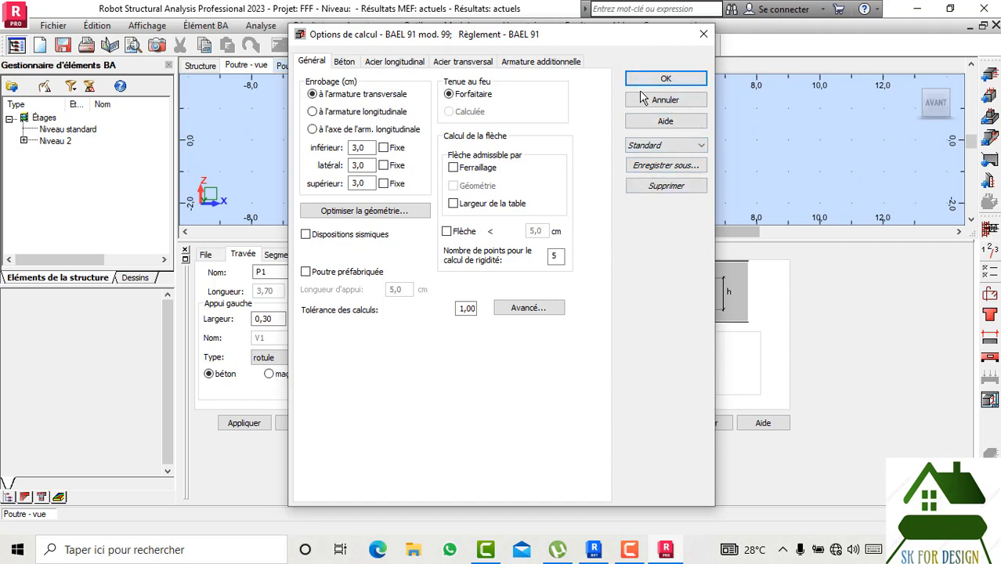
{"action": "left_click", "coordinate": [666, 78]}
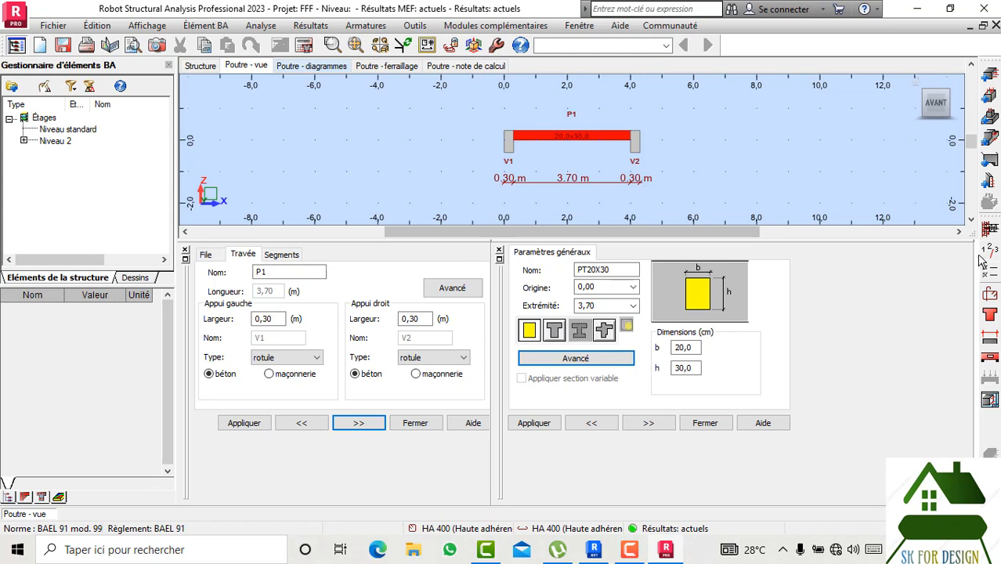
- Reopen the calculation options at the longitudinal steel settings, load the saved Standard preset and apply it
{"action": "left_click", "coordinate": [988, 284]}
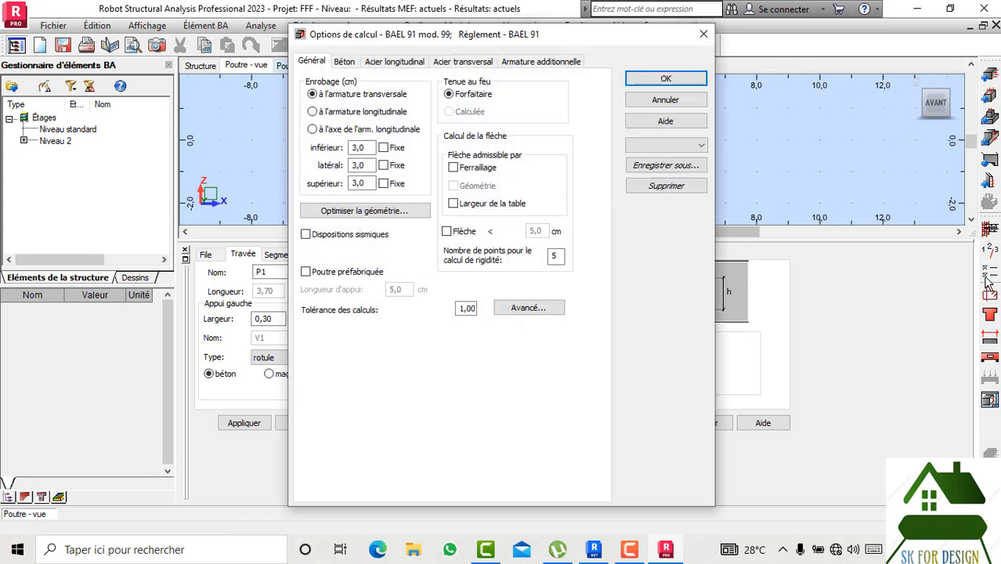
{"action": "left_click", "coordinate": [400, 61]}
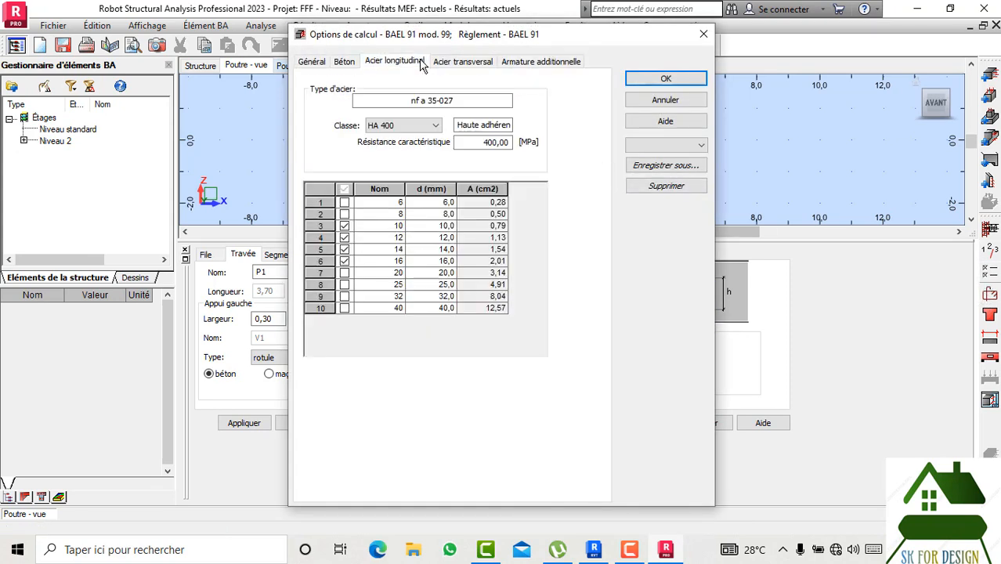
{"action": "left_click", "coordinate": [670, 145]}
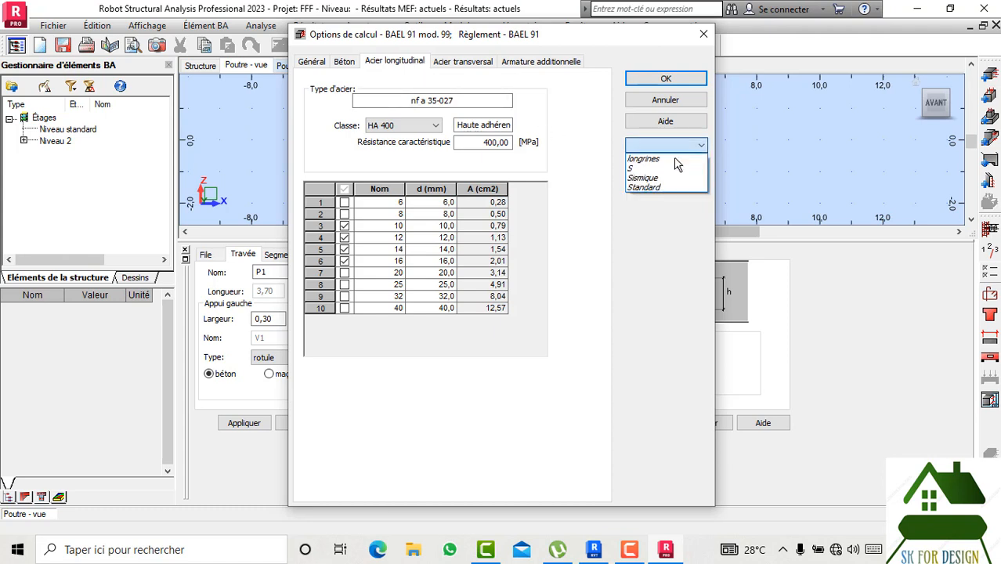
{"action": "left_click", "coordinate": [658, 188]}
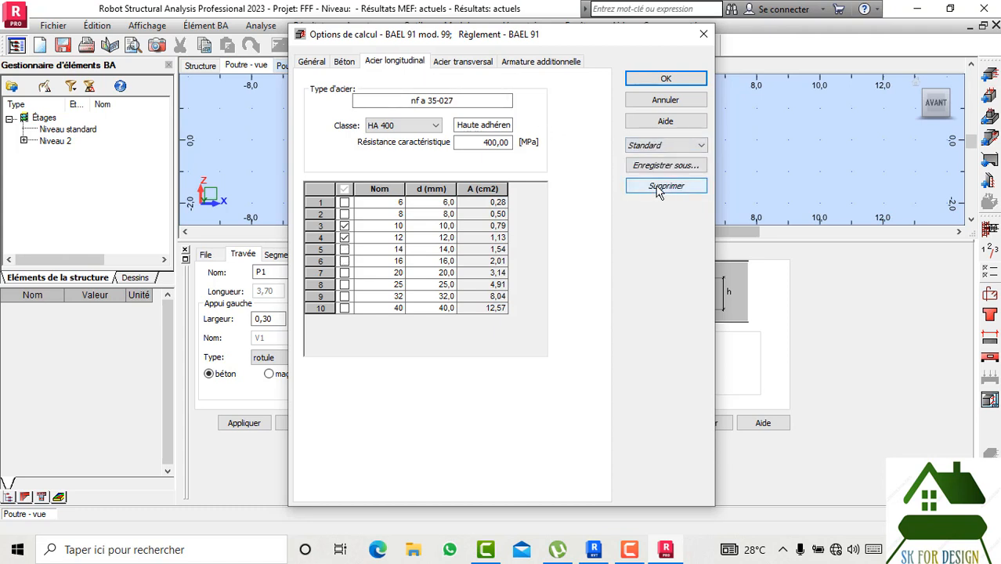
{"action": "left_click", "coordinate": [670, 86]}
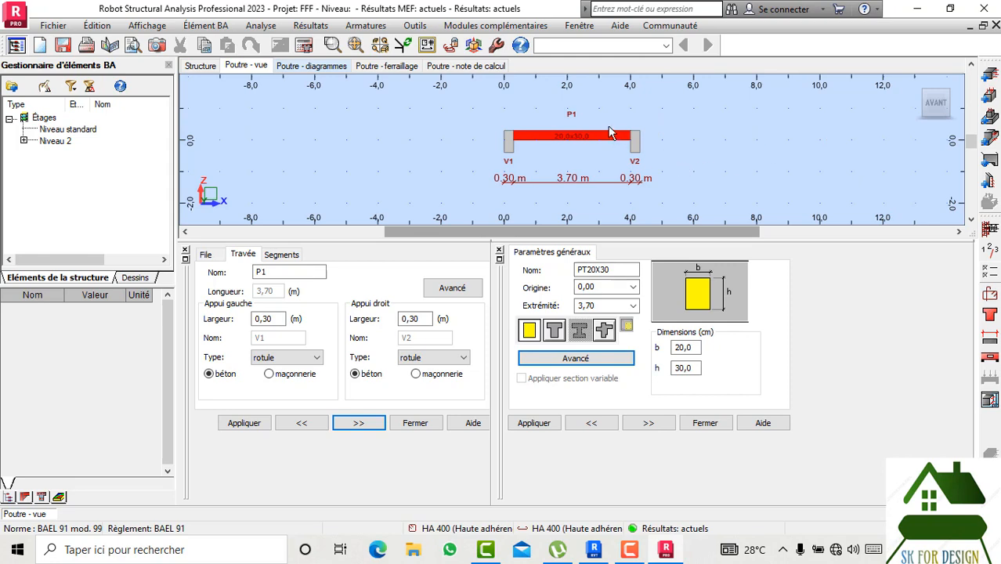
- Review the lower, upper and transverse bar settings of the BAEL 91 reinforcement layout and accept them as they are
{"action": "scroll", "coordinate": [611, 133], "scroll_direction": "up", "scroll_amount": 2}
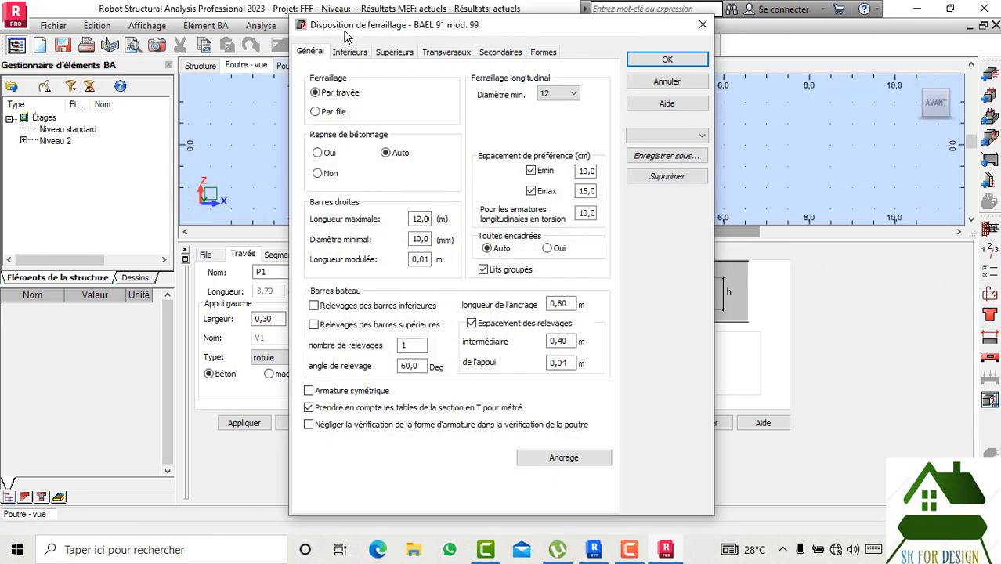
{"action": "left_click", "coordinate": [350, 52]}
{"action": "left_click", "coordinate": [394, 53]}
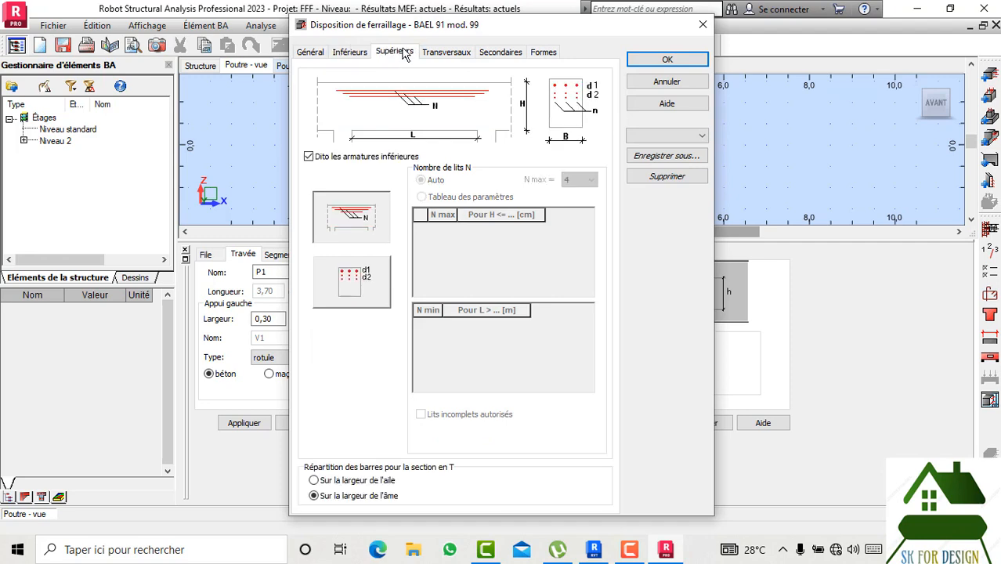
{"action": "left_click", "coordinate": [444, 53]}
{"action": "left_click", "coordinate": [649, 62]}
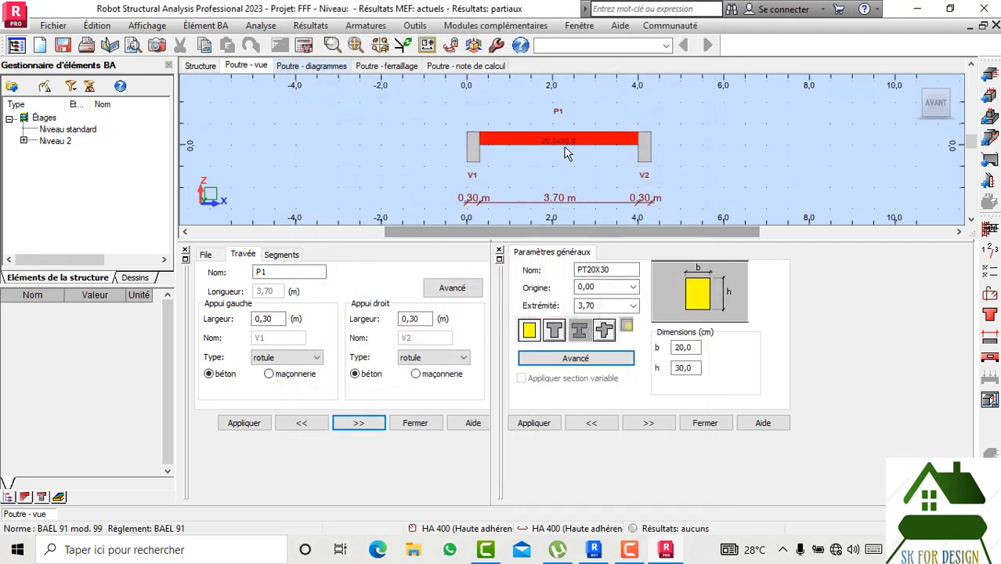
- Calculate the beam's reinforcement with drawings generated, examine the execution drawing and its bar schedule, and return to the beam view
{"action": "left_click", "coordinate": [307, 48]}
{"action": "left_click", "coordinate": [380, 283]}
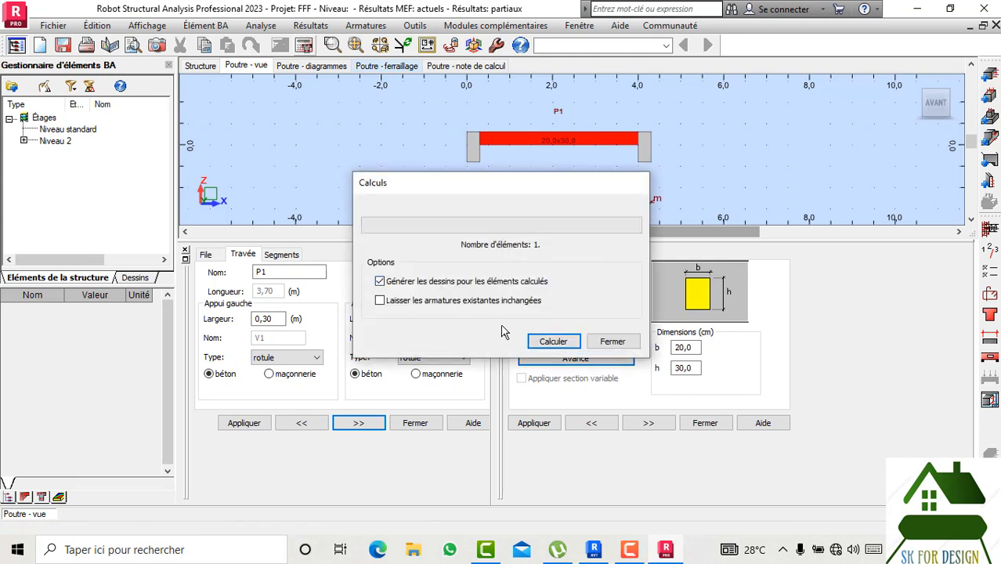
{"action": "left_click", "coordinate": [553, 342]}
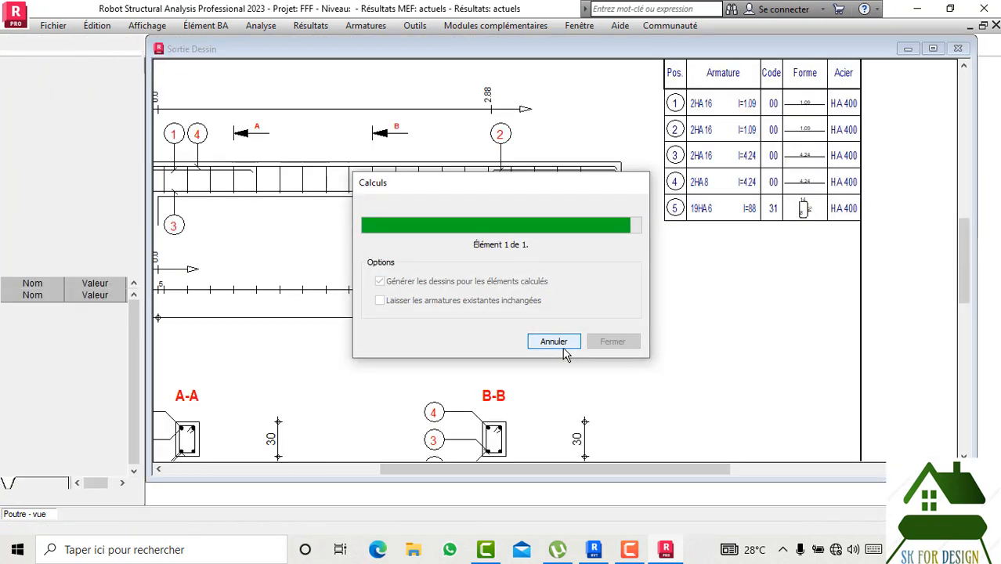
{"action": "scroll", "coordinate": [704, 147], "scroll_direction": "up", "scroll_amount": 2}
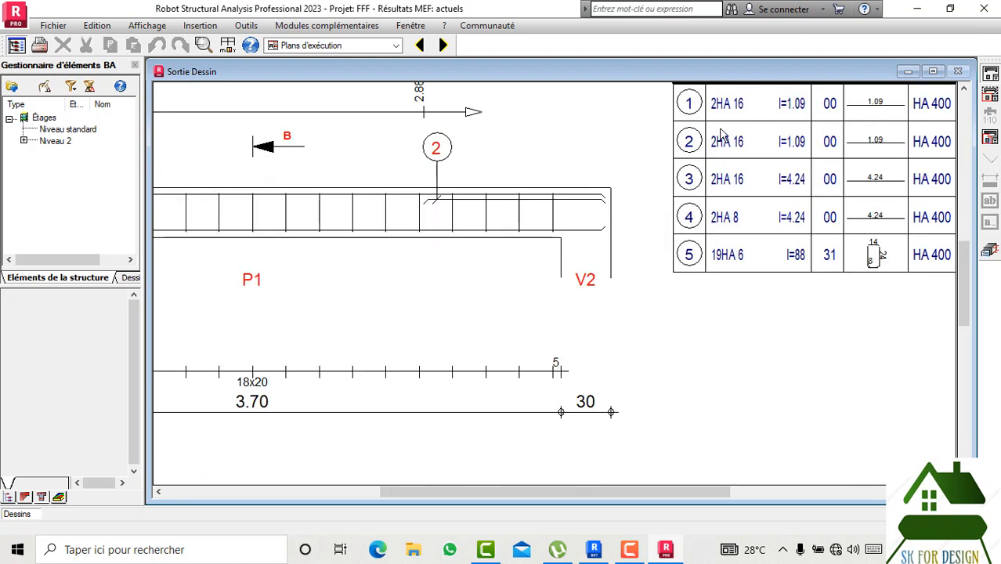
{"action": "scroll", "coordinate": [570, 197], "scroll_direction": "down", "scroll_amount": 2}
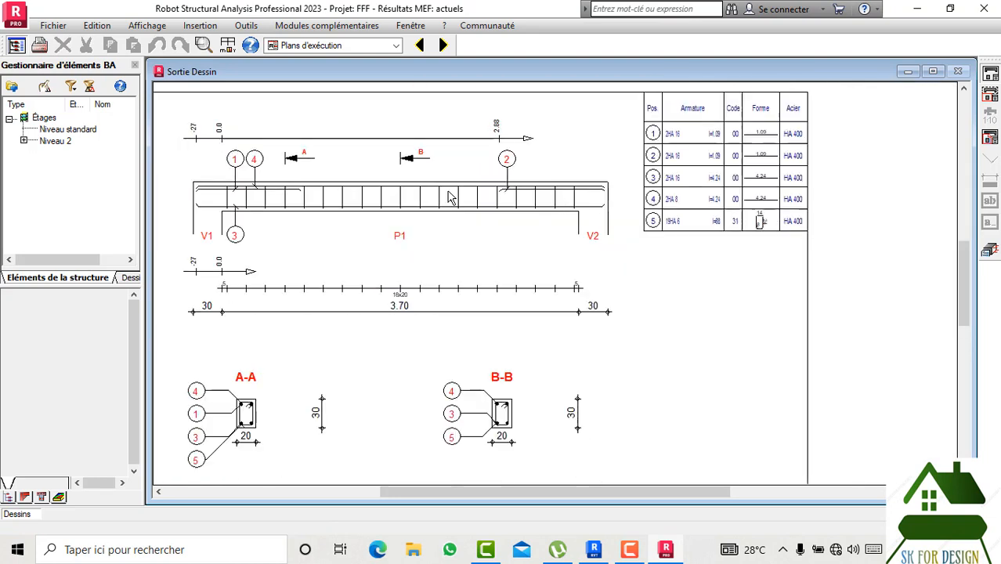
{"action": "scroll", "coordinate": [483, 214], "scroll_direction": "down", "scroll_amount": 1}
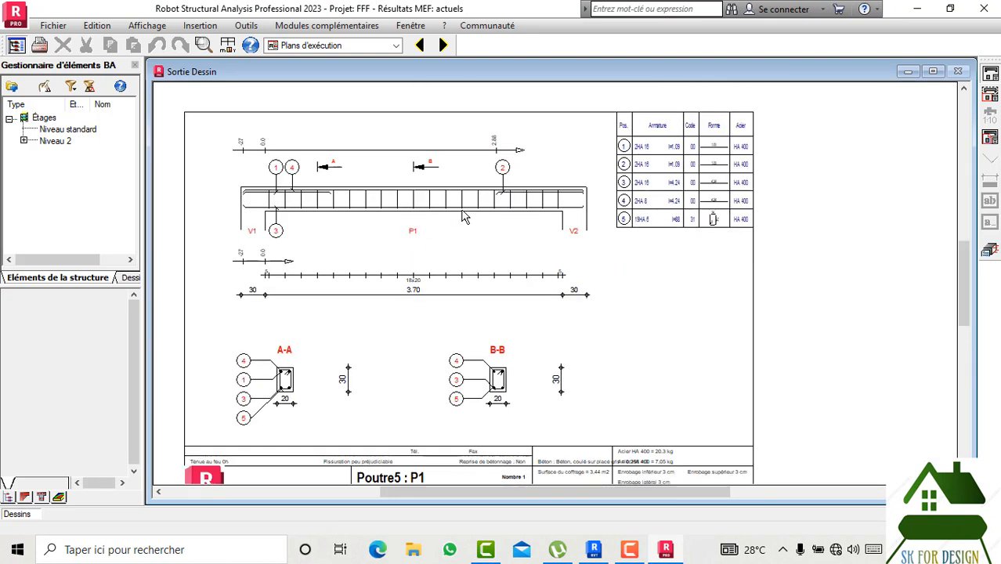
{"action": "left_click", "coordinate": [990, 251]}
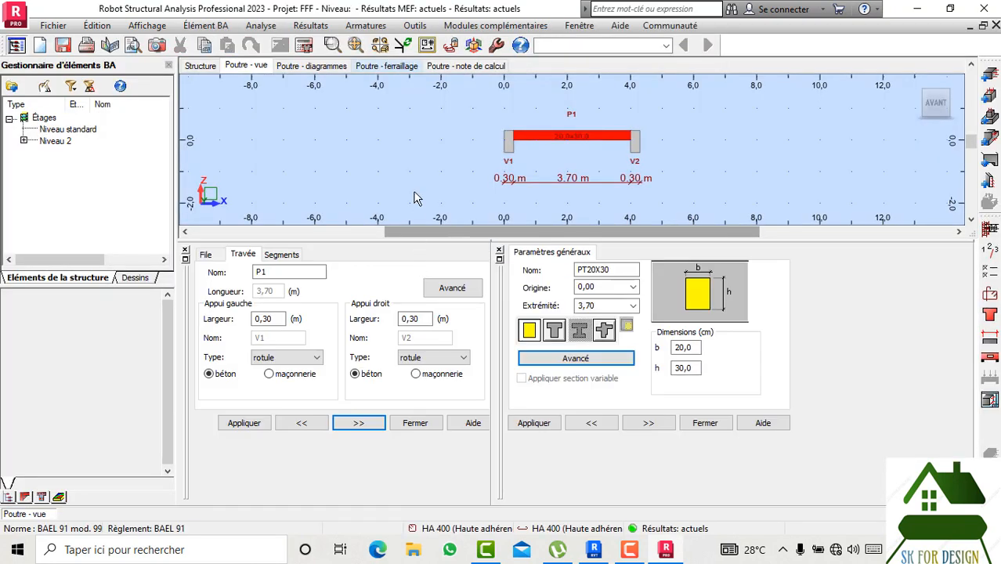
- Open the Autodesk Revit integration options for the Robot model
{"action": "left_click", "coordinate": [366, 25]}
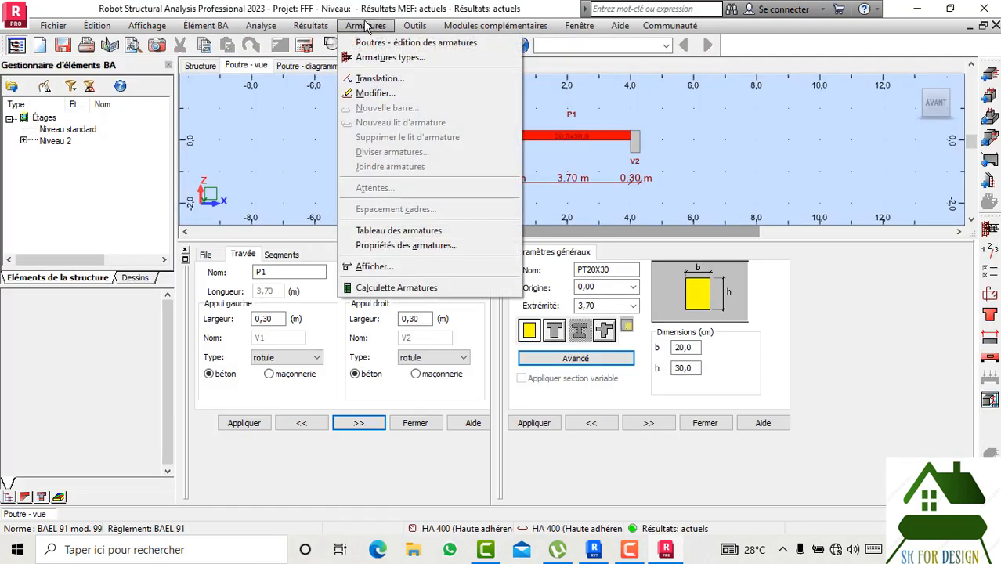
{"action": "mouse_move", "coordinate": [599, 43]}
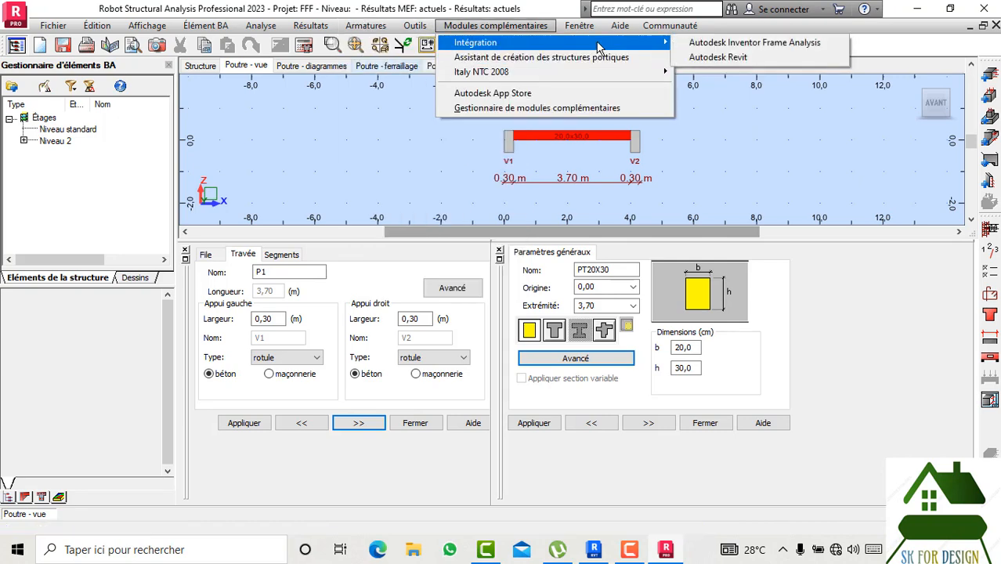
{"action": "left_click", "coordinate": [696, 57]}
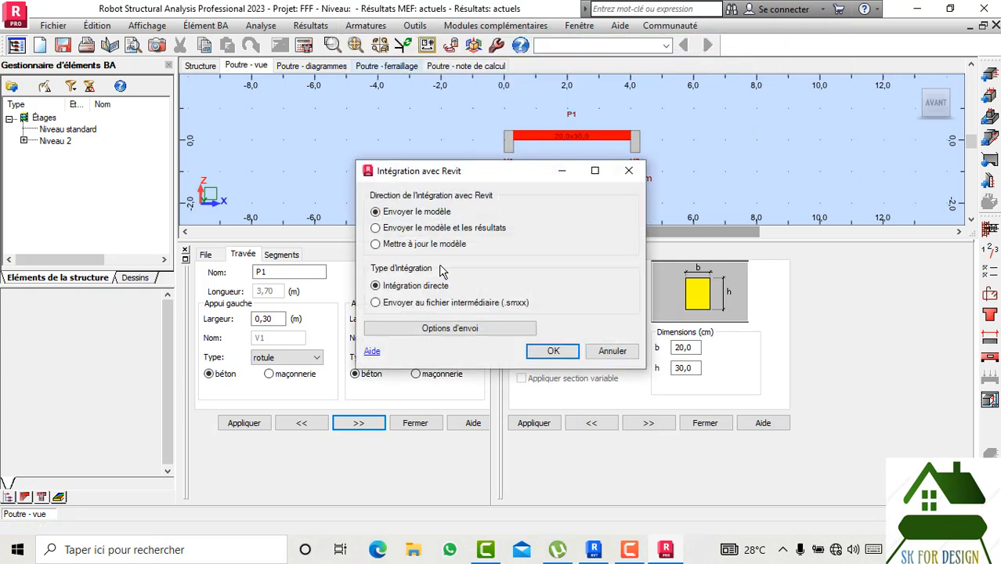
- Switch to Revit, inspect the options for integration with Robot Structural Analysis, and close them without sending or updating the model
{"action": "left_click", "coordinate": [662, 553]}
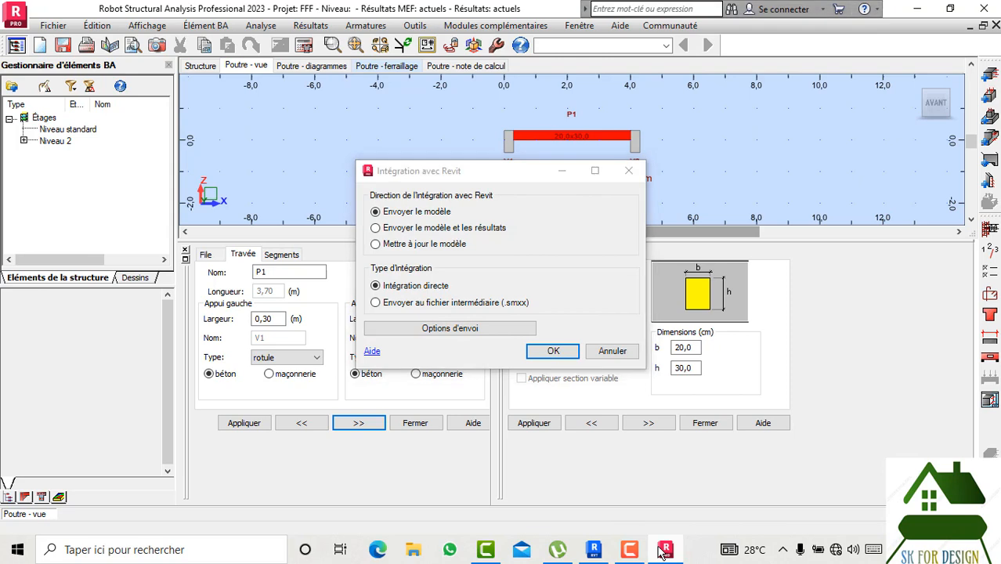
{"action": "left_click", "coordinate": [594, 553]}
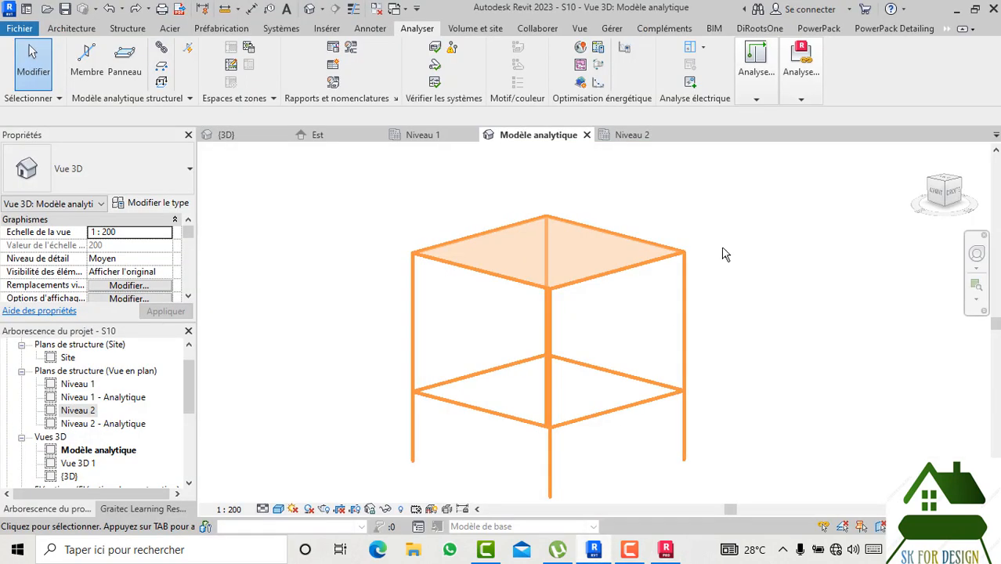
{"action": "left_click", "coordinate": [795, 87]}
{"action": "left_click", "coordinate": [859, 152]}
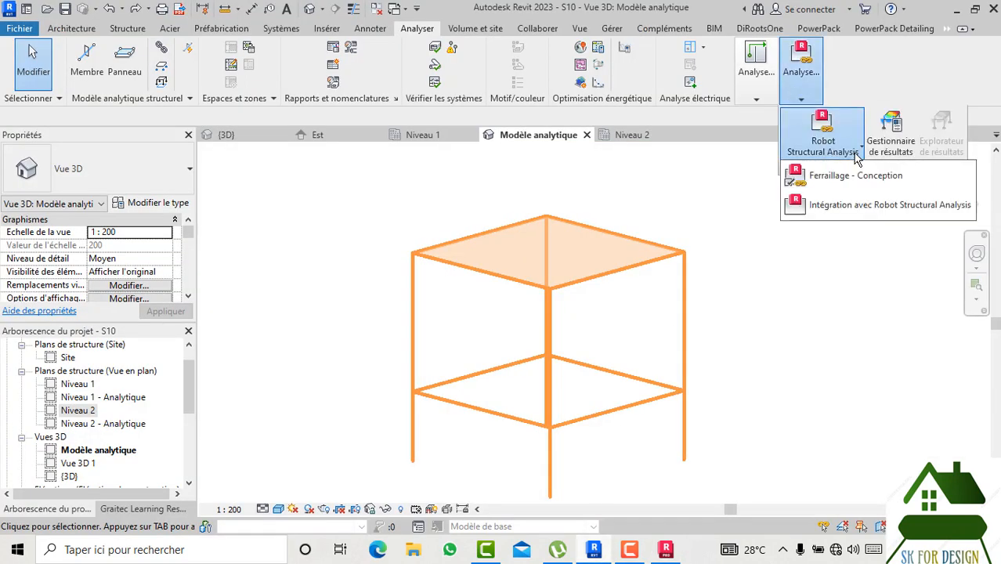
{"action": "left_click", "coordinate": [851, 205]}
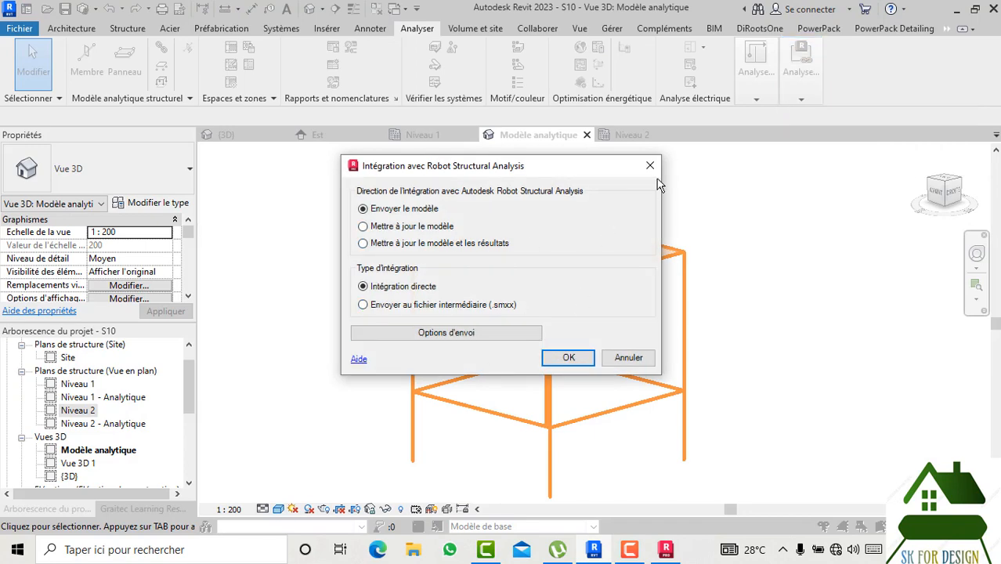
{"action": "left_click", "coordinate": [651, 166]}
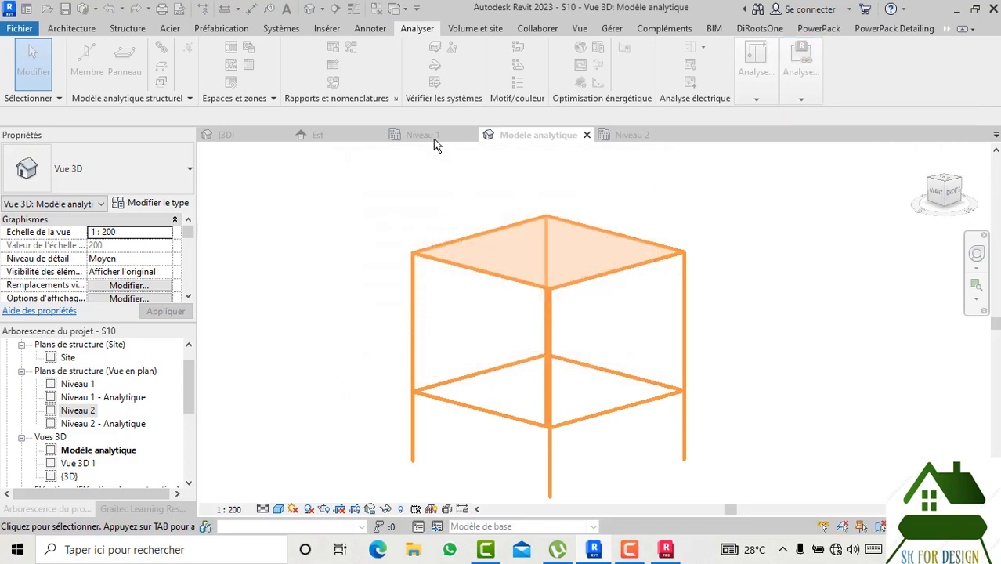
- Bring up the {3D} view of the frame in Revit and set its visual style to wireframe (Image filaire)
{"action": "left_click", "coordinate": [664, 551]}
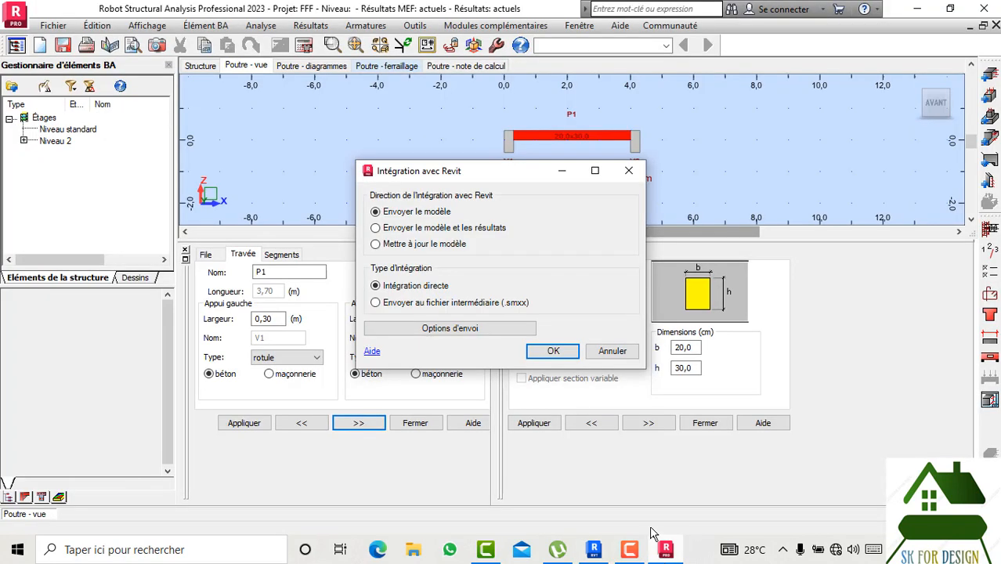
{"action": "left_click", "coordinate": [594, 550]}
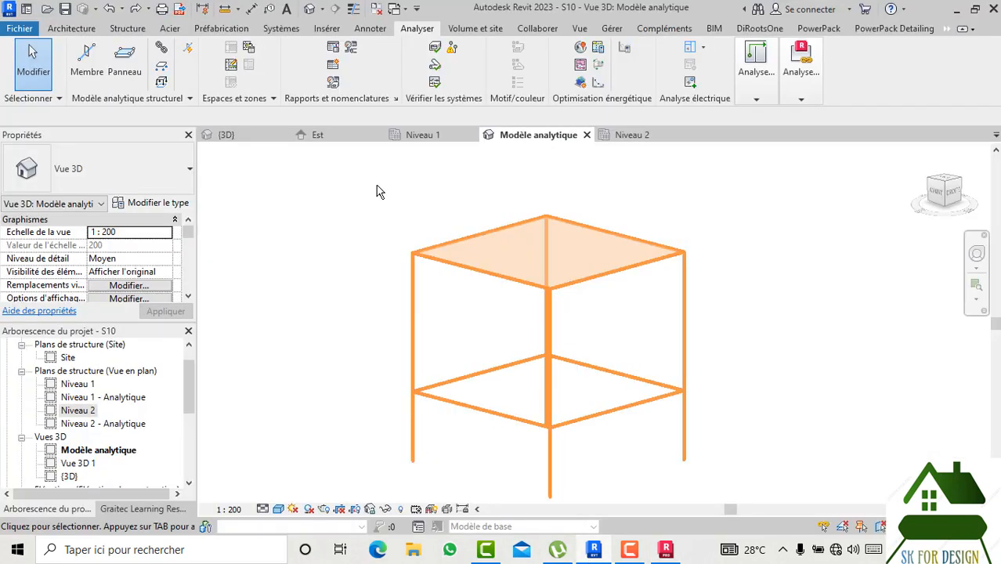
{"action": "left_click", "coordinate": [240, 138]}
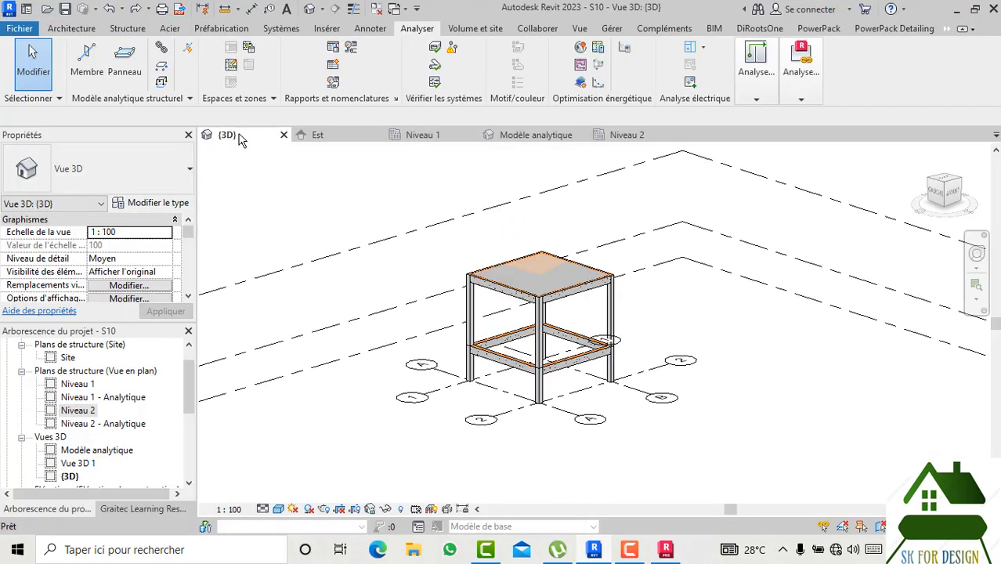
{"action": "scroll", "coordinate": [574, 234], "scroll_direction": "up", "scroll_amount": 3}
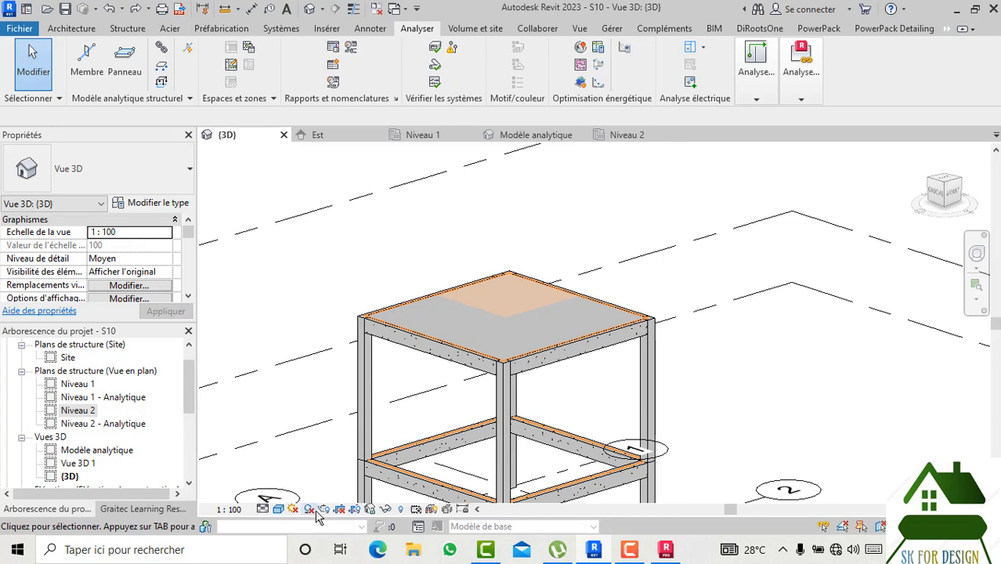
{"action": "left_click", "coordinate": [279, 509]}
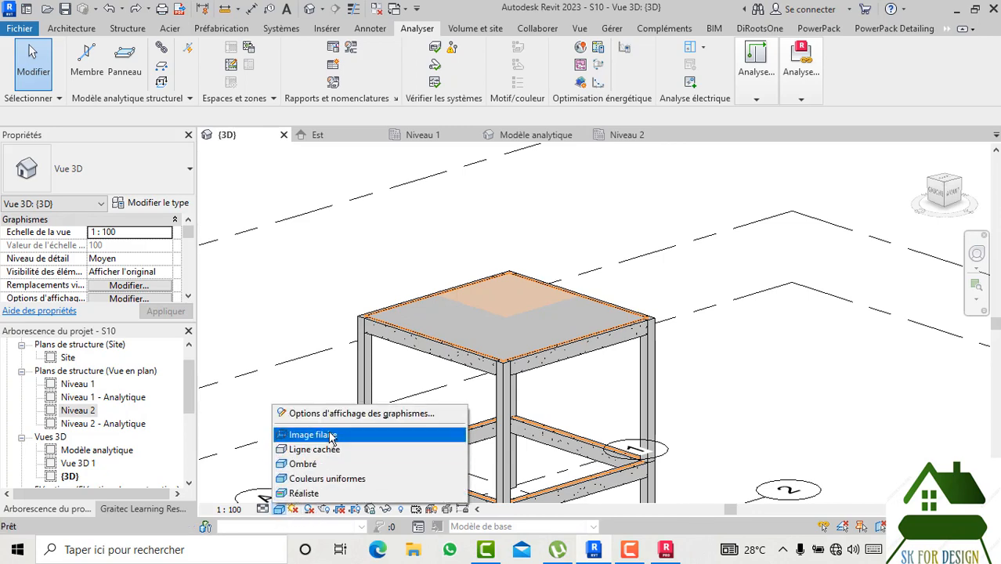
{"action": "left_click", "coordinate": [314, 436]}
{"action": "scroll", "coordinate": [531, 257], "scroll_direction": "down", "scroll_amount": 3}
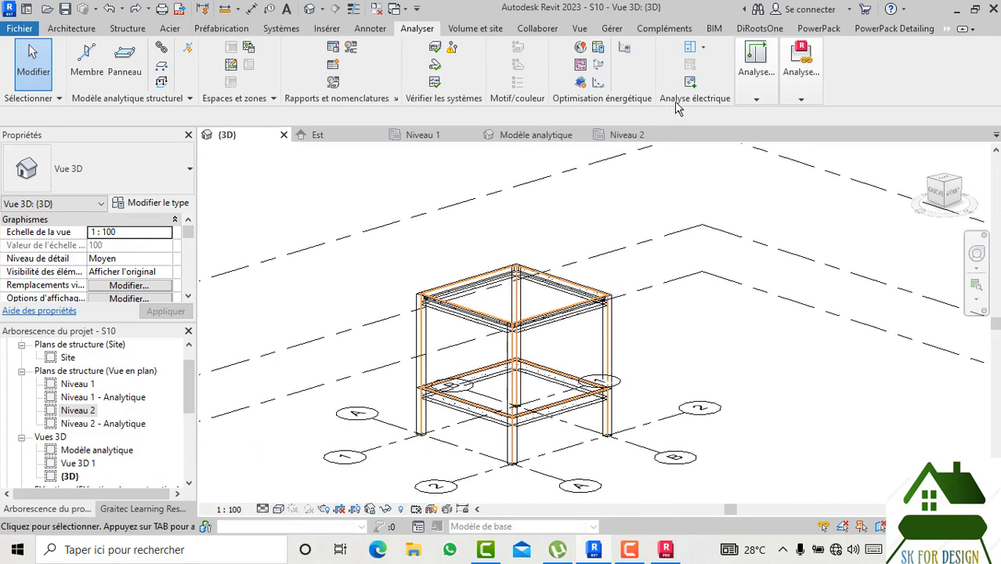
- Open the Niveau 2 structural plan and look through the Robot Structural Analysis commands available in Revit
{"action": "left_click", "coordinate": [644, 135]}
{"action": "left_click", "coordinate": [799, 101]}
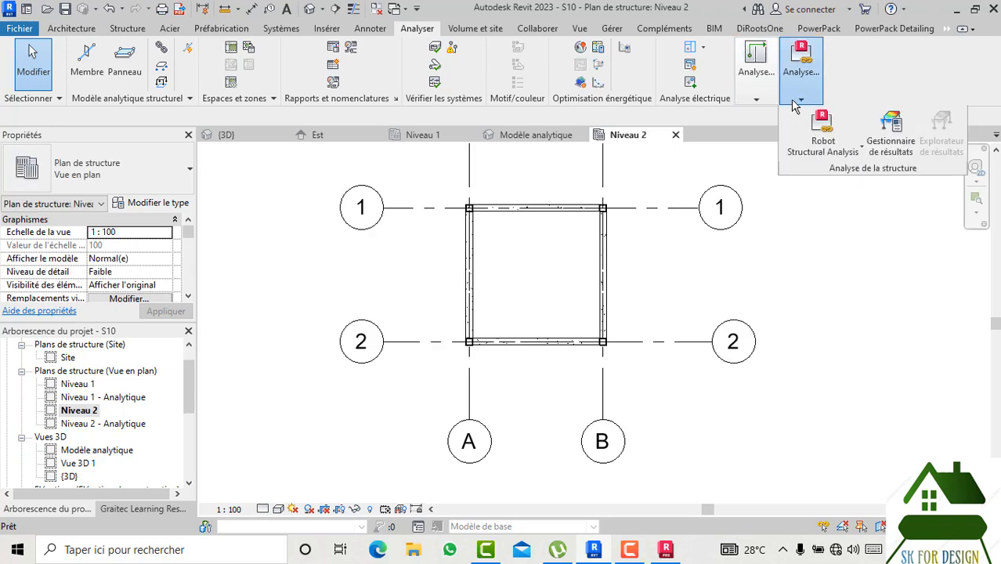
{"action": "left_click", "coordinate": [842, 151]}
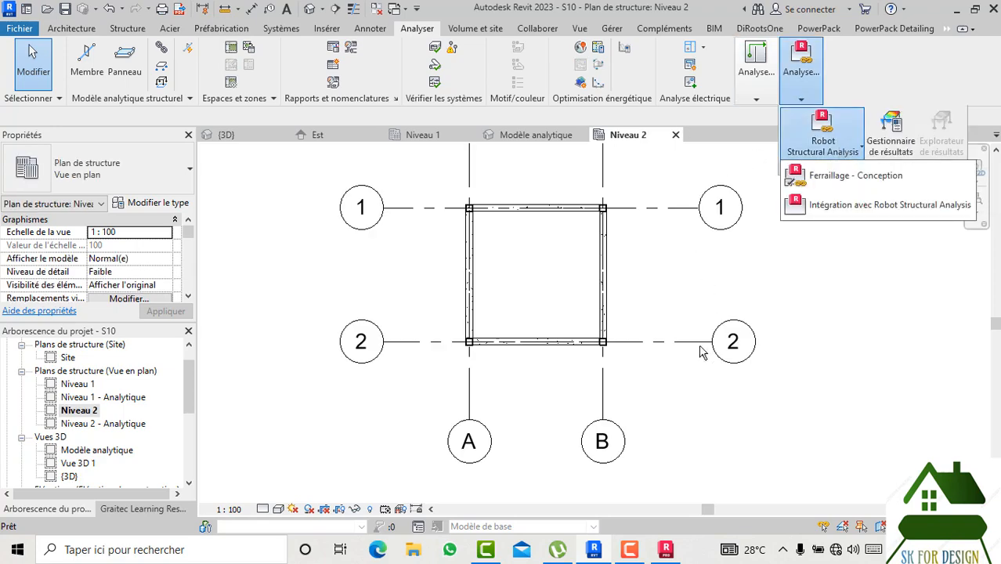
- Switch to Robot and choose to send the model and results to Revit, limited to the selected fragment of the structure
{"action": "left_click", "coordinate": [665, 550]}
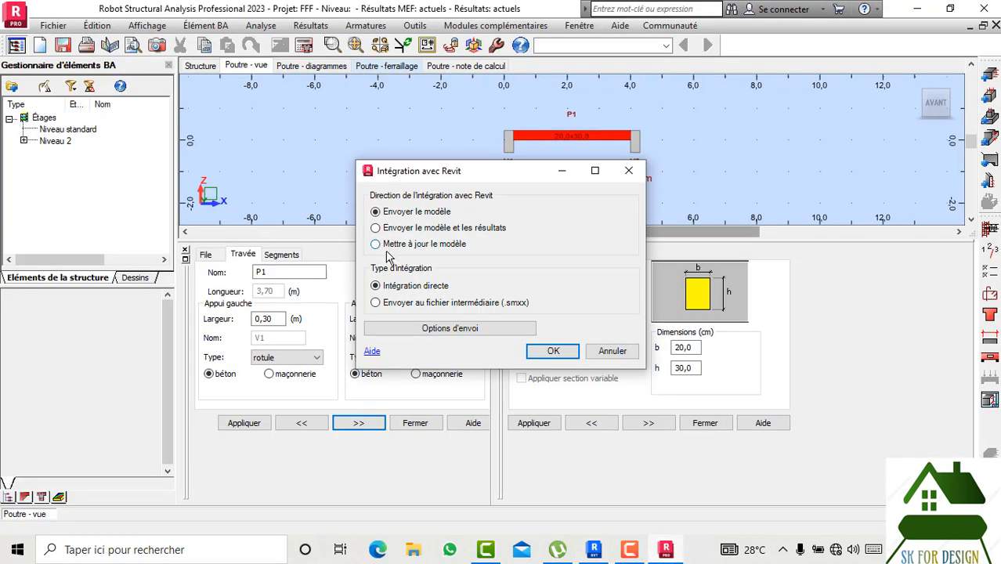
{"action": "left_click", "coordinate": [377, 228]}
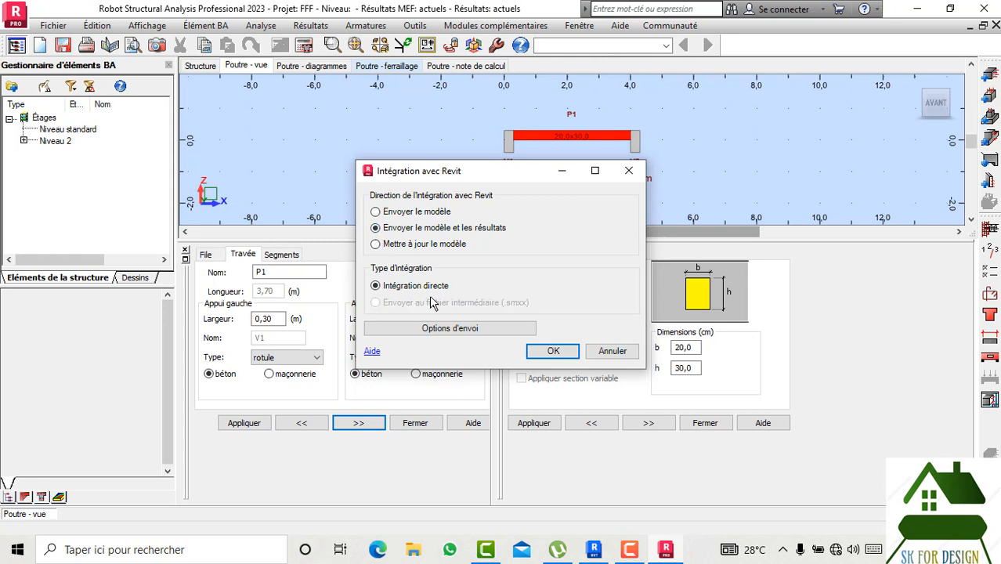
{"action": "left_click", "coordinate": [433, 325]}
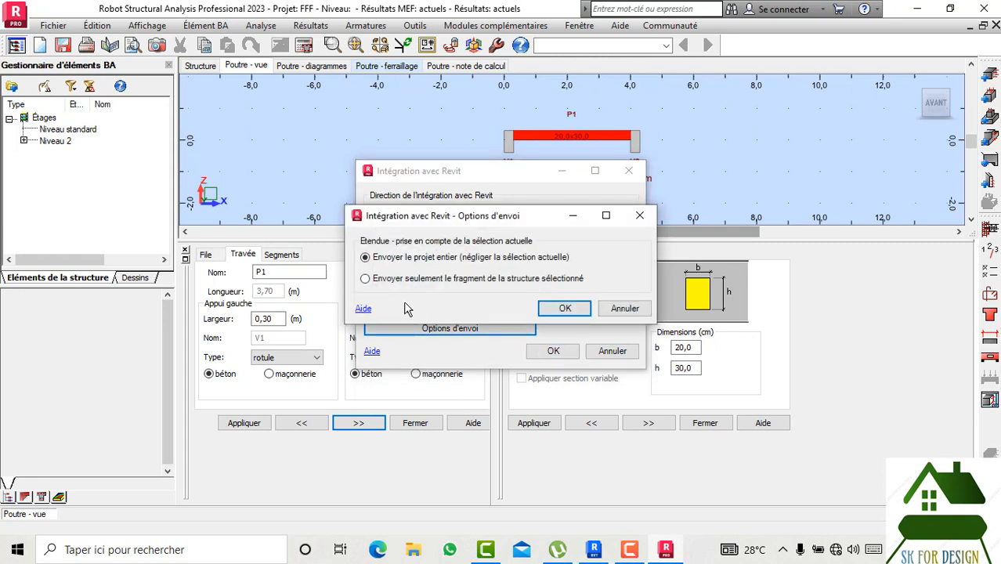
{"action": "left_click", "coordinate": [366, 279]}
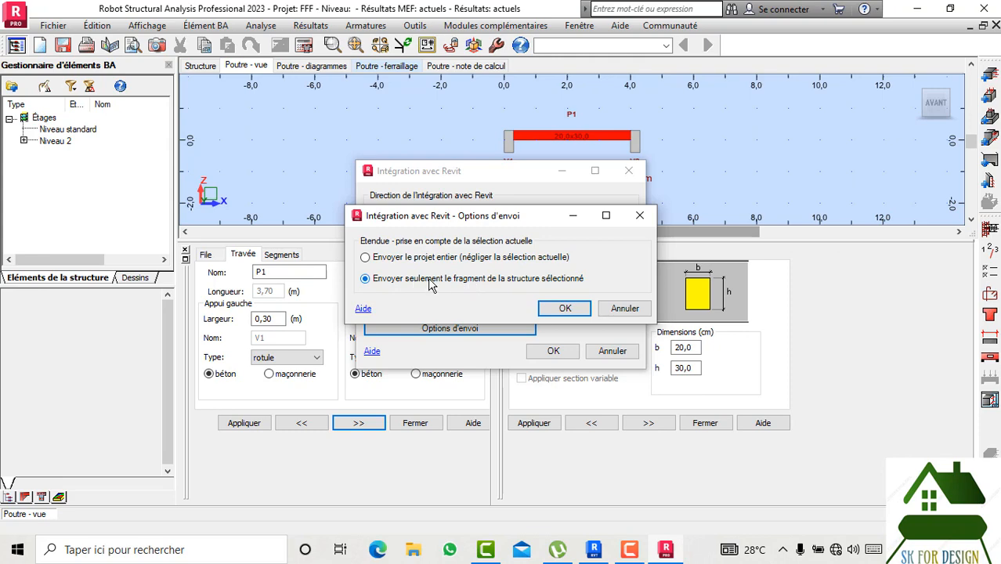
{"action": "left_click", "coordinate": [565, 309]}
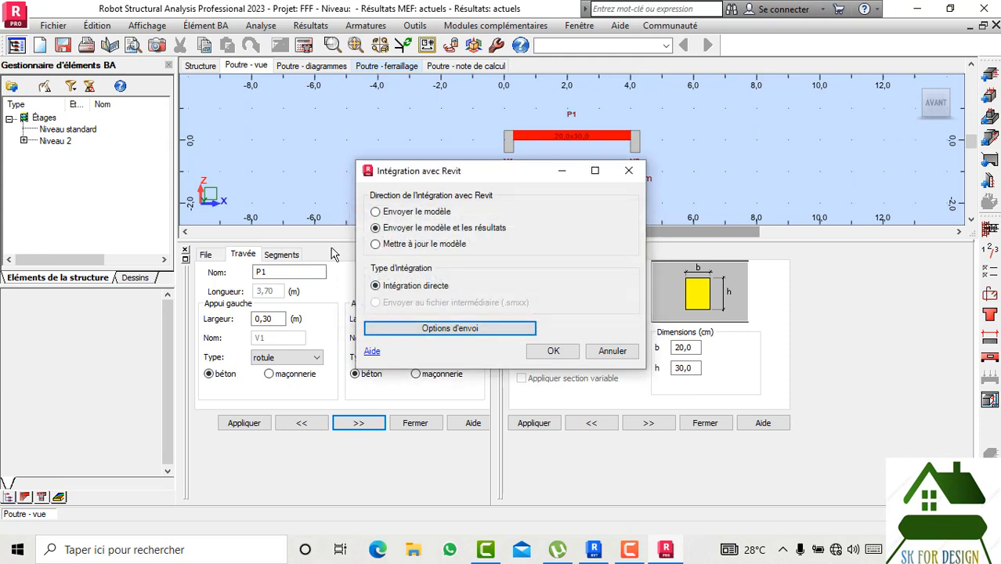
- Send to Revit with the analysis results module excluded and the theoretical reinforcement module kept, and view the warnings list
{"action": "left_click", "coordinate": [536, 353]}
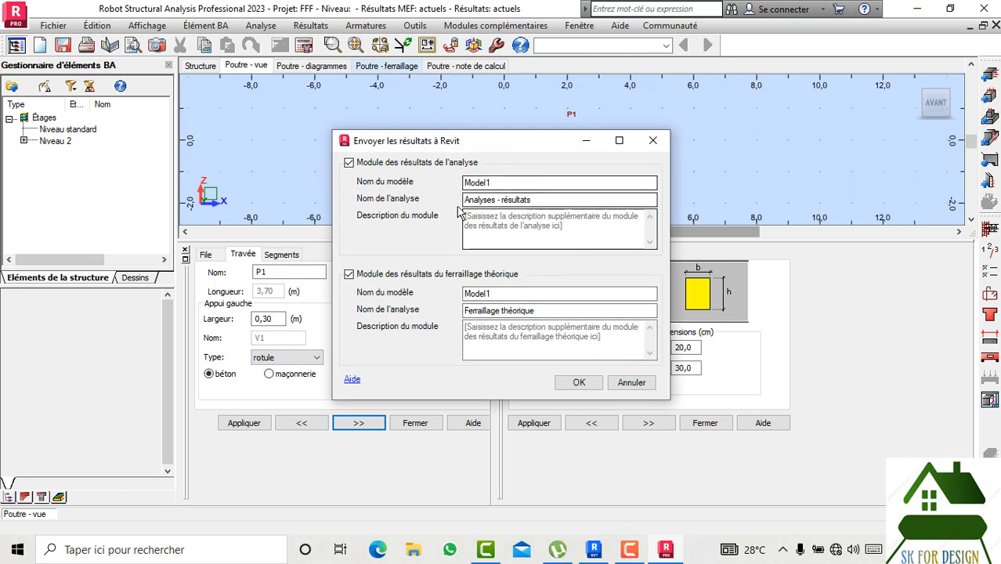
{"action": "left_click", "coordinate": [349, 162]}
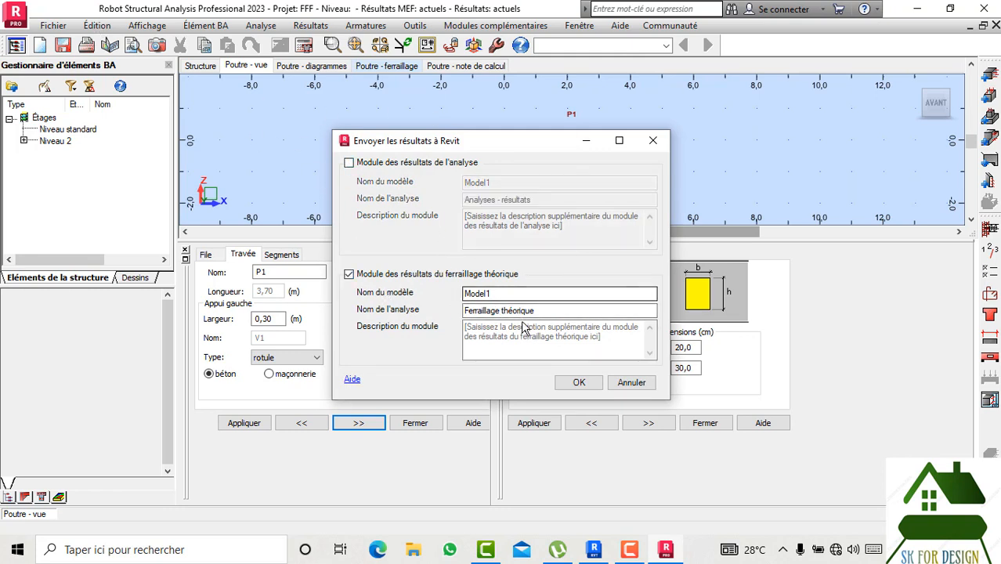
{"action": "left_click", "coordinate": [579, 383]}
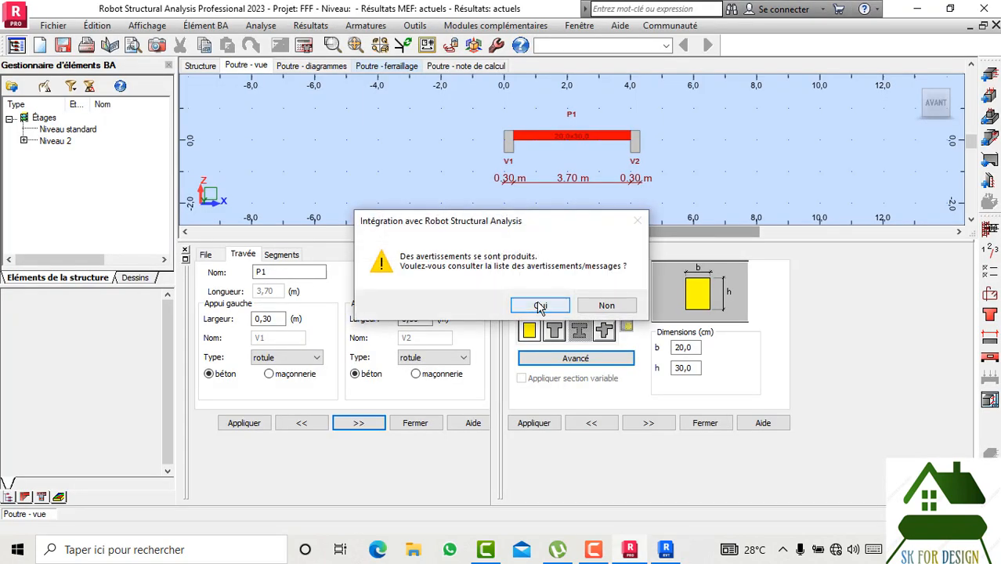
{"action": "left_click", "coordinate": [540, 307]}
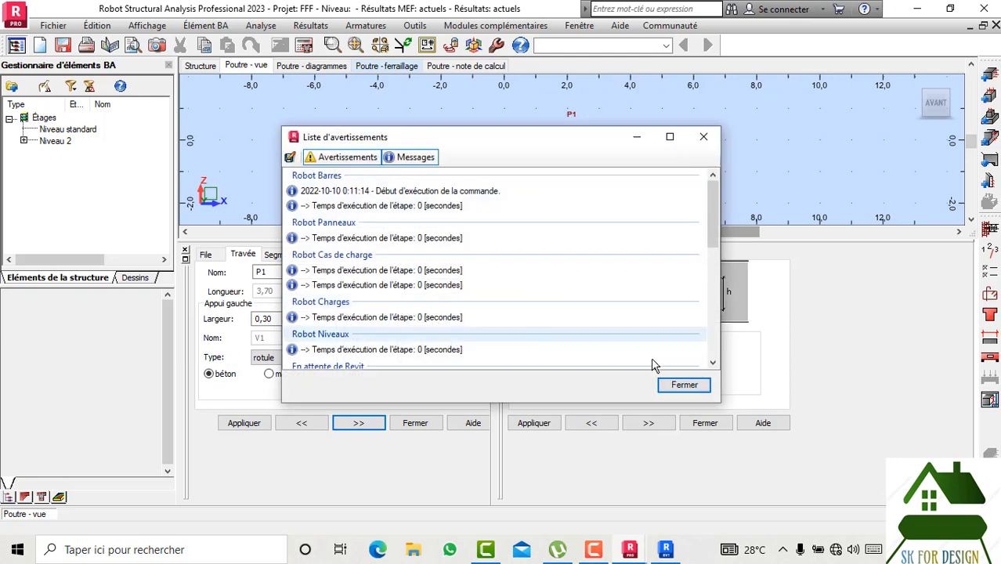
{"action": "left_click", "coordinate": [659, 384]}
- Switch to Revit and examine the frame in the {3D} view up close and from a slightly rotated angle
{"action": "left_click", "coordinate": [665, 550]}
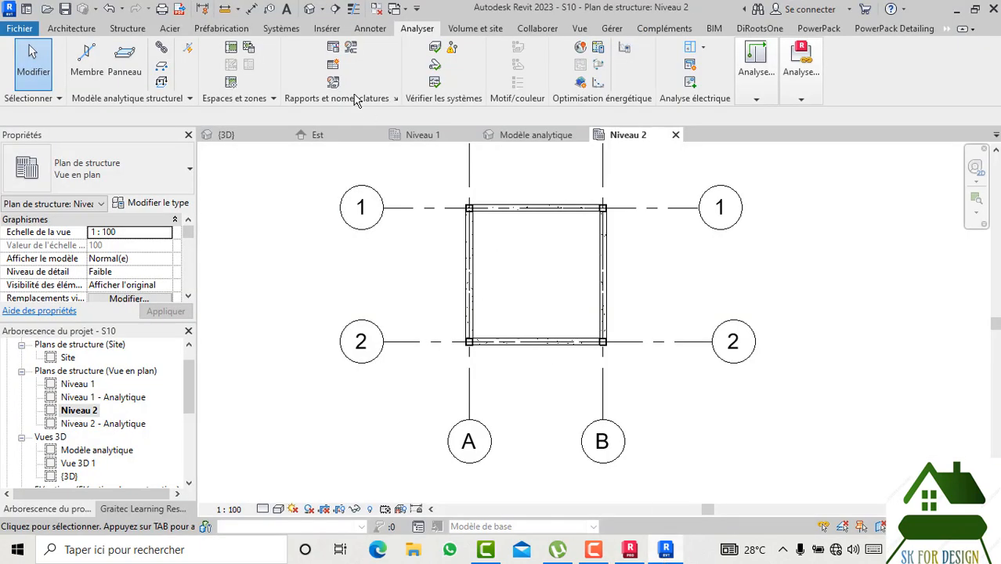
{"action": "left_click", "coordinate": [264, 137]}
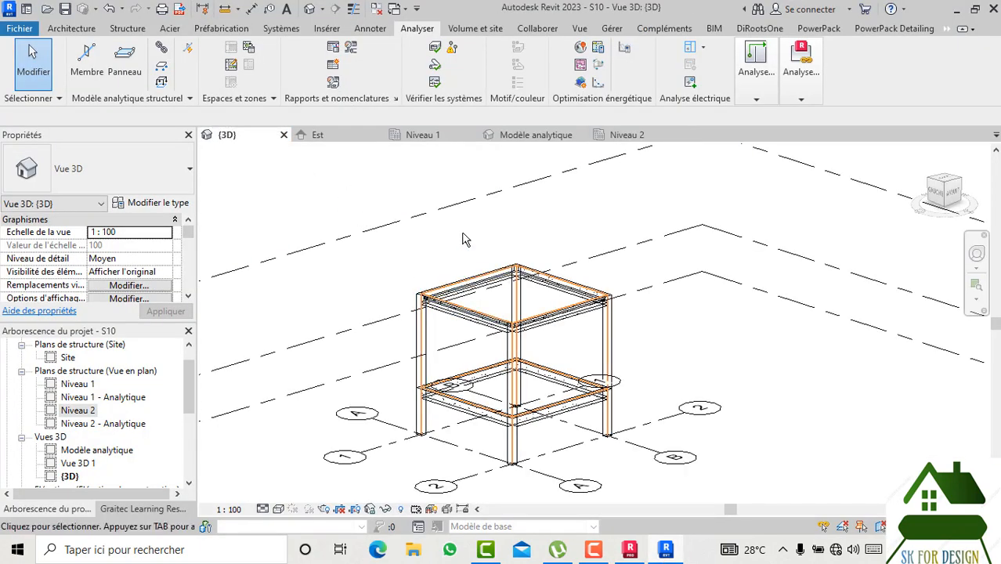
{"action": "scroll", "coordinate": [517, 267], "scroll_direction": "up", "scroll_amount": 5}
{"action": "scroll", "coordinate": [529, 230], "scroll_direction": "down", "scroll_amount": 5}
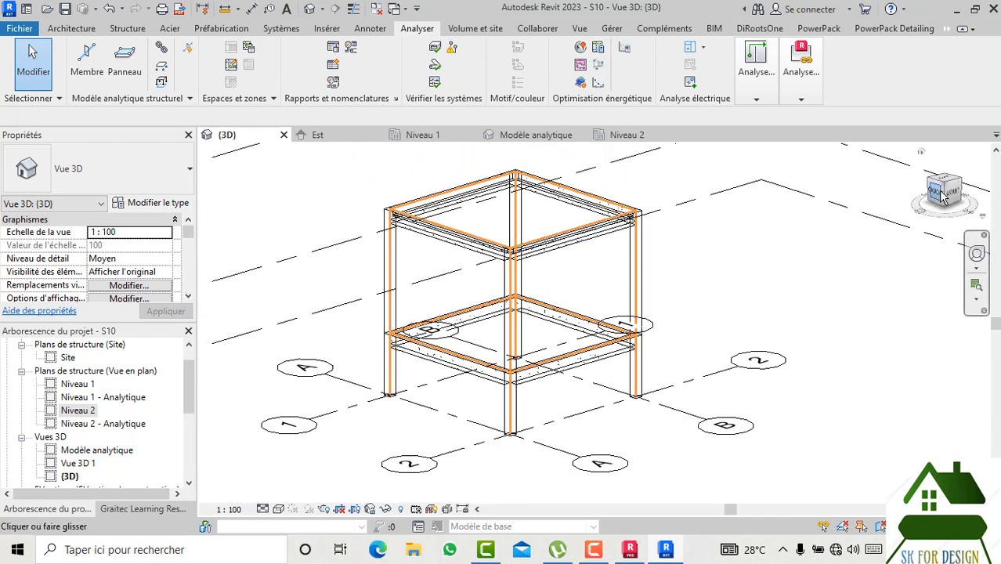
{"action": "left_click_drag", "start_coordinate": [944, 197], "coordinate": [952, 196]}
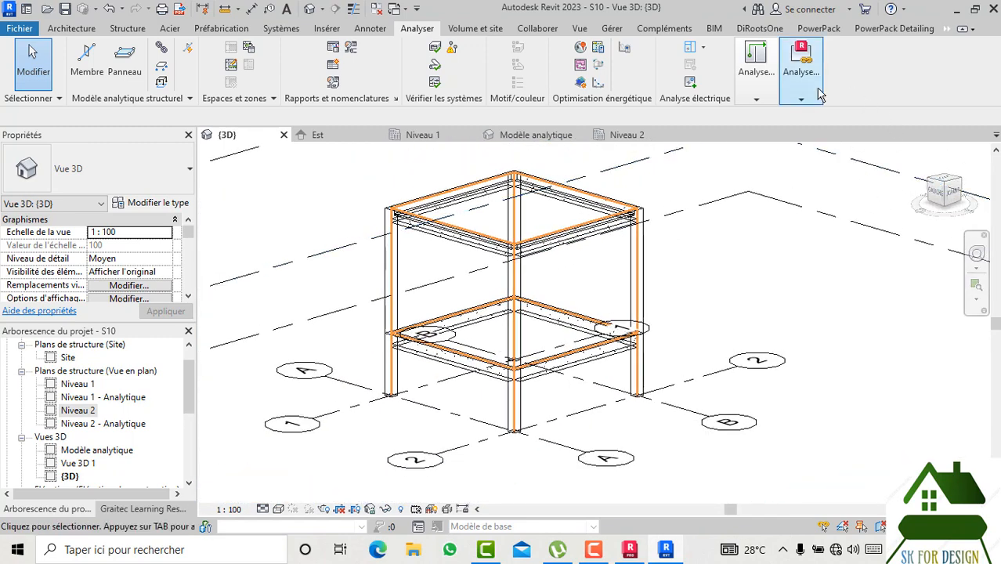
- Check the results manager of the Revit project for result modules and close it
{"action": "left_click", "coordinate": [791, 100]}
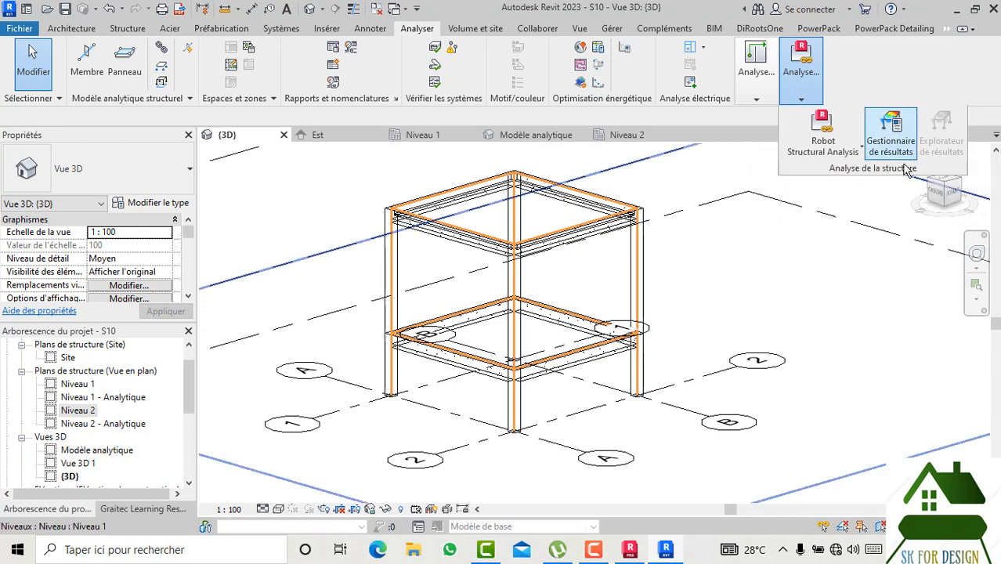
{"action": "left_click", "coordinate": [891, 145]}
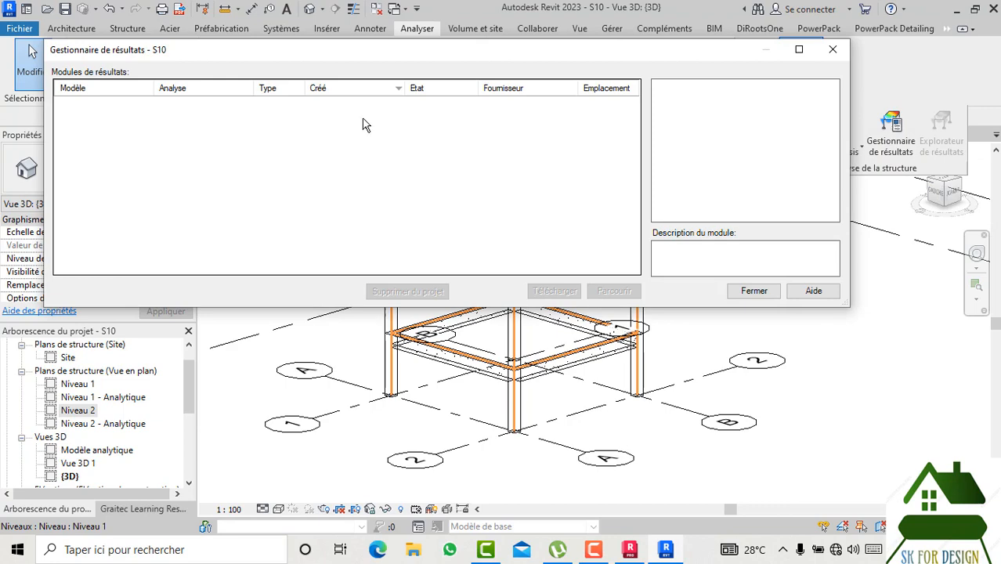
{"action": "left_click", "coordinate": [832, 49]}
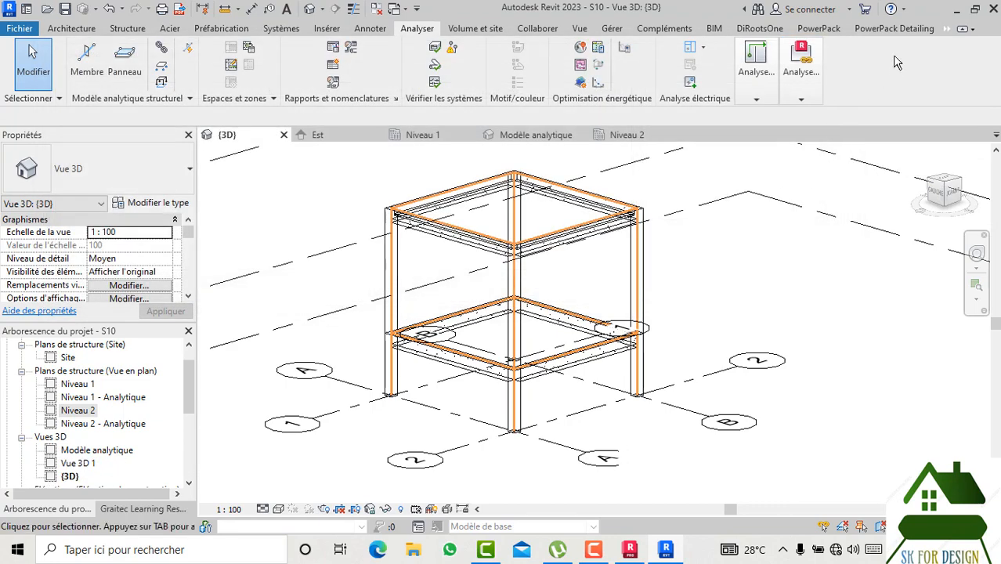
- Update the Revit model and results from Robot, including the analysis and theoretical reinforcement modules, and skip the message list
{"action": "left_click", "coordinate": [800, 99]}
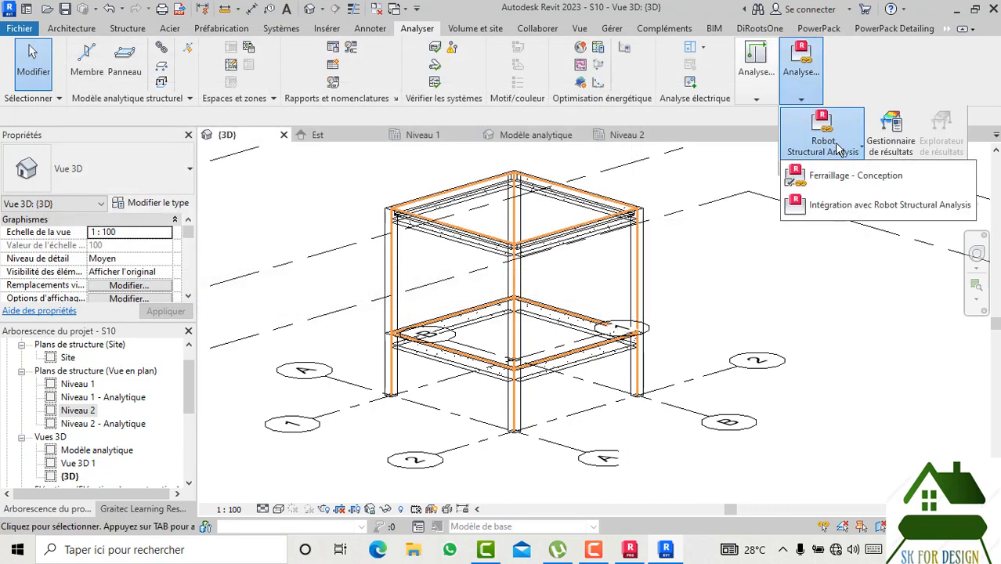
{"action": "left_click", "coordinate": [844, 206]}
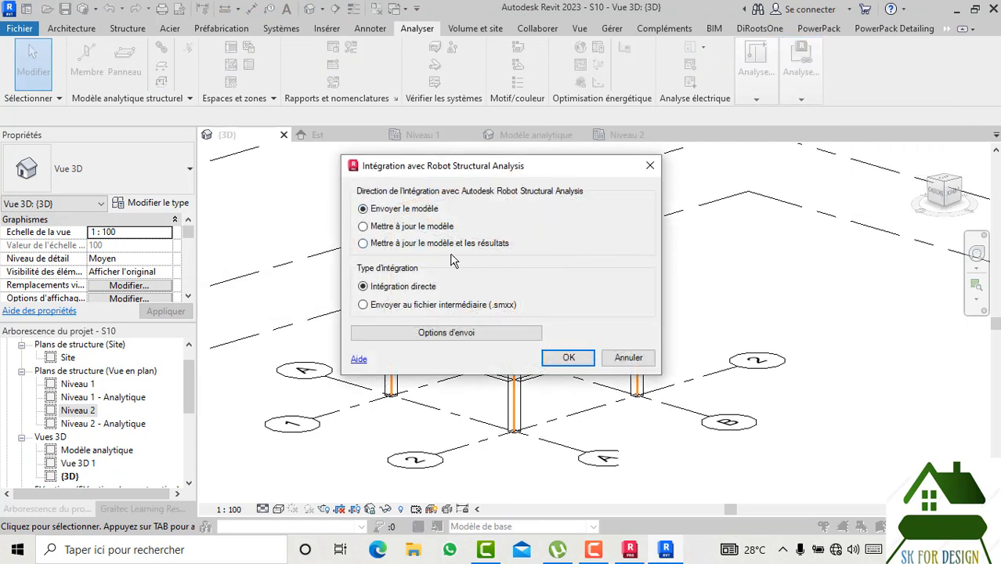
{"action": "left_click", "coordinate": [363, 244]}
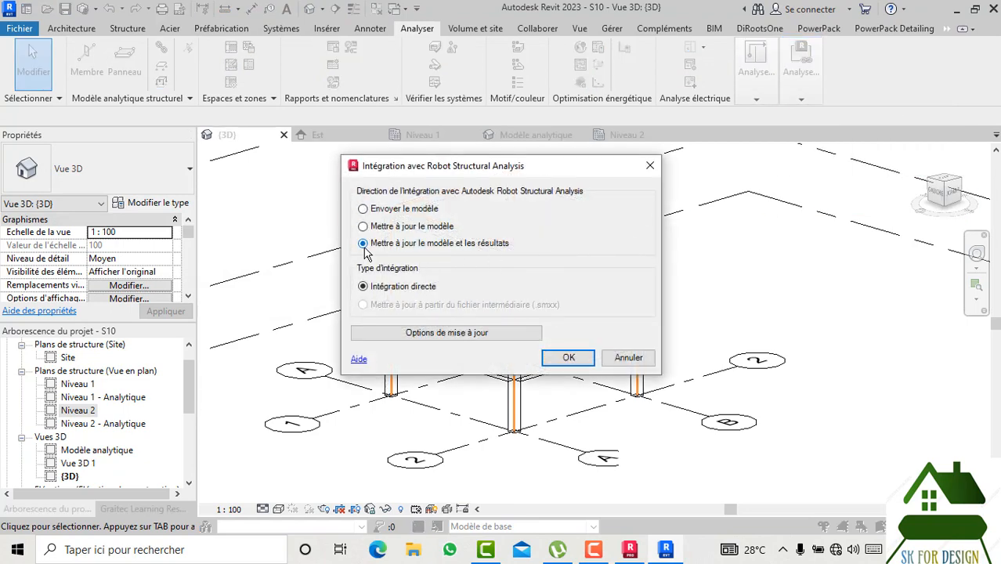
{"action": "left_click", "coordinate": [487, 335]}
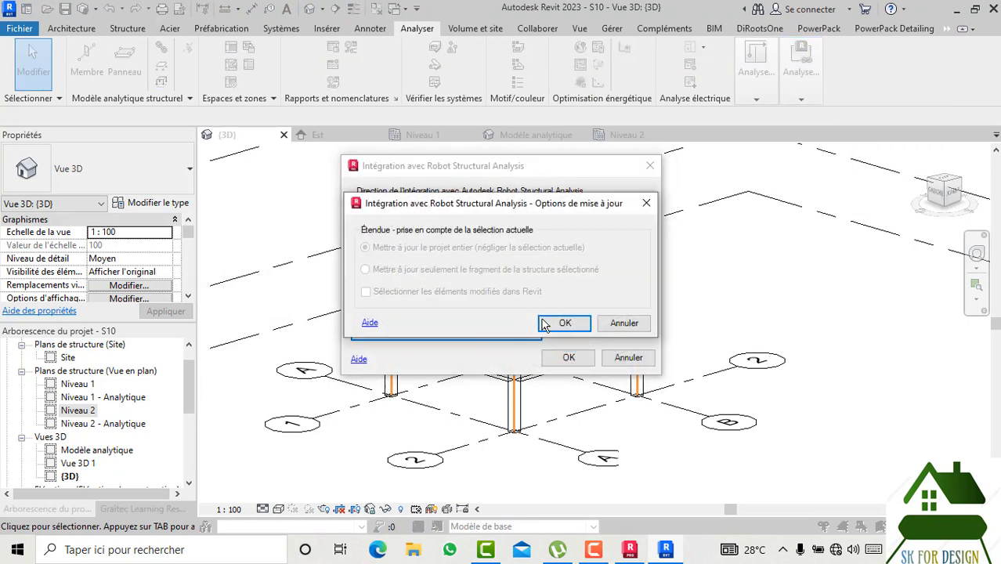
{"action": "left_click", "coordinate": [546, 325]}
{"action": "left_click", "coordinate": [569, 357]}
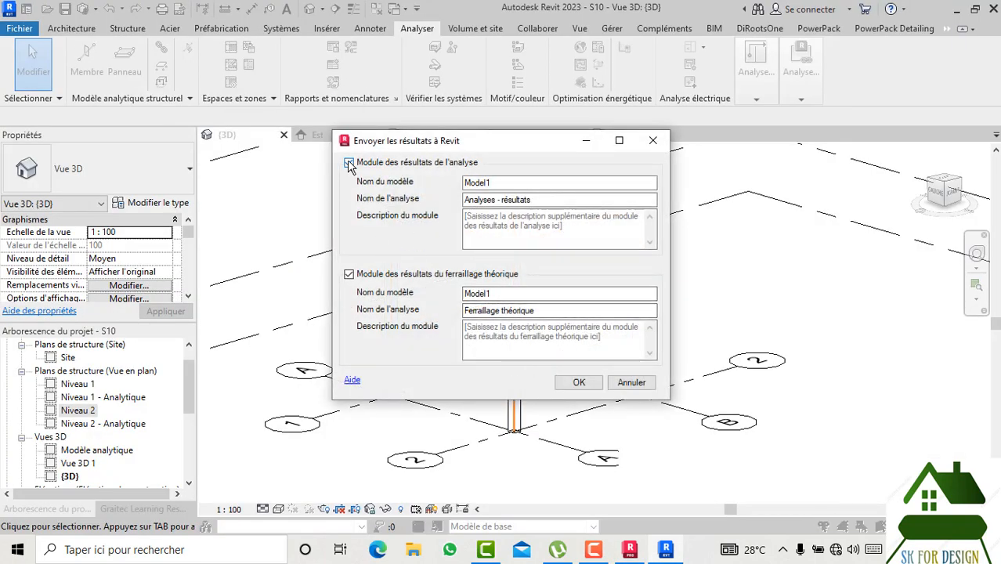
{"action": "left_click", "coordinate": [577, 384]}
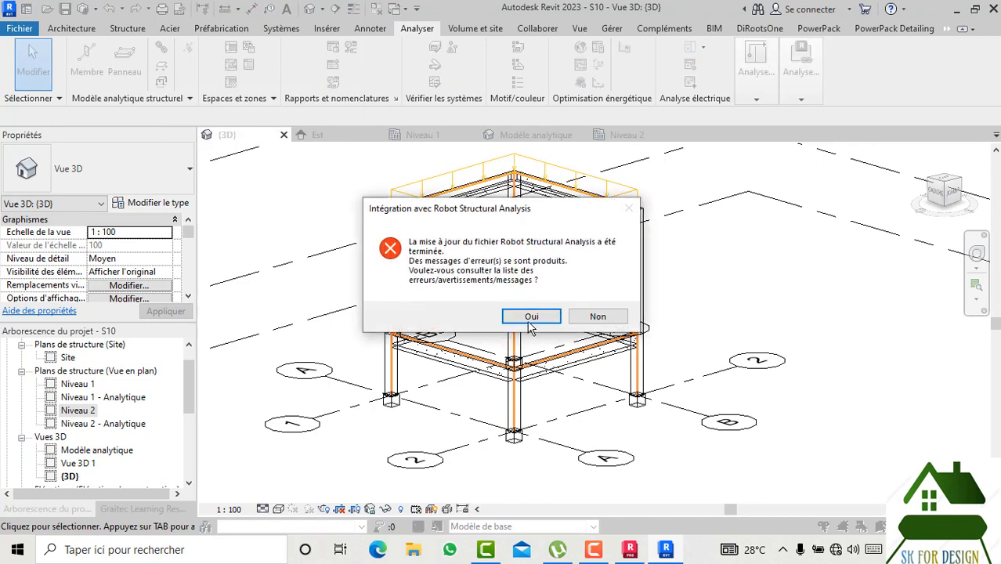
{"action": "left_click", "coordinate": [595, 319]}
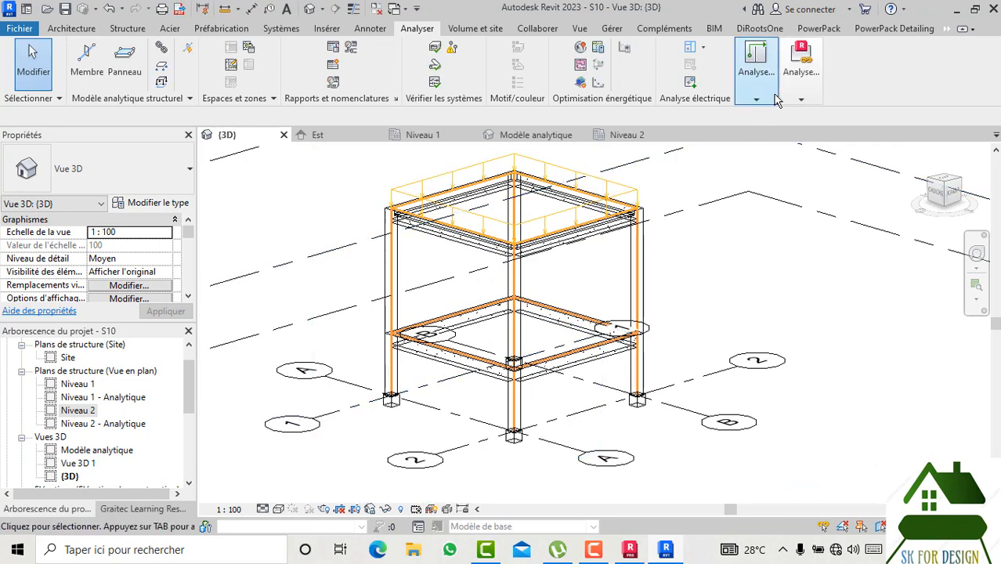
- Open the results explorer for the {3D} view, dismiss the visualization style error and close the explorer
{"action": "left_click", "coordinate": [801, 98]}
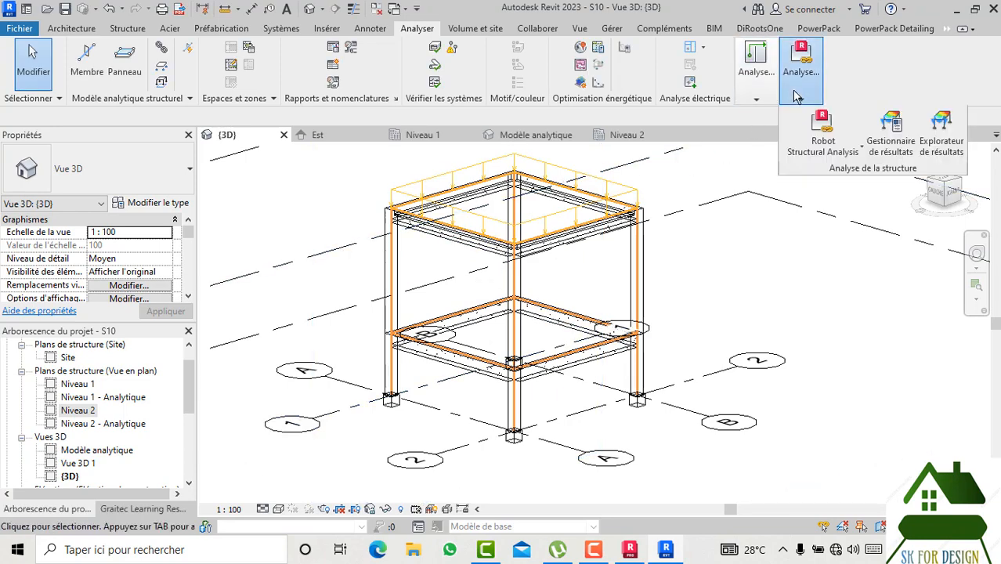
{"action": "left_click", "coordinate": [925, 141]}
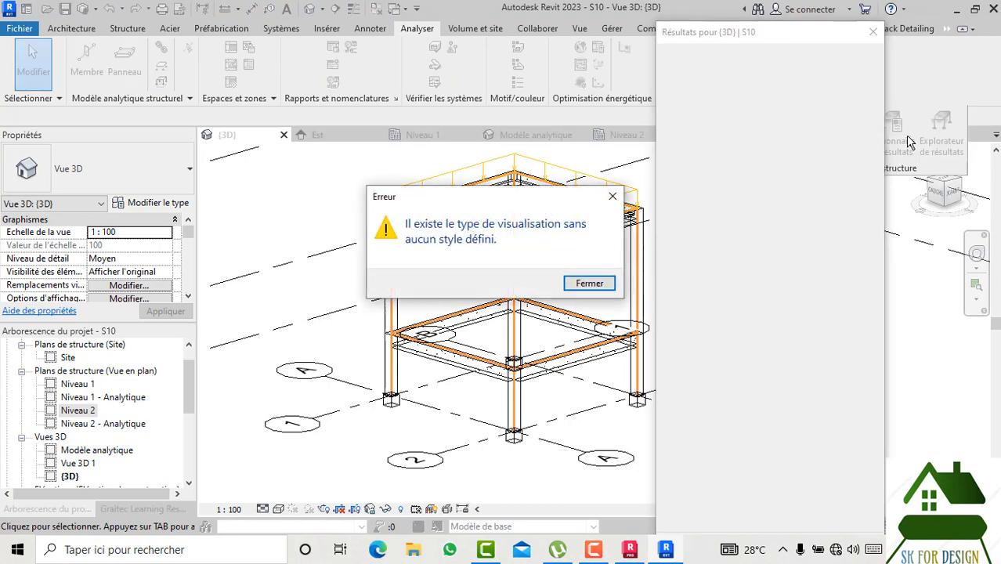
{"action": "left_click", "coordinate": [589, 284]}
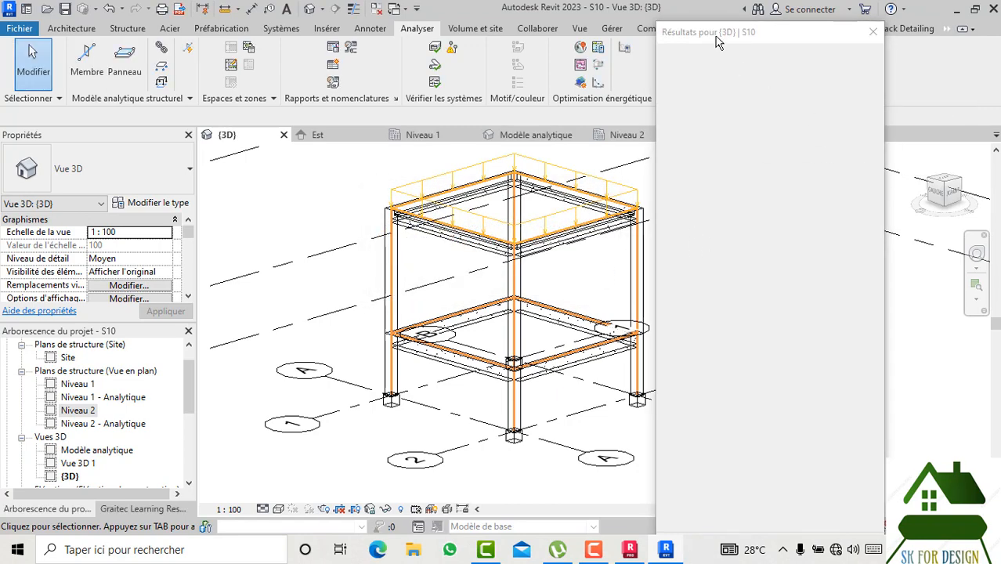
{"action": "left_click", "coordinate": [873, 31]}
- Open the static analysis results of Model1 from the results manager and display the bar moments My for load case DL1
{"action": "left_click", "coordinate": [810, 88]}
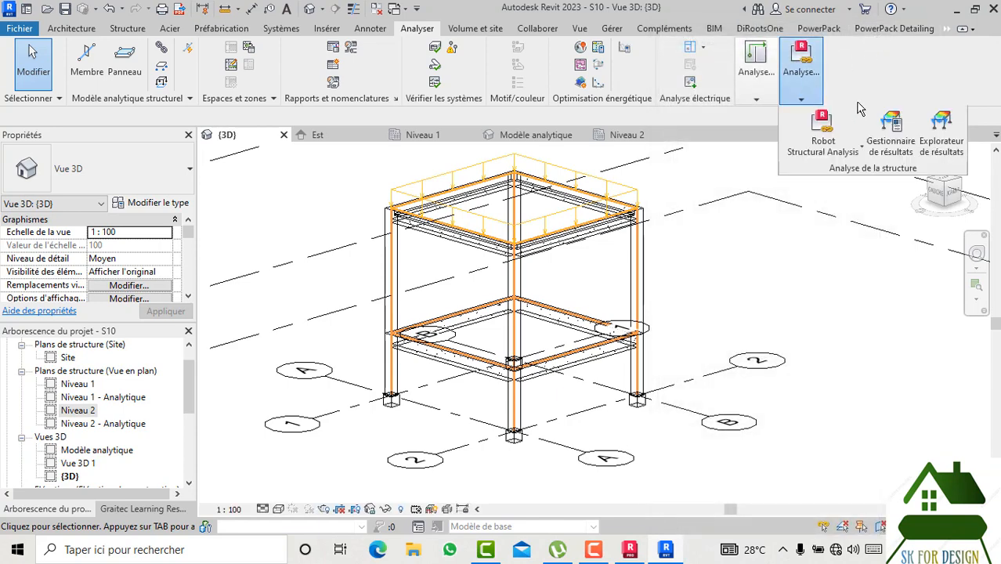
{"action": "left_click", "coordinate": [891, 133]}
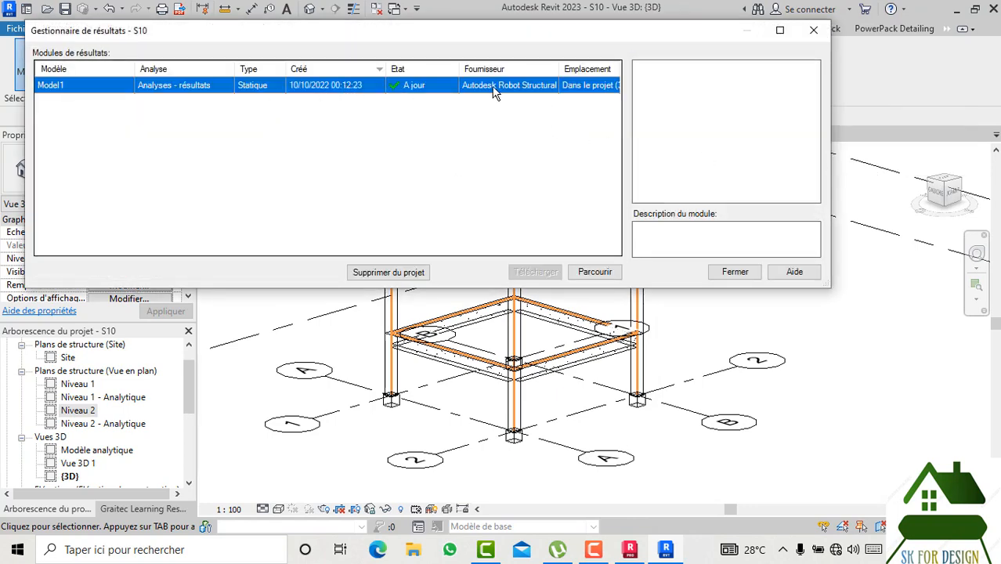
{"action": "double_click", "coordinate": [189, 83]}
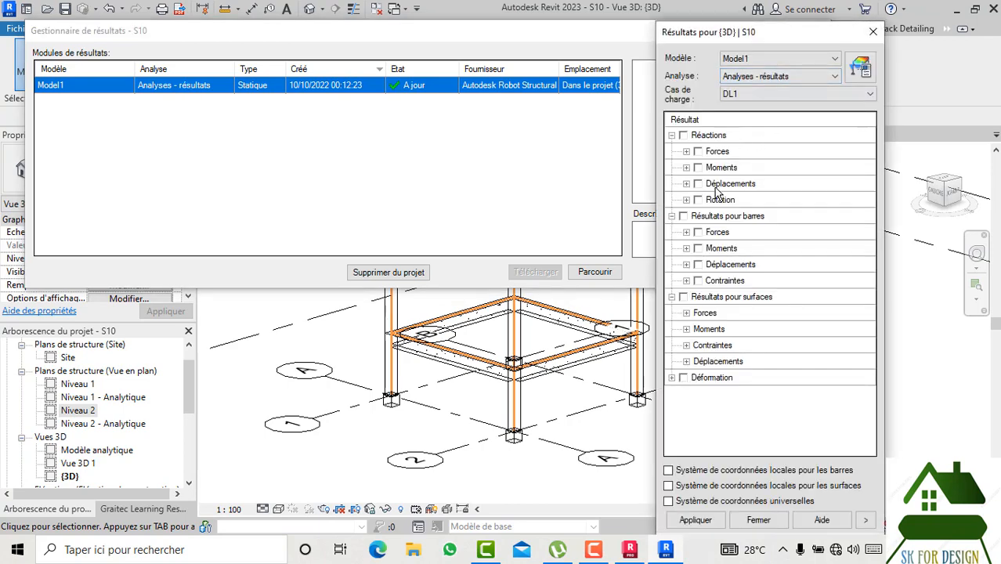
{"action": "left_click", "coordinate": [687, 248]}
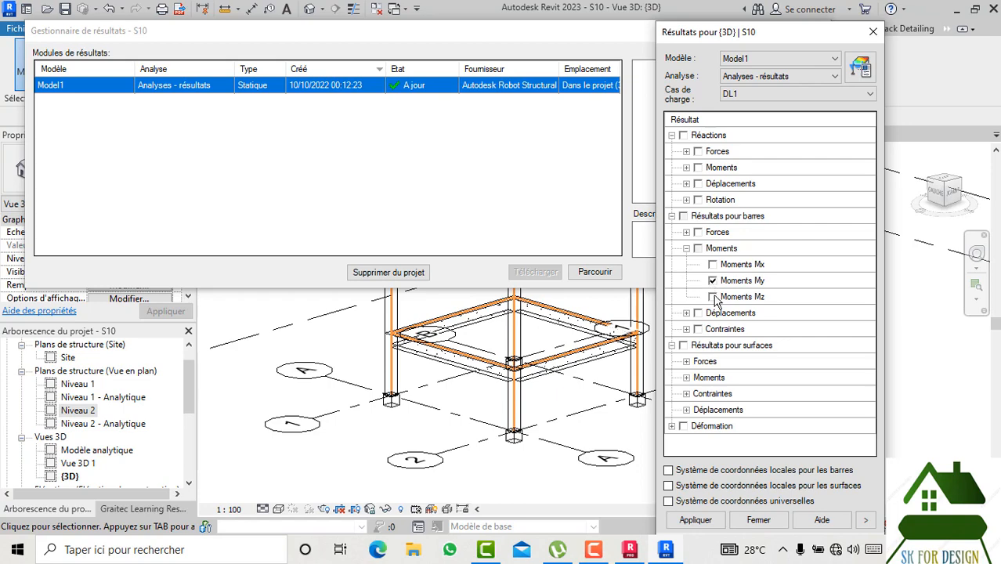
{"action": "left_click", "coordinate": [696, 519]}
- Check the available analyses and load cases, select SNOW1, and close the results explorer without applying the change
{"action": "left_click", "coordinate": [788, 76]}
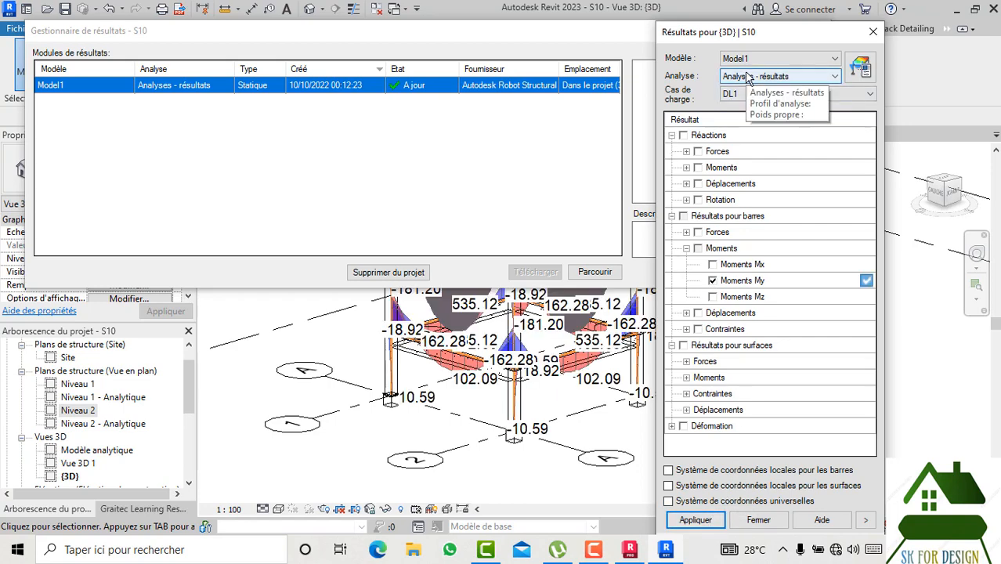
{"action": "left_click", "coordinate": [746, 92]}
{"action": "left_click", "coordinate": [747, 75]}
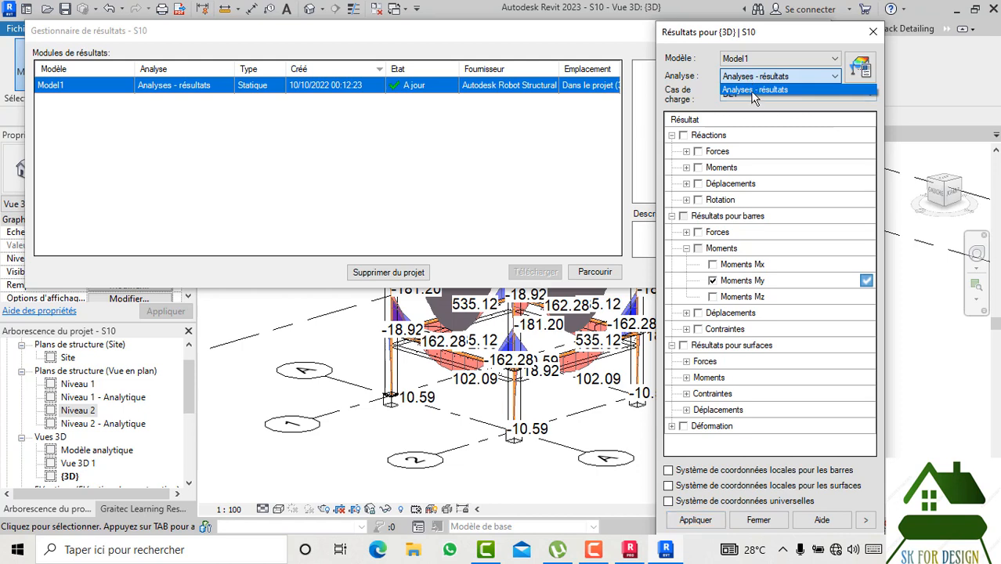
{"action": "left_click", "coordinate": [750, 77]}
{"action": "left_click", "coordinate": [749, 97]}
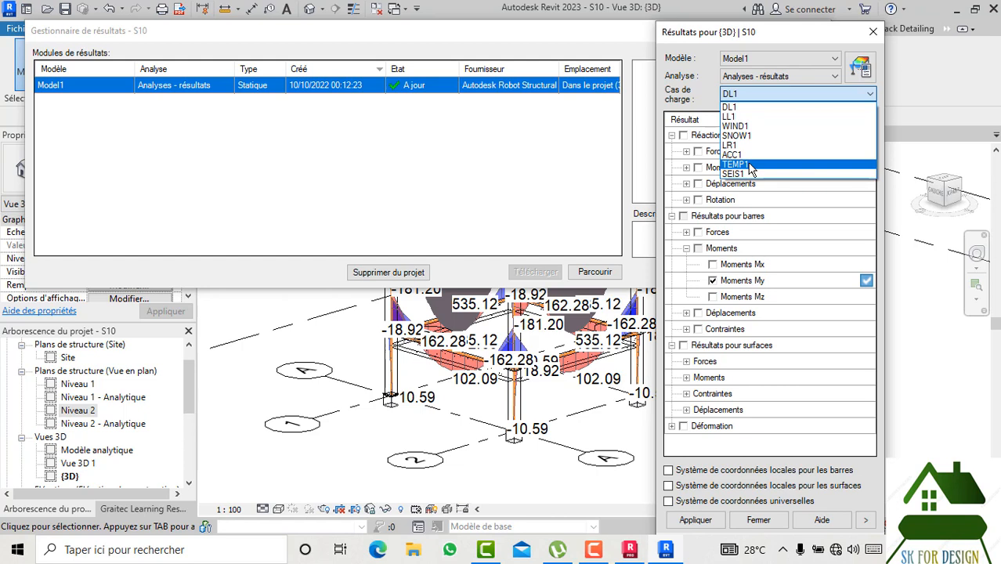
{"action": "left_click", "coordinate": [754, 134]}
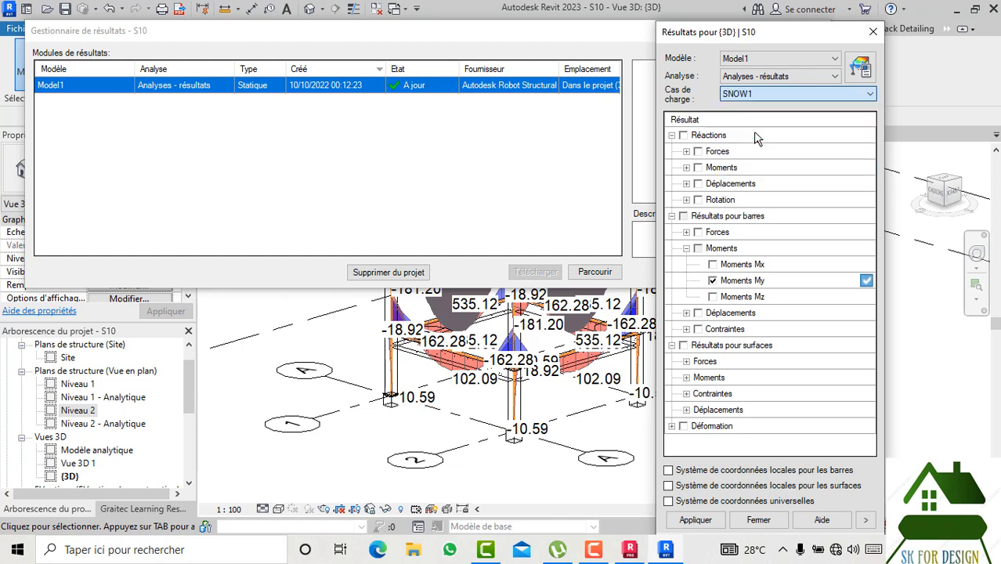
{"action": "left_click", "coordinate": [873, 34]}
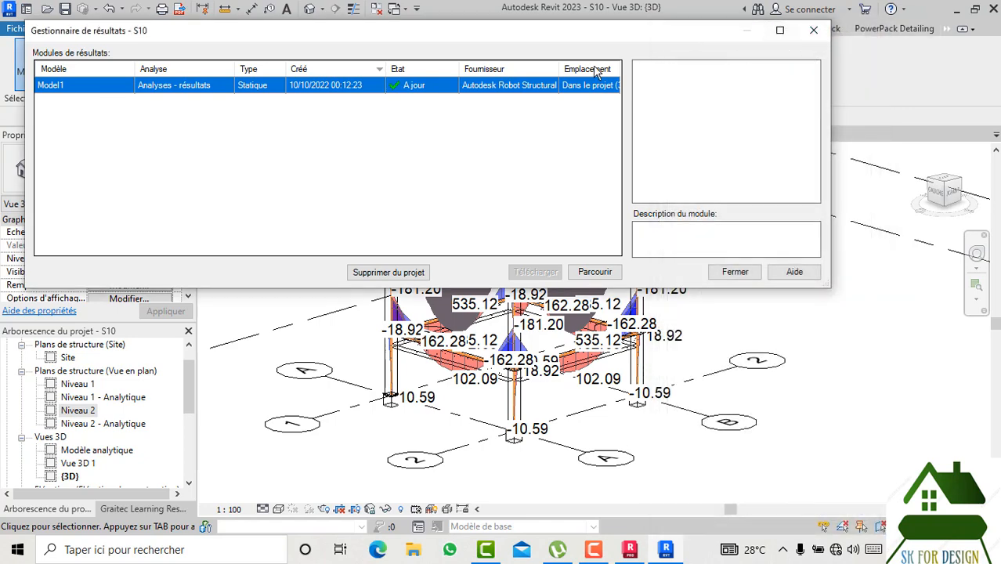
- Reopen the Model1 analysis results, clear all displayed diagrams from the {3D} view, and close the results explorer and manager
{"action": "double_click", "coordinate": [206, 90]}
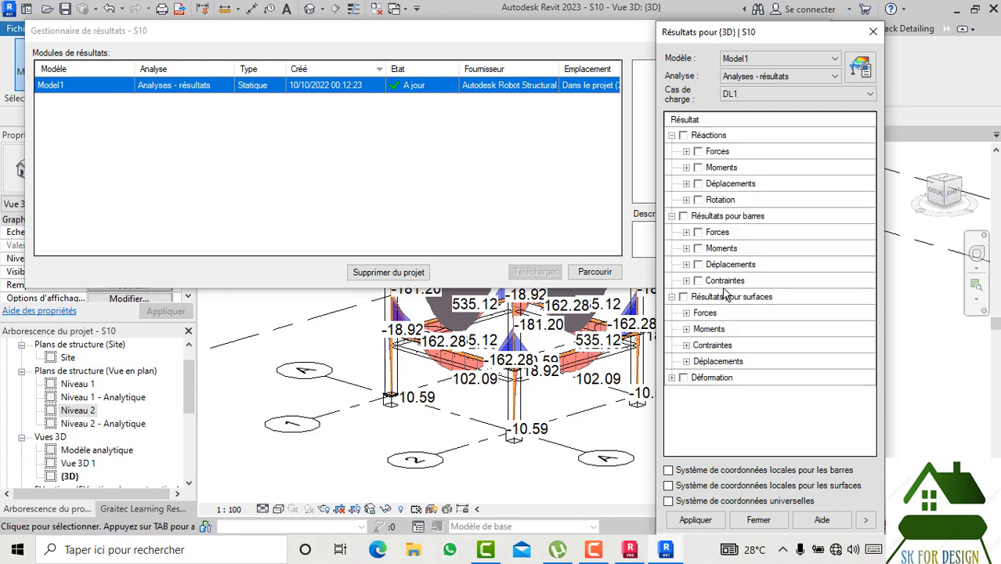
{"action": "left_click", "coordinate": [686, 248]}
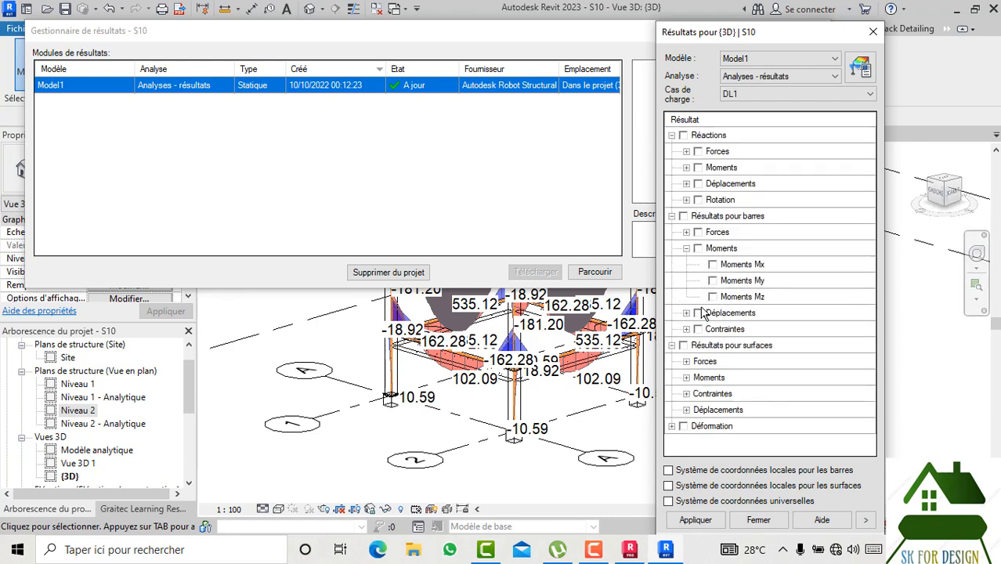
{"action": "left_click", "coordinate": [697, 520]}
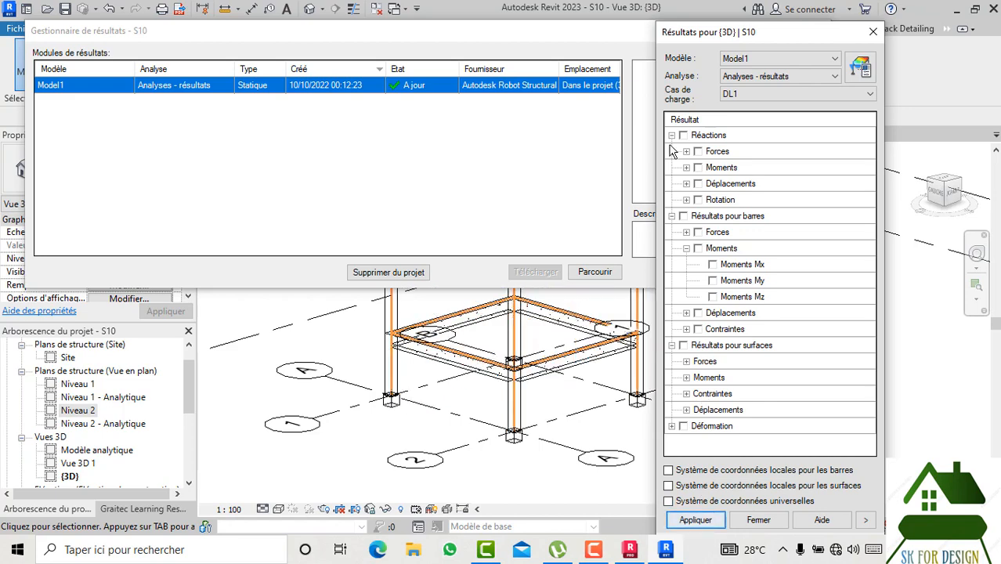
{"action": "left_click", "coordinate": [873, 31]}
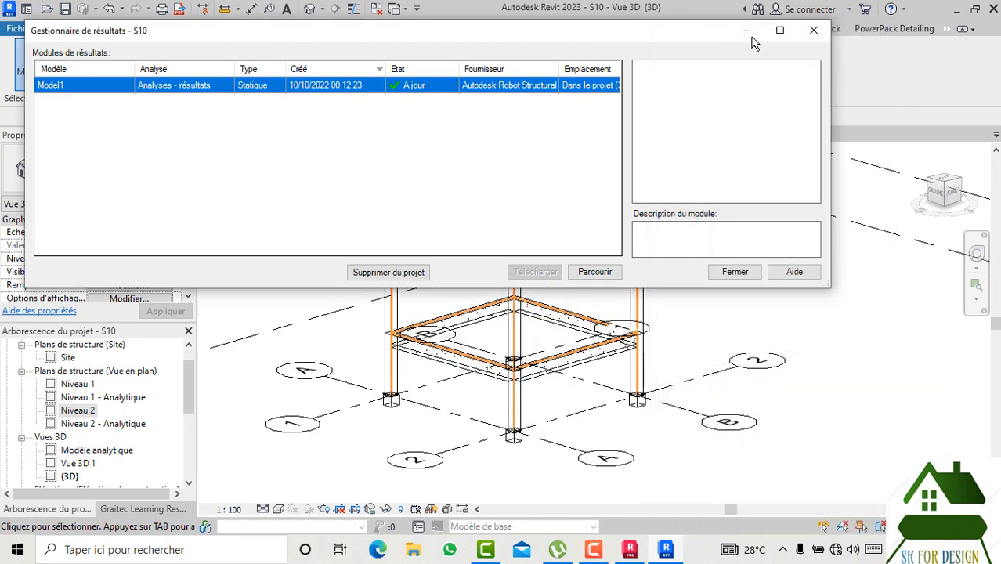
{"action": "left_click", "coordinate": [815, 29]}
{"action": "scroll", "coordinate": [653, 114], "scroll_direction": "down", "scroll_amount": 1}
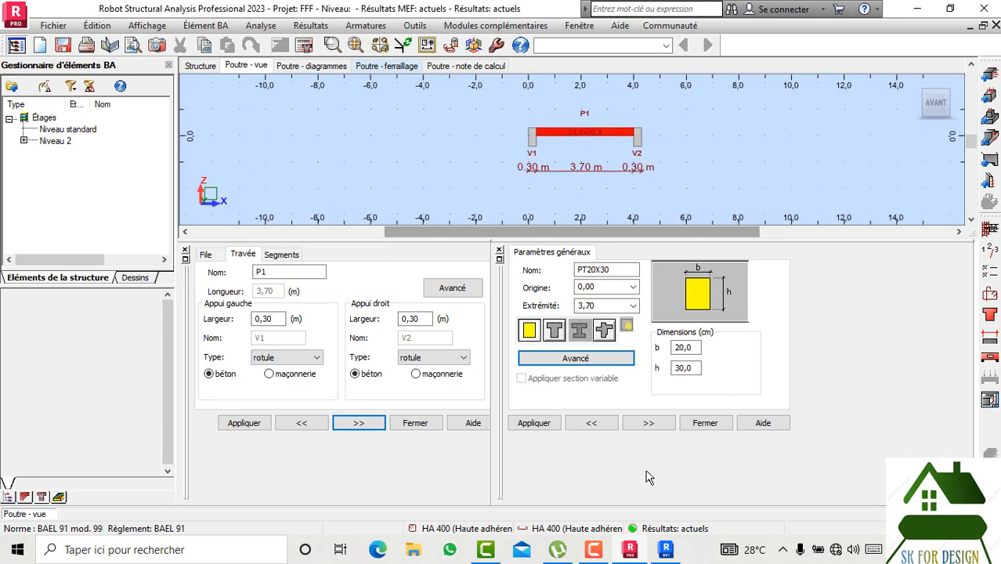
{"action": "left_click", "coordinate": [416, 26]}
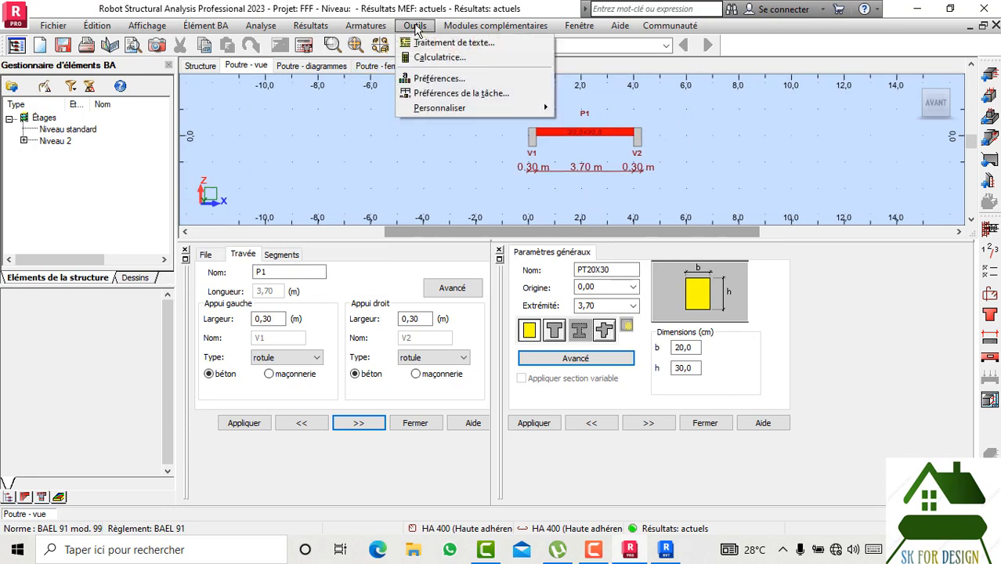
{"action": "mouse_move", "coordinate": [521, 25]}
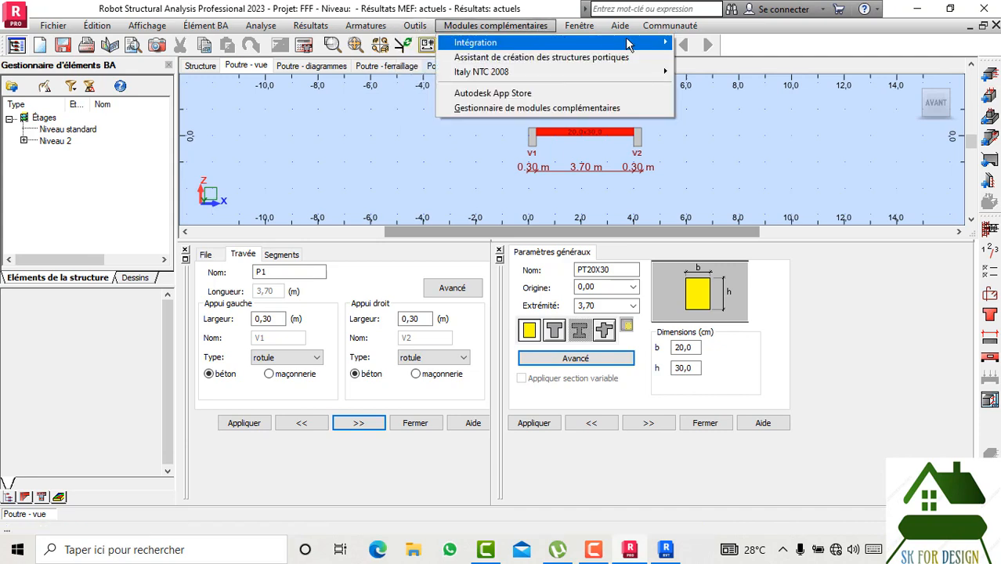
{"action": "mouse_move", "coordinate": [549, 42]}
{"action": "left_click", "coordinate": [693, 57]}
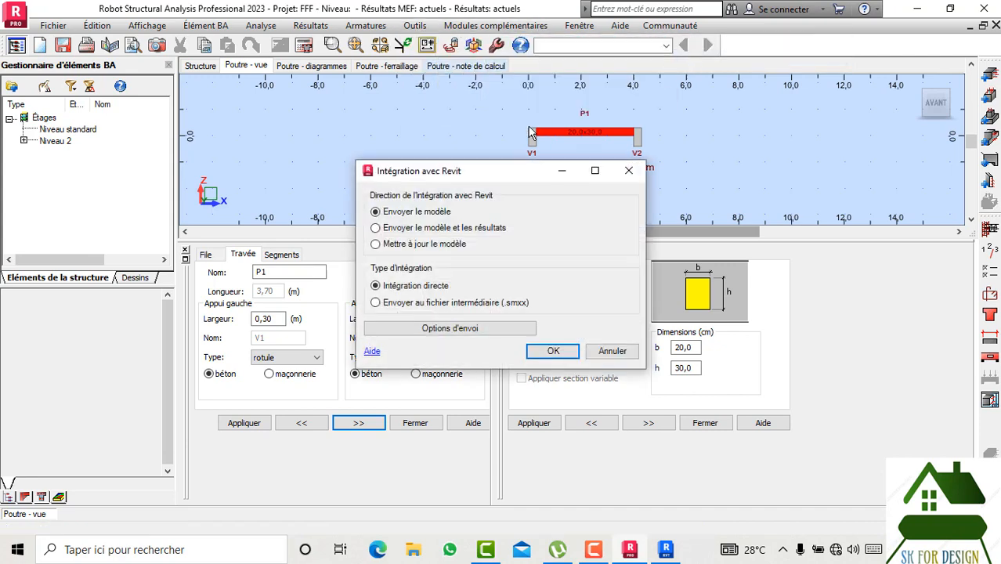
{"action": "left_click", "coordinate": [625, 170]}
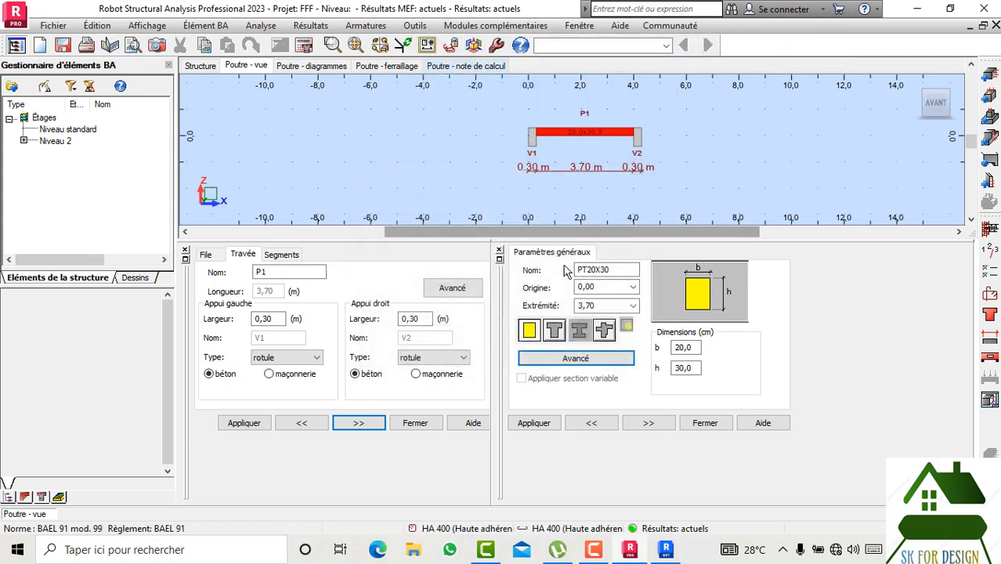
{"action": "scroll", "coordinate": [474, 151], "scroll_direction": "down", "scroll_amount": 1}
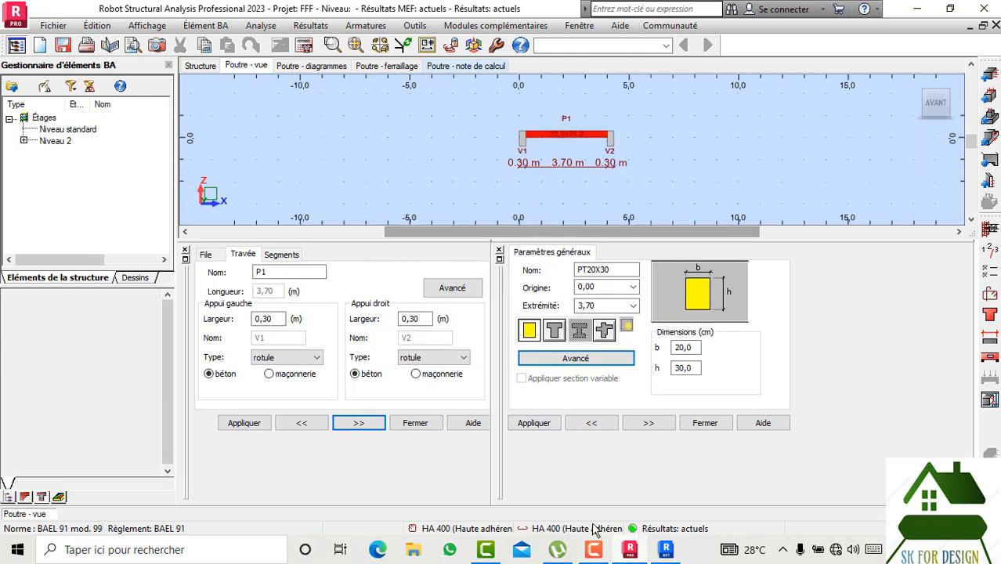
{"action": "left_click", "coordinate": [676, 558]}
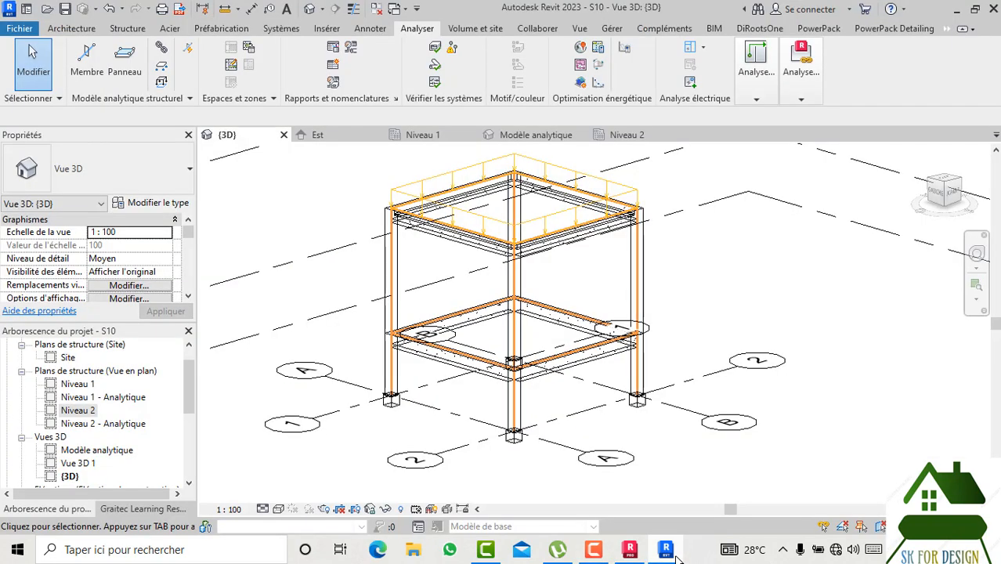
- Try to start the Robot reinforcement design (Ferraillage - Conception) without any element selected
{"action": "left_click", "coordinate": [799, 100]}
{"action": "left_click", "coordinate": [862, 146]}
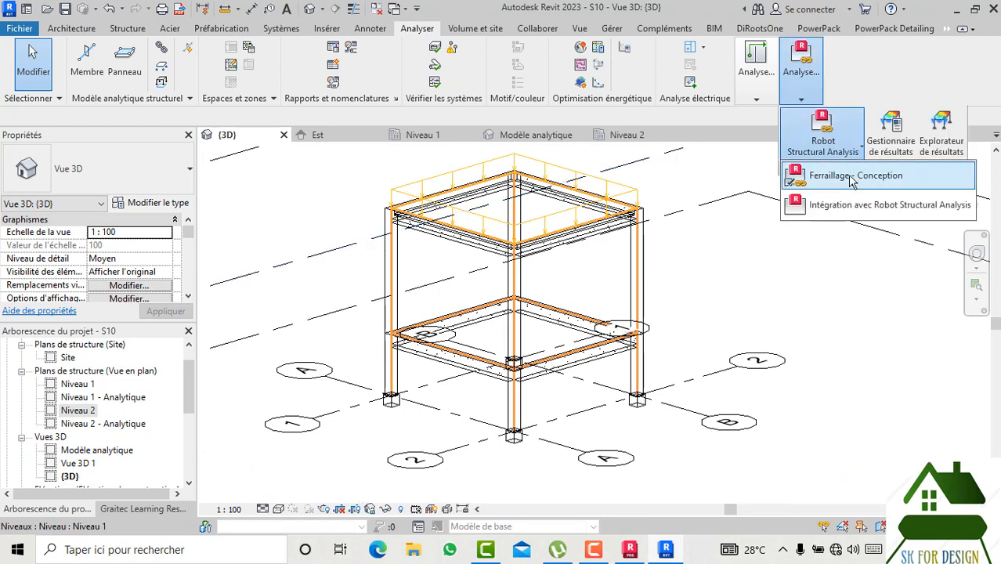
{"action": "left_click", "coordinate": [853, 179]}
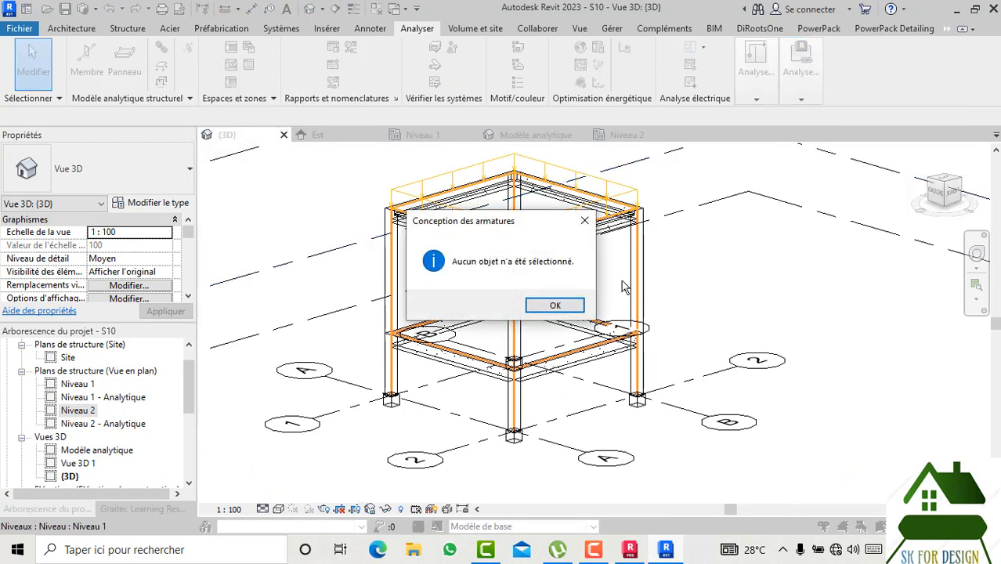
{"action": "left_click", "coordinate": [540, 306]}
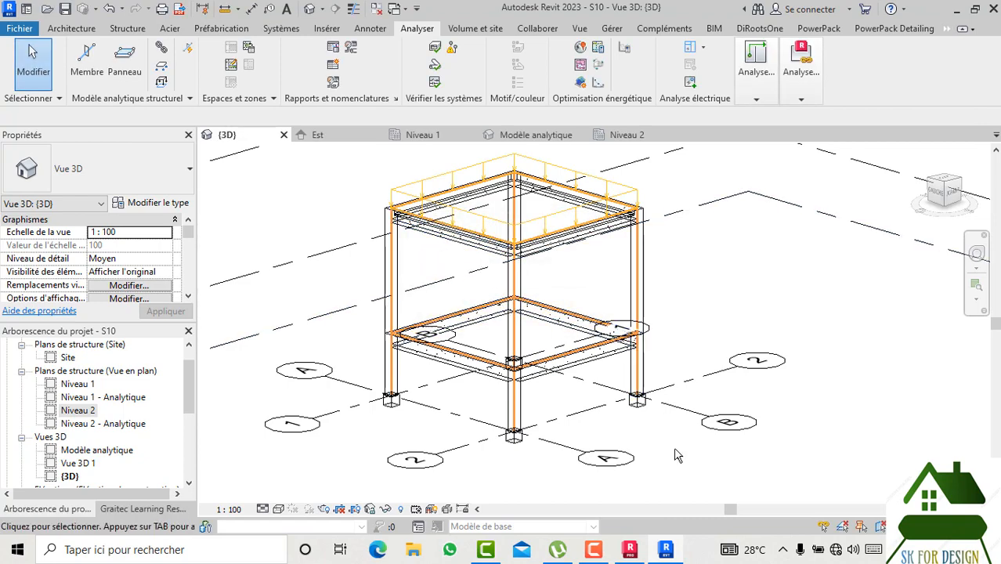
- Switch to Robot and check in the Structure view which upper beam is the most loaded one
{"action": "left_click", "coordinate": [624, 558]}
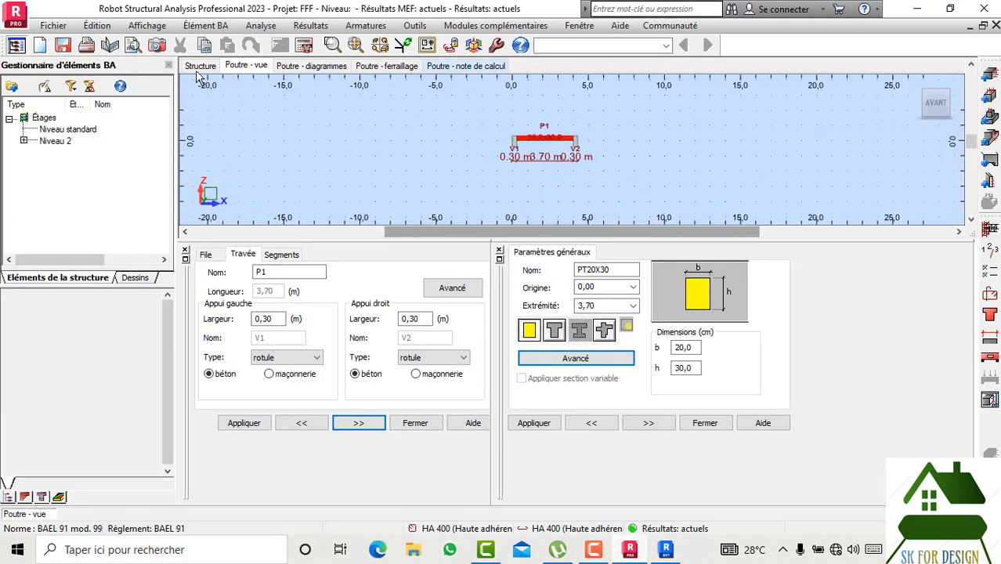
{"action": "left_click", "coordinate": [198, 69]}
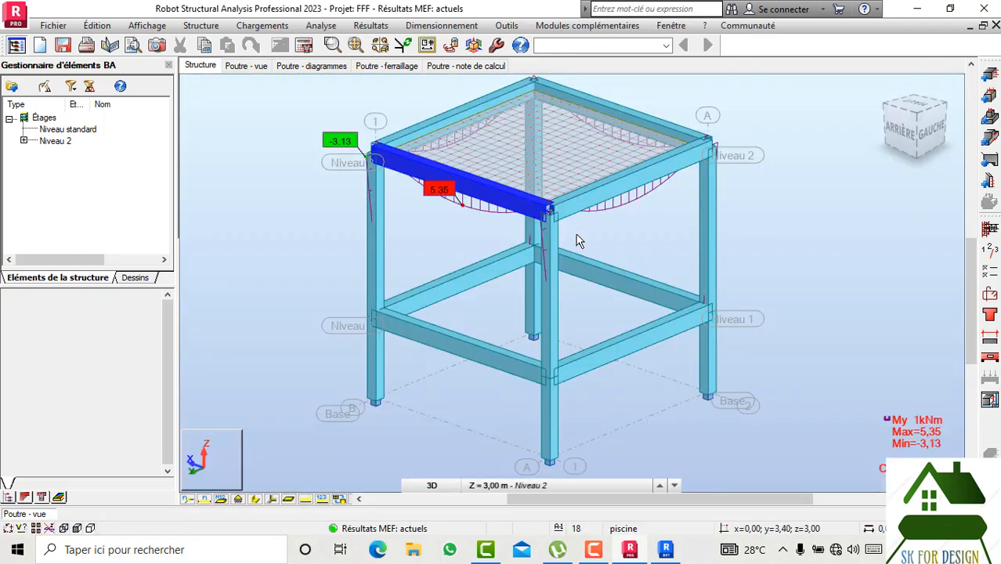
{"action": "scroll", "coordinate": [578, 242], "scroll_direction": "down", "scroll_amount": 1}
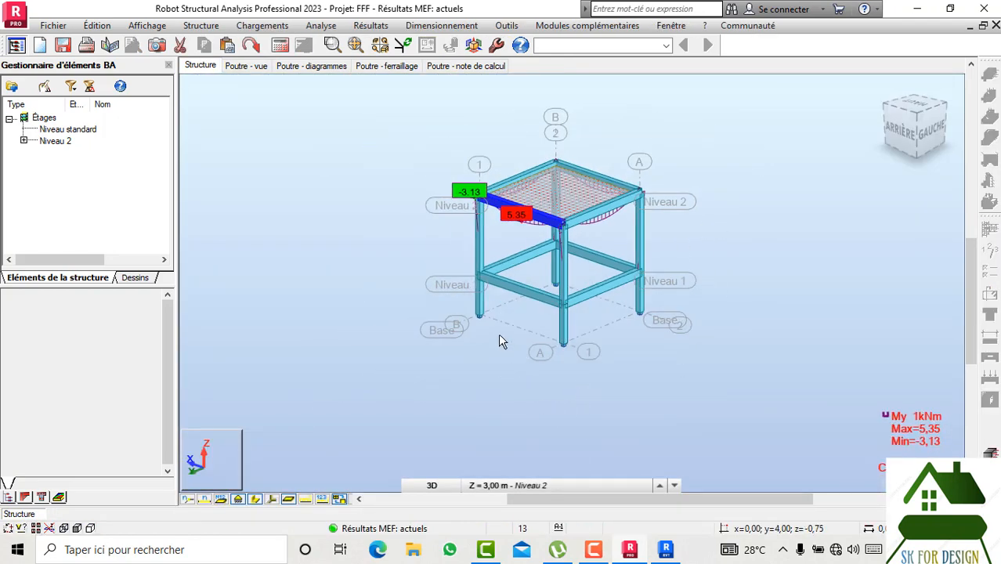
- Switch to Revit, select the matching PT20X30 beam on Niveau 2 and open its reinforcement design with Robot (Ferraillage - Conception)
{"action": "left_click", "coordinate": [665, 549]}
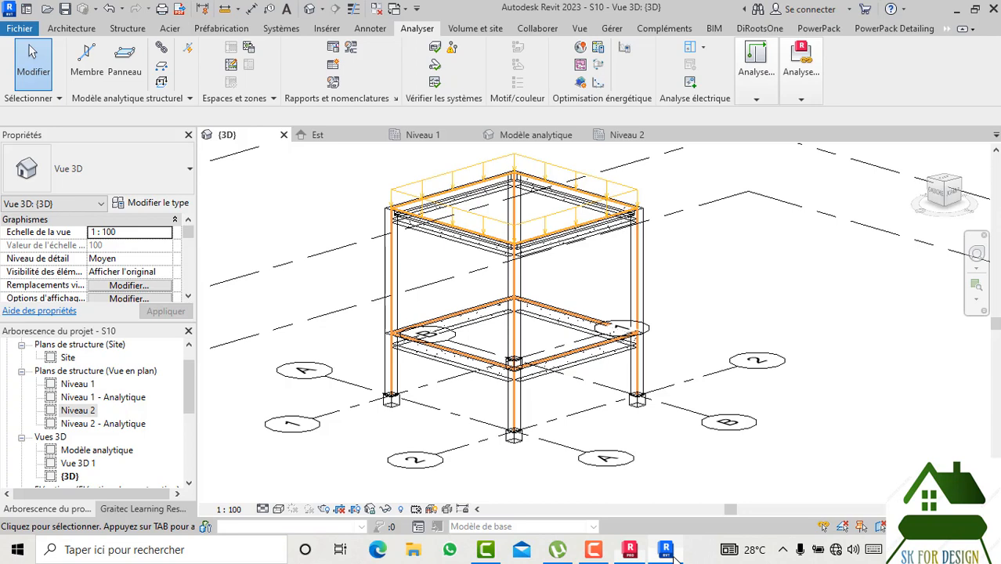
{"action": "left_click", "coordinate": [451, 249]}
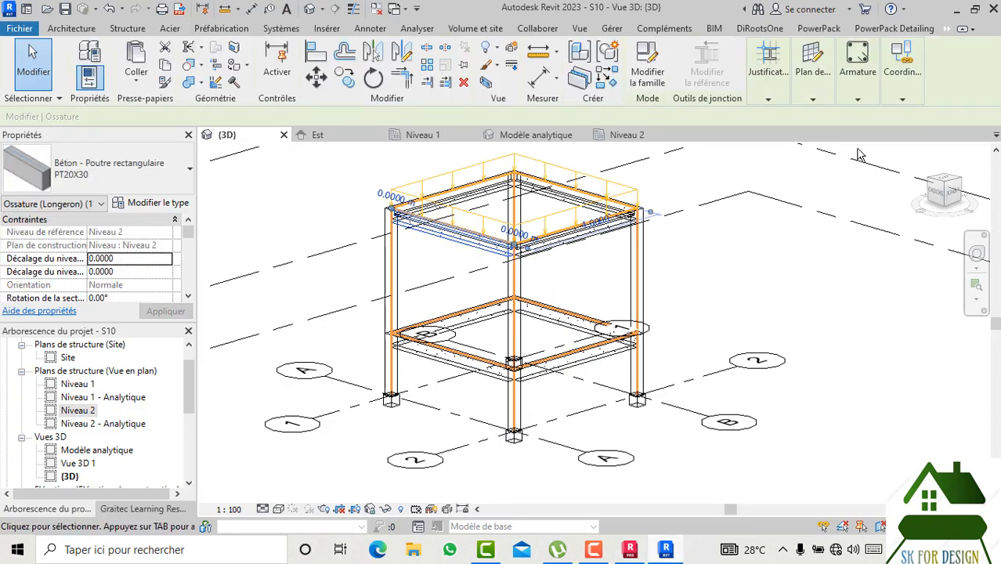
{"action": "left_click", "coordinate": [854, 100]}
{"action": "left_click", "coordinate": [891, 99]}
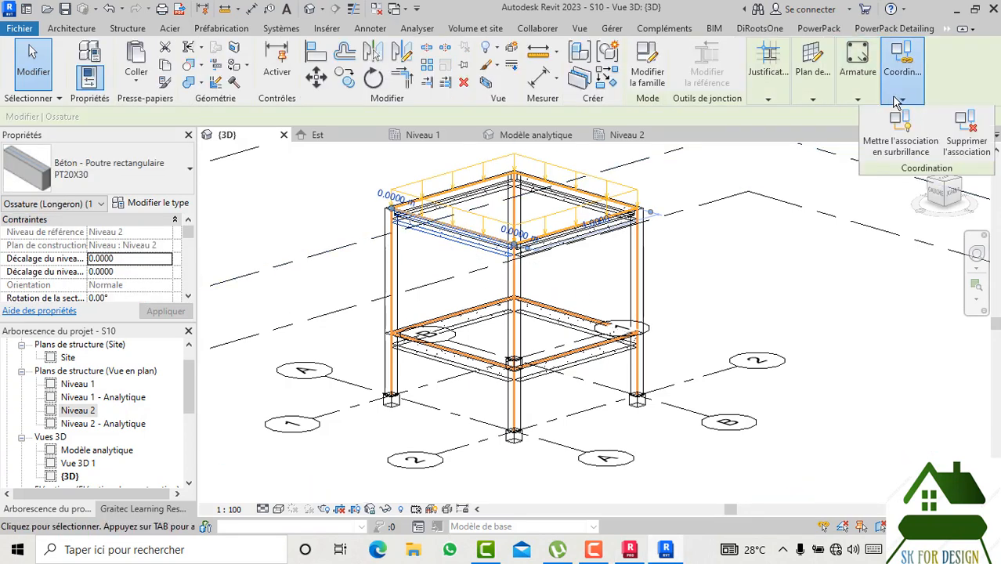
{"action": "left_click", "coordinate": [858, 100]}
{"action": "left_click", "coordinate": [768, 100]}
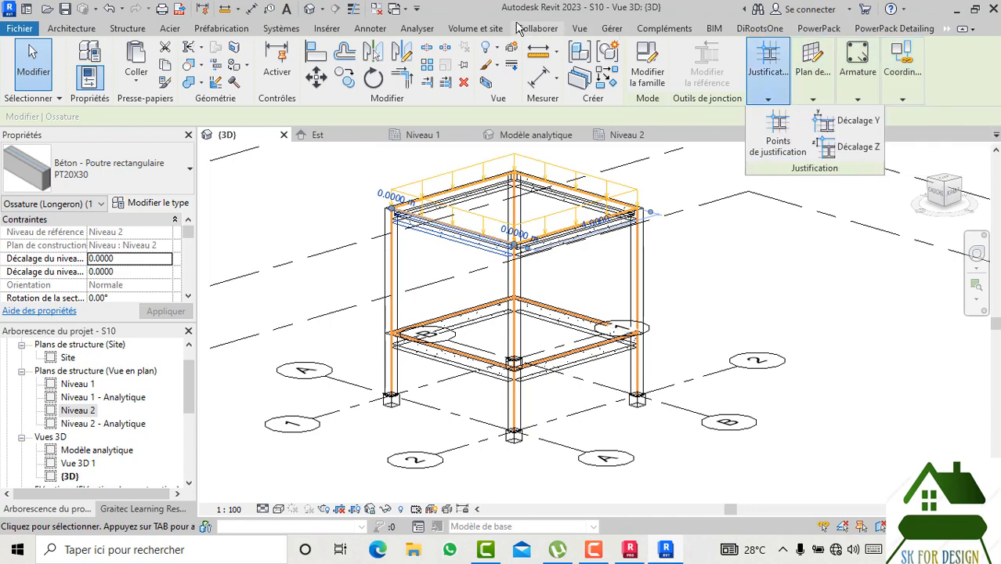
{"action": "left_click", "coordinate": [418, 30]}
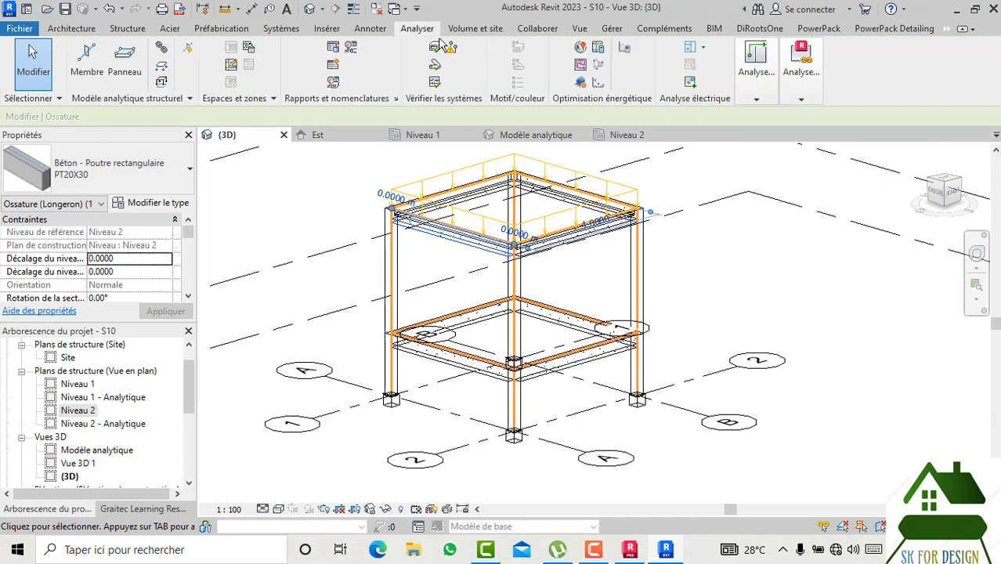
{"action": "left_click", "coordinate": [801, 100]}
{"action": "left_click", "coordinate": [860, 149]}
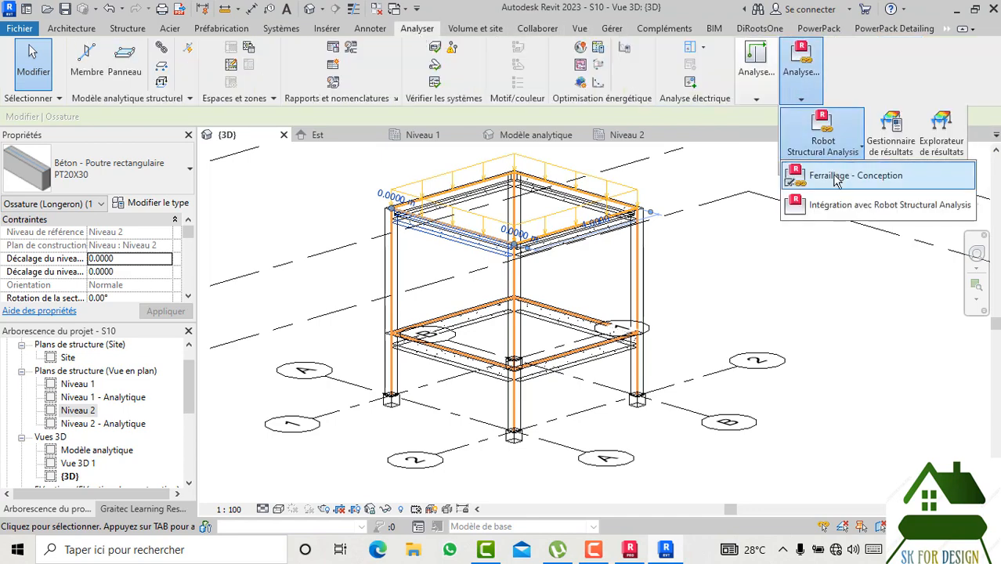
{"action": "left_click", "coordinate": [862, 206]}
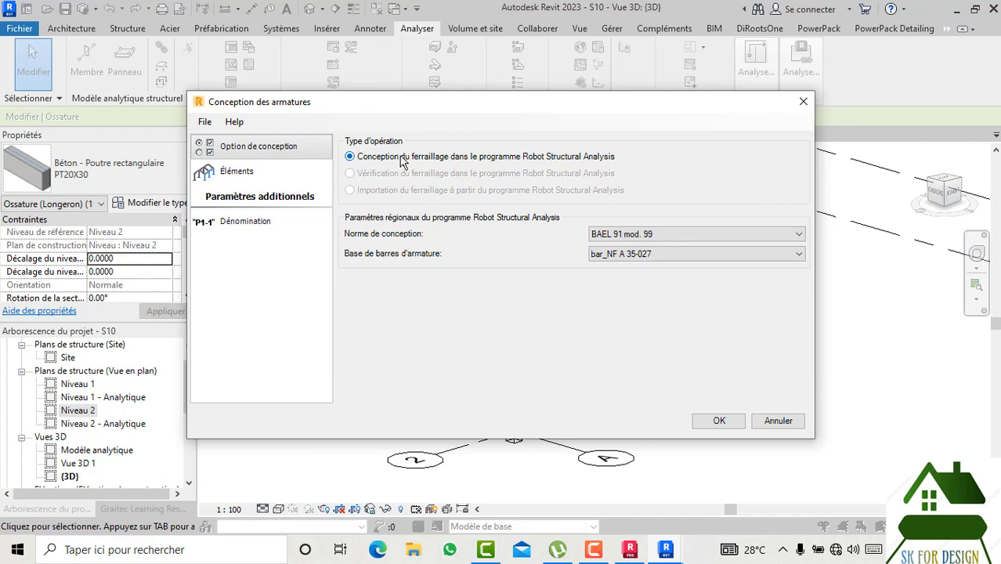
- Review the reinforcement design options and element list, start the design in Robot, then decline replacing the current Robot project
{"action": "left_click", "coordinate": [241, 147]}
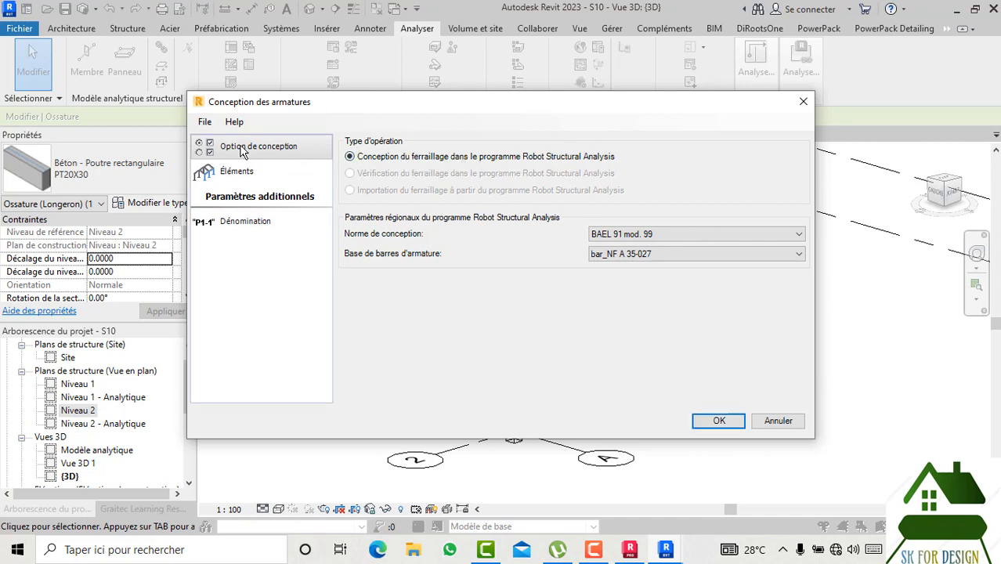
{"action": "left_click", "coordinate": [237, 172]}
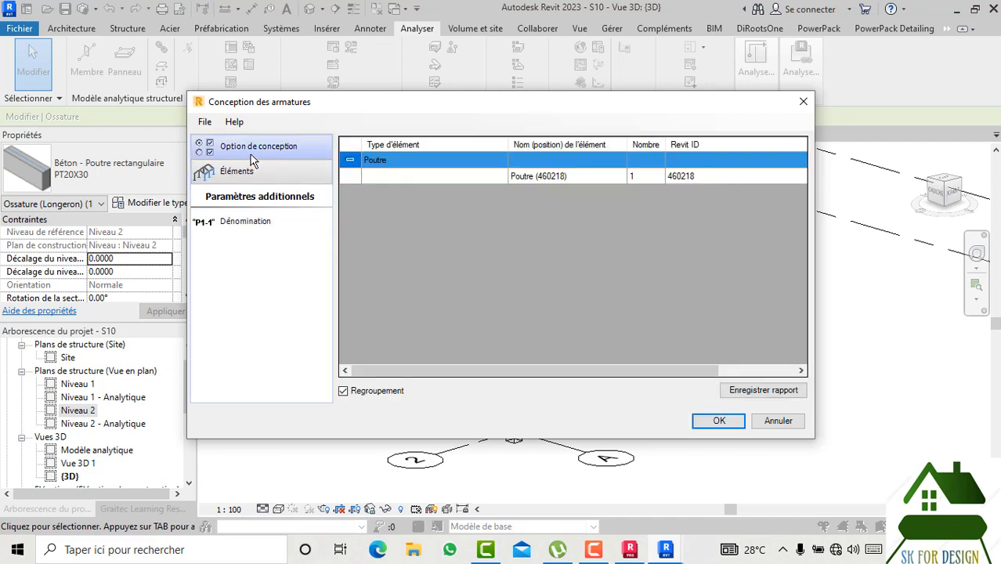
{"action": "left_click", "coordinate": [391, 179]}
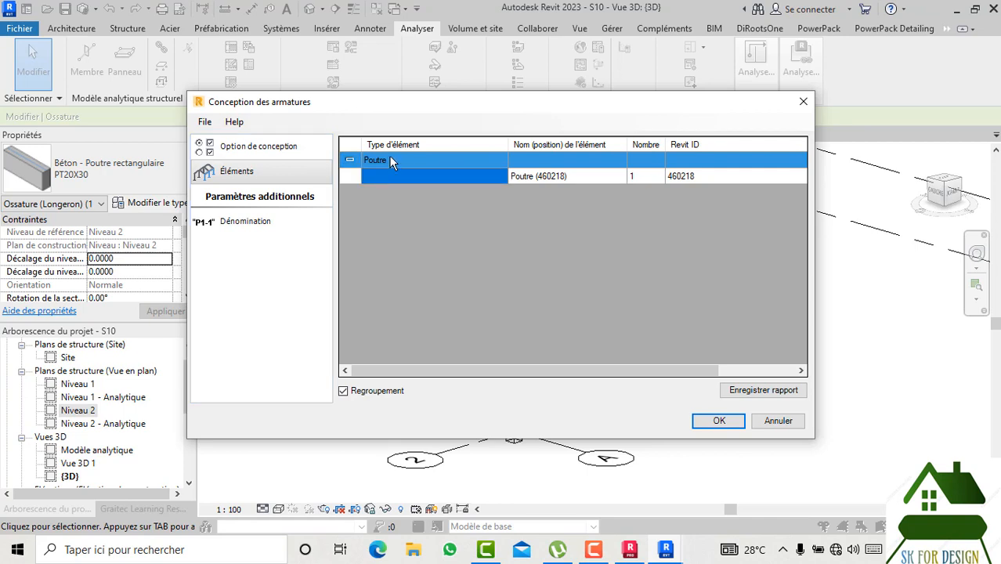
{"action": "left_click", "coordinate": [390, 160]}
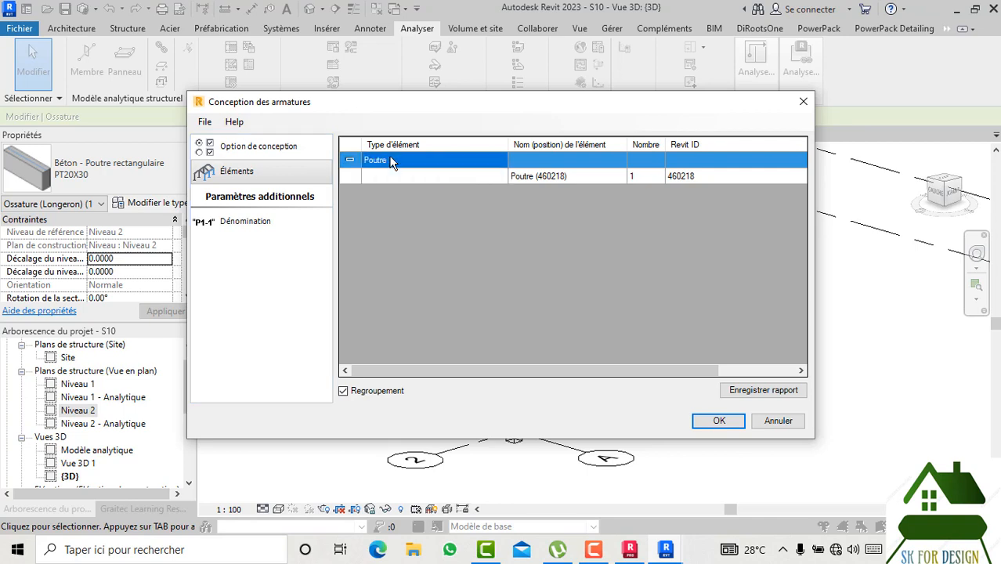
{"action": "left_click", "coordinate": [248, 155]}
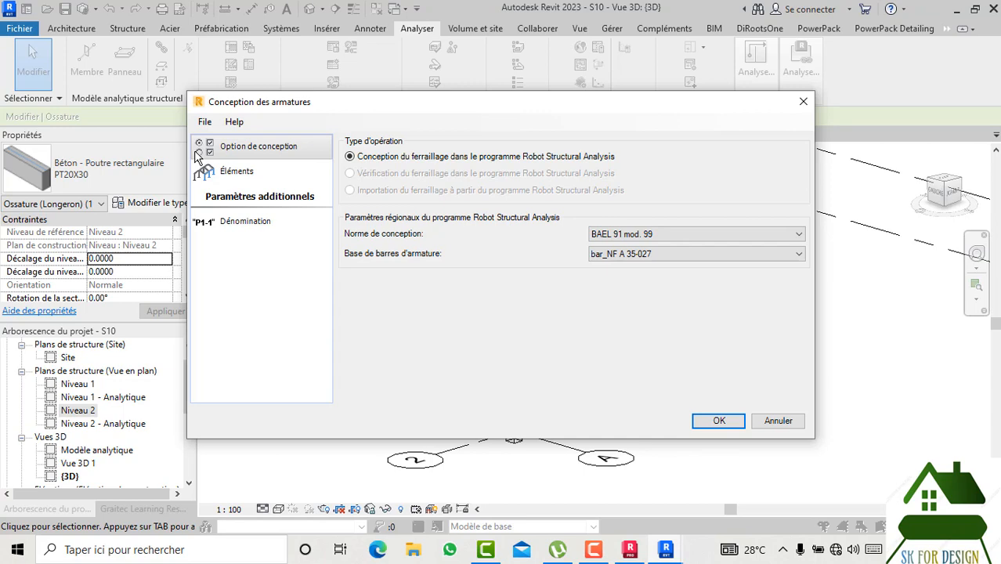
{"action": "left_click", "coordinate": [720, 422]}
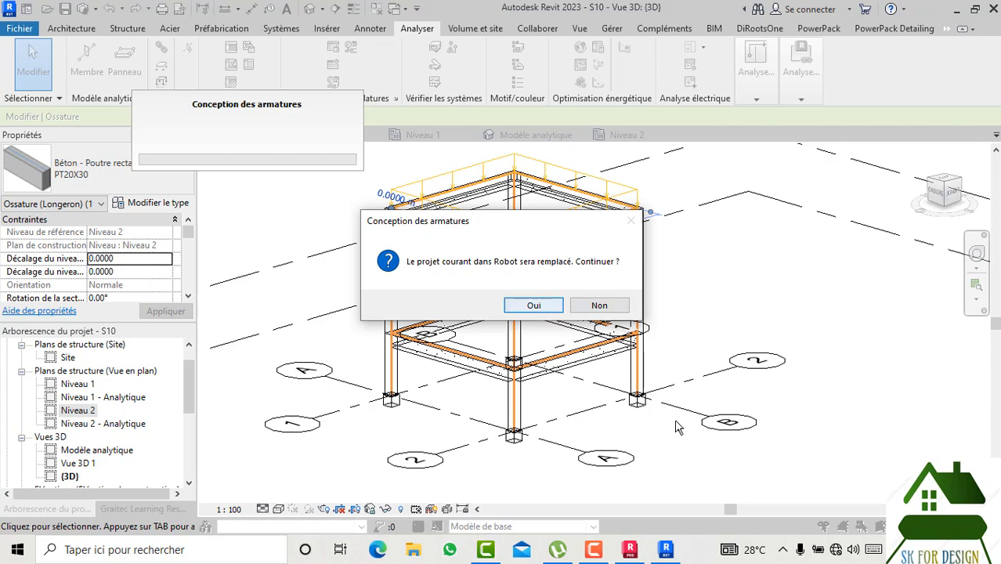
{"action": "left_click", "coordinate": [600, 305]}
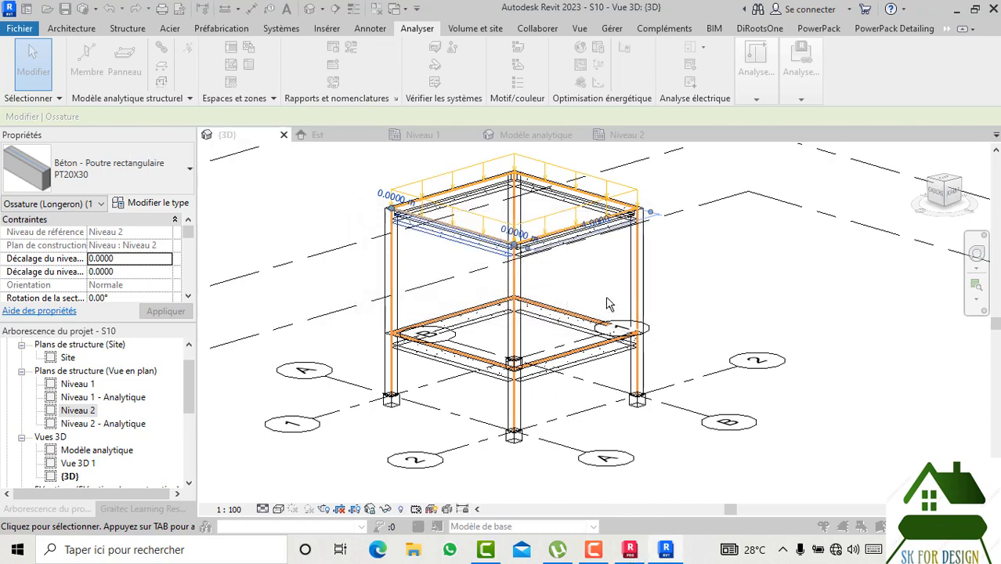
- Deselect the beam, inspect it up close in Revit, then switch to Robot and compare it with highlighted beam 5
{"action": "scroll", "coordinate": [463, 274], "scroll_direction": "up", "scroll_amount": 4}
{"action": "left_click", "coordinate": [463, 273]}
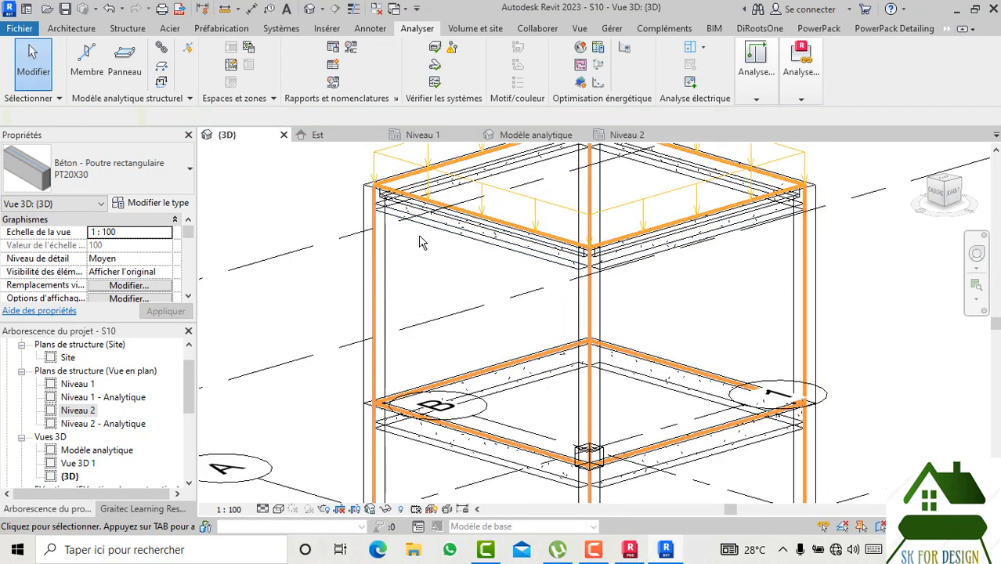
{"action": "scroll", "coordinate": [506, 245], "scroll_direction": "up", "scroll_amount": 3}
{"action": "scroll", "coordinate": [506, 244], "scroll_direction": "down", "scroll_amount": 6}
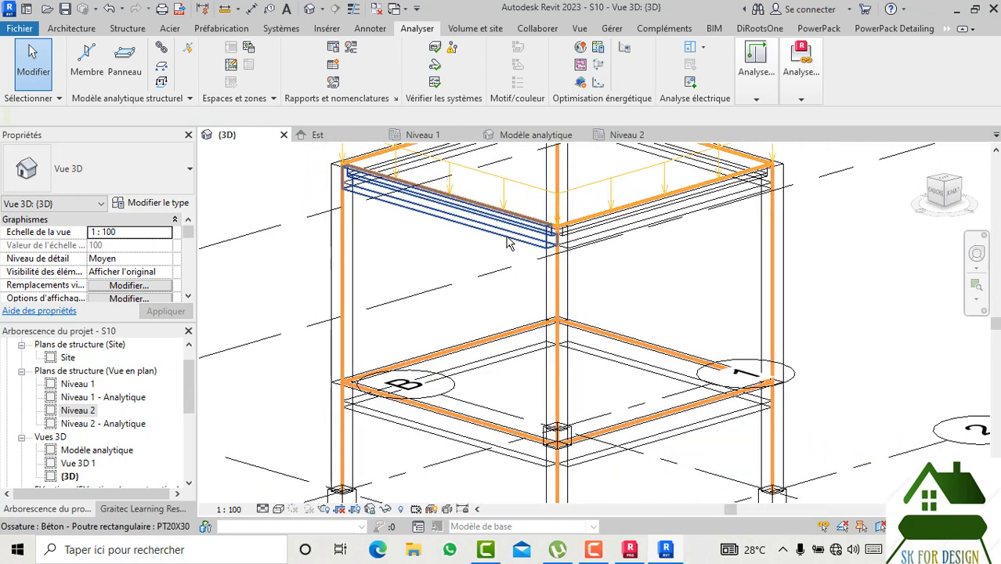
{"action": "left_click", "coordinate": [630, 550]}
{"action": "scroll", "coordinate": [551, 219], "scroll_direction": "up", "scroll_amount": 3}
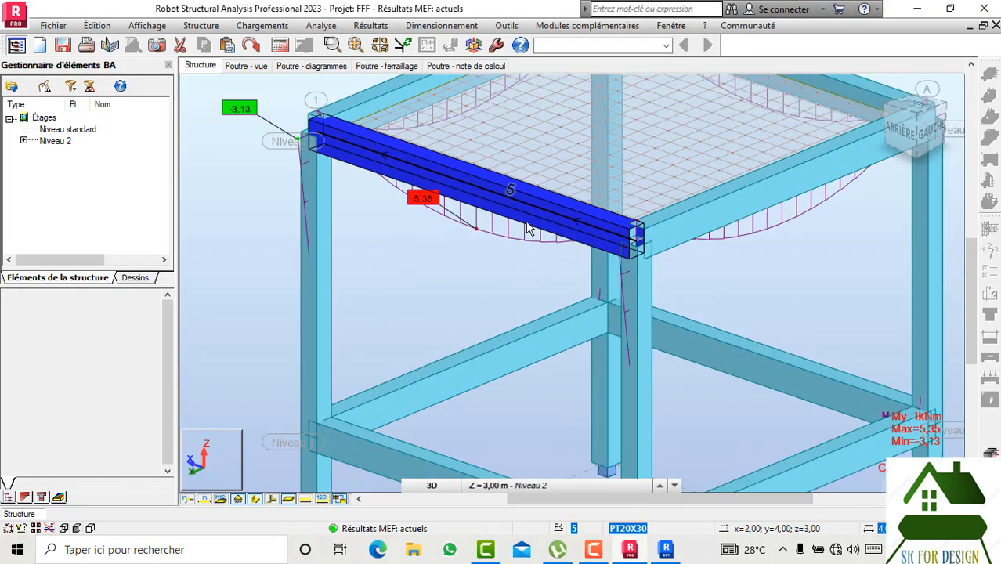
{"action": "scroll", "coordinate": [504, 175], "scroll_direction": "down", "scroll_amount": 3}
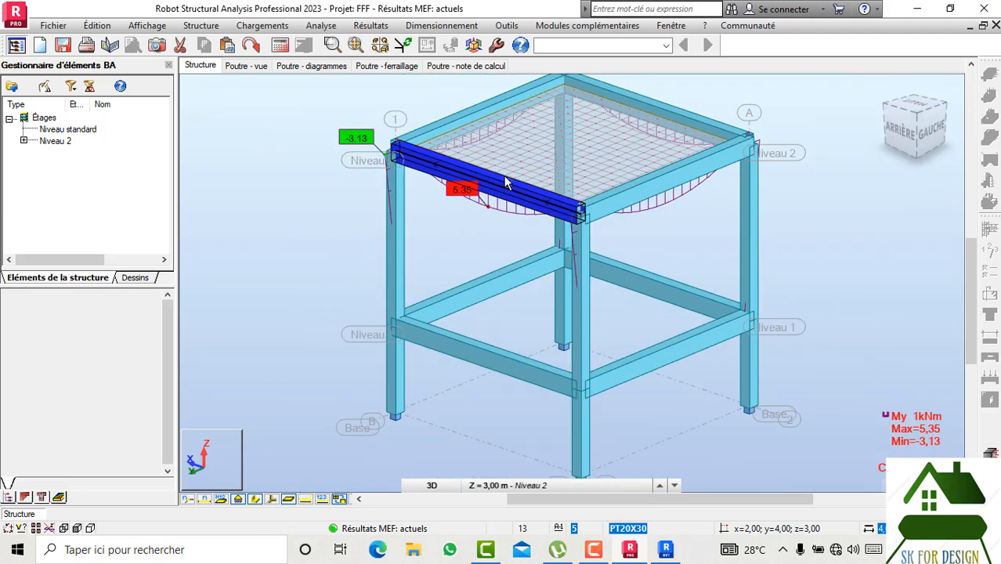
{"action": "scroll", "coordinate": [458, 210], "scroll_direction": "down", "scroll_amount": 2}
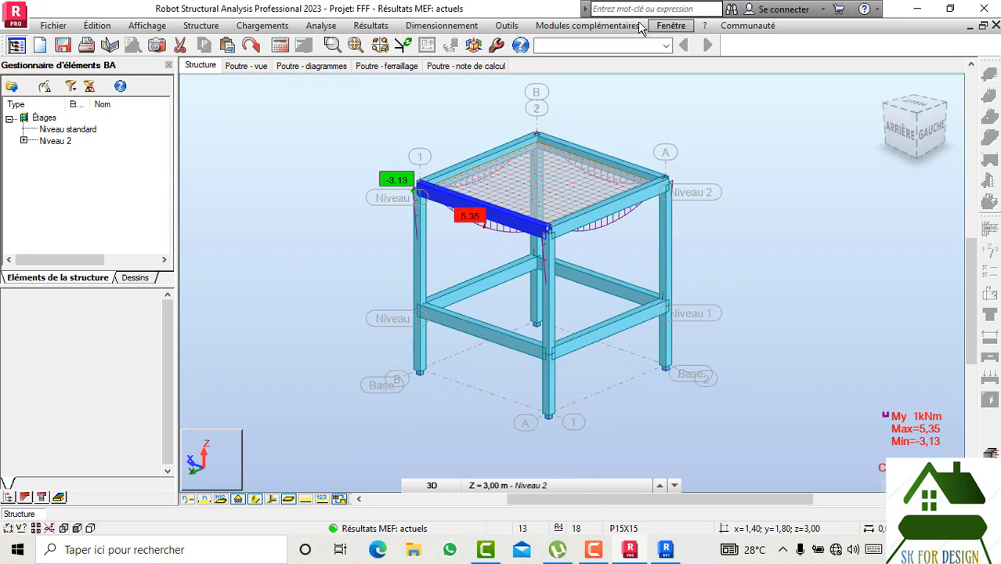
{"action": "left_click", "coordinate": [592, 25]}
{"action": "mouse_move", "coordinate": [589, 47]}
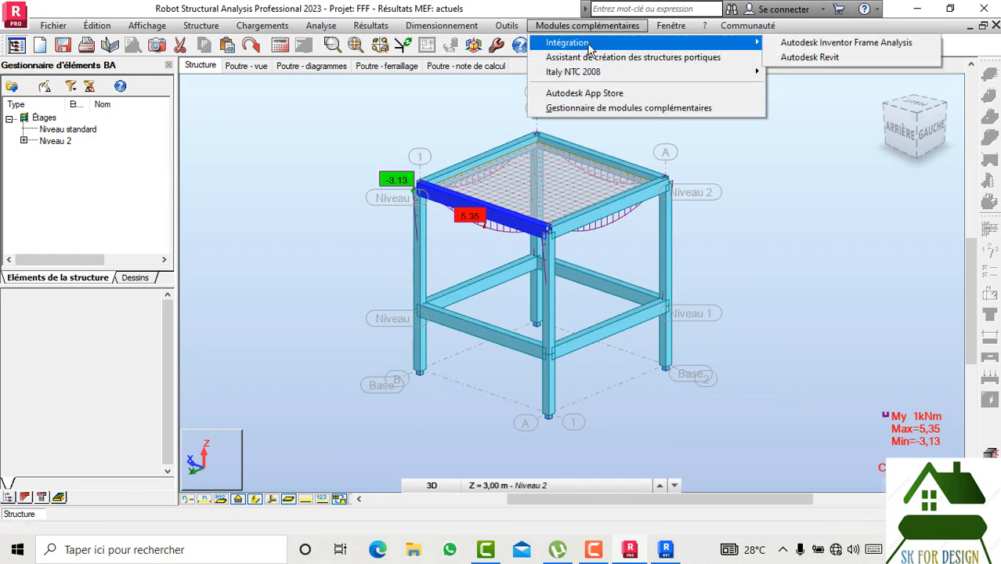
{"action": "left_click", "coordinate": [642, 109]}
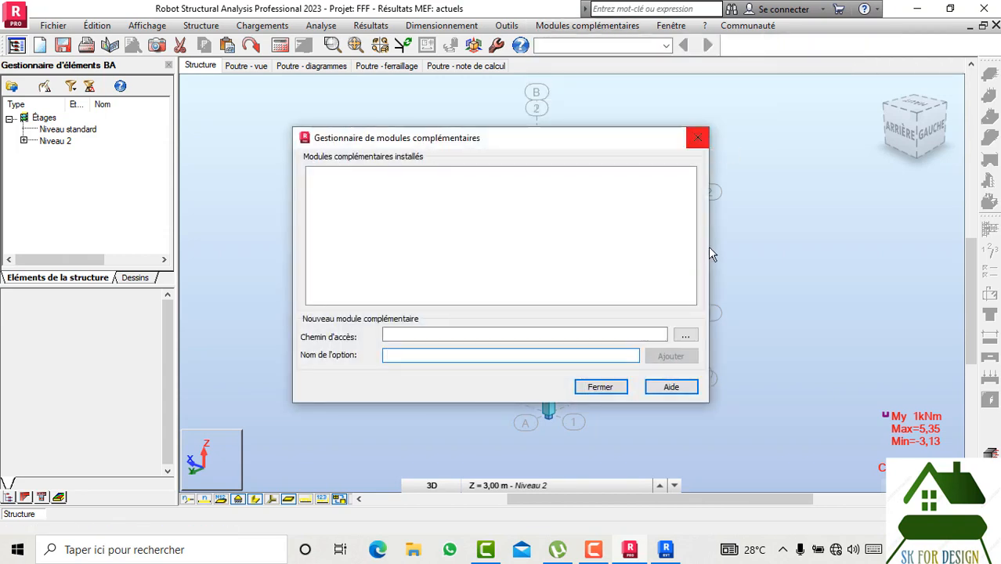
{"action": "left_click", "coordinate": [698, 138]}
- Set up the direct Revit integration to send the model and results, limited to the selected structure fragment
{"action": "left_click", "coordinate": [625, 26]}
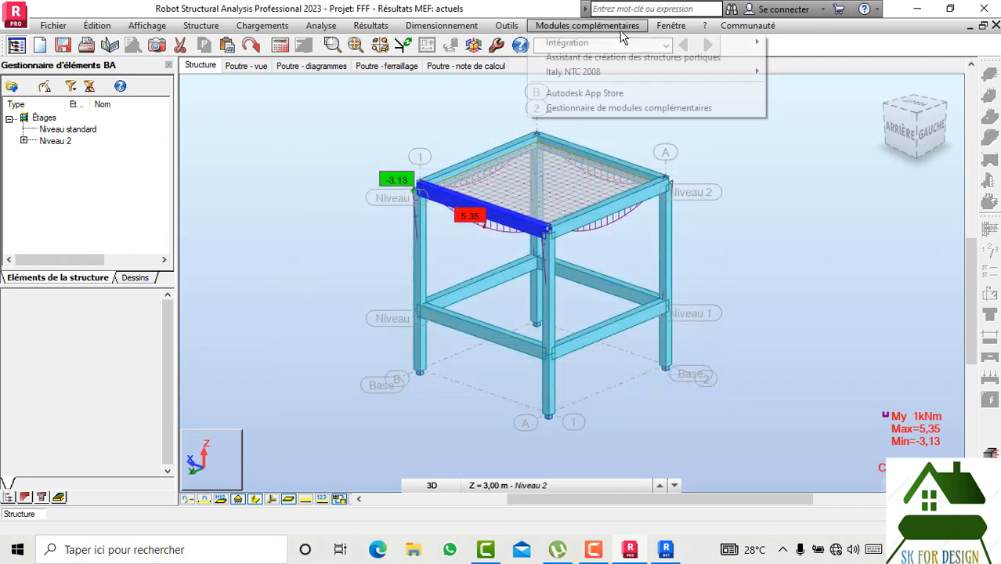
{"action": "mouse_move", "coordinate": [631, 42]}
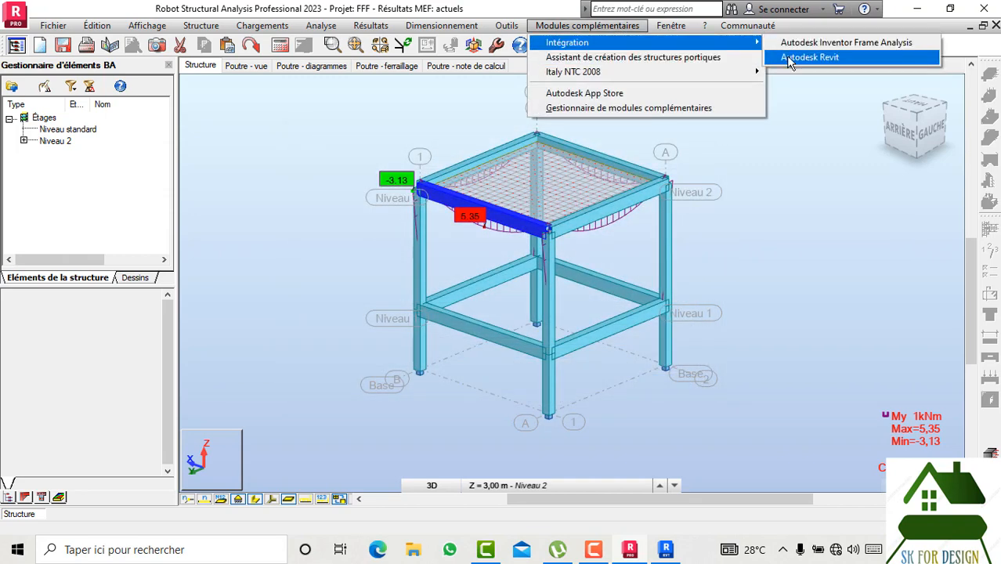
{"action": "left_click", "coordinate": [789, 60]}
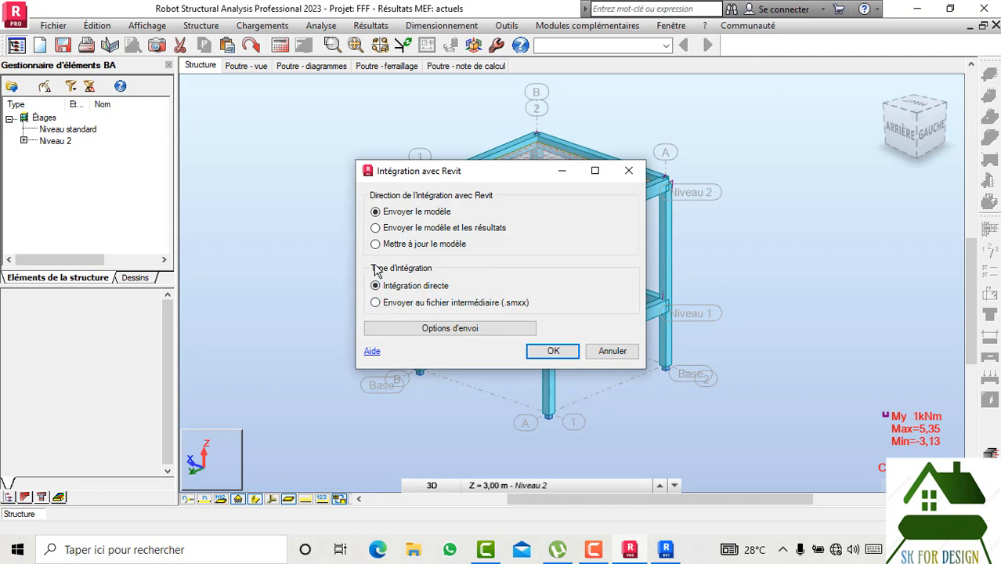
{"action": "left_click", "coordinate": [376, 228]}
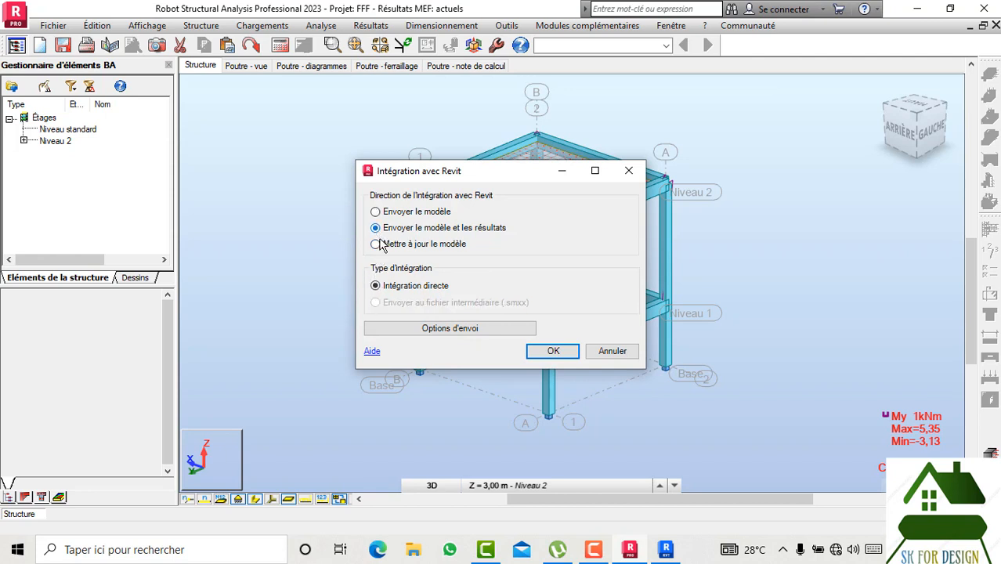
{"action": "left_click", "coordinate": [414, 332]}
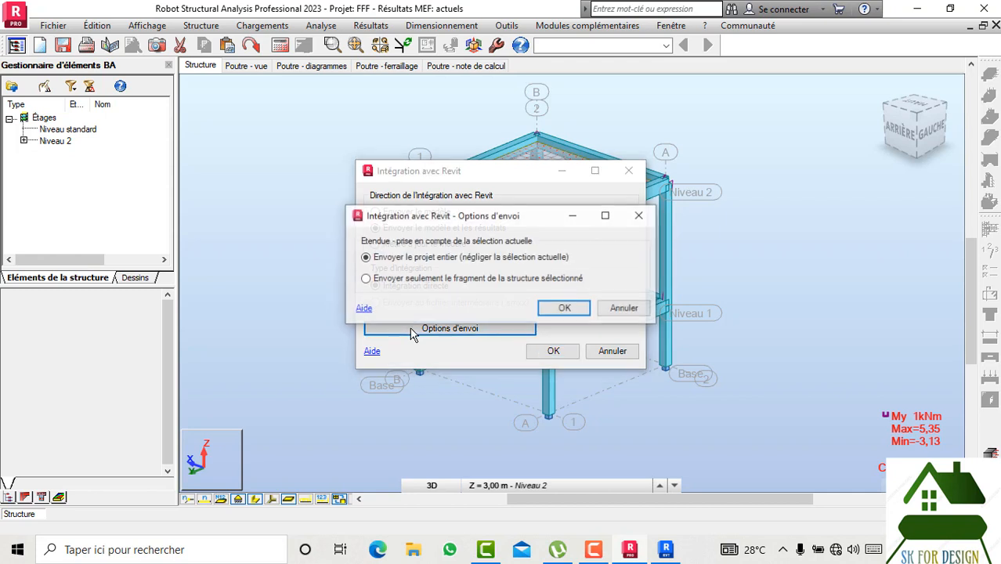
{"action": "left_click", "coordinate": [366, 279]}
{"action": "left_click", "coordinate": [561, 308]}
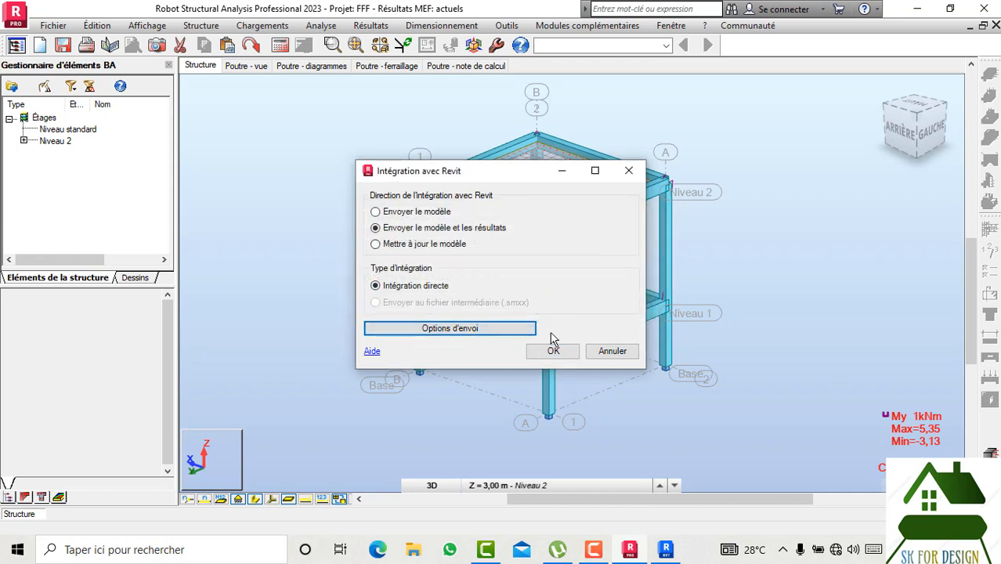
- Send the Model1 analysis and theoretical reinforcement results to Revit, then view and close the warnings list
{"action": "left_click", "coordinate": [553, 351]}
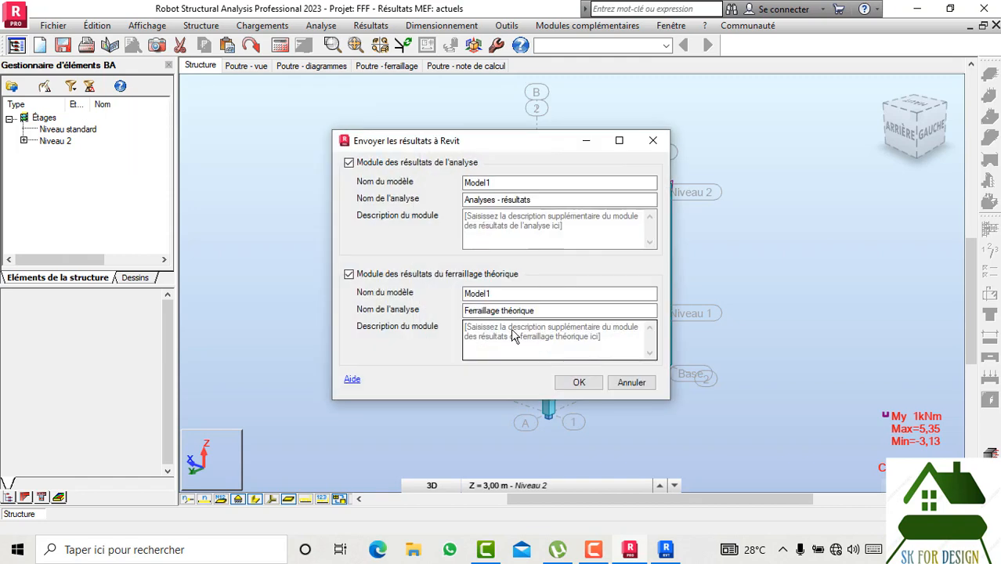
{"action": "left_click", "coordinate": [579, 382]}
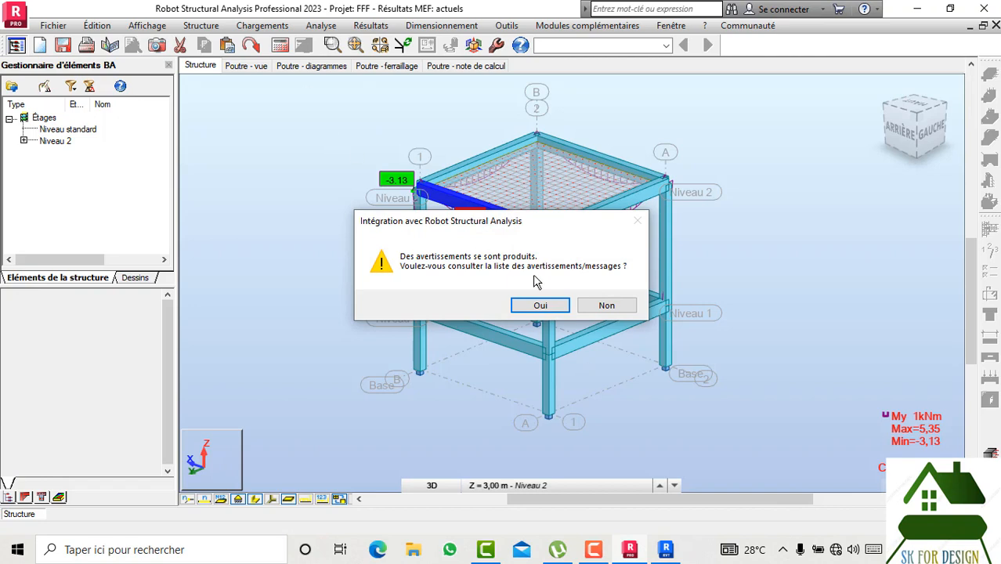
{"action": "left_click", "coordinate": [545, 307]}
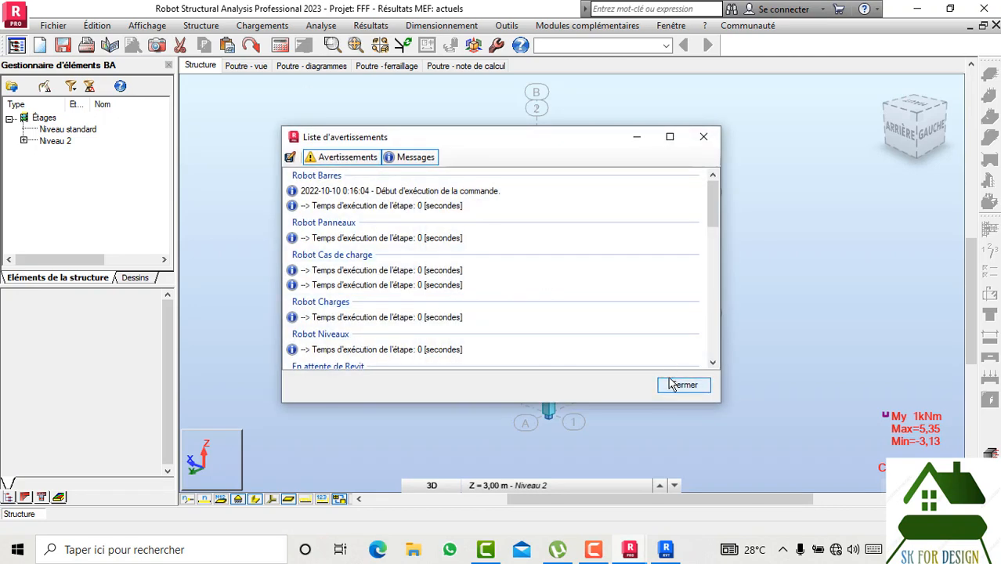
{"action": "left_click", "coordinate": [676, 383]}
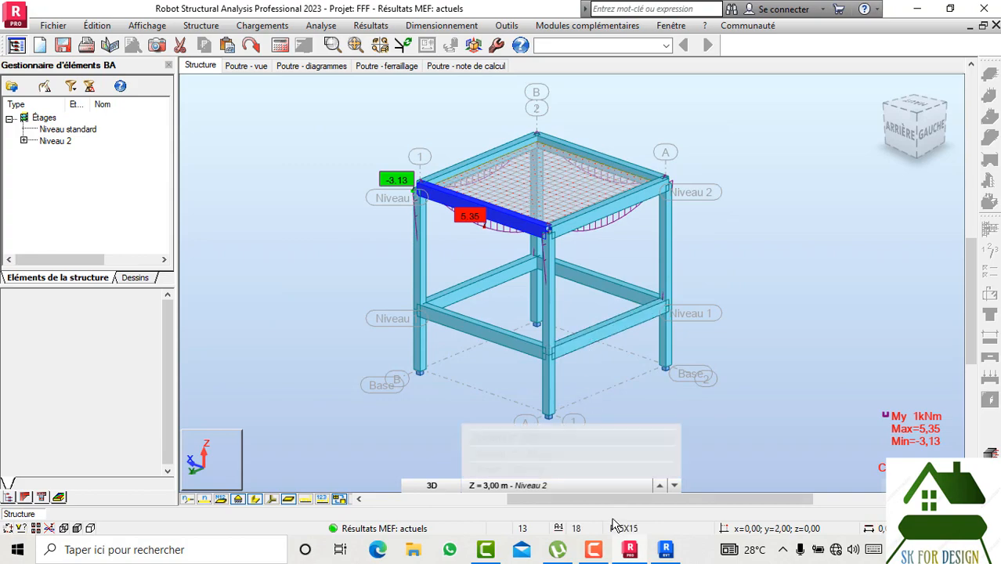
- Switch to Revit, select the PT20X30 beam on Niveau 1 directly below the earlier upper beam, and open its reinforcement design with Robot
{"action": "left_click", "coordinate": [630, 550]}
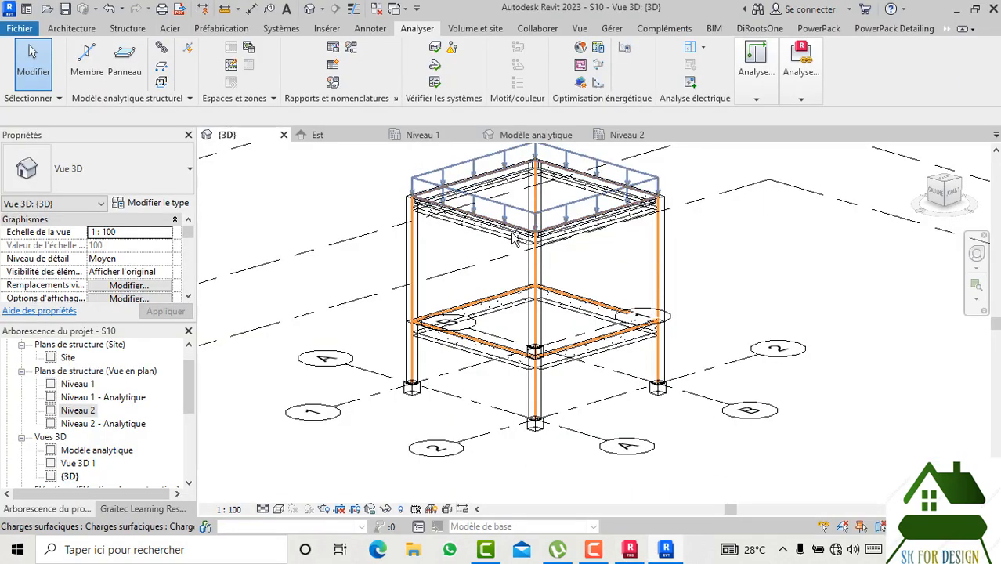
{"action": "scroll", "coordinate": [513, 259], "scroll_direction": "up", "scroll_amount": 5}
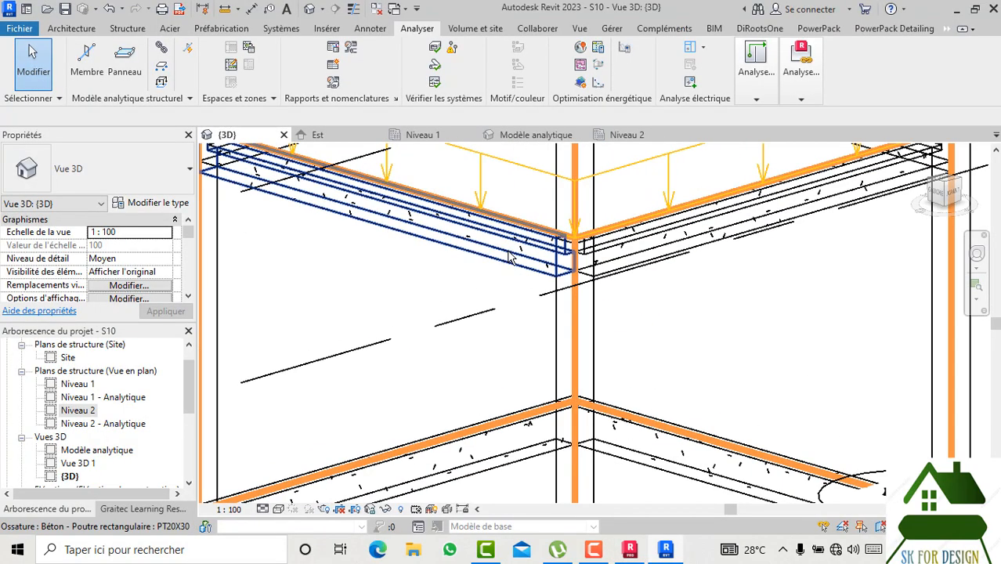
{"action": "scroll", "coordinate": [514, 260], "scroll_direction": "down", "scroll_amount": 5}
{"action": "scroll", "coordinate": [529, 261], "scroll_direction": "down", "scroll_amount": 4}
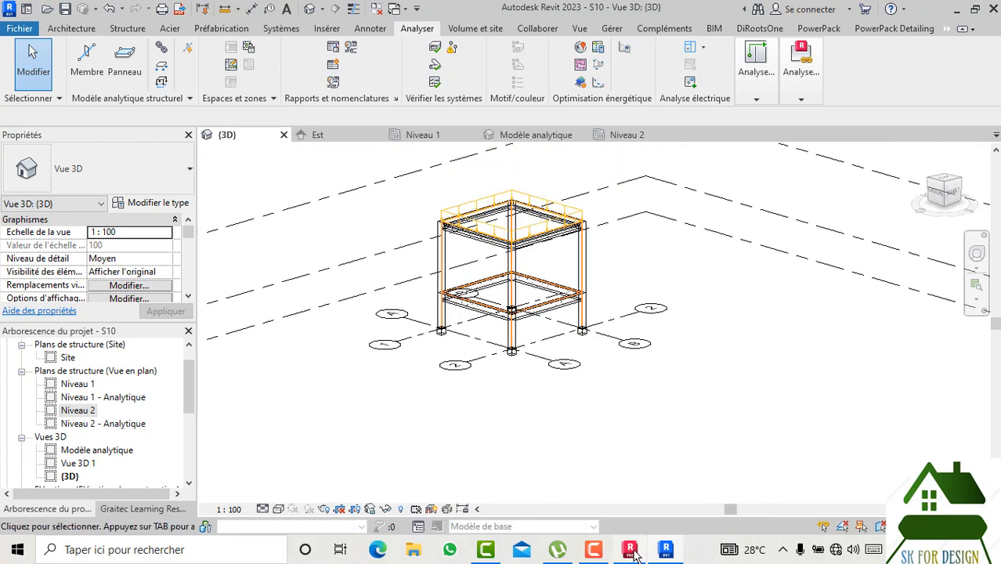
{"action": "scroll", "coordinate": [486, 261], "scroll_direction": "up", "scroll_amount": 3}
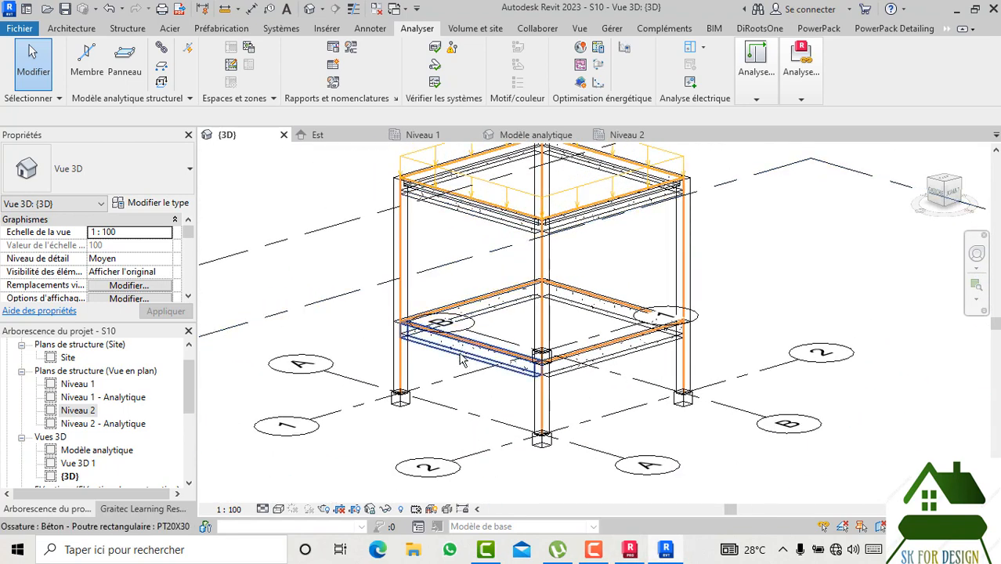
{"action": "scroll", "coordinate": [488, 369], "scroll_direction": "up", "scroll_amount": 1}
{"action": "left_click", "coordinate": [487, 366]}
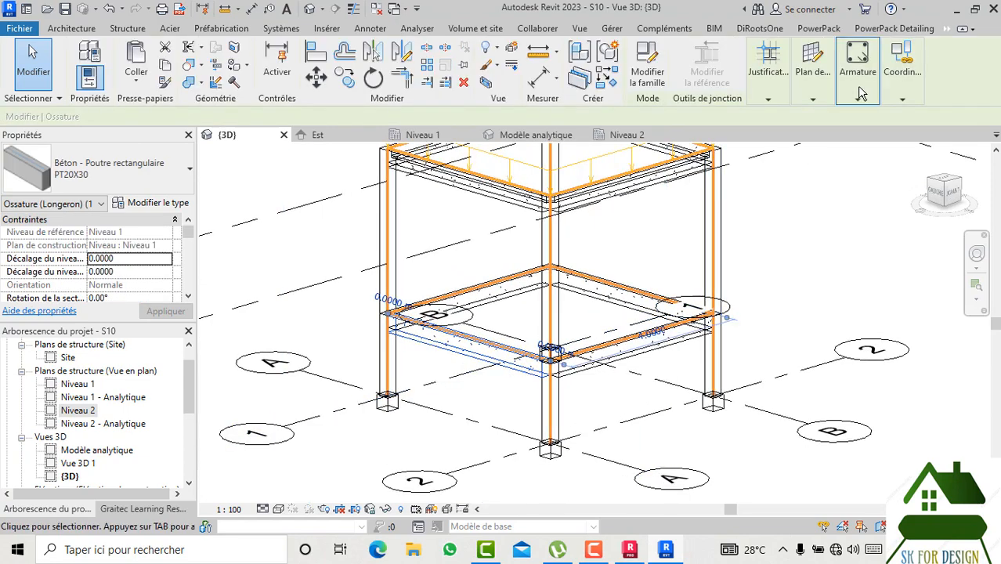
{"action": "left_click", "coordinate": [404, 28]}
{"action": "left_click", "coordinate": [802, 99]}
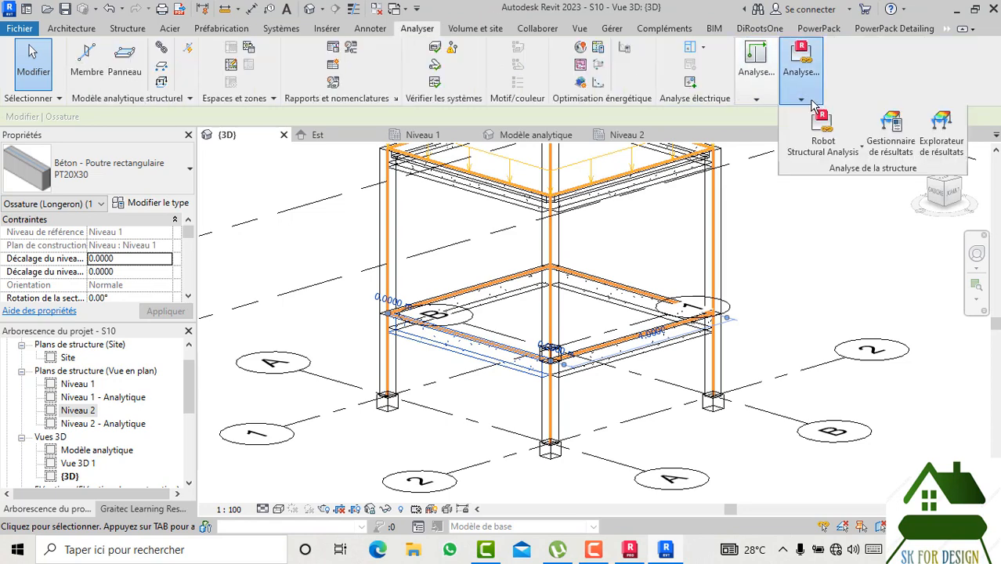
{"action": "left_click", "coordinate": [834, 141]}
{"action": "left_click", "coordinate": [860, 172]}
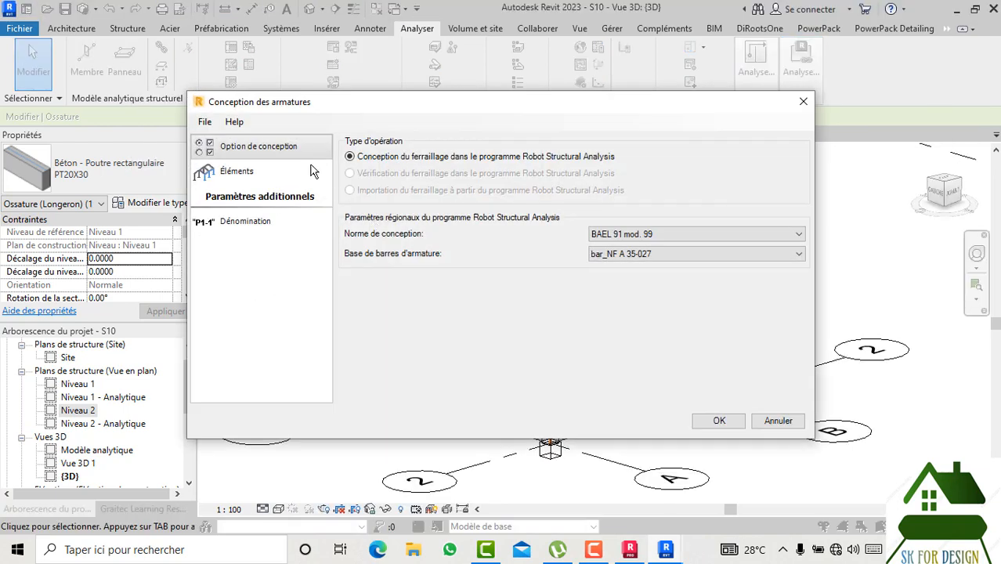
- Launch the reinforcement design, accept replacing the current Robot project, and open the Niveau 1 beam in Robot
{"action": "left_click", "coordinate": [721, 421]}
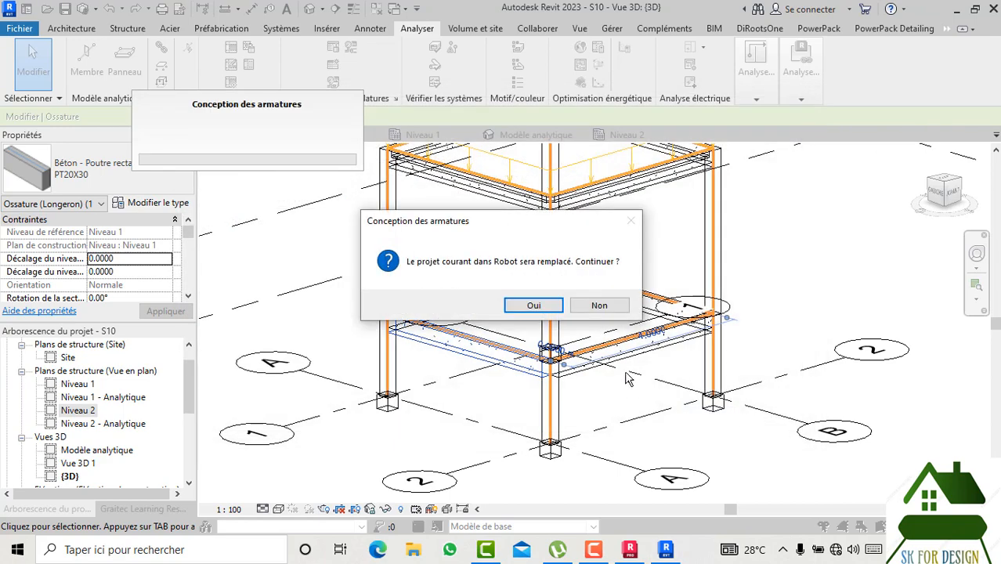
{"action": "left_click", "coordinate": [536, 307]}
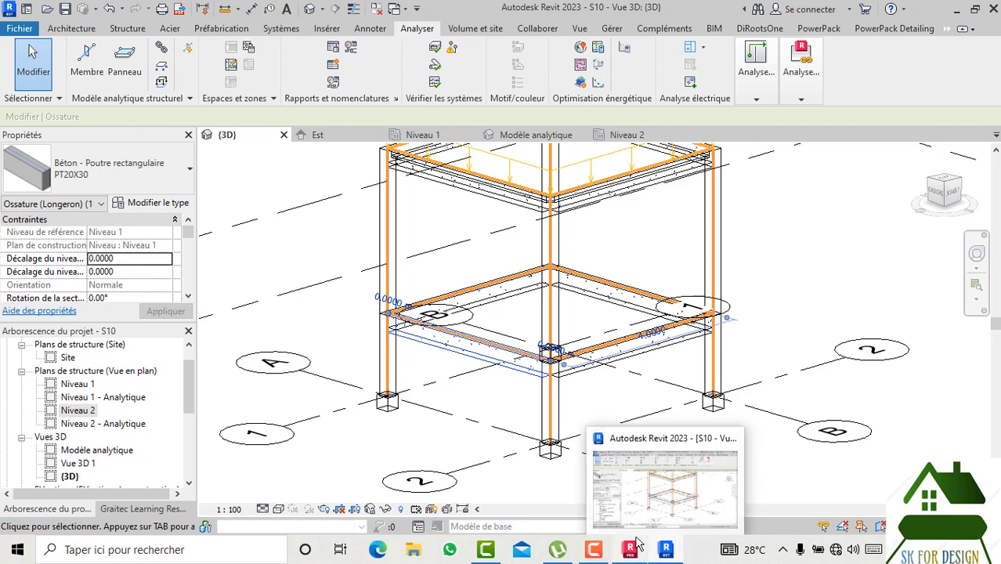
{"action": "left_click", "coordinate": [595, 437]}
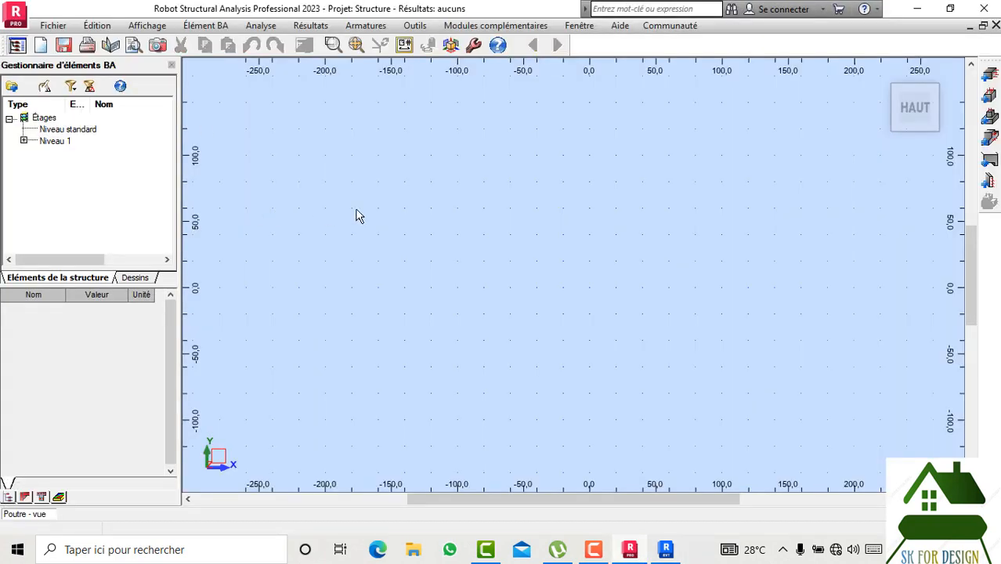
{"action": "left_click", "coordinate": [24, 141]}
{"action": "double_click", "coordinate": [122, 154]}
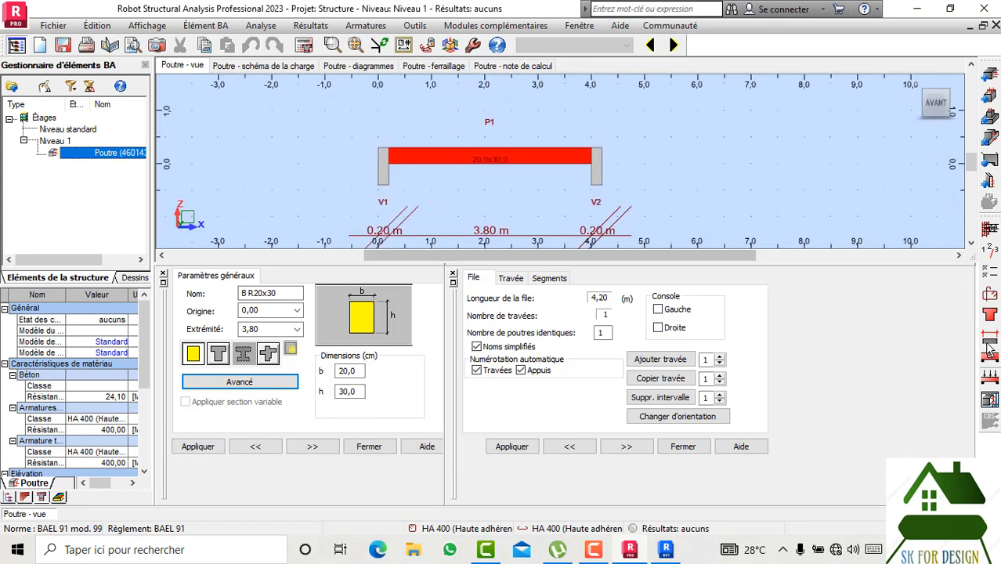
- Add a permanent linear load of 2 kN/m in case G1 on span 1 of the beam
{"action": "left_click", "coordinate": [990, 377]}
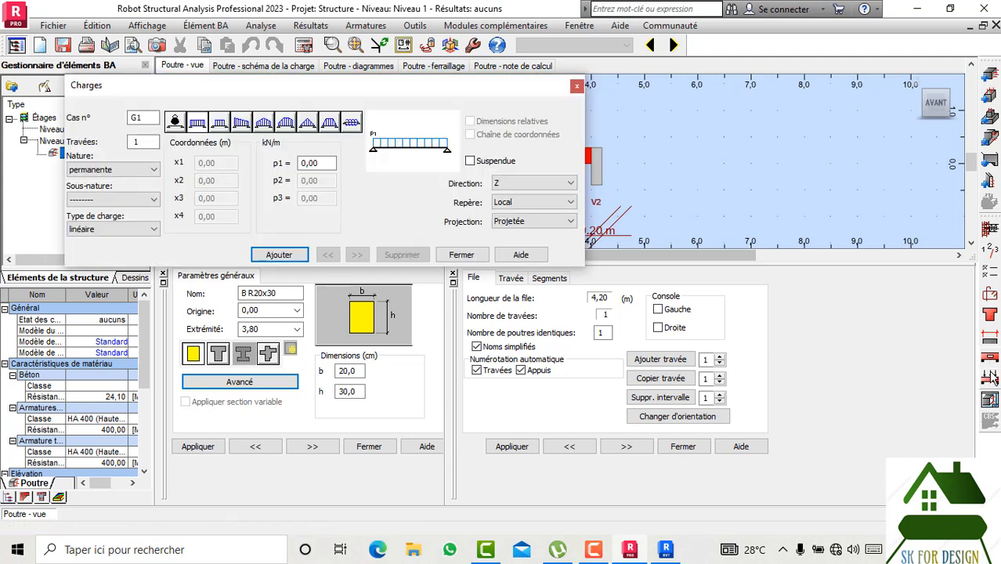
{"action": "left_click", "coordinate": [134, 140]}
{"action": "type", "text": "1"}
{"action": "double_click", "coordinate": [321, 163]}
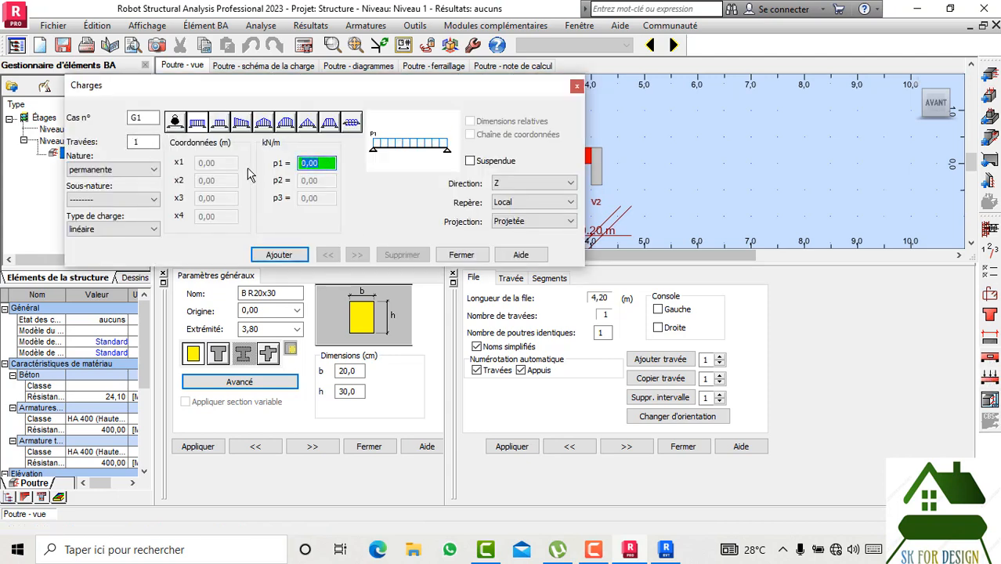
{"action": "type", "text": "2"}
{"action": "left_click", "coordinate": [285, 254]}
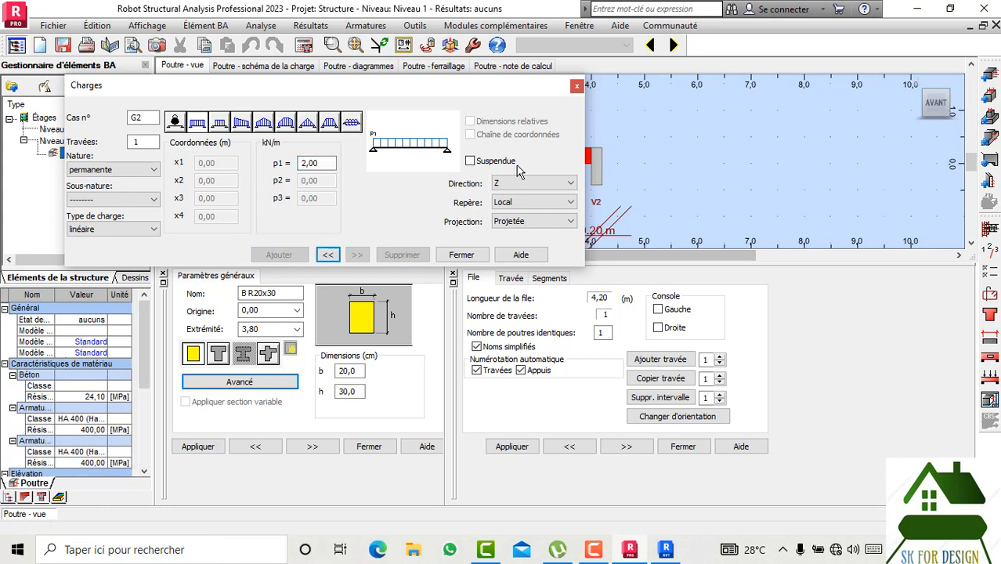
{"action": "left_click", "coordinate": [576, 85]}
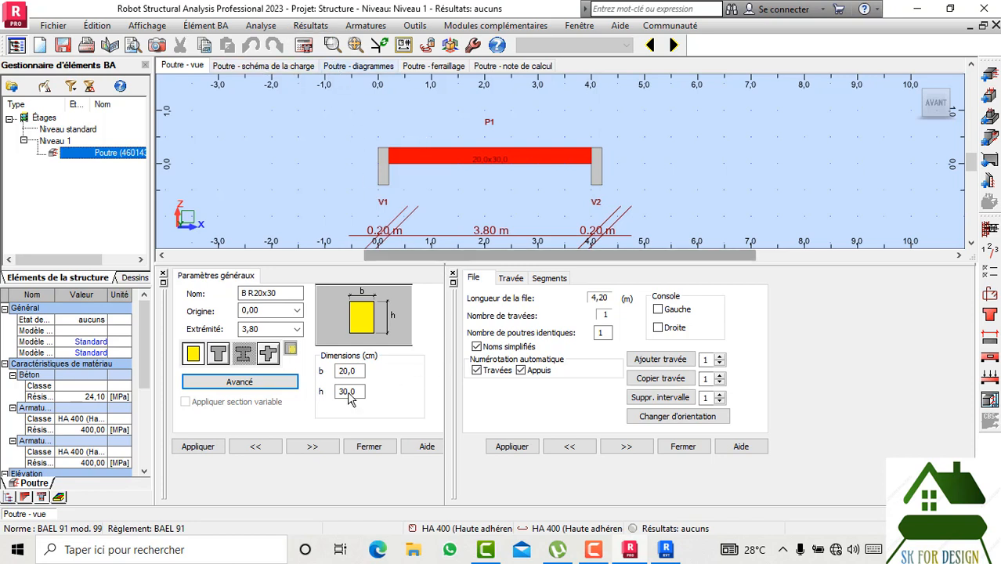
- Calculate the beam with drawings generated for the calculated elements, dismiss the error list and return to the beam view
{"action": "left_click", "coordinate": [304, 47]}
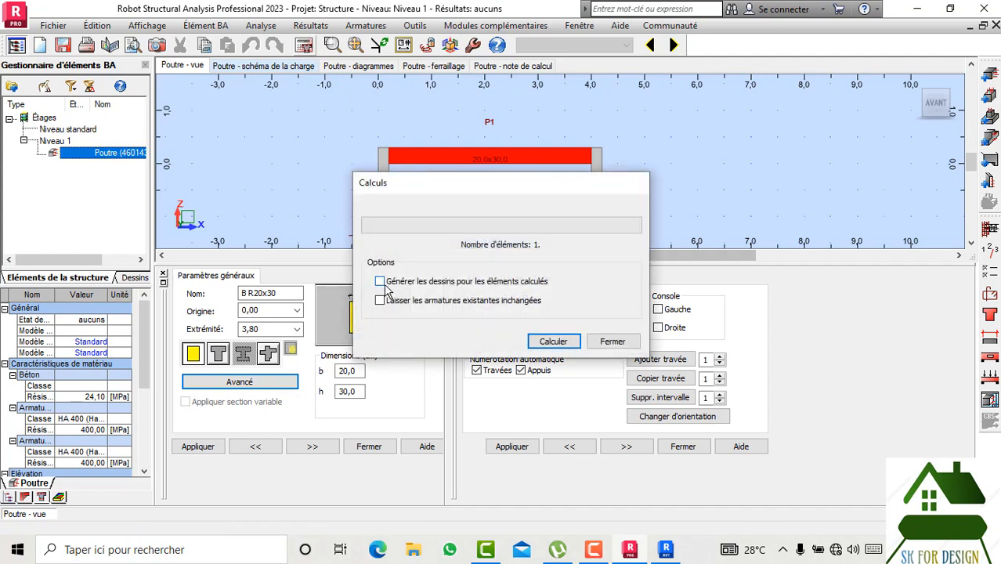
{"action": "left_click", "coordinate": [381, 281]}
{"action": "left_click", "coordinate": [553, 342]}
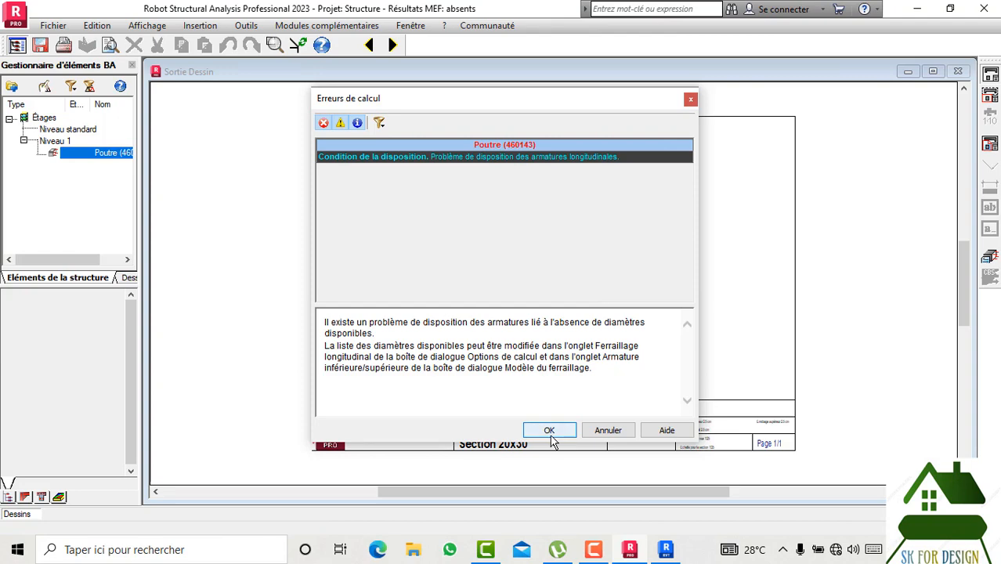
{"action": "left_click", "coordinate": [551, 435]}
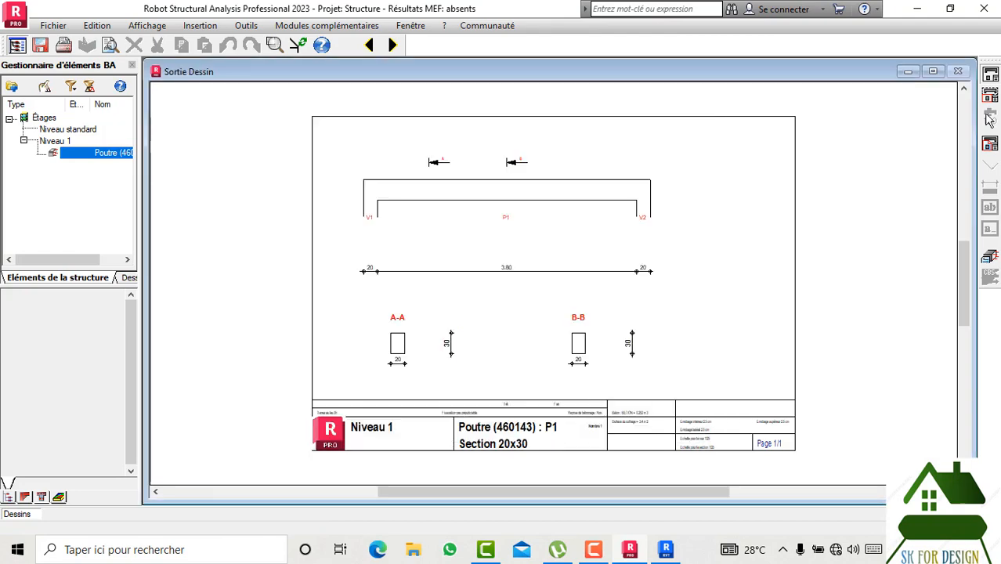
{"action": "left_click", "coordinate": [991, 259]}
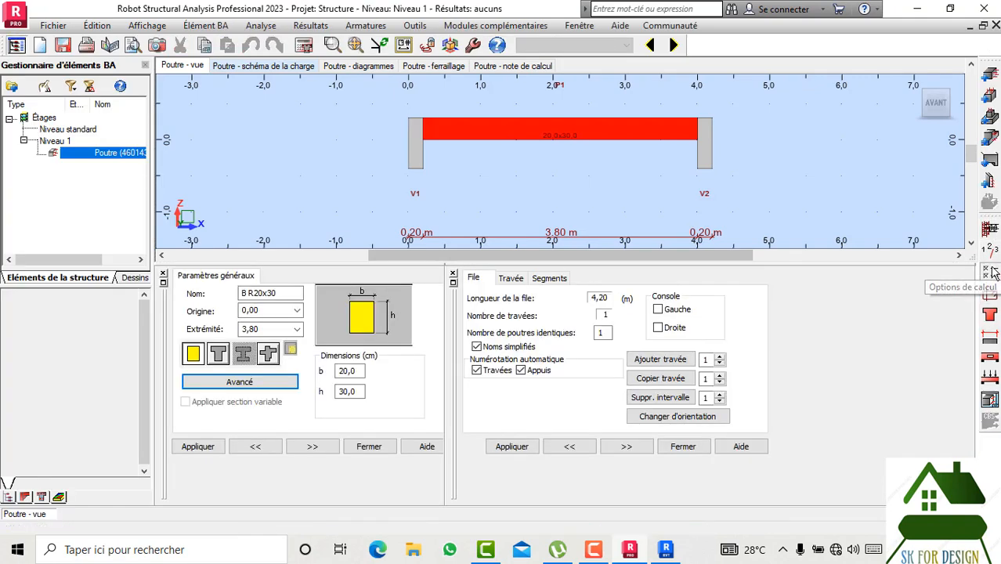
- Check the permitted transverse and longitudinal bar diameters in the beam's calculation options
{"action": "left_click", "coordinate": [992, 276]}
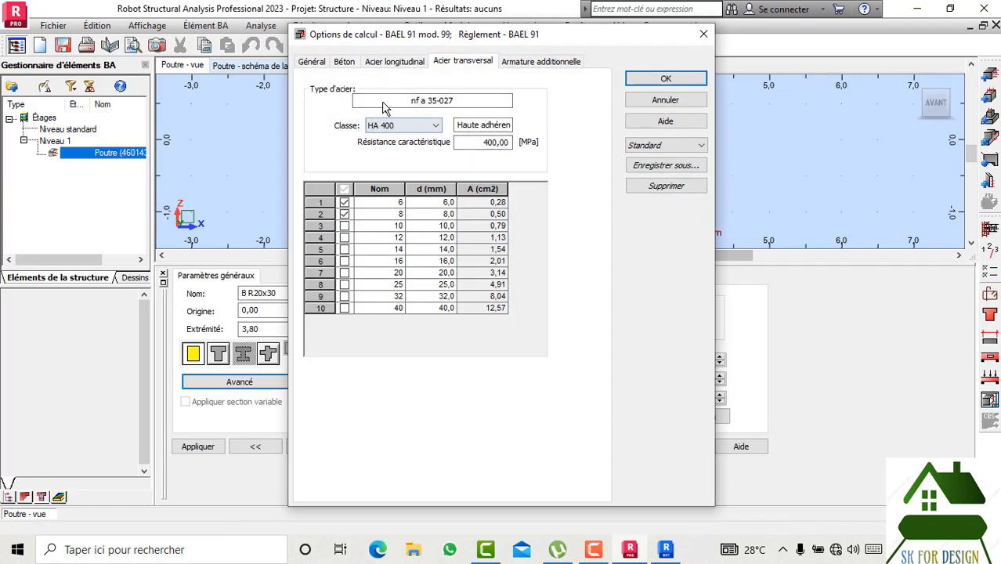
{"action": "left_click", "coordinate": [395, 61]}
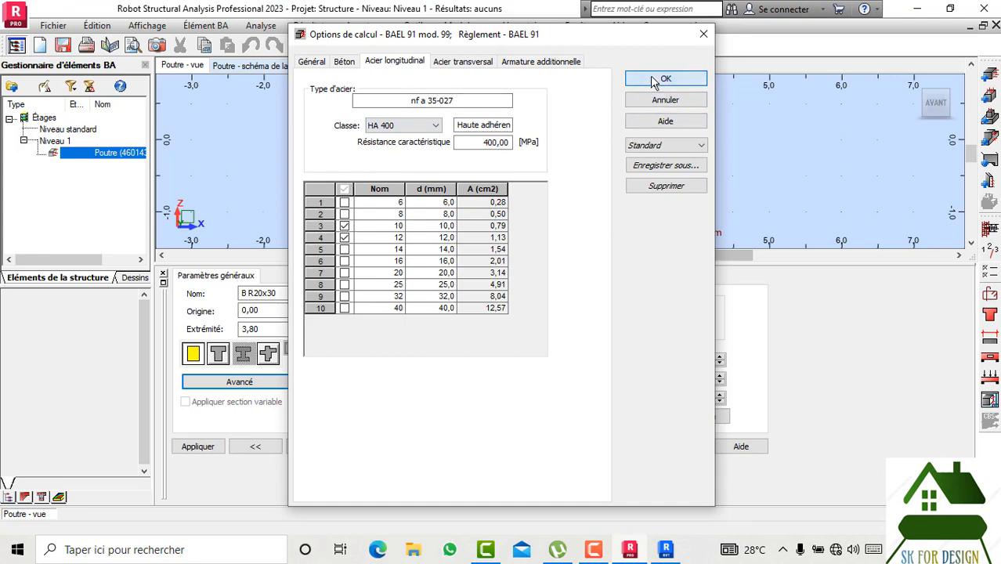
{"action": "left_click", "coordinate": [702, 37]}
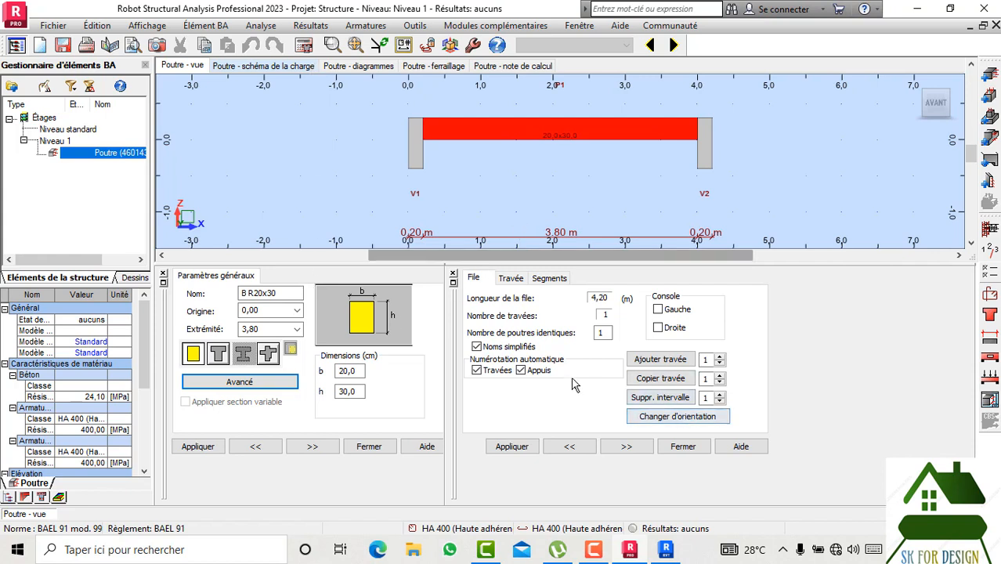
- Set the beam's section height h to 40 cm and apply it
{"action": "left_click_drag", "start_coordinate": [364, 394], "coordinate": [336, 393]}
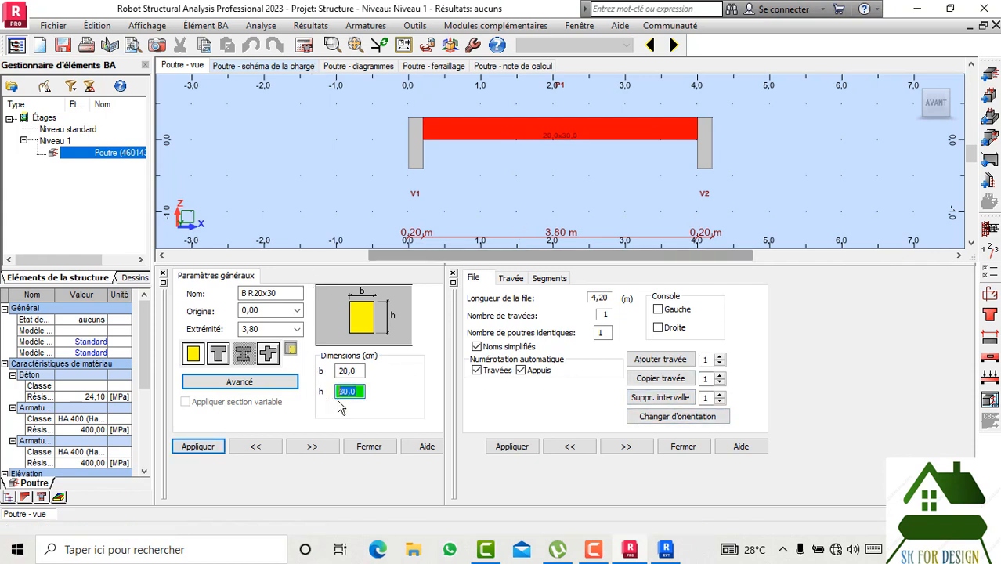
{"action": "type", "text": "40"}
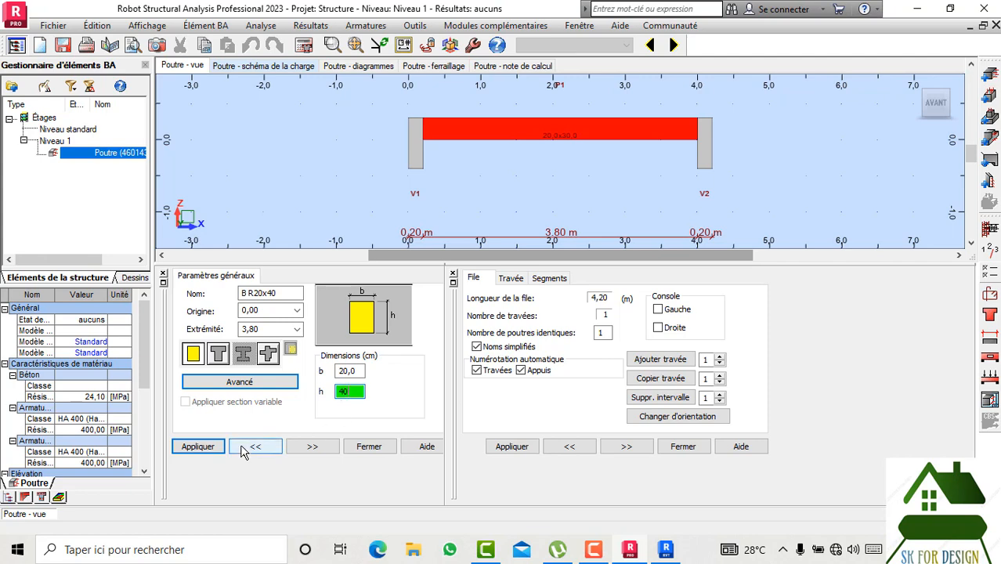
{"action": "left_click", "coordinate": [197, 446]}
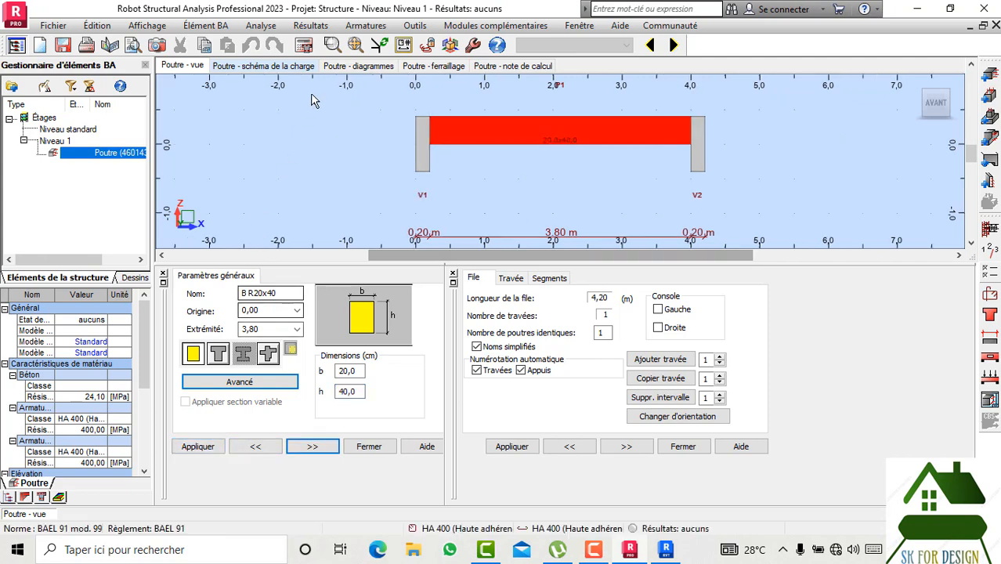
- Recalculate the 20x40 beam with drawings generated, dismiss the error list and return to the beam view
{"action": "left_click", "coordinate": [304, 45]}
{"action": "left_click", "coordinate": [381, 282]}
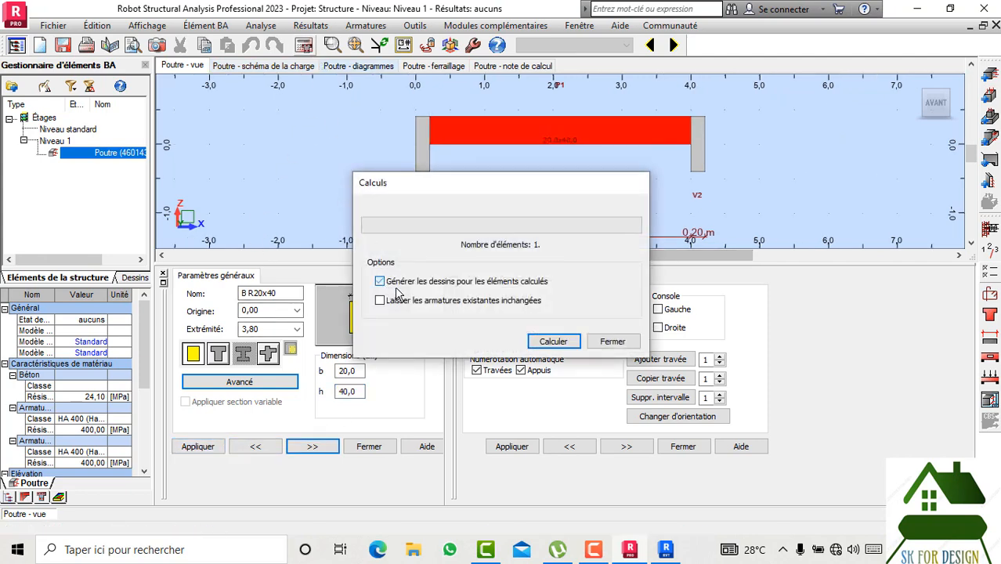
{"action": "left_click", "coordinate": [556, 343]}
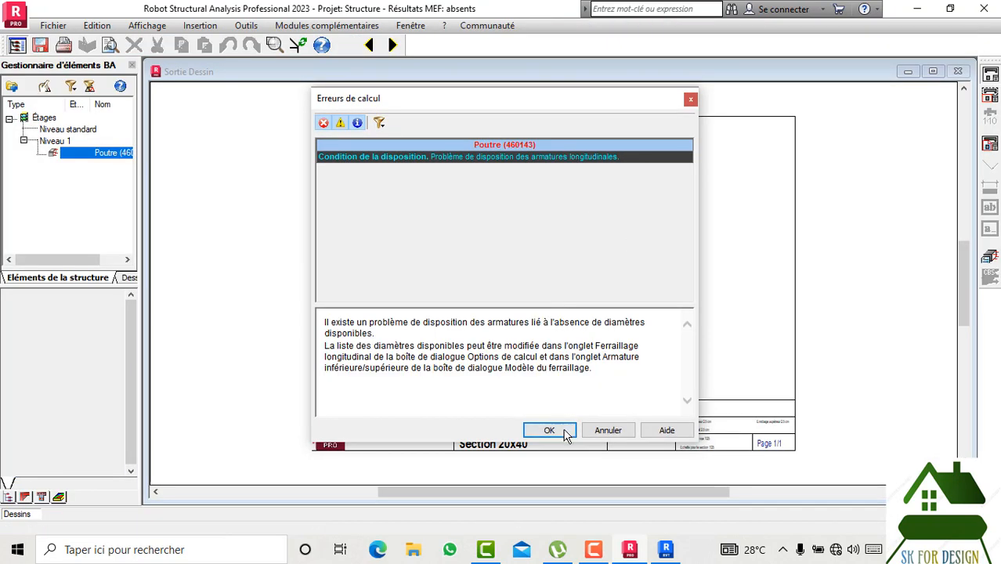
{"action": "left_click", "coordinate": [564, 432]}
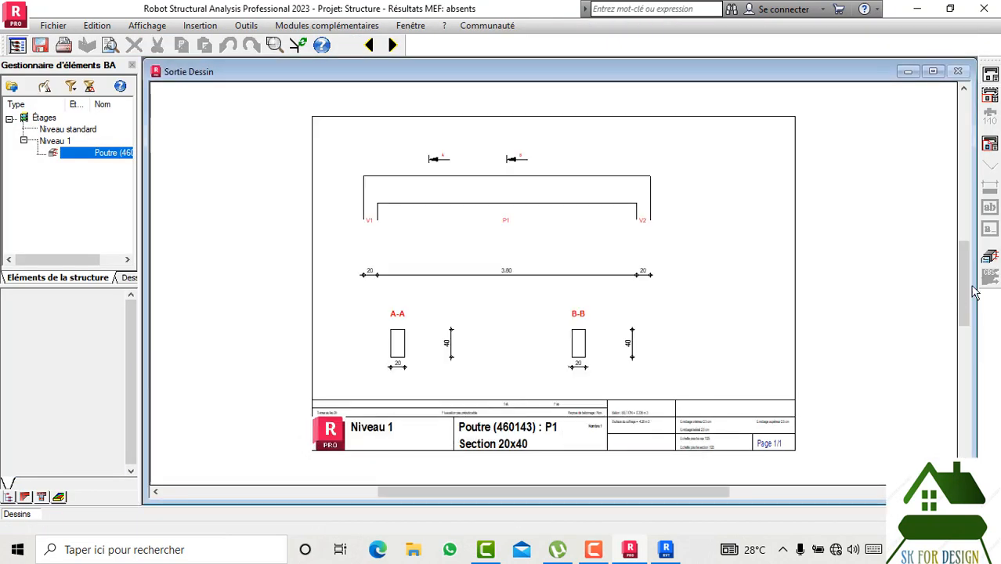
{"action": "left_click", "coordinate": [990, 256]}
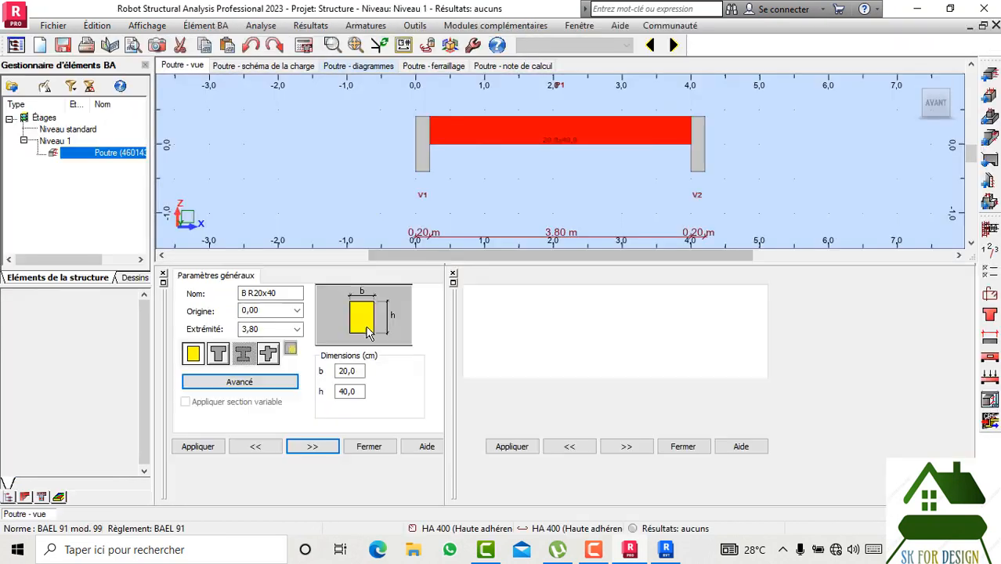
- Set the section height h back to 30 cm and both support widths to 0.30 m
{"action": "double_click", "coordinate": [359, 391]}
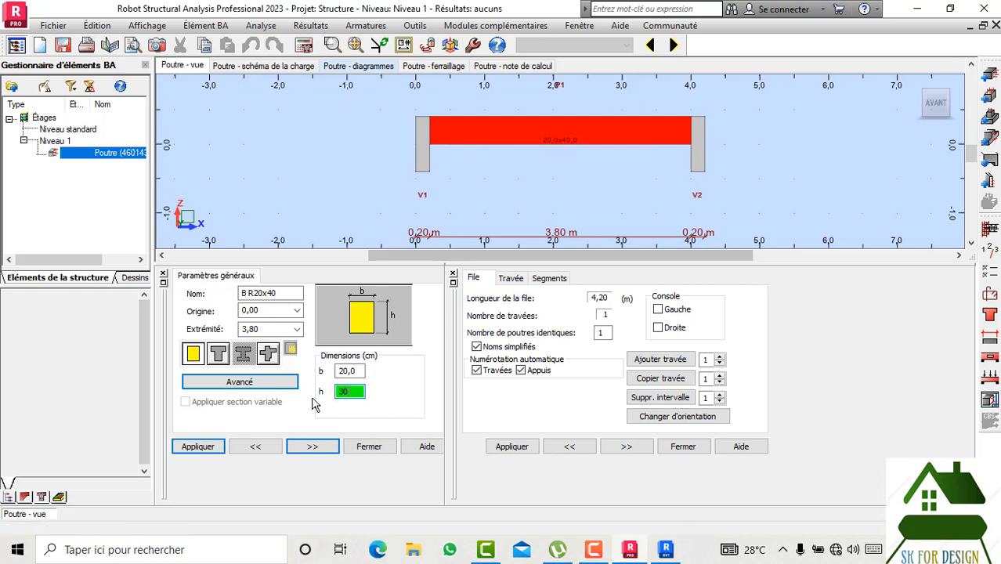
{"action": "left_click", "coordinate": [200, 446]}
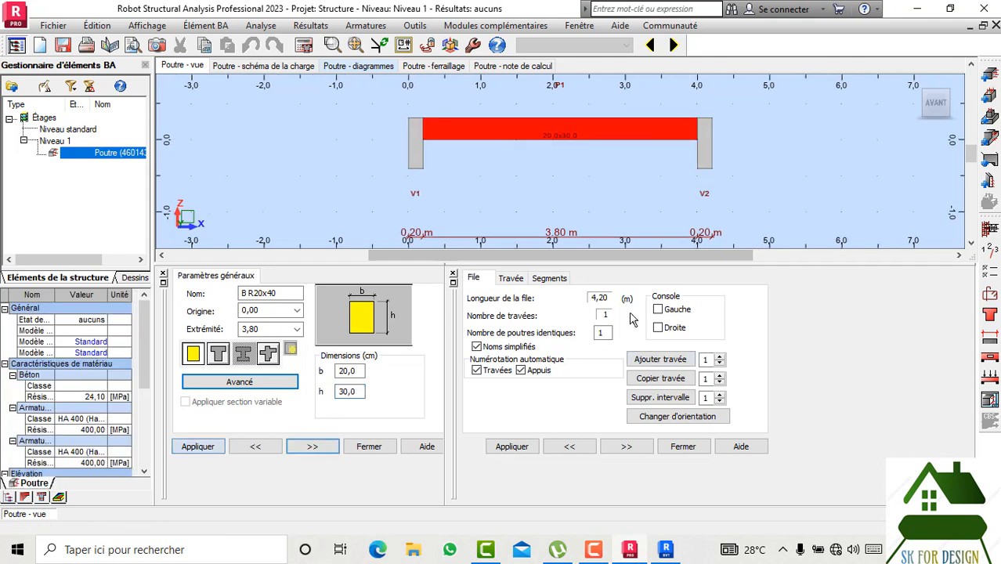
{"action": "left_click", "coordinate": [511, 278]}
{"action": "double_click", "coordinate": [537, 343]}
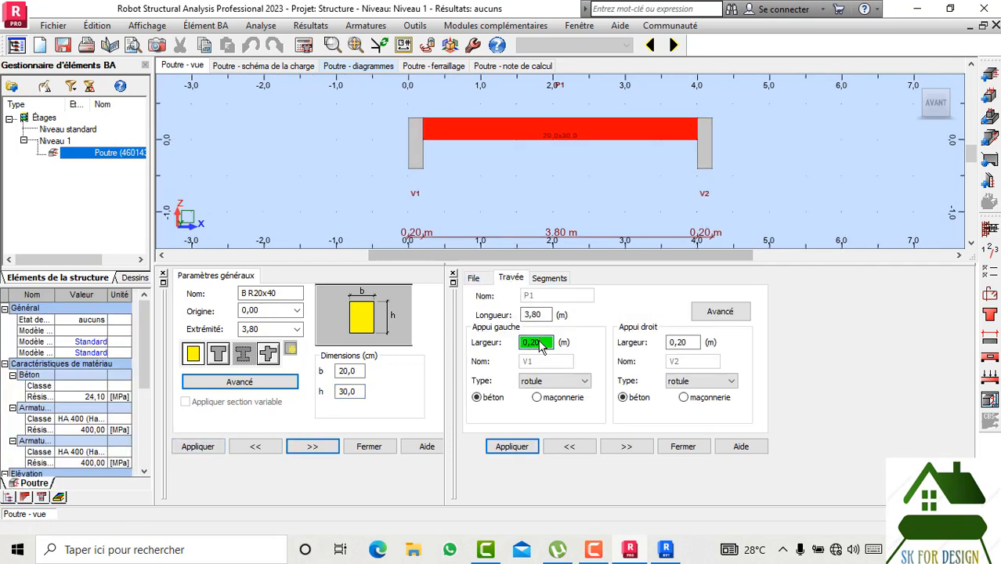
{"action": "left_click_drag", "start_coordinate": [539, 345], "coordinate": [492, 347]}
{"action": "left_click_drag", "start_coordinate": [703, 344], "coordinate": [668, 345]}
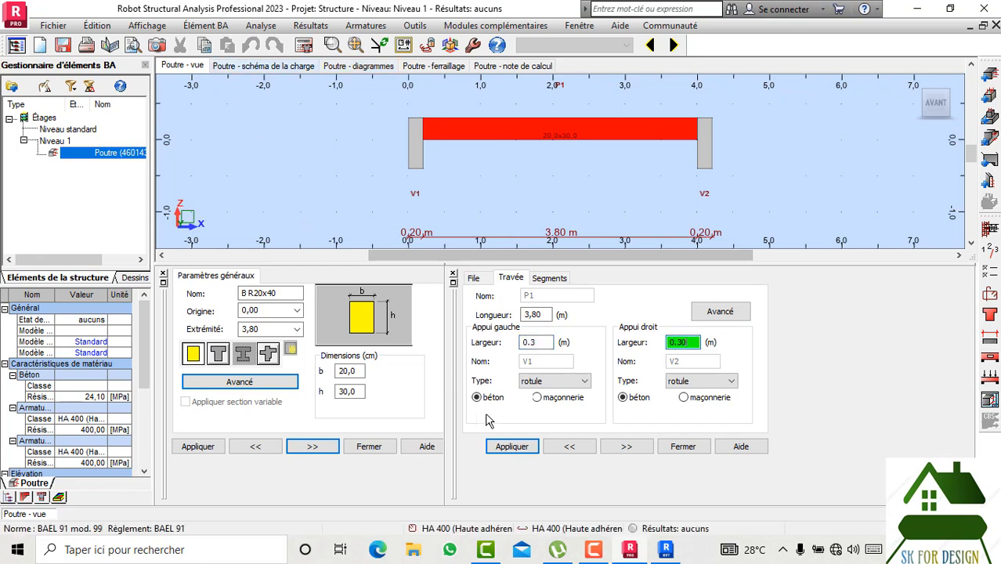
{"action": "left_click", "coordinate": [510, 449]}
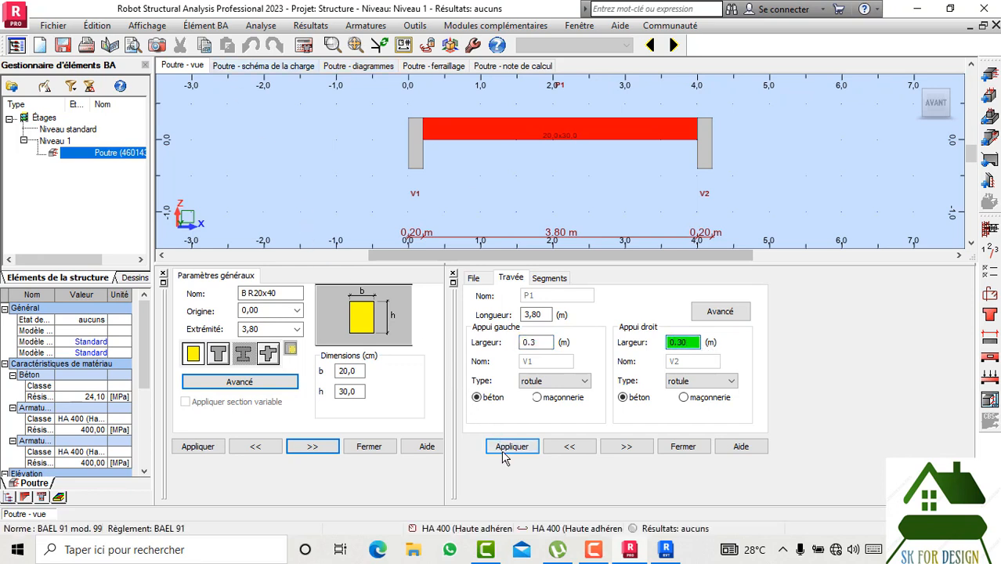
- Recalculate the 20x30 beam with its widened supports and dismiss the error list
{"action": "left_click", "coordinate": [305, 47]}
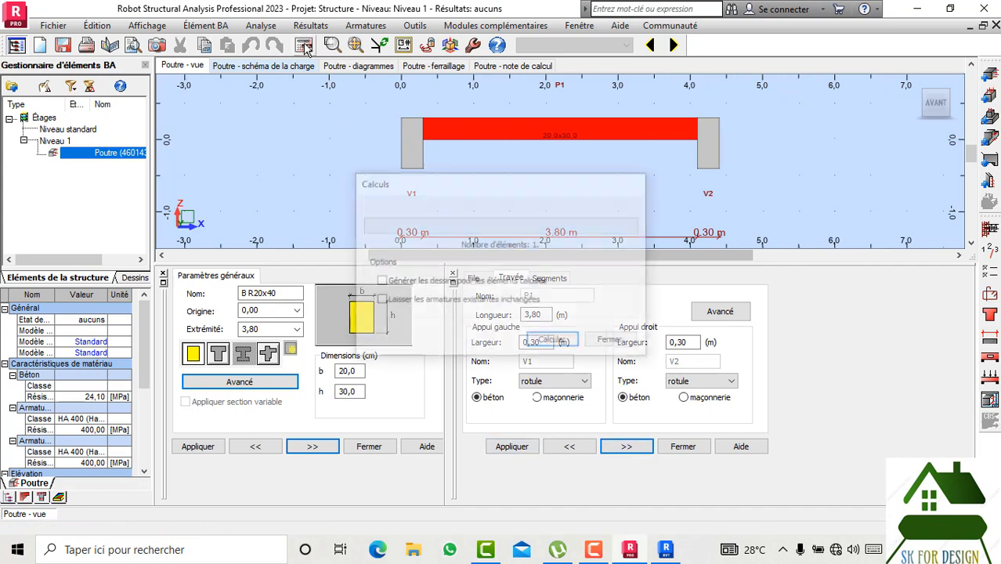
{"action": "left_click", "coordinate": [553, 342]}
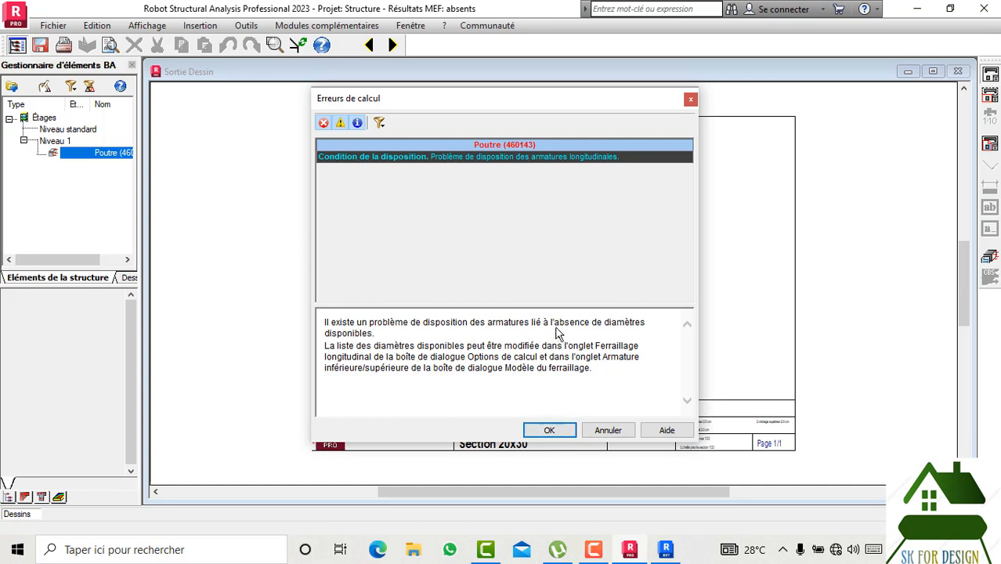
{"action": "left_click", "coordinate": [550, 432]}
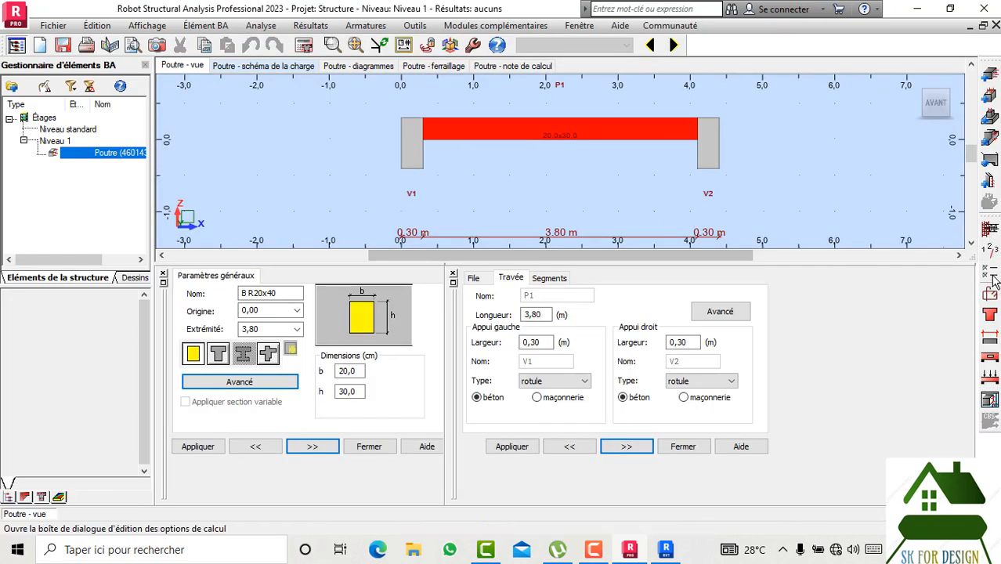
- Permit 10 mm transverse bars and 14 mm longitudinal bars in the beam's calculation options
{"action": "left_click", "coordinate": [993, 276]}
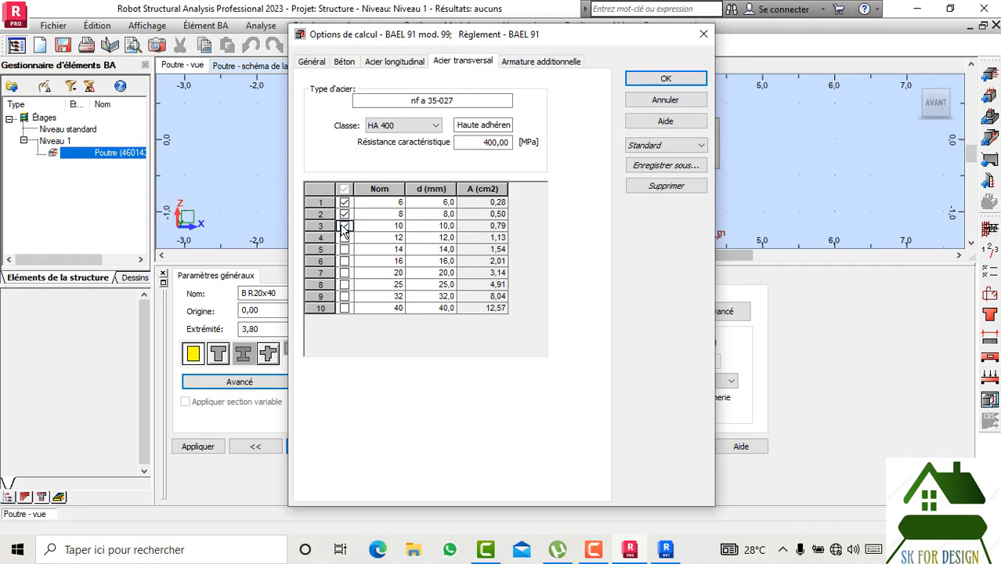
{"action": "left_click", "coordinate": [344, 226]}
{"action": "left_click", "coordinate": [394, 61]}
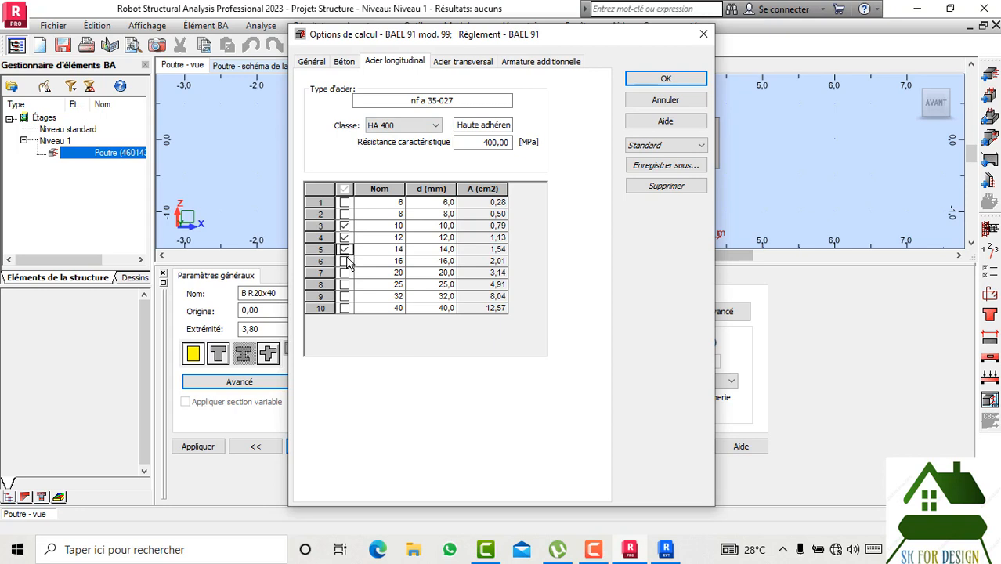
{"action": "left_click", "coordinate": [663, 80]}
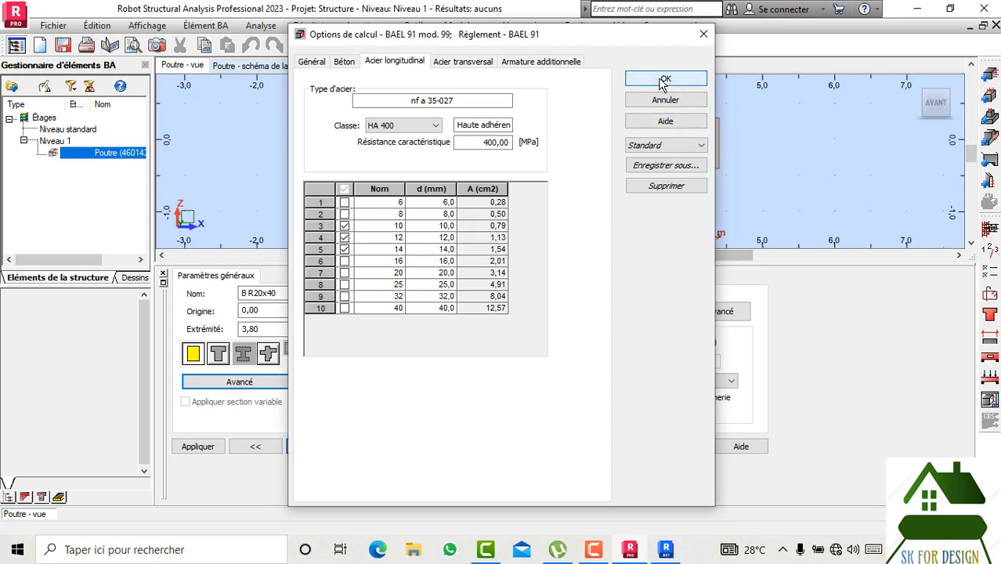
- Load the saved longrines set of calculation options for the beam and accept it
{"action": "left_click", "coordinate": [665, 145]}
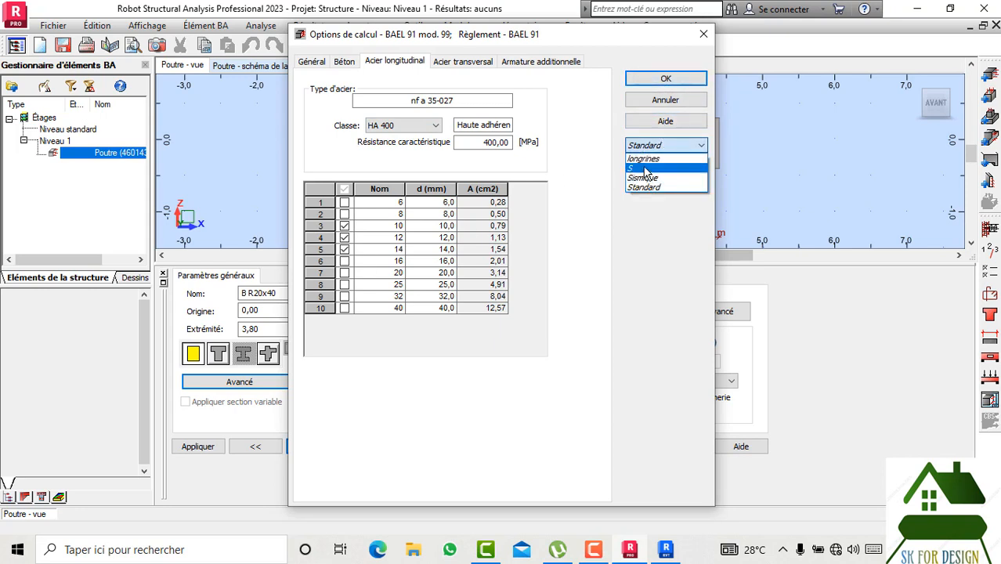
{"action": "left_click", "coordinate": [644, 159]}
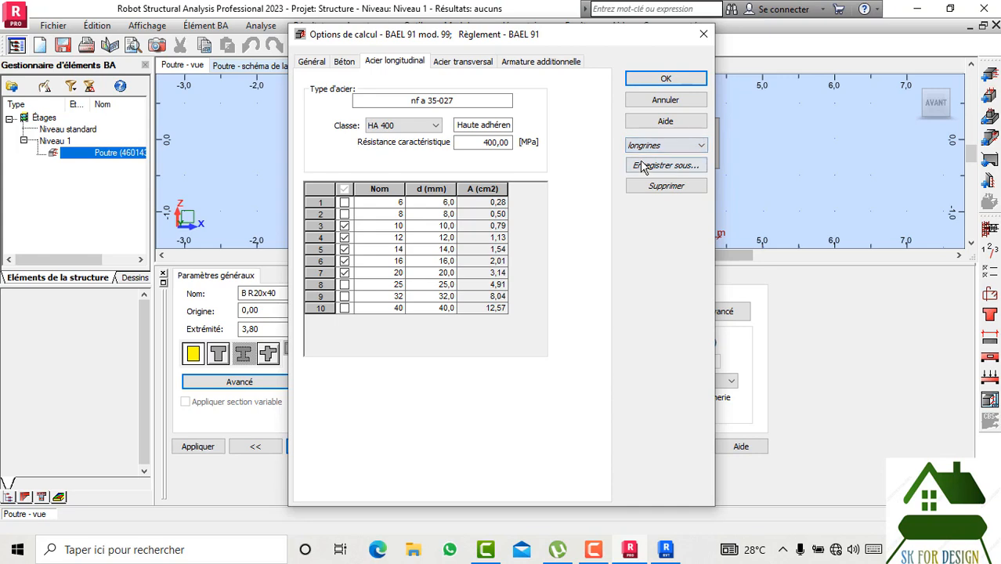
{"action": "left_click", "coordinate": [664, 79]}
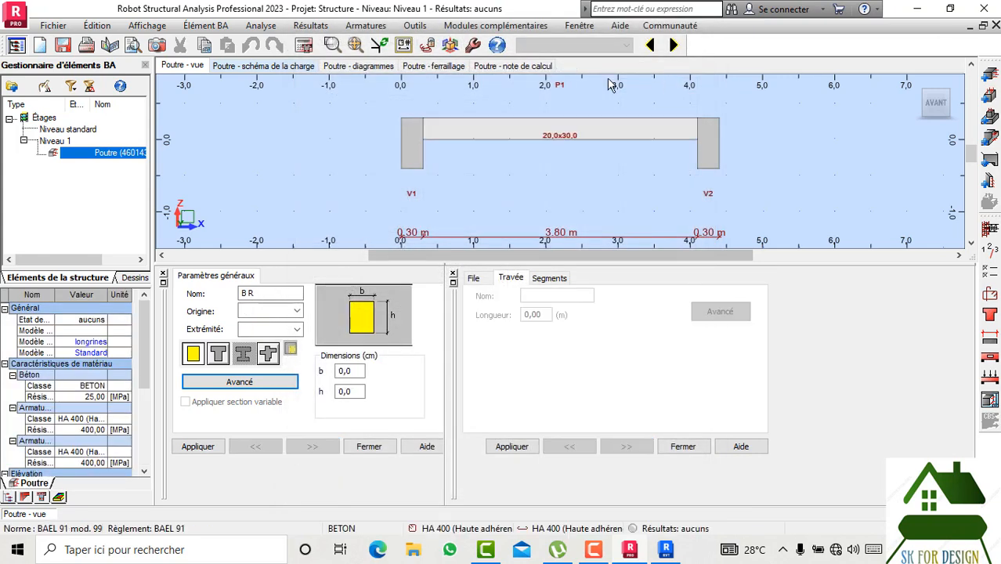
- Calculate the beam using the longrines options with drawings generated, and inspect the resulting reinforcement drawing
{"action": "left_click", "coordinate": [304, 45]}
{"action": "left_click", "coordinate": [380, 280]}
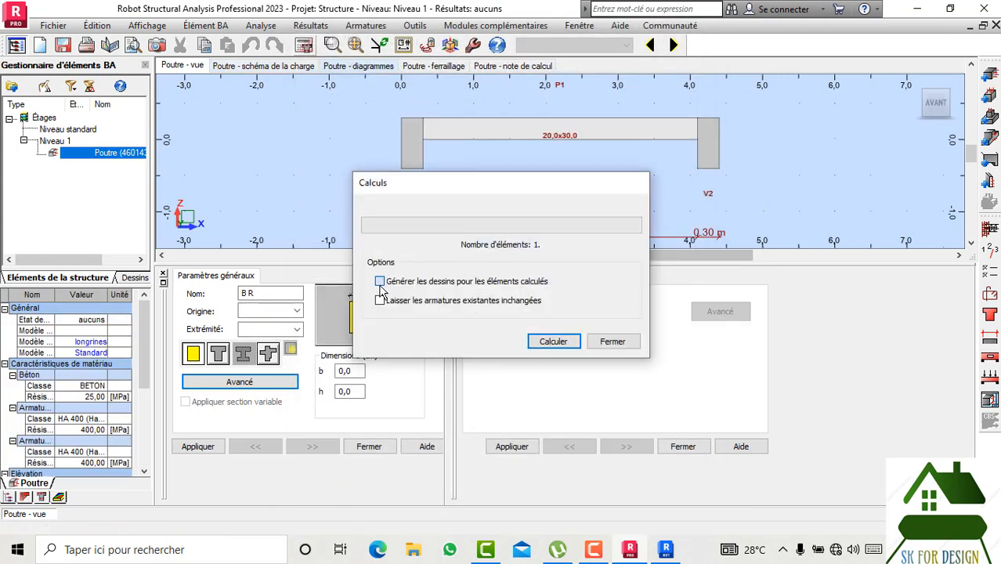
{"action": "left_click", "coordinate": [556, 342]}
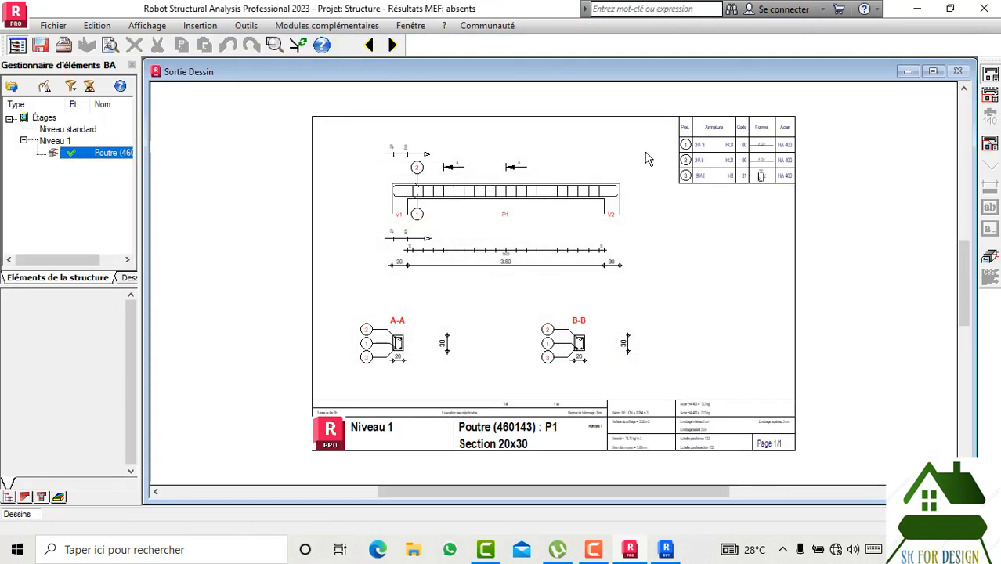
{"action": "scroll", "coordinate": [646, 158], "scroll_direction": "up", "scroll_amount": 3}
{"action": "scroll", "coordinate": [429, 216], "scroll_direction": "down", "scroll_amount": 3}
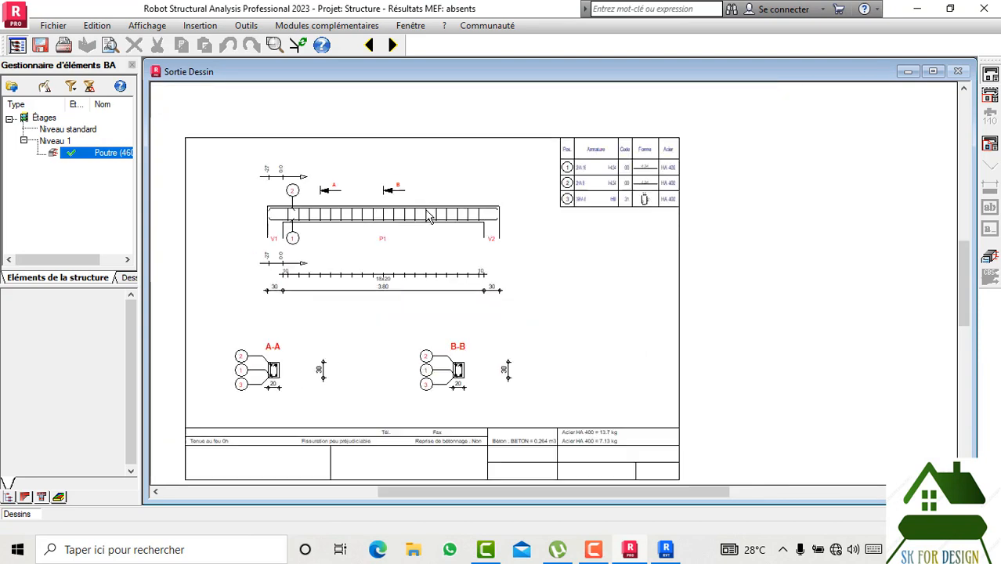
- Send the model and results from Robot to Revit, decline the message list, and switch to Revit
{"action": "scroll", "coordinate": [486, 233], "scroll_direction": "down", "scroll_amount": 3}
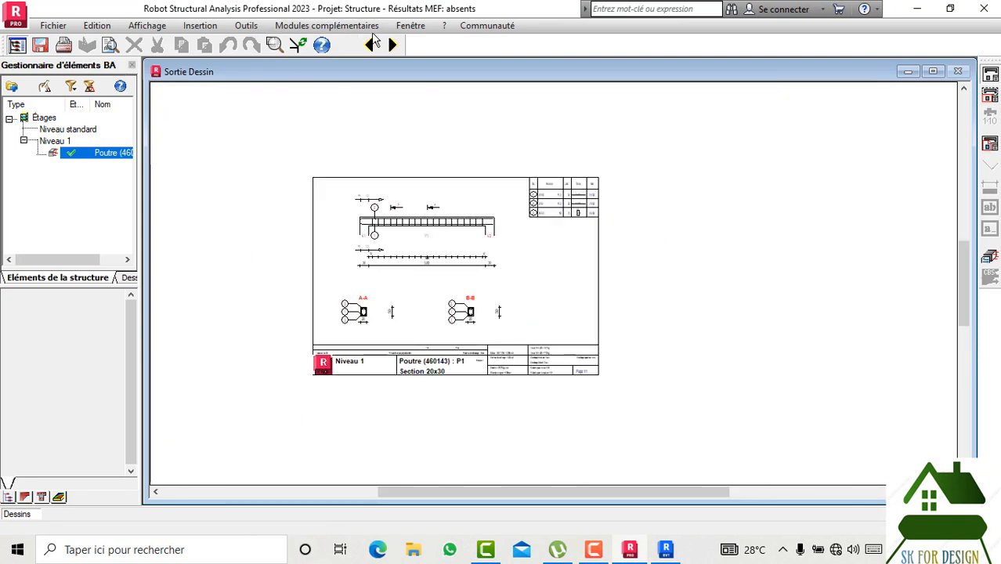
{"action": "left_click", "coordinate": [296, 26]}
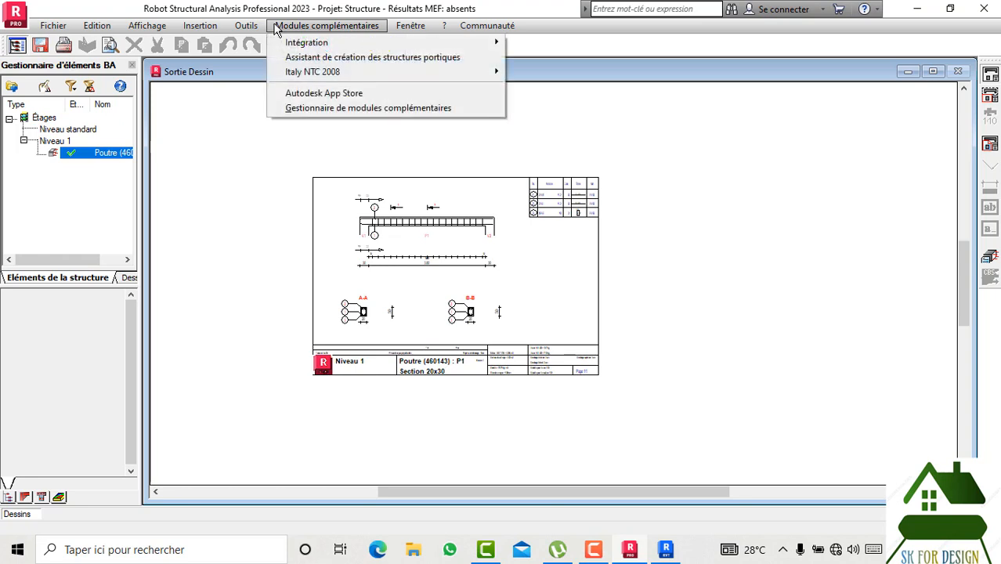
{"action": "mouse_move", "coordinate": [306, 42]}
{"action": "left_click", "coordinate": [516, 60]}
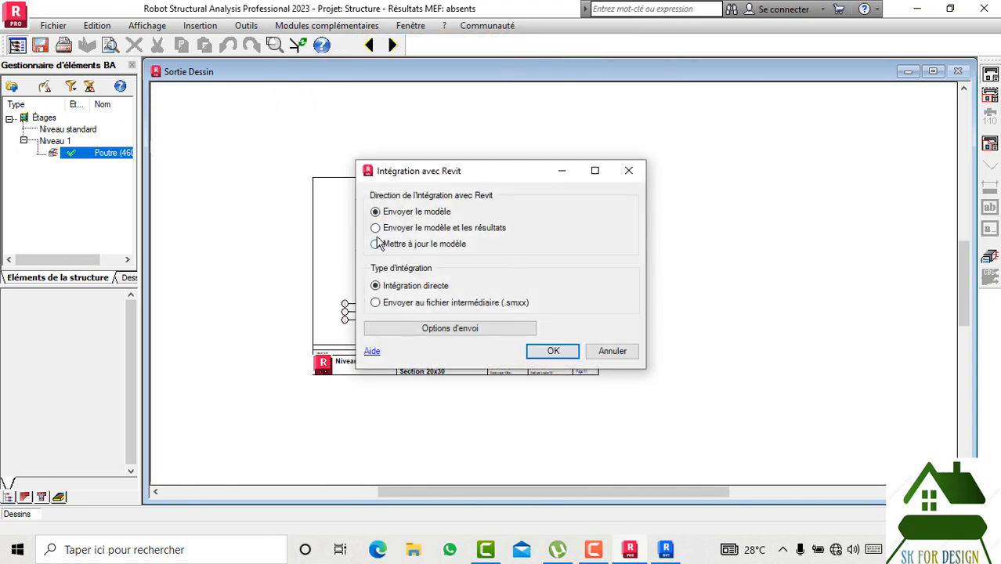
{"action": "left_click", "coordinate": [376, 228]}
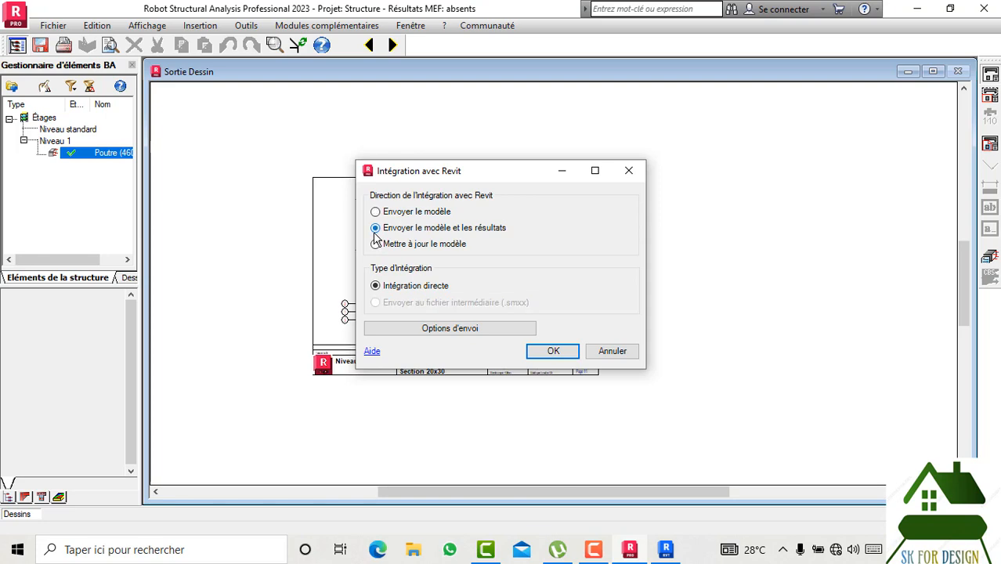
{"action": "left_click", "coordinate": [542, 351]}
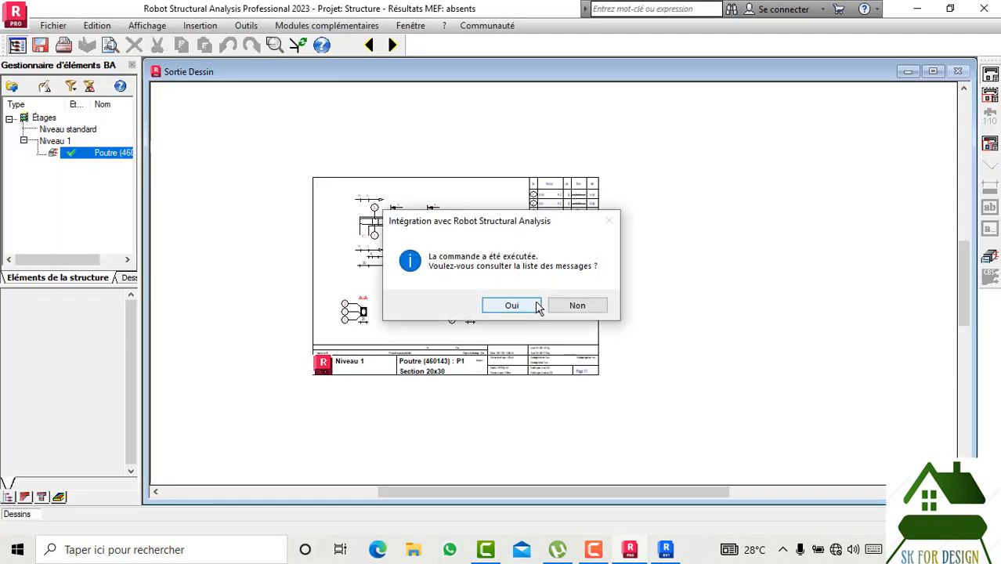
{"action": "left_click", "coordinate": [575, 306]}
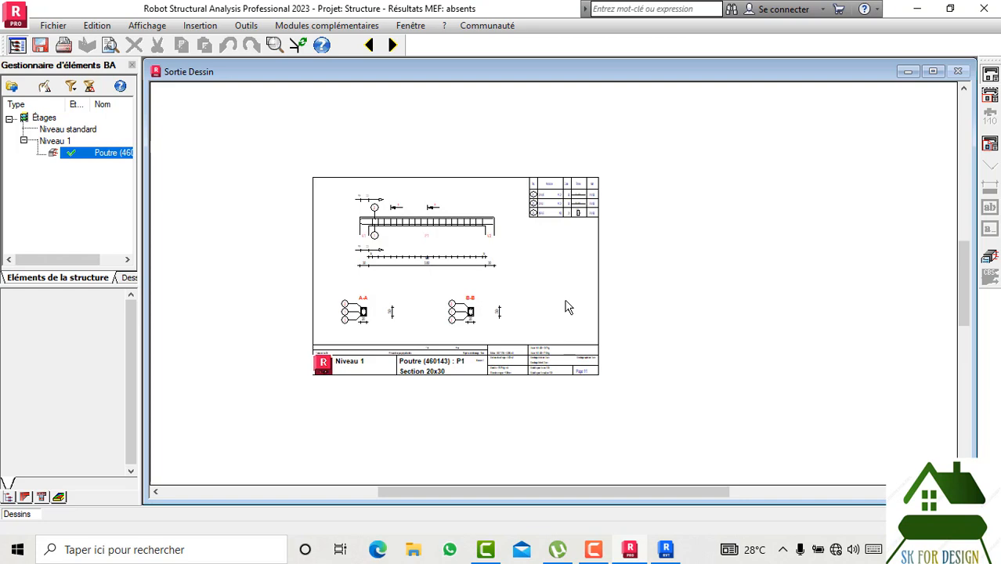
{"action": "left_click", "coordinate": [662, 551]}
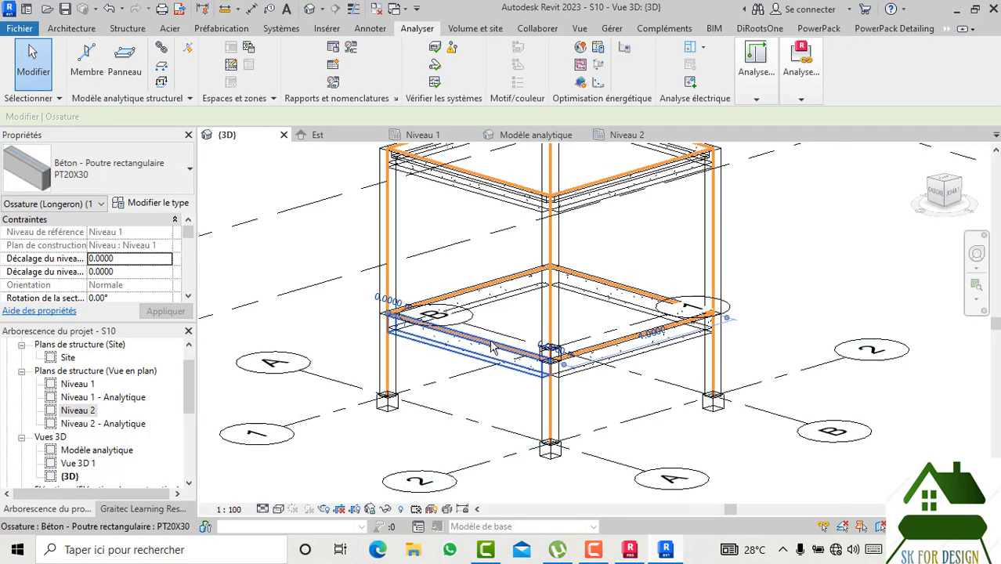
{"action": "scroll", "coordinate": [488, 349], "scroll_direction": "up", "scroll_amount": 2}
{"action": "left_click", "coordinate": [482, 214]}
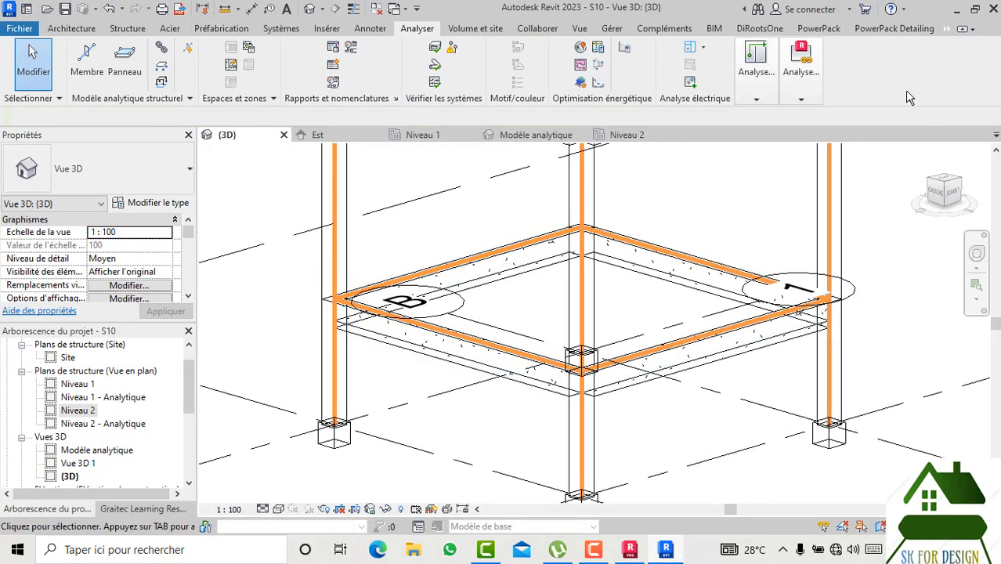
{"action": "left_click", "coordinate": [803, 90]}
{"action": "left_click", "coordinate": [850, 148]}
{"action": "left_click", "coordinate": [850, 196]}
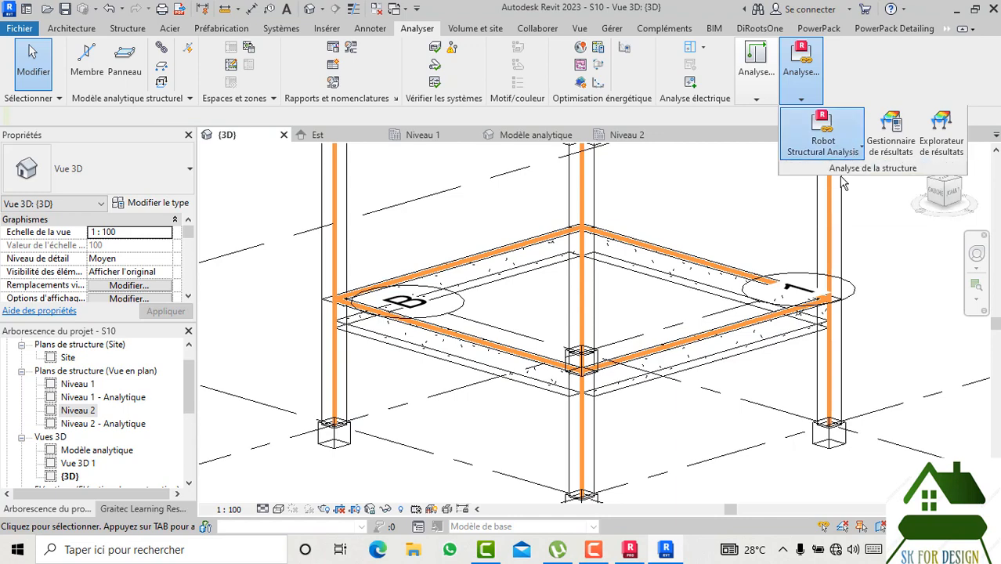
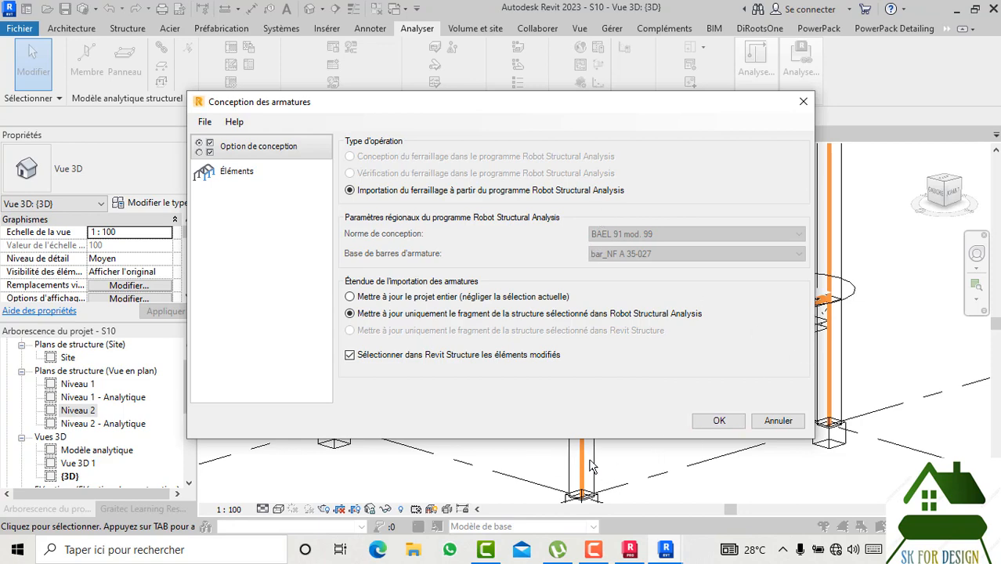
{"action": "left_click", "coordinate": [804, 102]}
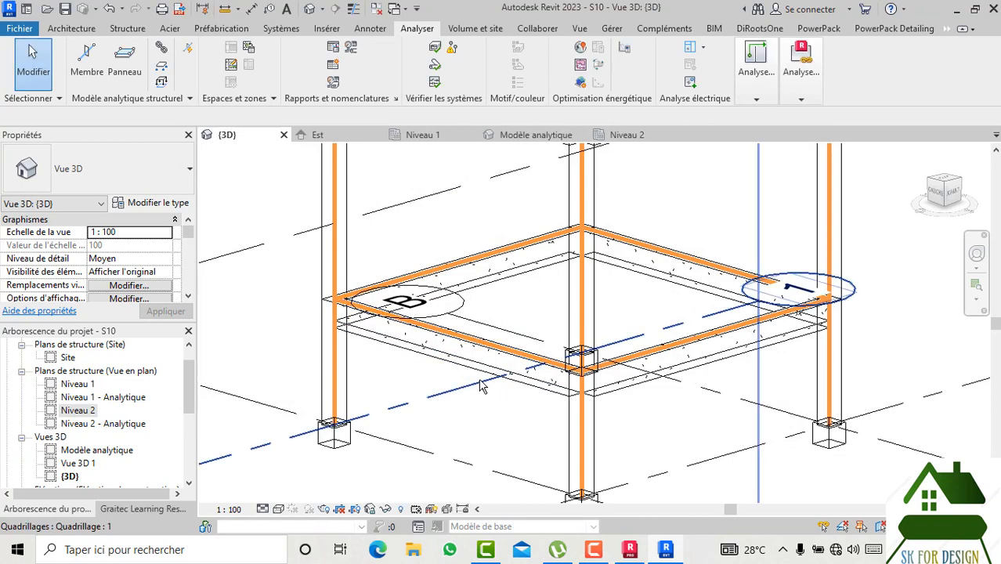
- Import the PT20X30 lower beam's reinforcement from Robot, updating only the fragment selected in Revit
{"action": "left_click", "coordinate": [484, 383]}
{"action": "scroll", "coordinate": [523, 431], "scroll_direction": "down", "scroll_amount": 5}
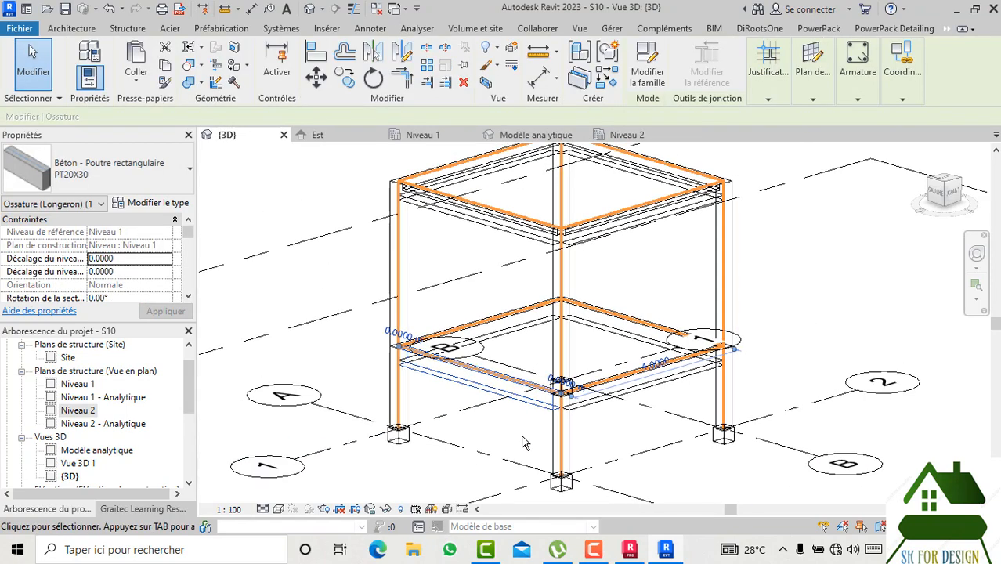
{"action": "left_click", "coordinate": [860, 104]}
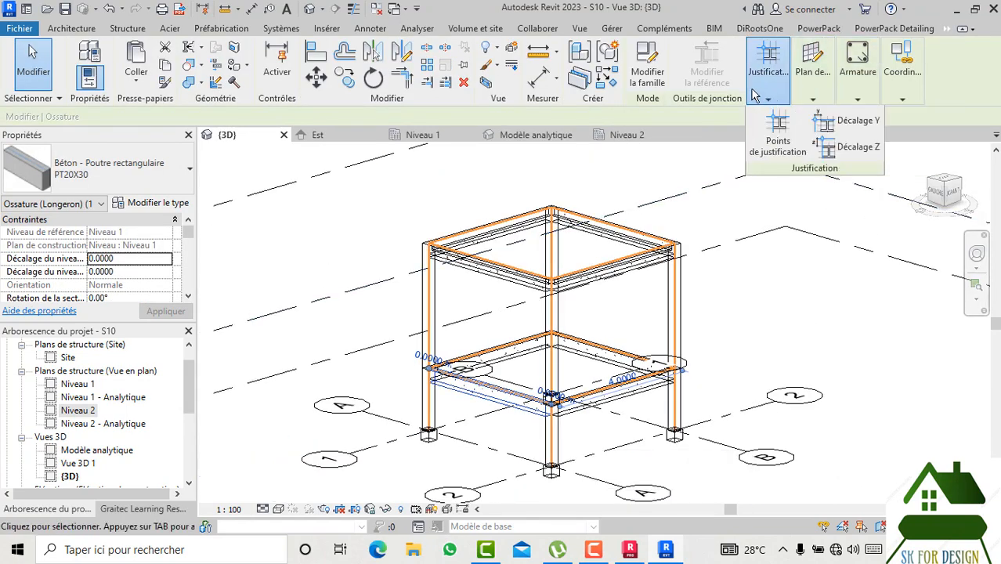
{"action": "left_click", "coordinate": [418, 28]}
{"action": "left_click", "coordinate": [801, 70]}
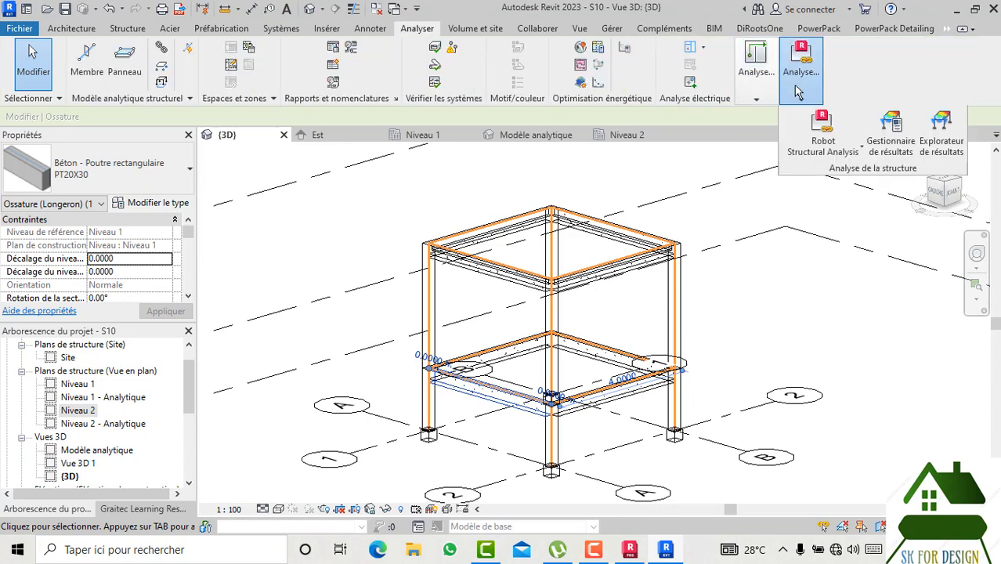
{"action": "left_click", "coordinate": [835, 155]}
{"action": "left_click", "coordinate": [850, 175]}
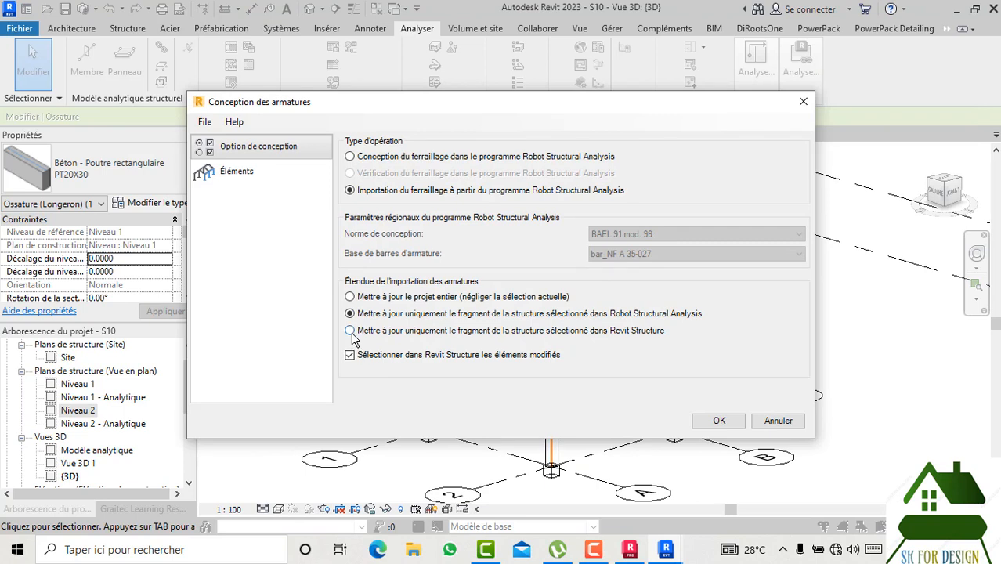
{"action": "left_click", "coordinate": [351, 332]}
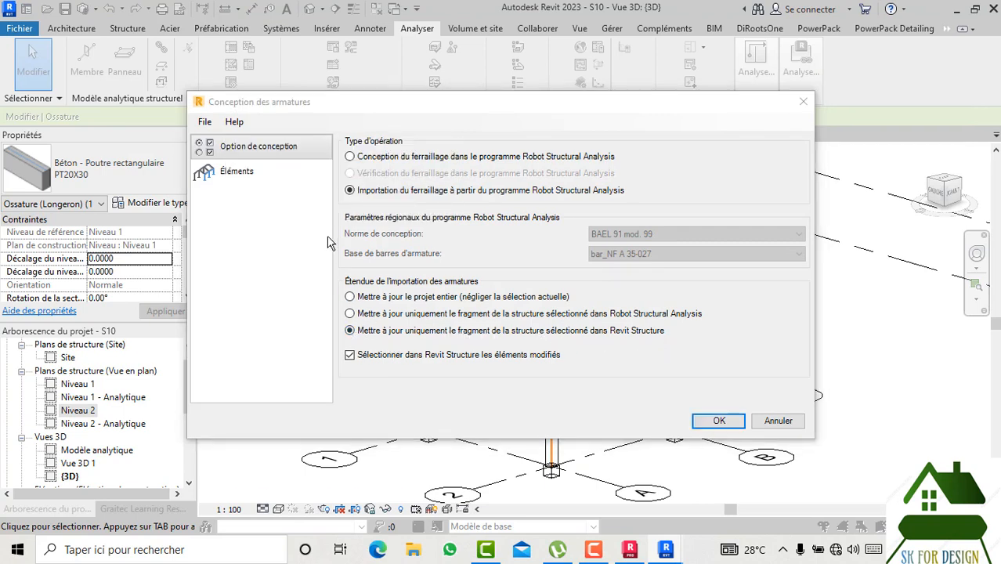
{"action": "left_click", "coordinate": [718, 420]}
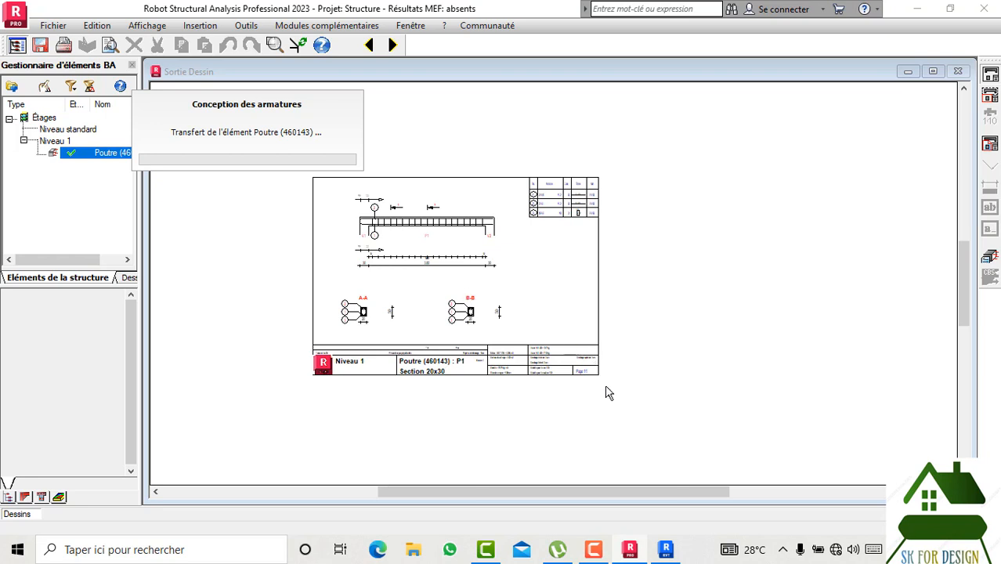
{"action": "left_click", "coordinate": [662, 545]}
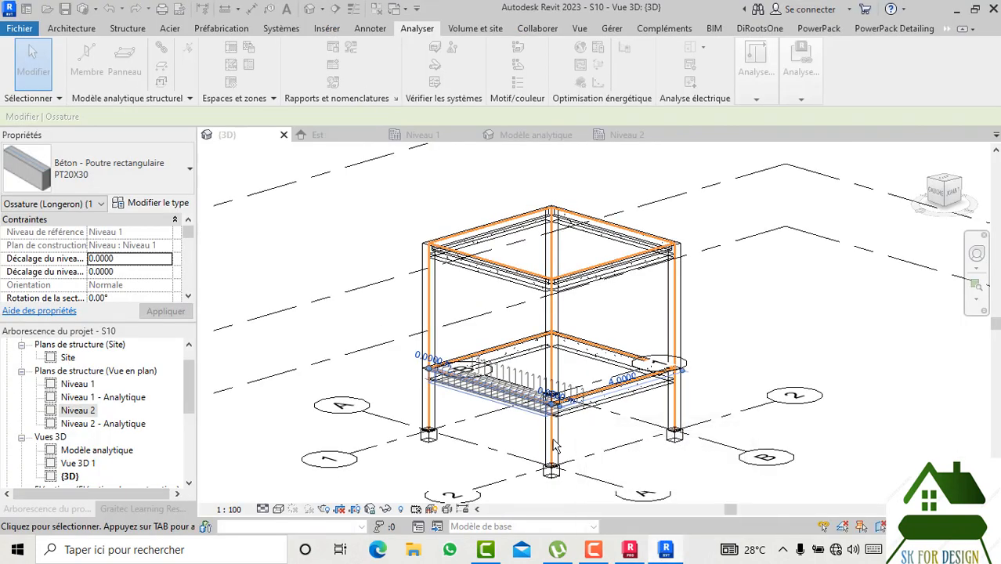
- Examine the imported stirrups and longitudinal bars of the lower beam from several angles in the 3D view
{"action": "scroll", "coordinate": [523, 451], "scroll_direction": "up", "scroll_amount": 5}
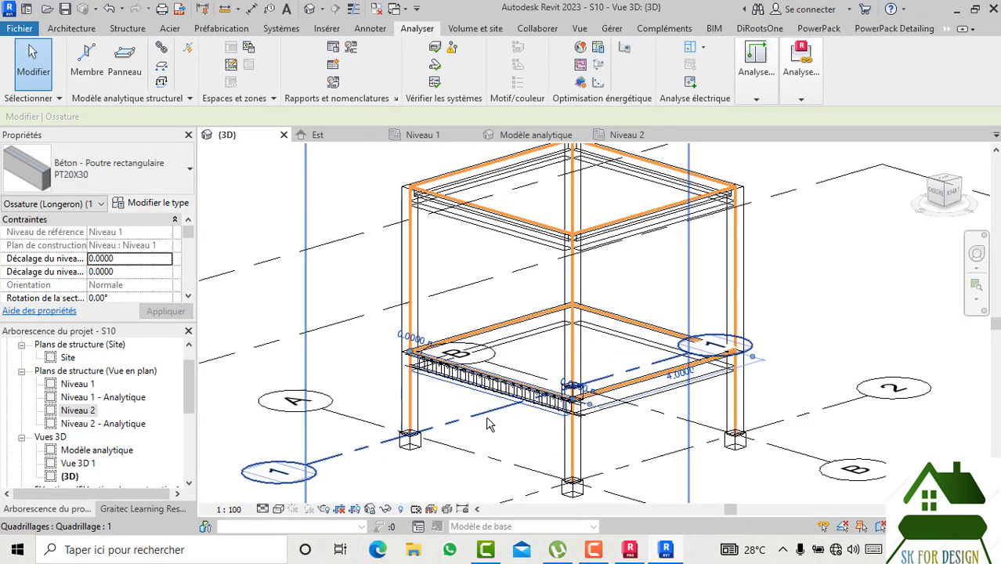
{"action": "key", "text": "Escape"}
{"action": "scroll", "coordinate": [608, 376], "scroll_direction": "up", "scroll_amount": 2}
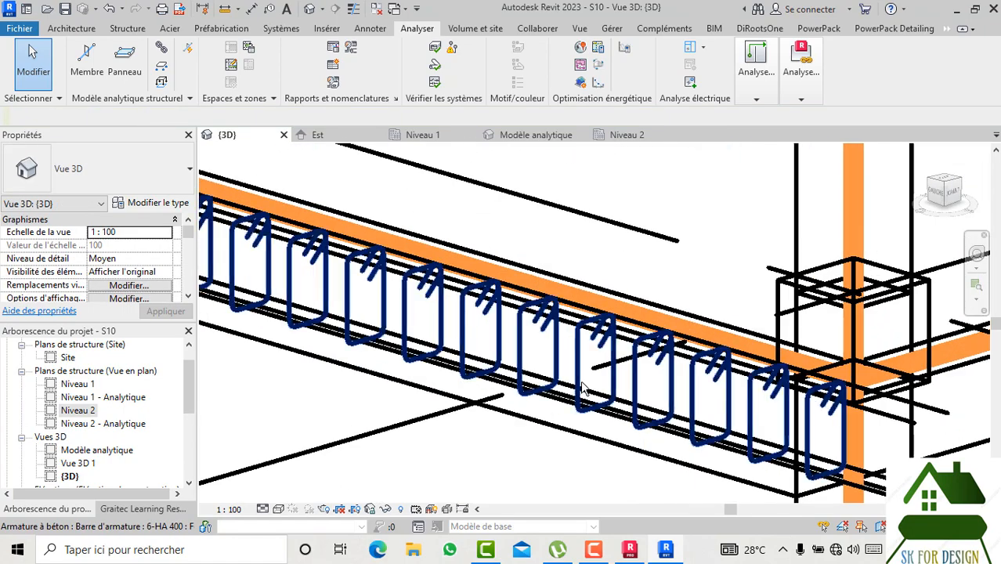
{"action": "scroll", "coordinate": [607, 377], "scroll_direction": "down", "scroll_amount": 5}
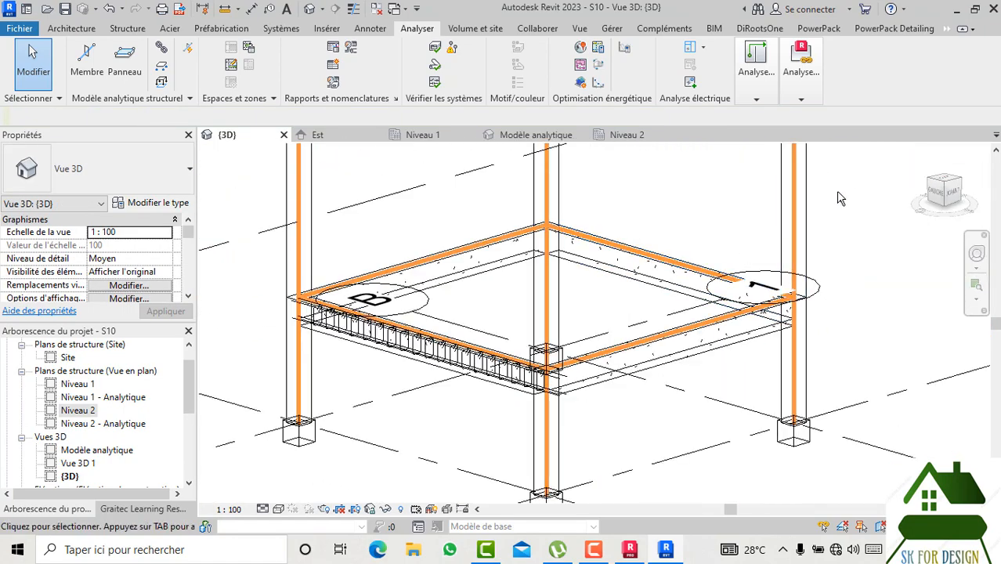
{"action": "left_click", "coordinate": [938, 191]}
{"action": "middle_click_drag", "start_coordinate": [252, 203], "coordinate": [317, 204], "text": "shift"}
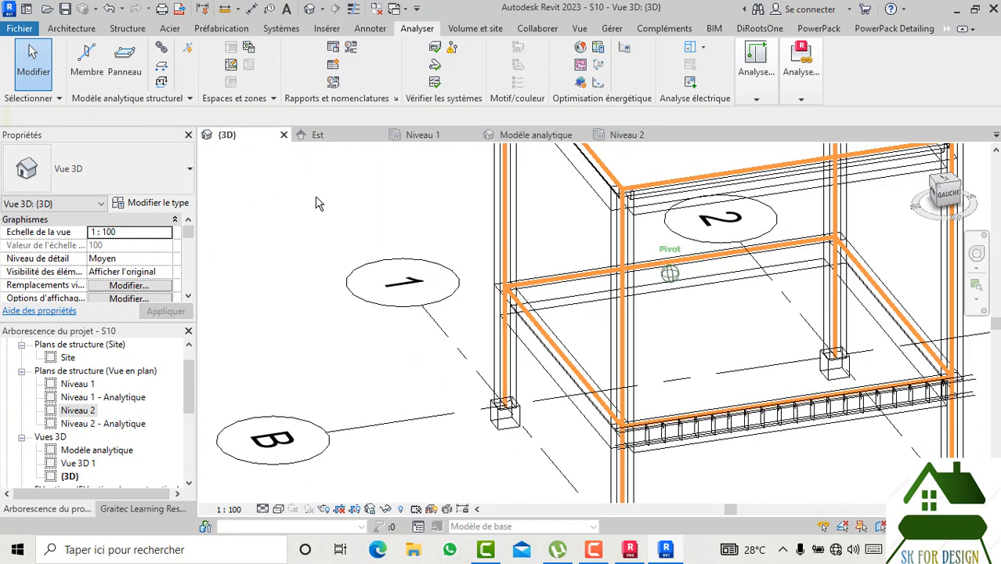
{"action": "left_click", "coordinate": [940, 195]}
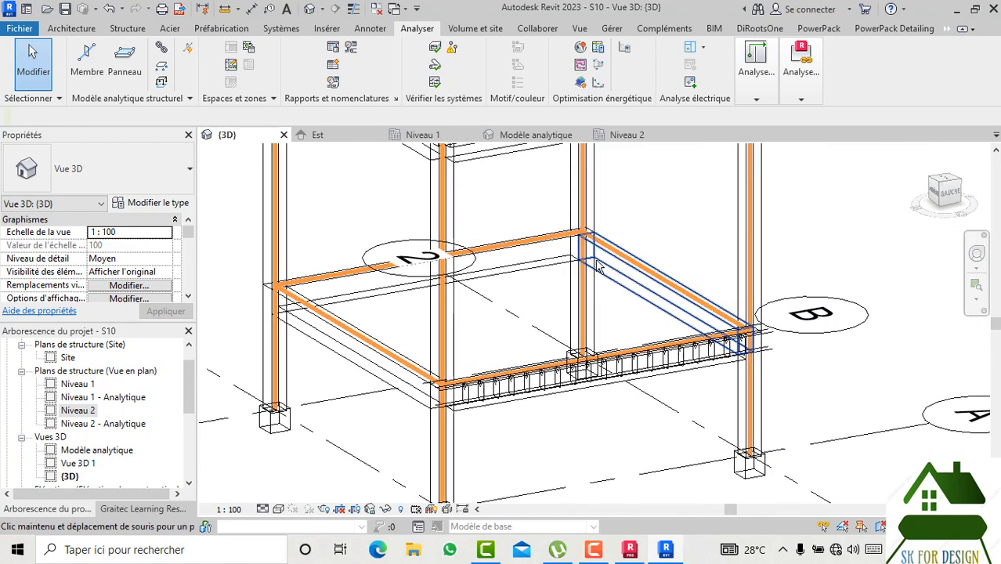
{"action": "left_click_drag", "start_coordinate": [951, 193], "coordinate": [960, 188]}
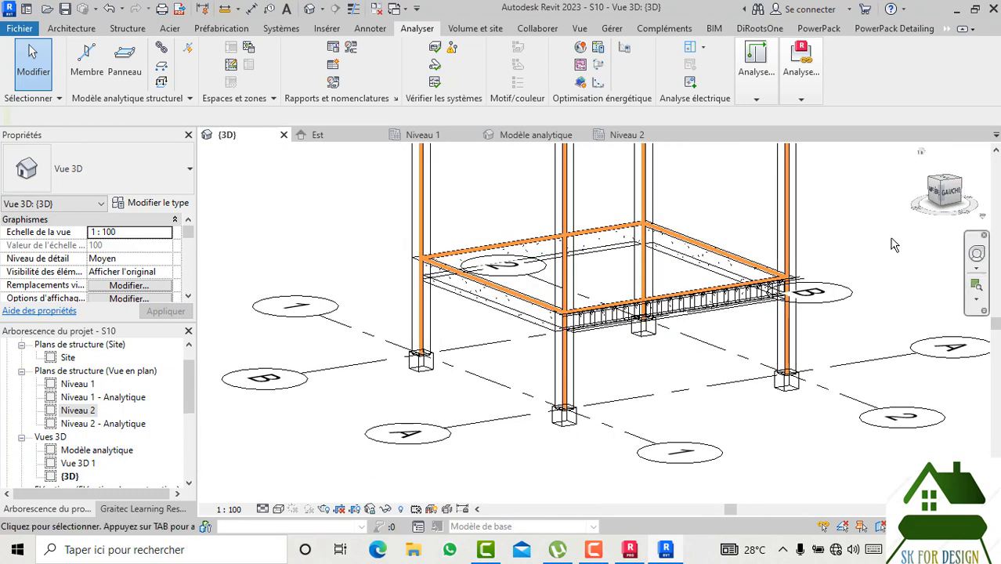
- Generate reinforcement drawings for the reinforced PT20X30 beam using Configuration 1 on an independent sheet
{"action": "scroll", "coordinate": [710, 318], "scroll_direction": "up", "scroll_amount": 1}
{"action": "scroll", "coordinate": [571, 337], "scroll_direction": "up", "scroll_amount": 2}
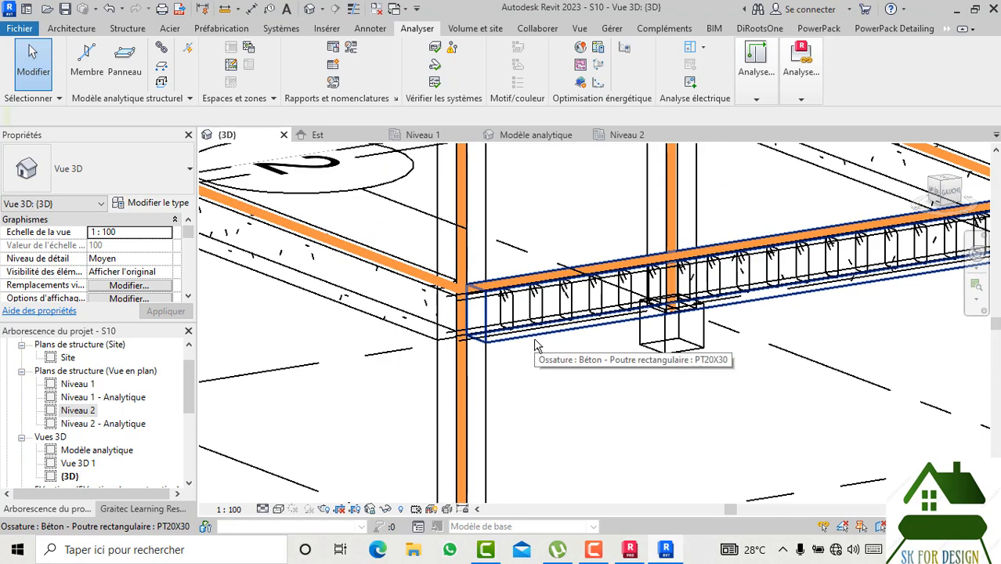
{"action": "left_click", "coordinate": [536, 345]}
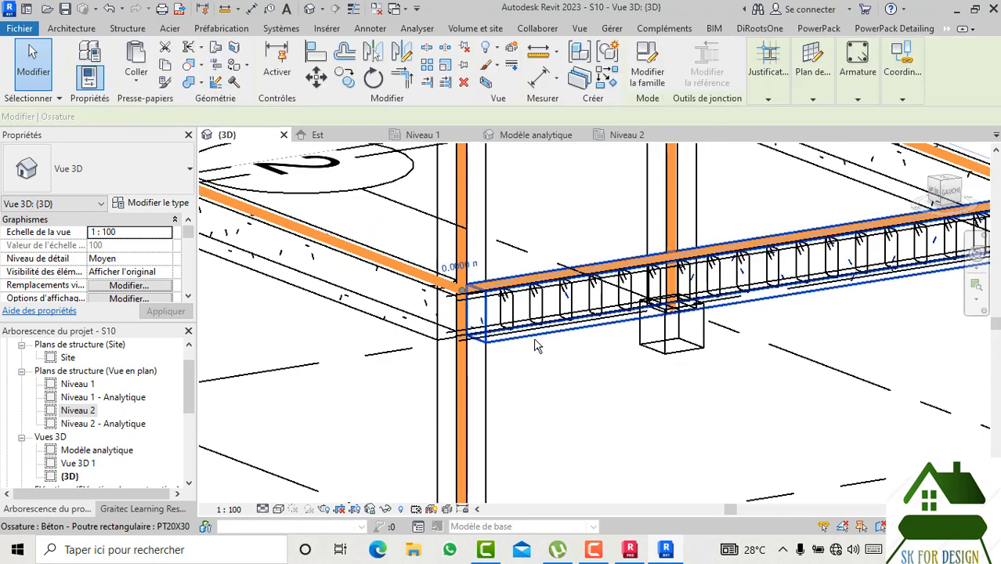
{"action": "left_click", "coordinate": [894, 29]}
{"action": "left_click", "coordinate": [851, 59]}
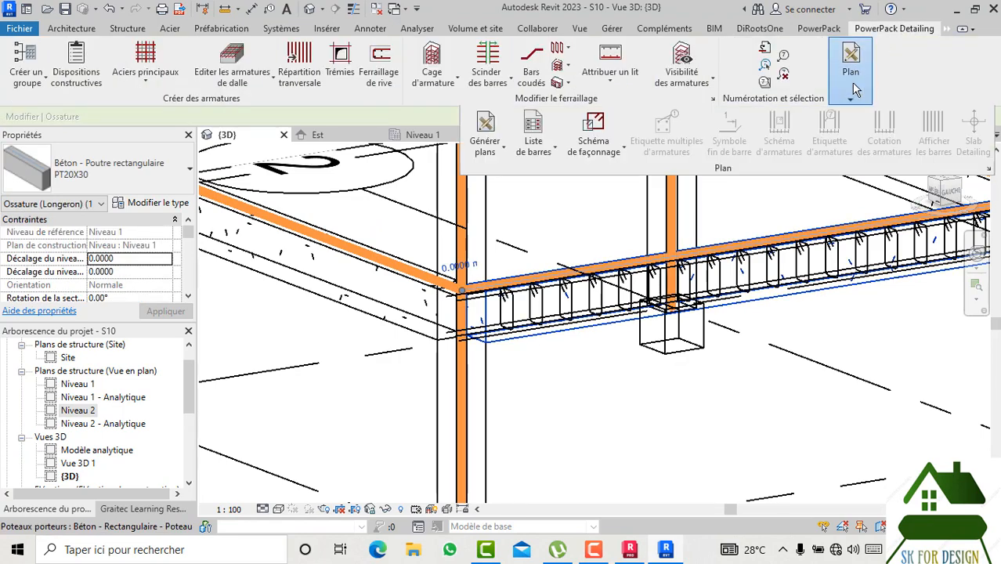
{"action": "left_click", "coordinate": [500, 149]}
{"action": "left_click", "coordinate": [508, 177]}
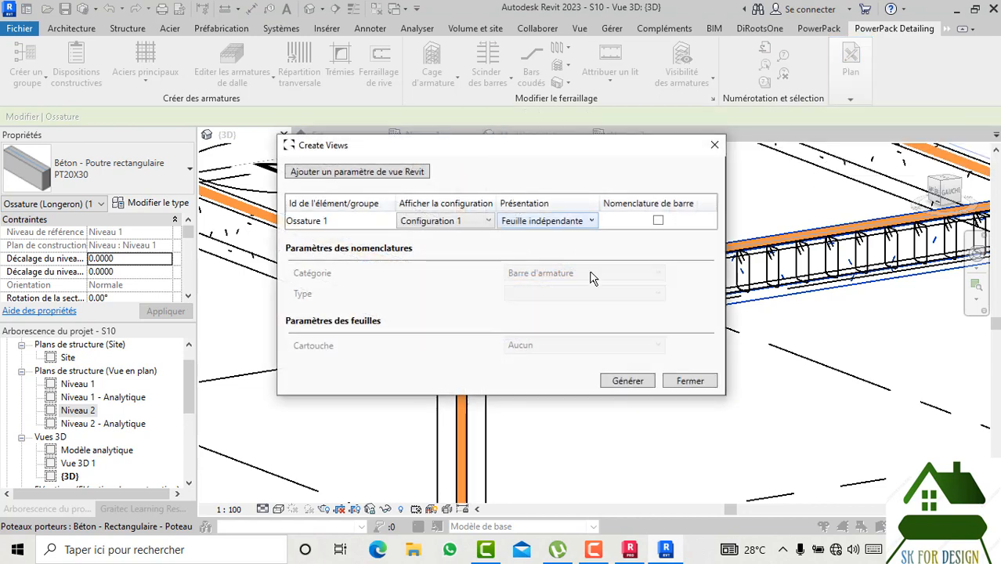
{"action": "left_click", "coordinate": [631, 381]}
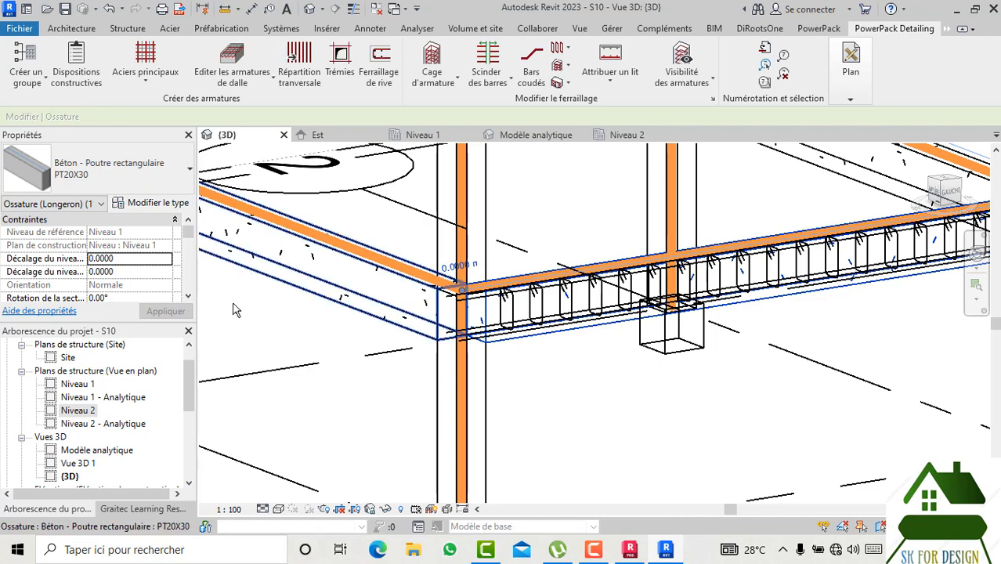
- Open the generated sheet S.1 - Sans nom from the project's sheets
{"action": "scroll", "coordinate": [141, 376], "scroll_direction": "down", "scroll_amount": 2}
{"action": "scroll", "coordinate": [141, 376], "scroll_direction": "down", "scroll_amount": 3}
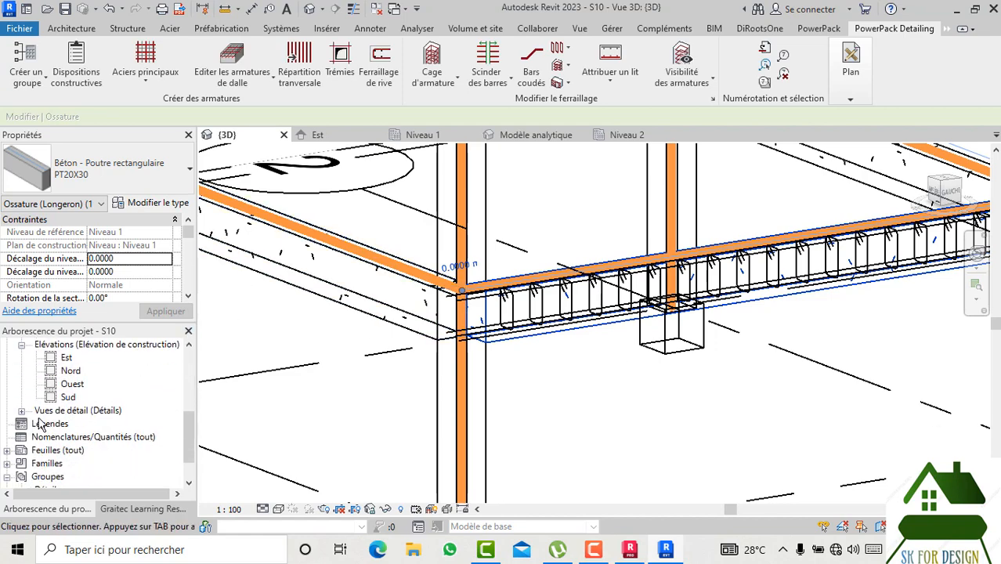
{"action": "left_click", "coordinate": [8, 452]}
{"action": "scroll", "coordinate": [47, 439], "scroll_direction": "down", "scroll_amount": 2}
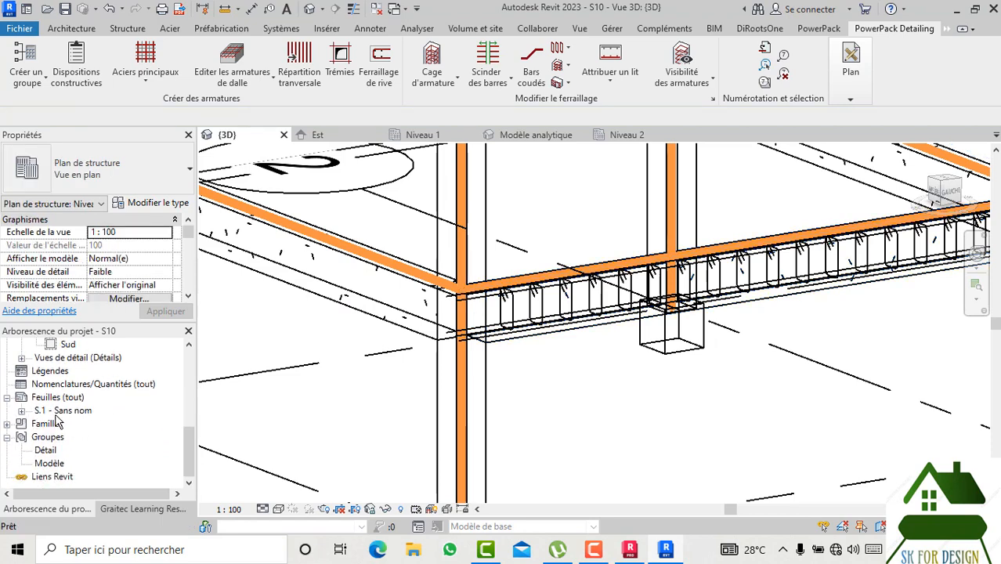
{"action": "left_click", "coordinate": [59, 413]}
{"action": "double_click", "coordinate": [59, 413]}
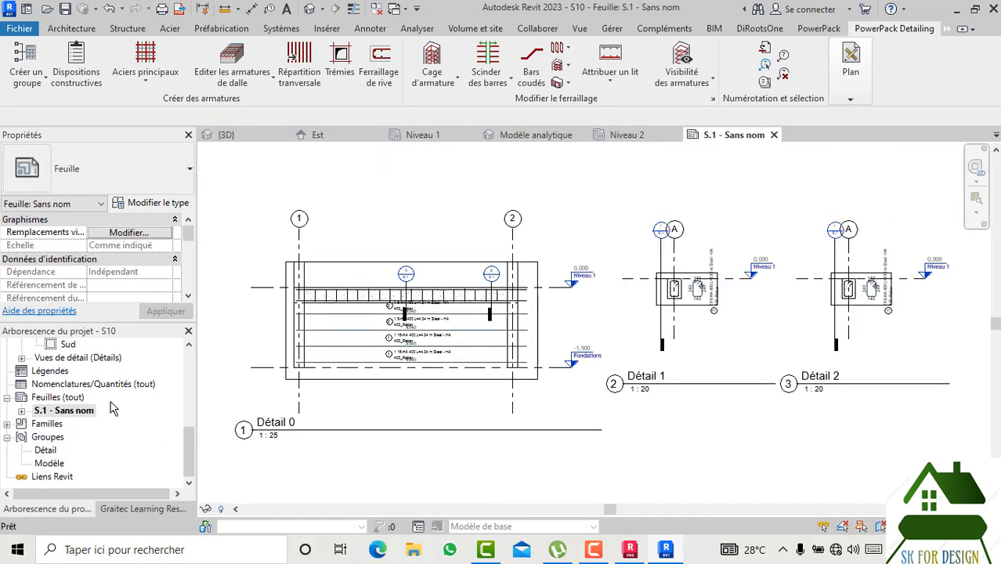
- Examine the beam's elevation in Détail 0 and its cross-section reinforcement on sheet S.1
{"action": "left_click", "coordinate": [451, 282]}
{"action": "scroll", "coordinate": [501, 358], "scroll_direction": "up", "scroll_amount": 1}
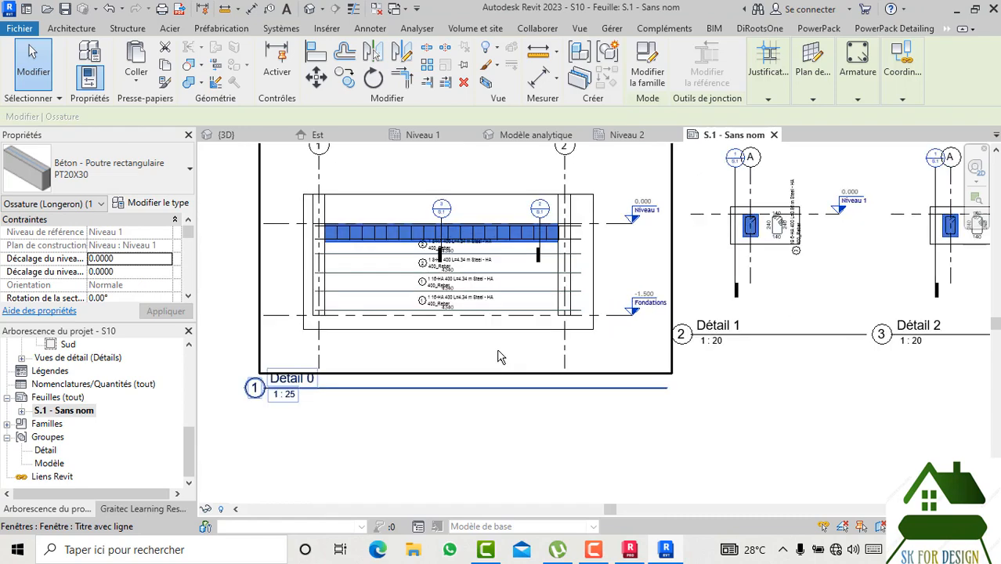
{"action": "left_click", "coordinate": [502, 357]}
{"action": "scroll", "coordinate": [470, 235], "scroll_direction": "up", "scroll_amount": 2}
{"action": "middle_click_drag", "start_coordinate": [968, 288], "coordinate": [797, 286]}
{"action": "scroll", "coordinate": [828, 237], "scroll_direction": "up", "scroll_amount": 4}
{"action": "scroll", "coordinate": [683, 231], "scroll_direction": "up", "scroll_amount": 1}
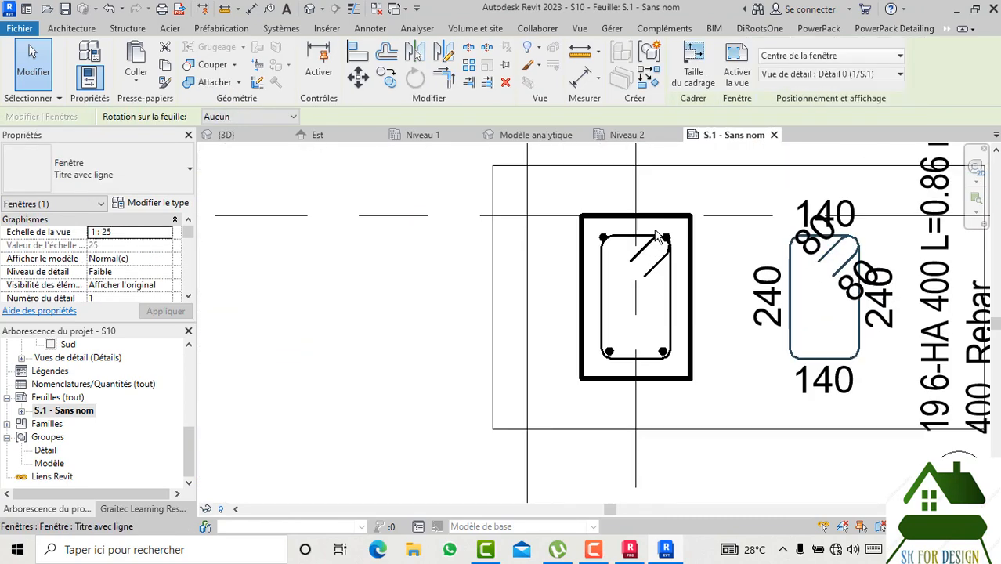
{"action": "scroll", "coordinate": [658, 237], "scroll_direction": "up", "scroll_amount": 2}
{"action": "scroll", "coordinate": [648, 289], "scroll_direction": "down", "scroll_amount": 4}
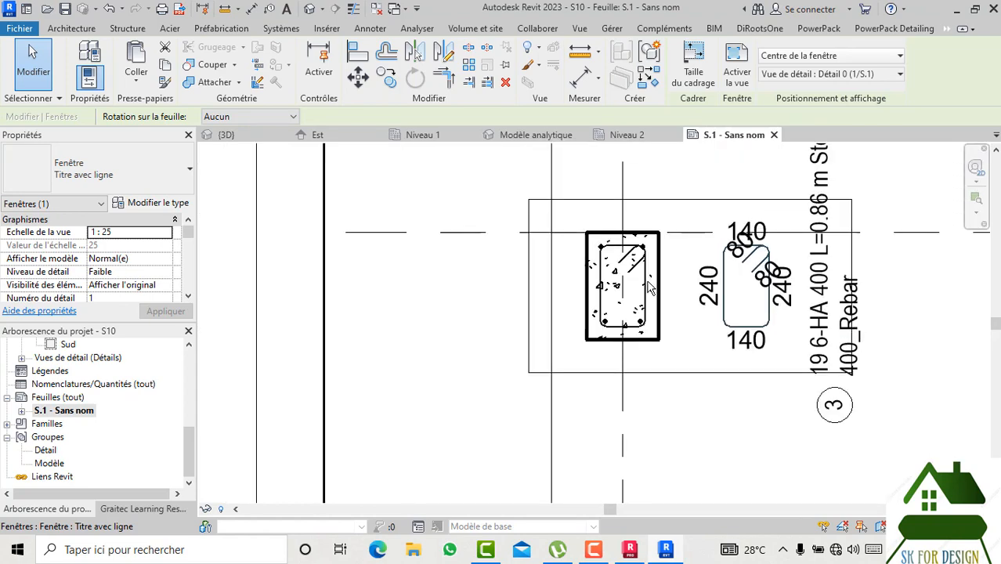
- Activate the Détail 1 view on sheet S.1 for editing the beam's cross-section
{"action": "scroll", "coordinate": [611, 243], "scroll_direction": "up", "scroll_amount": 4}
{"action": "left_click", "coordinate": [615, 271]}
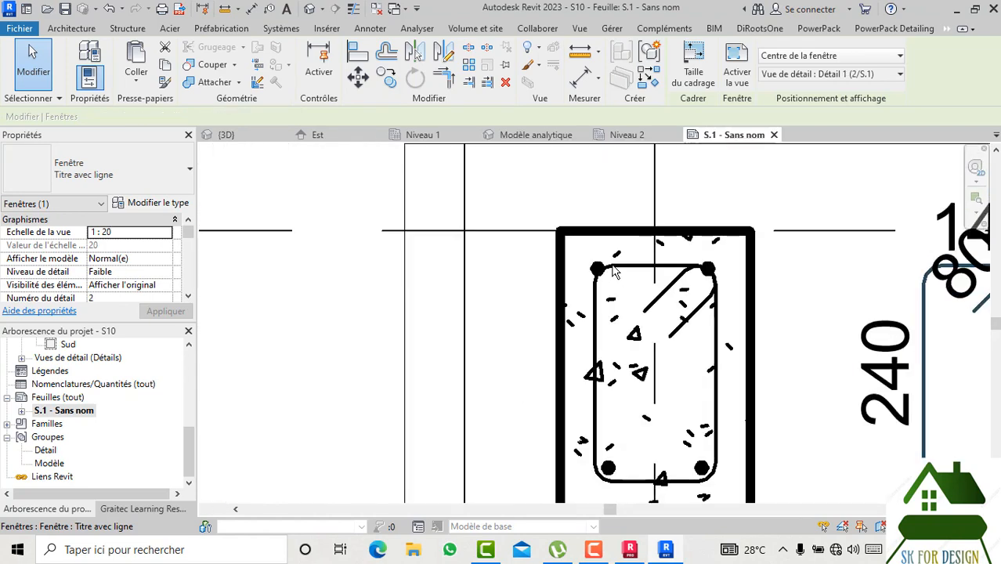
{"action": "double_click", "coordinate": [615, 271]}
{"action": "scroll", "coordinate": [608, 290], "scroll_direction": "down", "scroll_amount": 2}
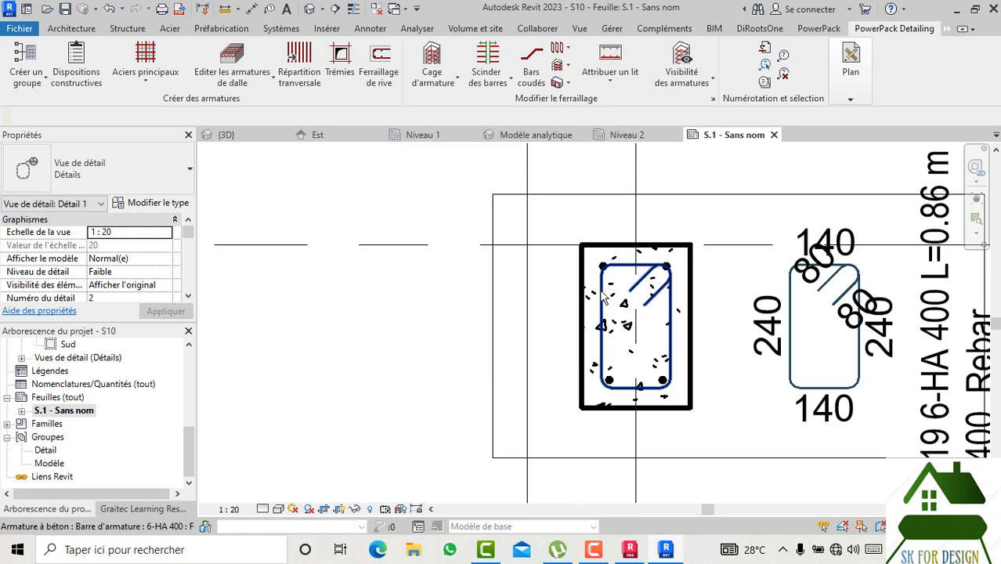
- Stretch the top and left sides of the 6-HA 400 stirrup outward toward the concrete cover, to about 150 by 250 mm
{"action": "left_click", "coordinate": [602, 292]}
{"action": "scroll", "coordinate": [601, 292], "scroll_direction": "up", "scroll_amount": 2}
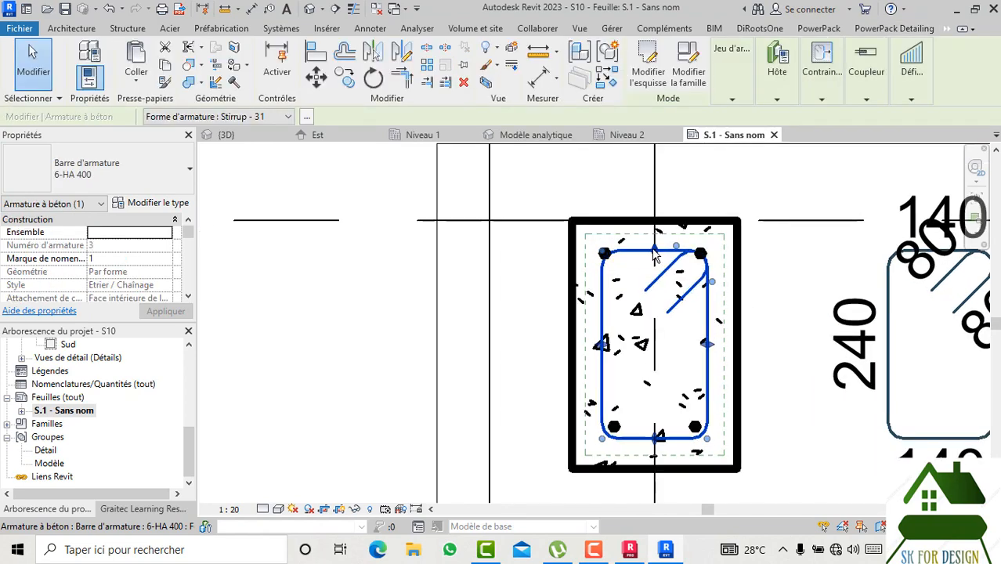
{"action": "left_click_drag", "start_coordinate": [655, 249], "coordinate": [656, 236]}
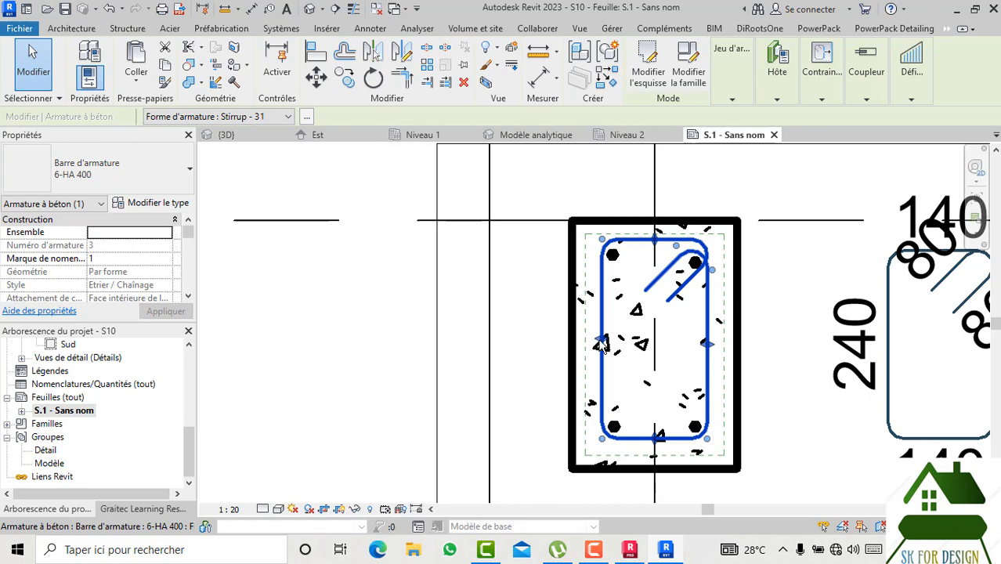
{"action": "scroll", "coordinate": [602, 345], "scroll_direction": "up", "scroll_amount": 2}
{"action": "left_click_drag", "start_coordinate": [601, 342], "coordinate": [583, 345]}
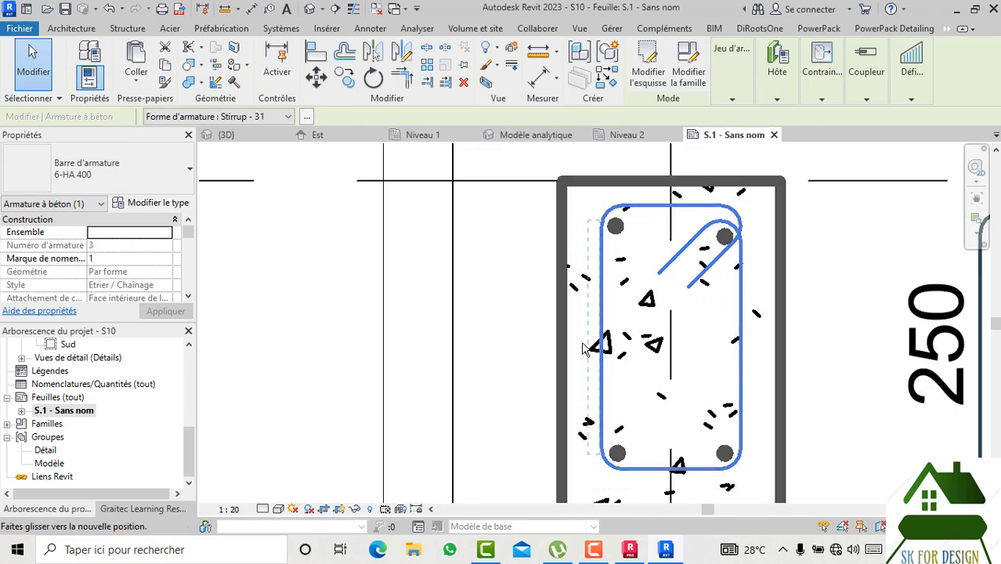
{"action": "left_click_drag", "start_coordinate": [631, 374], "coordinate": [632, 373]}
- Stretch the stirrup's bottom side down to the concrete cover line in the beam's cross-section
{"action": "scroll", "coordinate": [632, 373], "scroll_direction": "down", "scroll_amount": 3}
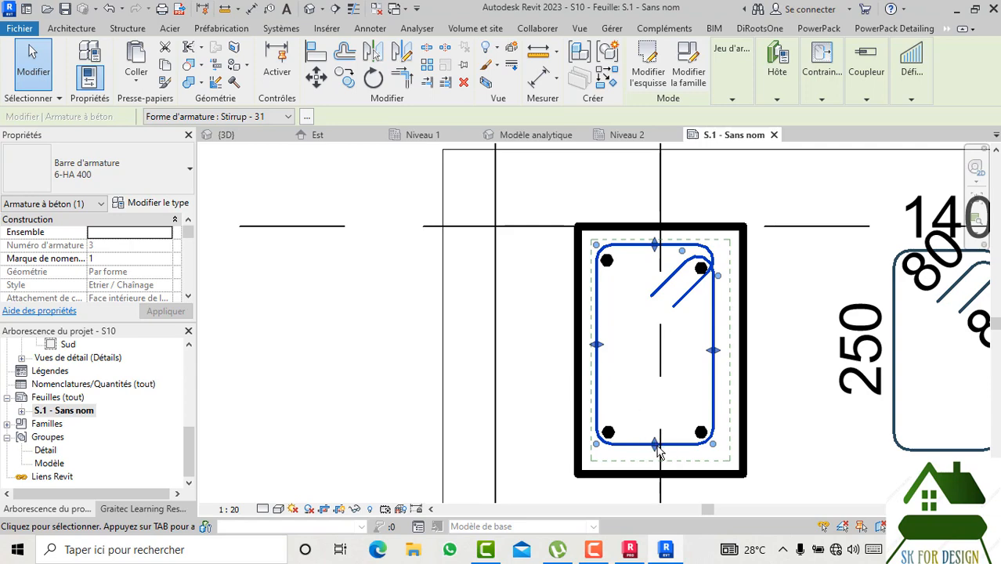
{"action": "scroll", "coordinate": [662, 459], "scroll_direction": "up", "scroll_amount": 1}
{"action": "left_click_drag", "start_coordinate": [661, 456], "coordinate": [662, 465]}
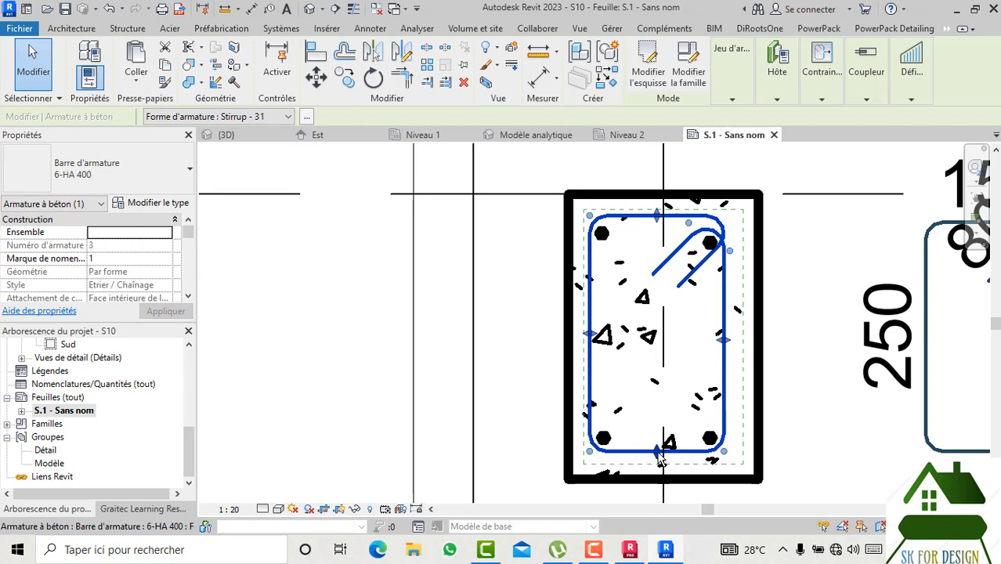
{"action": "left_click_drag", "start_coordinate": [644, 323], "coordinate": [619, 322]}
- Deselect the stirrup and deactivate the Détail 1 view to return to the whole sheet
{"action": "scroll", "coordinate": [619, 322], "scroll_direction": "down", "scroll_amount": 5}
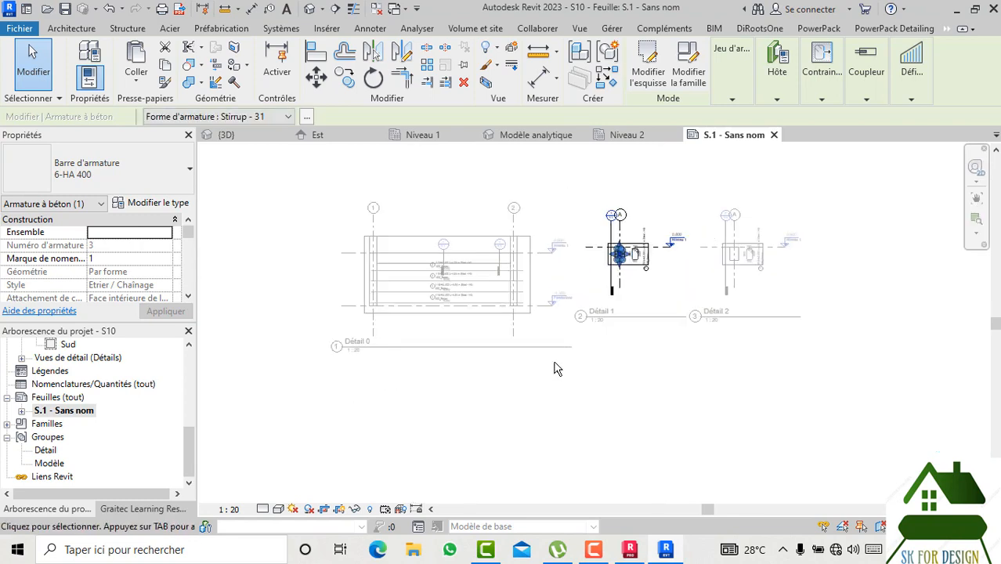
{"action": "key", "text": "Escape"}
{"action": "scroll", "coordinate": [466, 219], "scroll_direction": "up", "scroll_amount": 3}
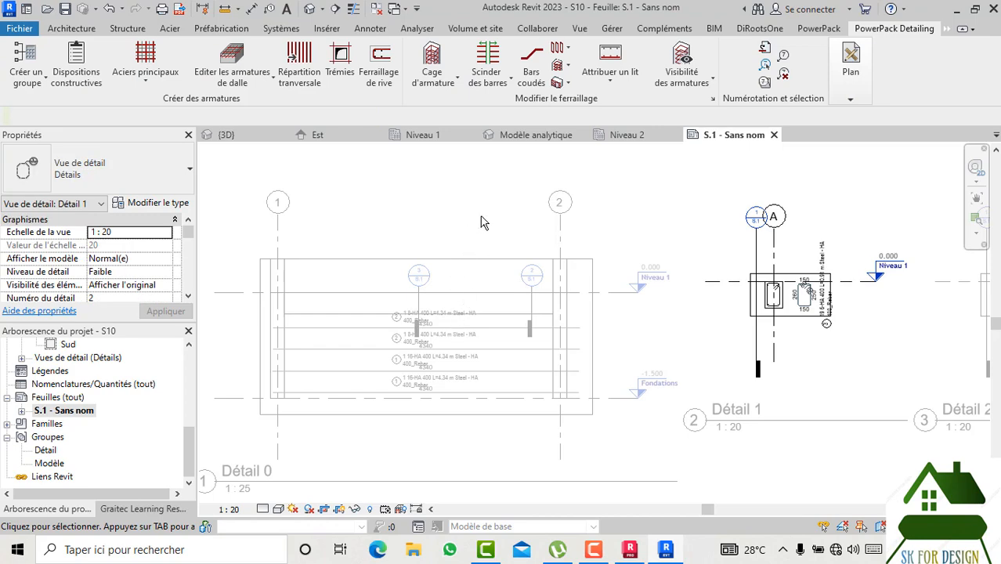
{"action": "right_click", "coordinate": [507, 221]}
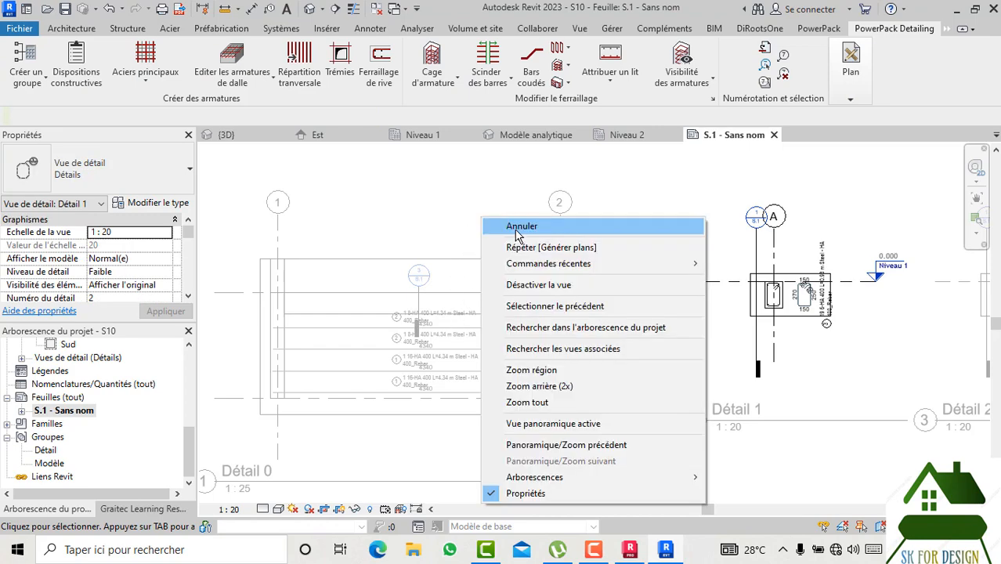
{"action": "left_click", "coordinate": [535, 284]}
{"action": "scroll", "coordinate": [535, 273], "scroll_direction": "down", "scroll_amount": 4}
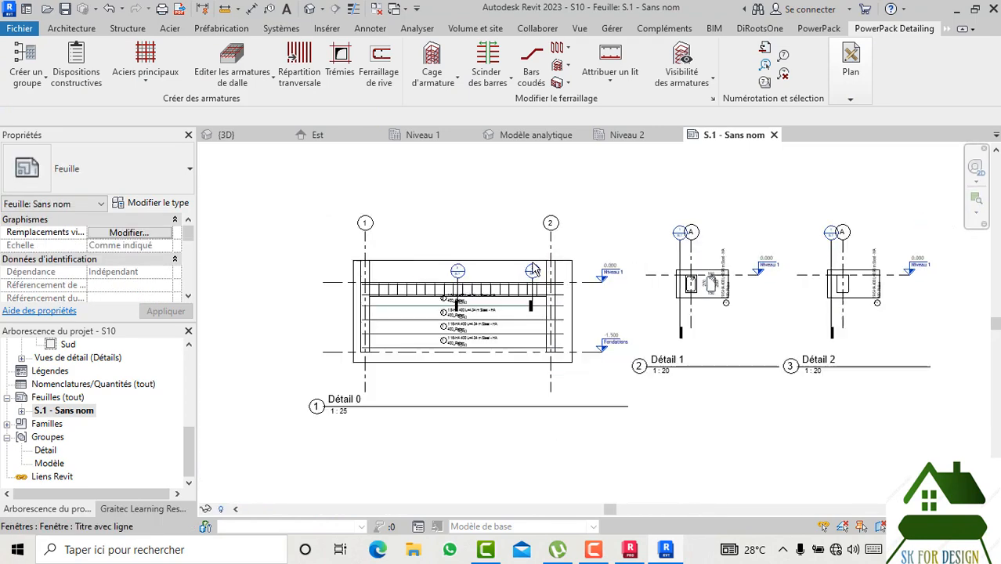